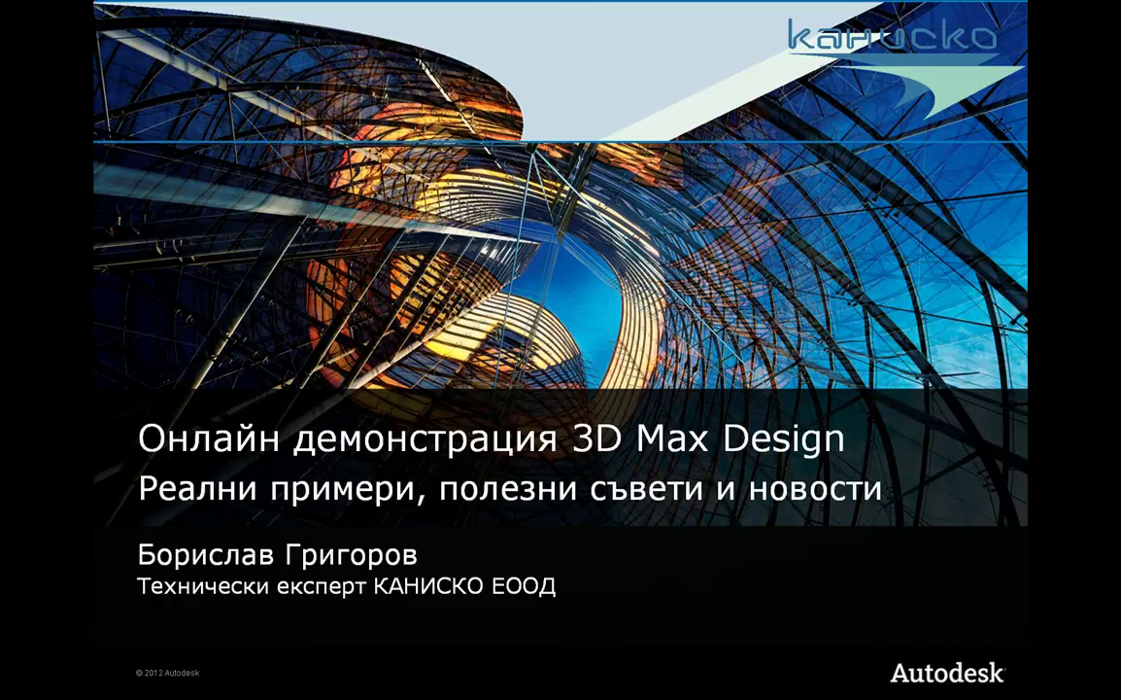
Switch to 3ds Max Design and select the back wall object in the perspective view.
key("alt+Tab")
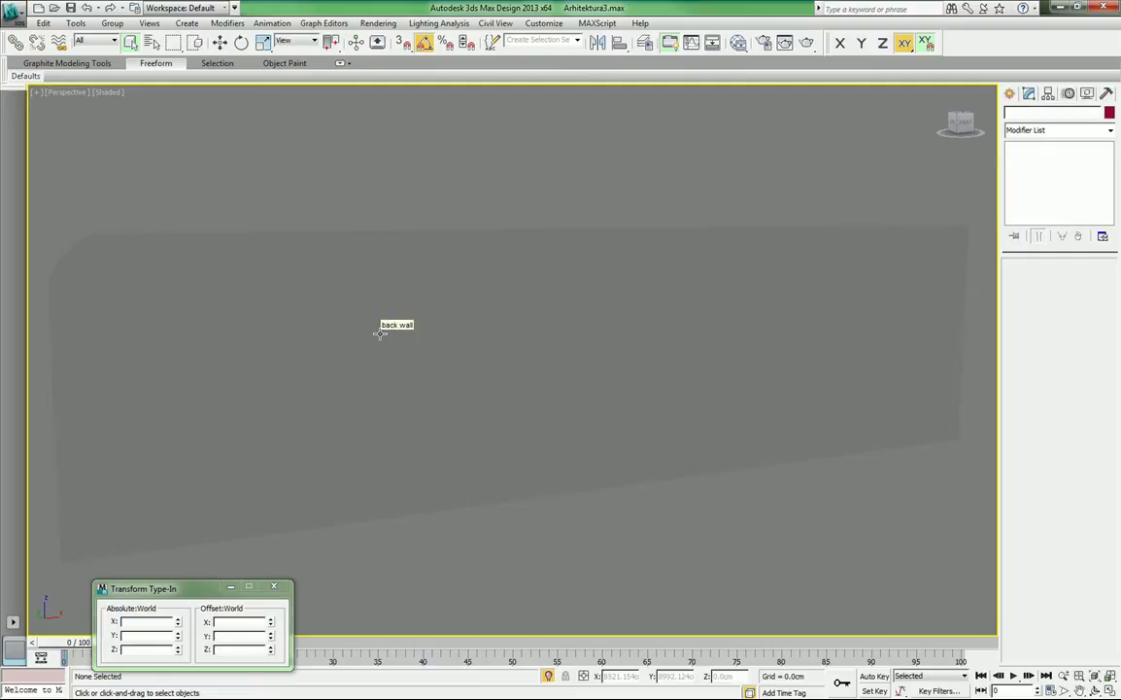
left_click(380, 333)
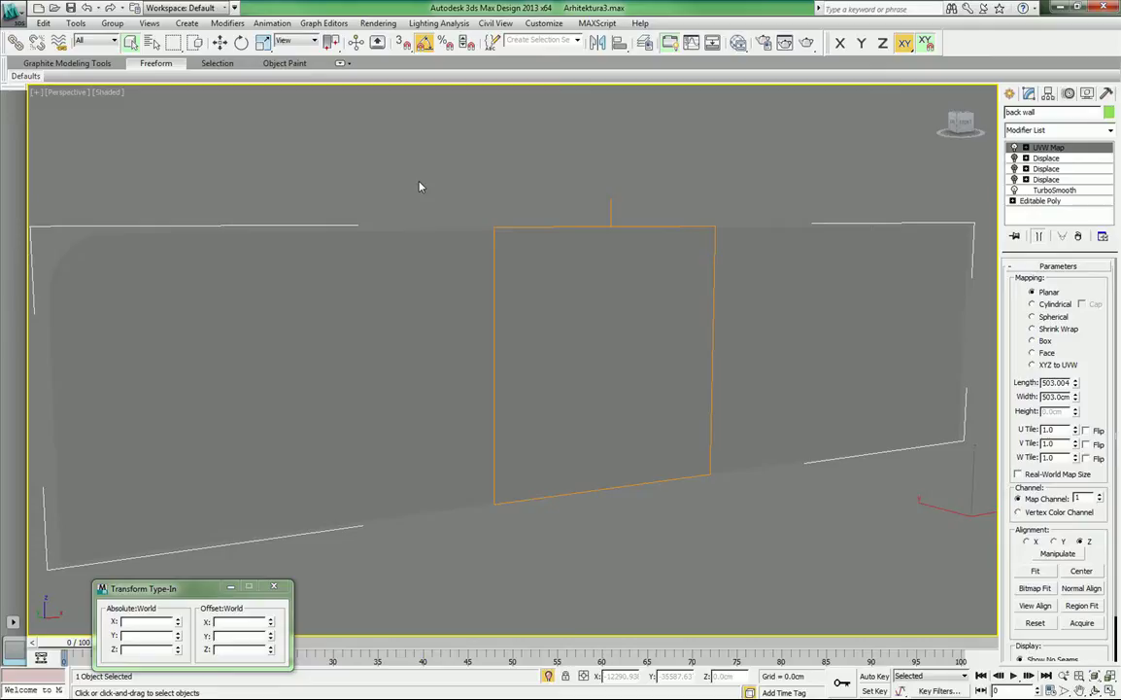
middle_click_drag(422, 283, 469, 284, "alt")
middle_click_drag(595, 307, 419, 278, "alt")
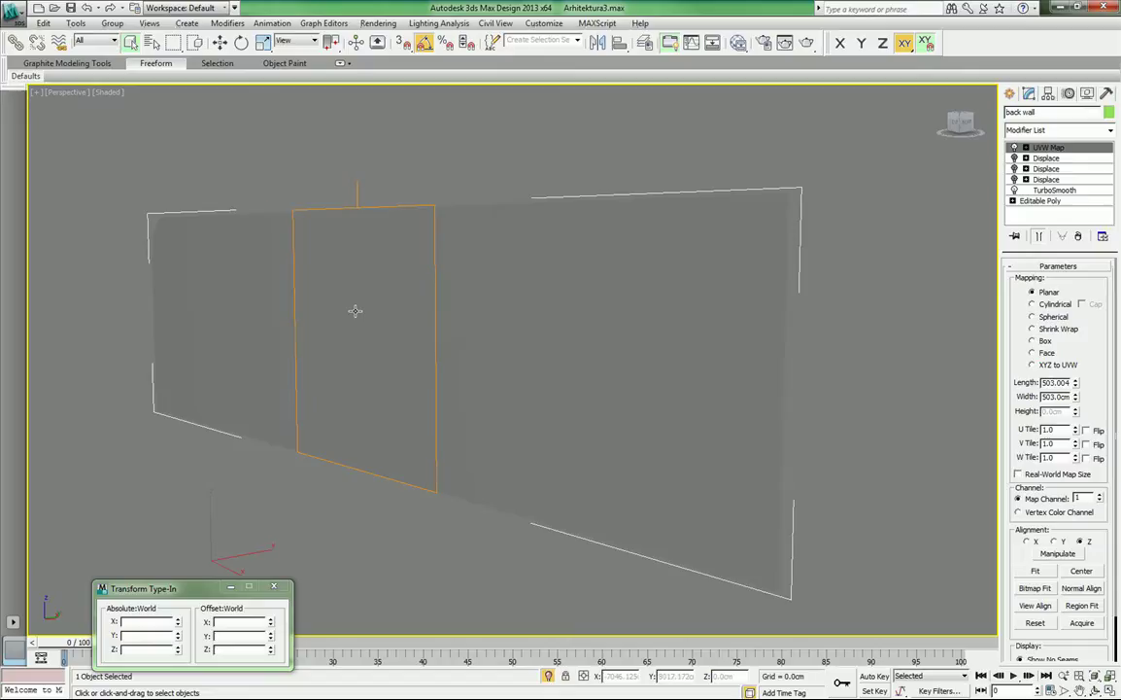
mouse_move(356, 310)
middle_mouse_down("alt")
mouse_move(471, 313)
mouse_move(450, 320)
mouse_move(624, 312)
middle_mouse_up("alt")
key("F3")
key("ctrl+s")
key("F3")
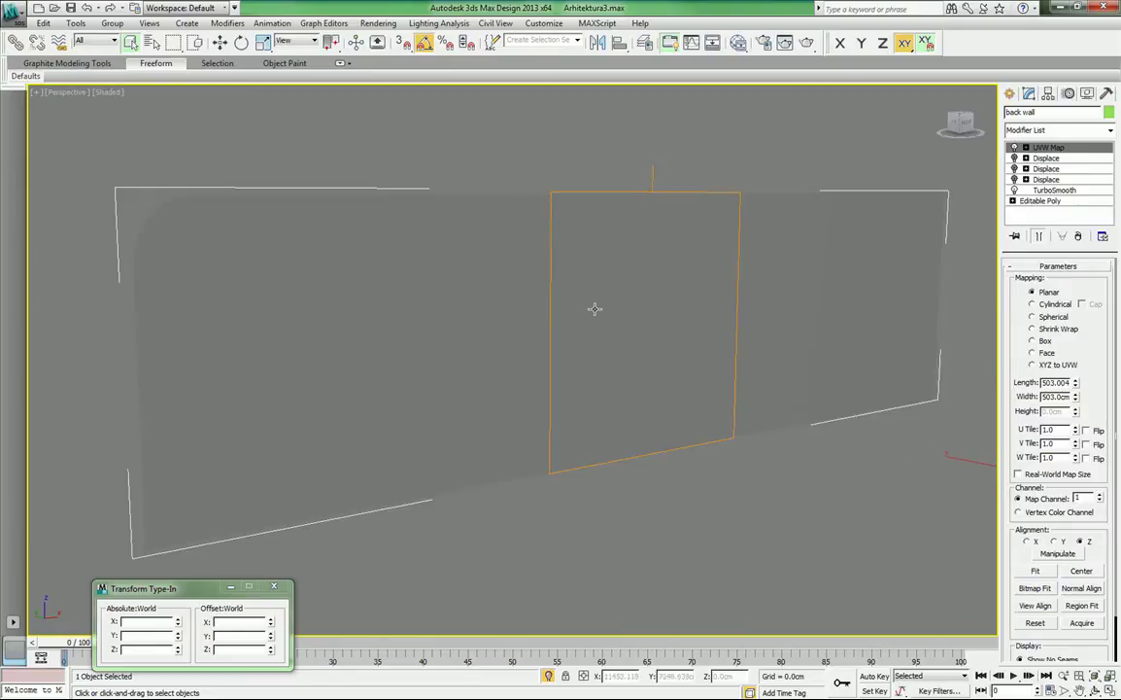
Select the back wall's TurboSmooth modifier and examine the mesh density in wireframe display.
left_click(1057, 192)
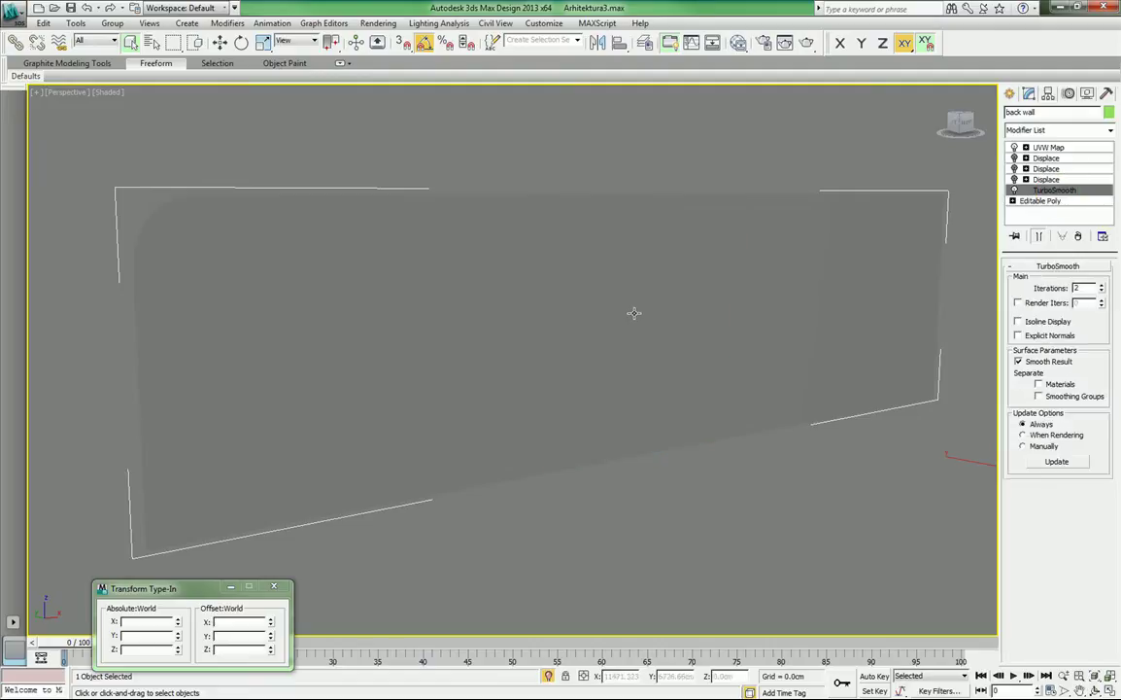
key("F3")
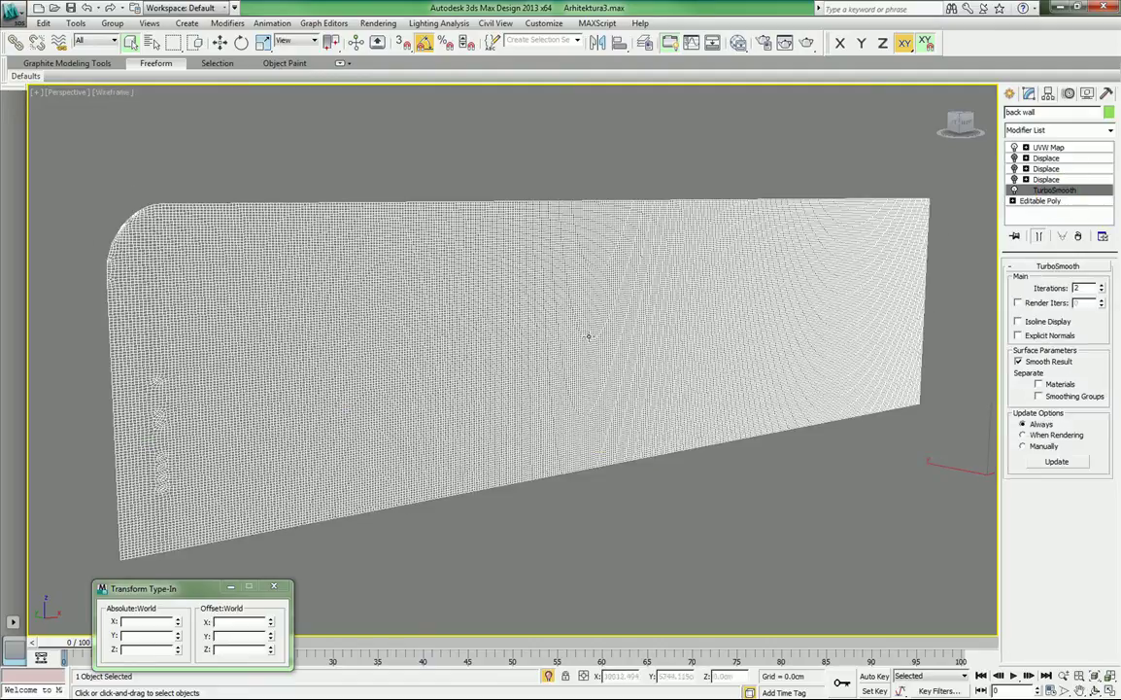
middle_click_drag(494, 311, 528, 356, "alt")
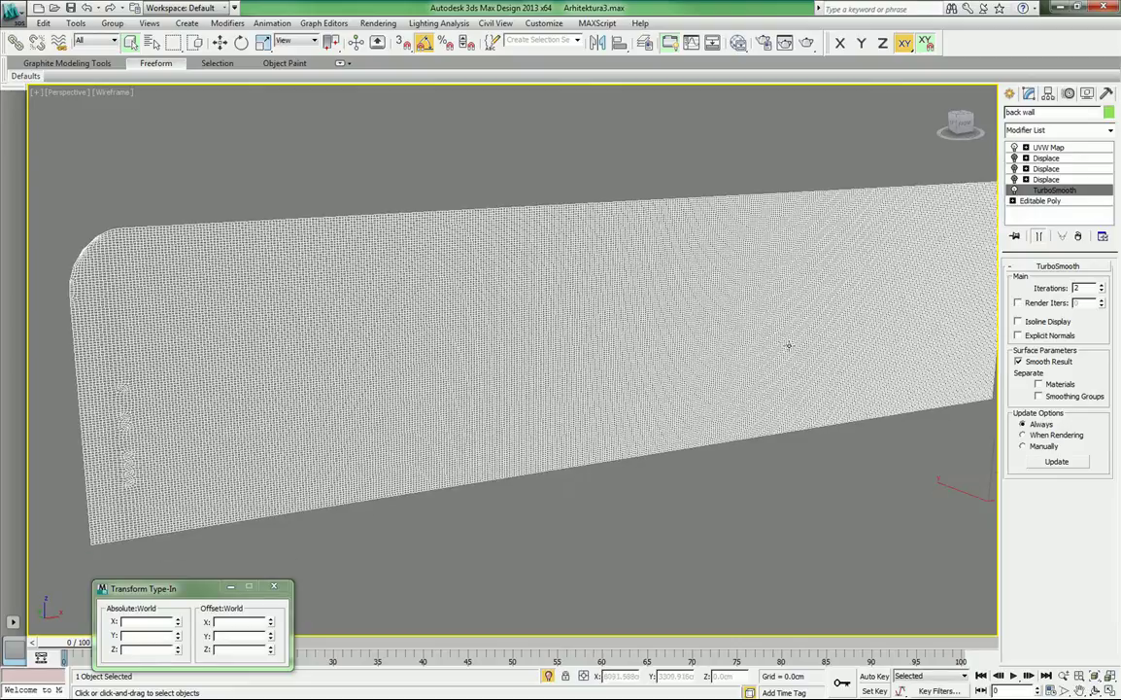
middle_click_drag(788, 345, 681, 345)
middle_click_drag(540, 347, 642, 344)
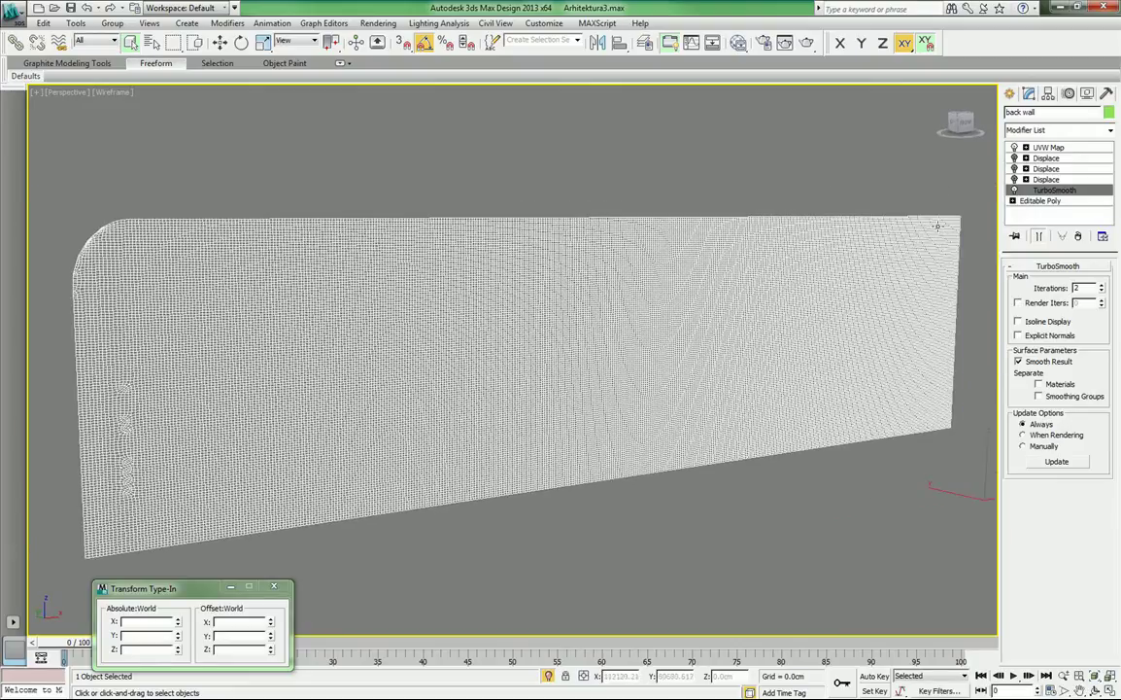
middle_click_drag(873, 257, 859, 262)
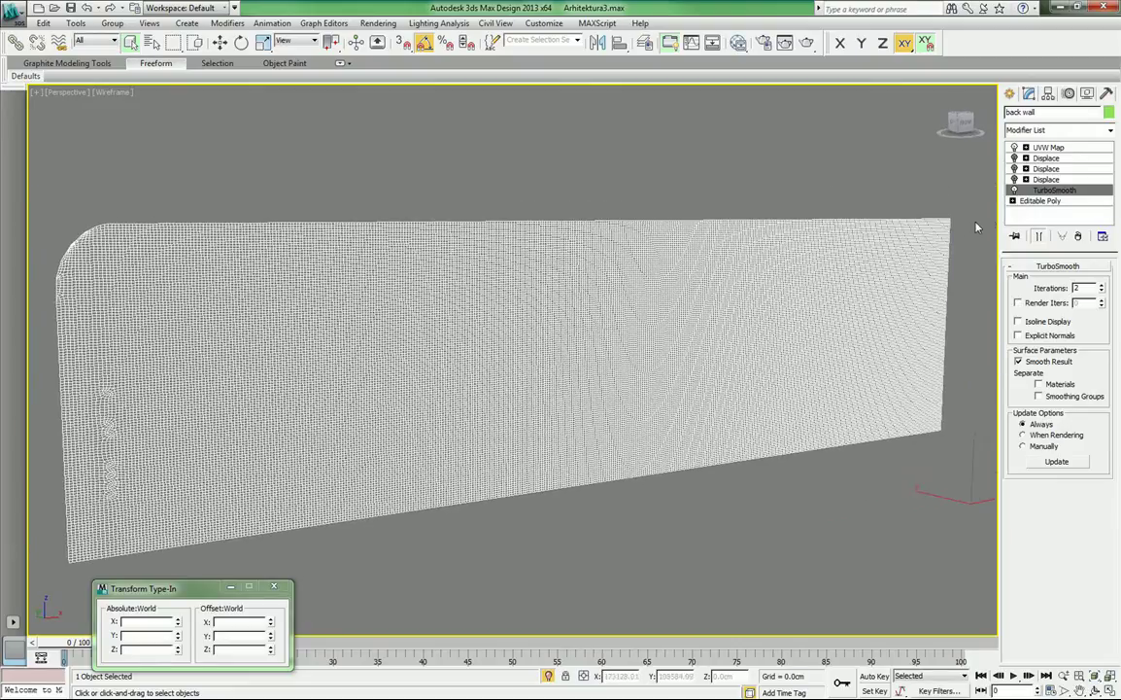
Return to shaded display and turn on the Displace modifier directly above TurboSmooth, which uses the Cellular map.
left_click(1040, 180)
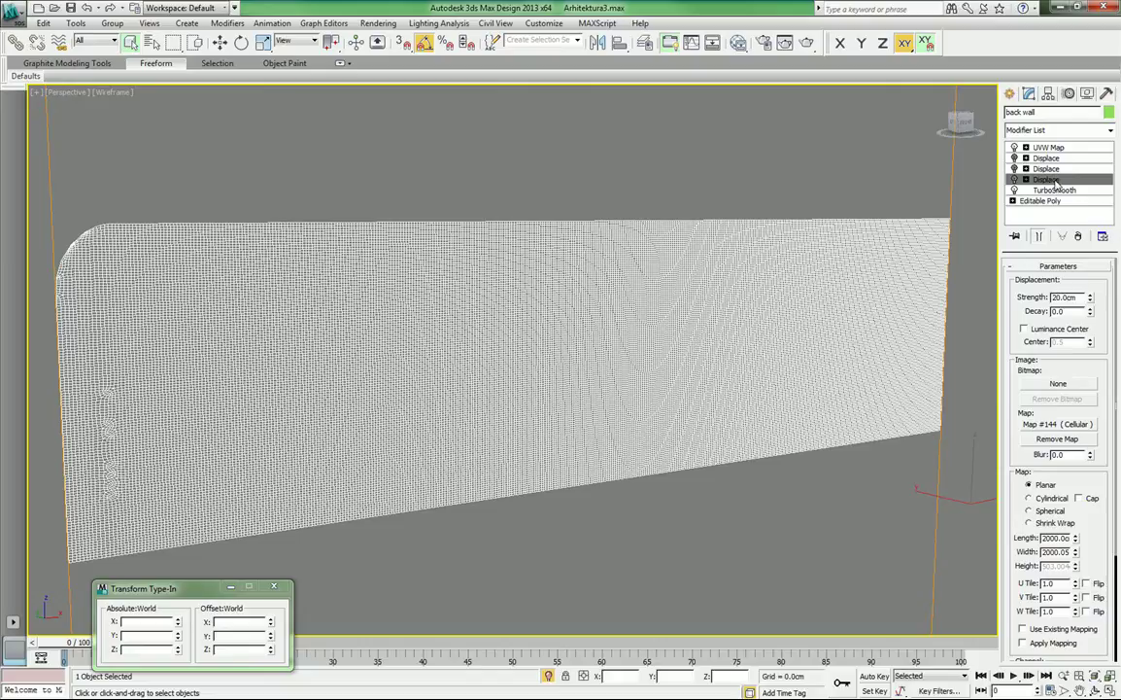
key("F3")
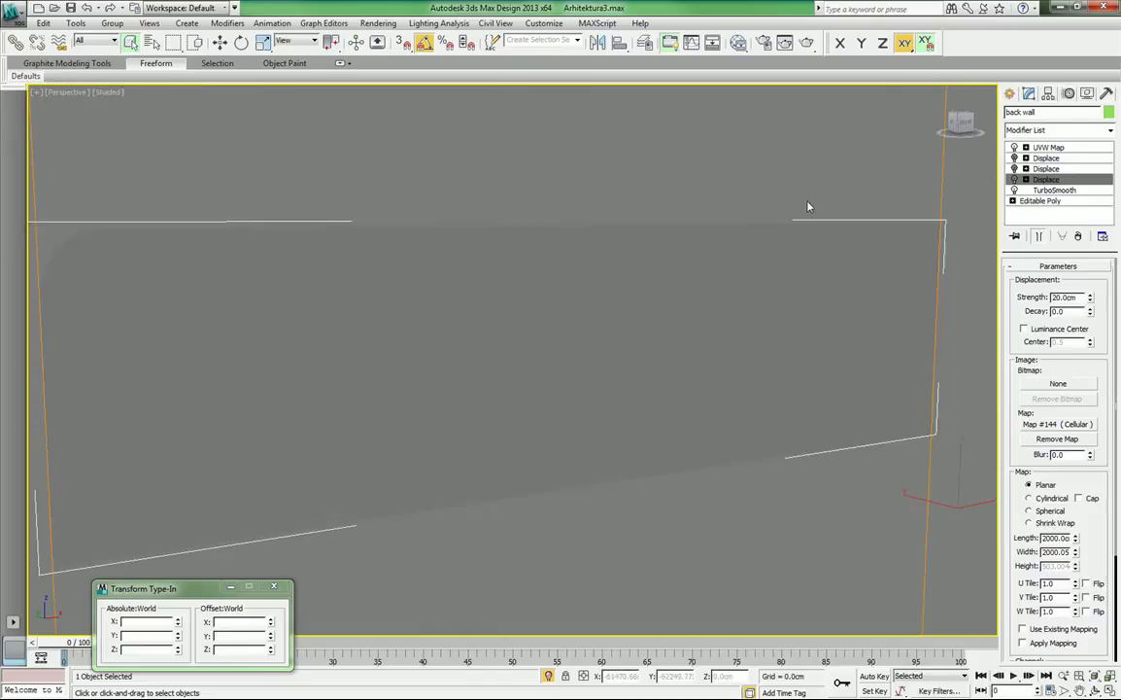
left_click(1015, 180)
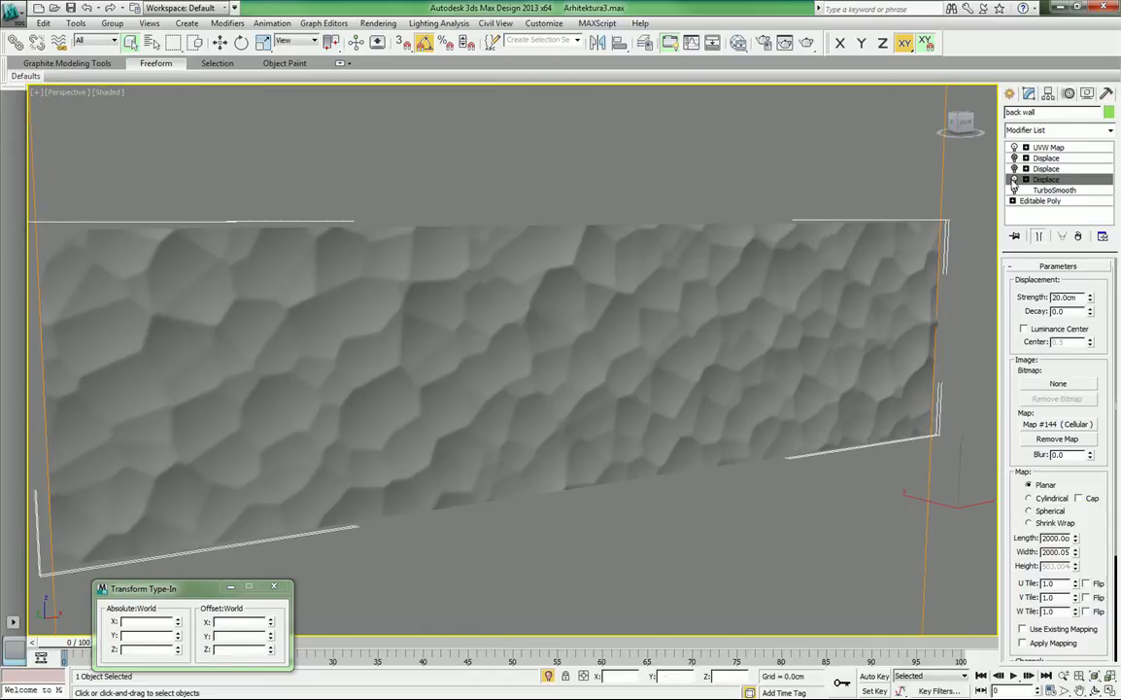
middle_click_drag(545, 321, 577, 314, "alt")
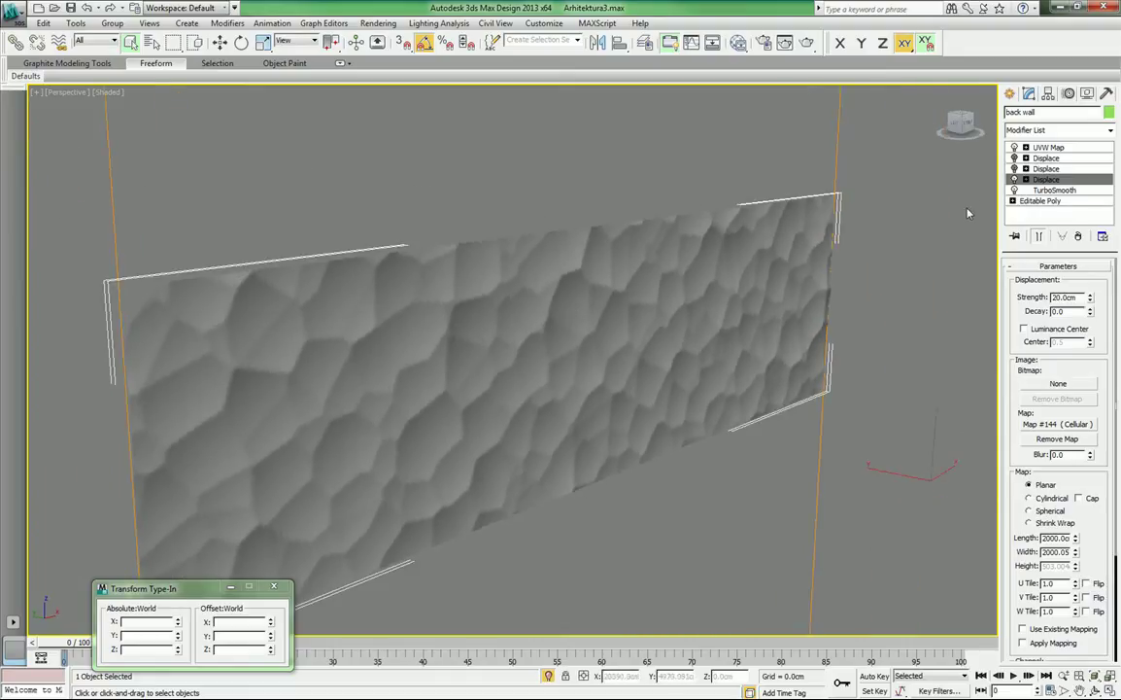
middle_click_drag(489, 277, 597, 284, "alt")
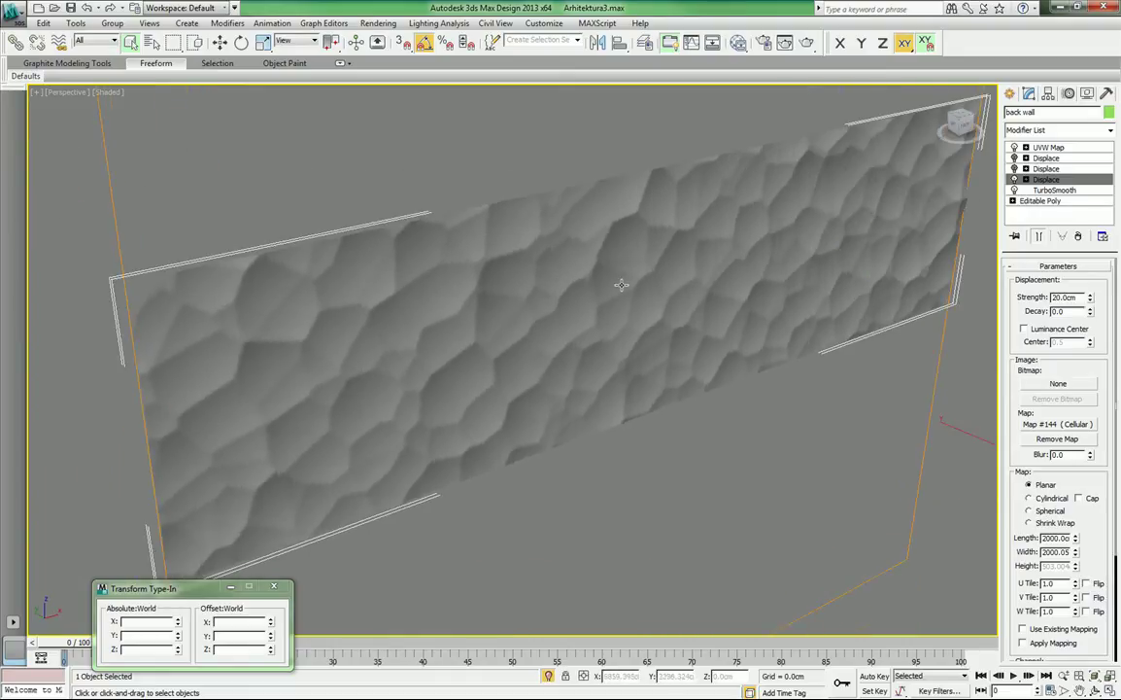
middle_click_drag(622, 215, 613, 280, "alt")
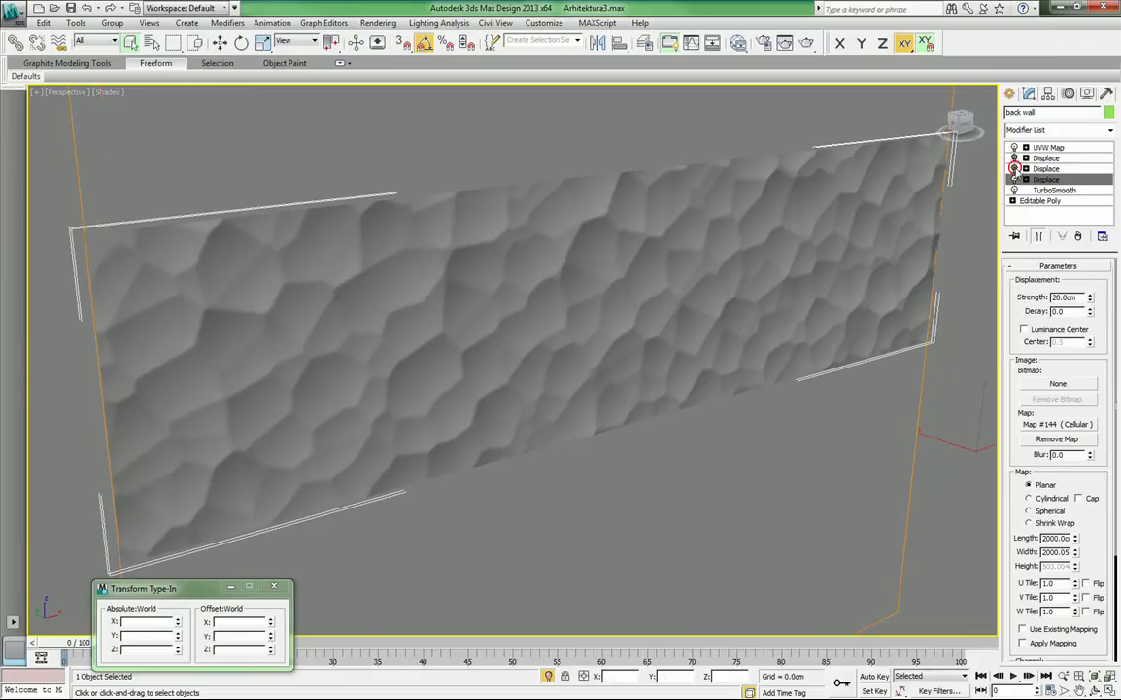
Turn on the middle Displace modifier and inspect the wall's relief up close.
left_click(1015, 169)
middle_click_drag(563, 251, 698, 334, "alt")
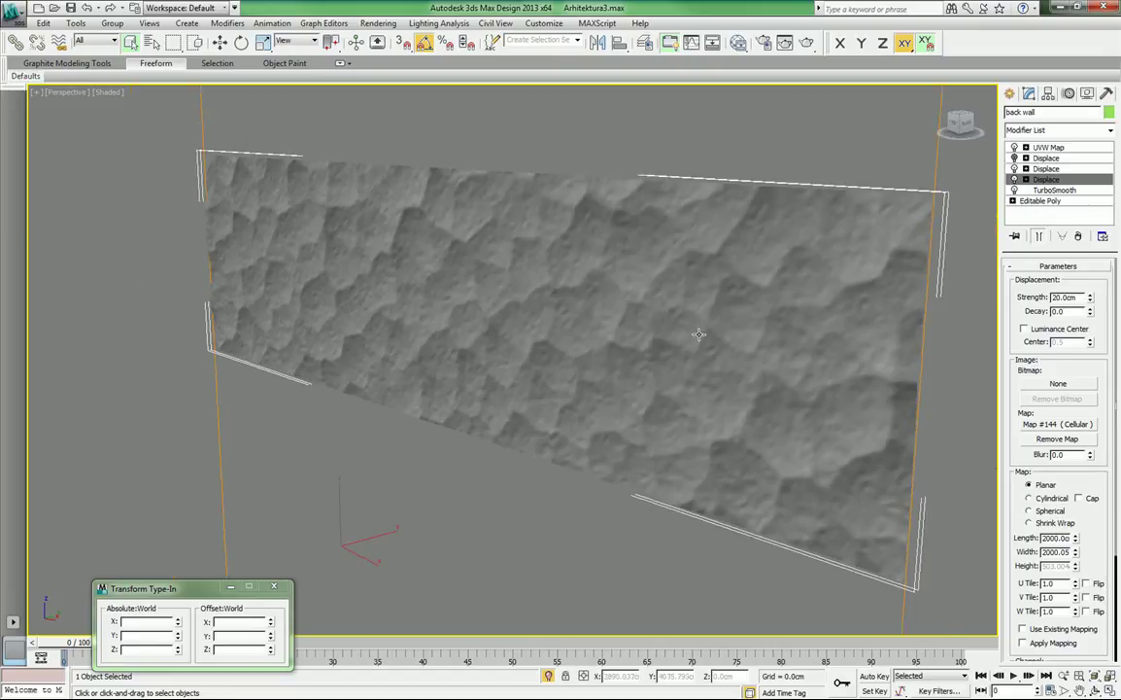
scroll(646, 343, "up", 5)
scroll(646, 343, "down", 5)
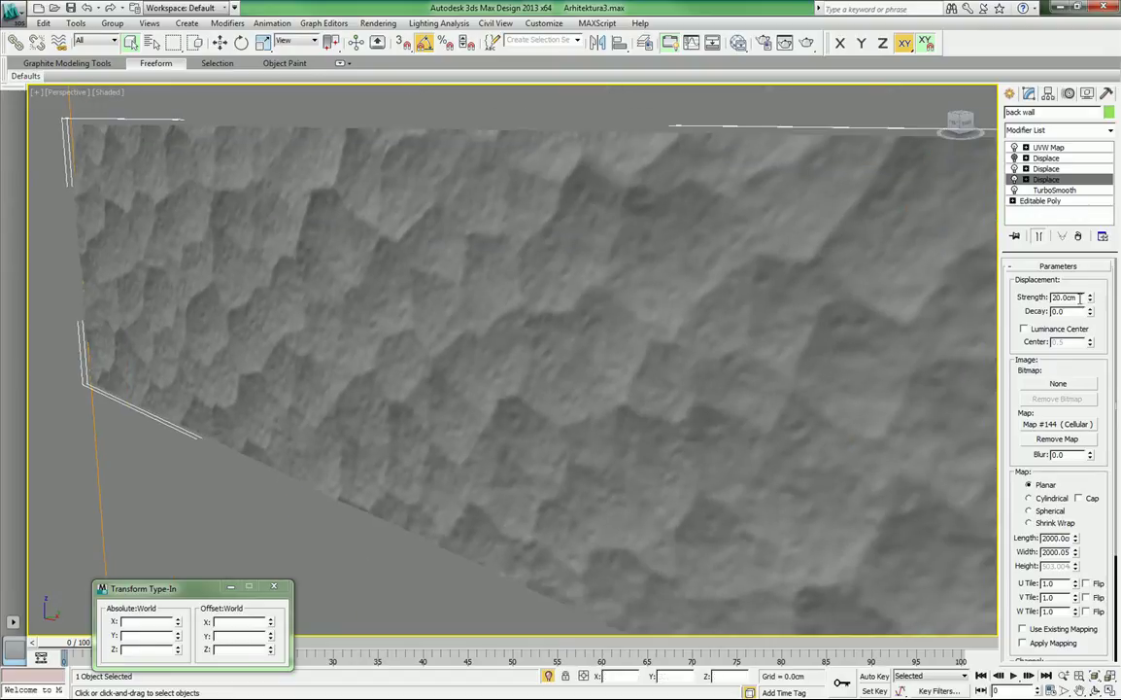
Set the displacement strength of the Cellular Displace modifier to 50 cm.
left_click_drag(1077, 297, 1044, 298)
type("50")
key("Return")
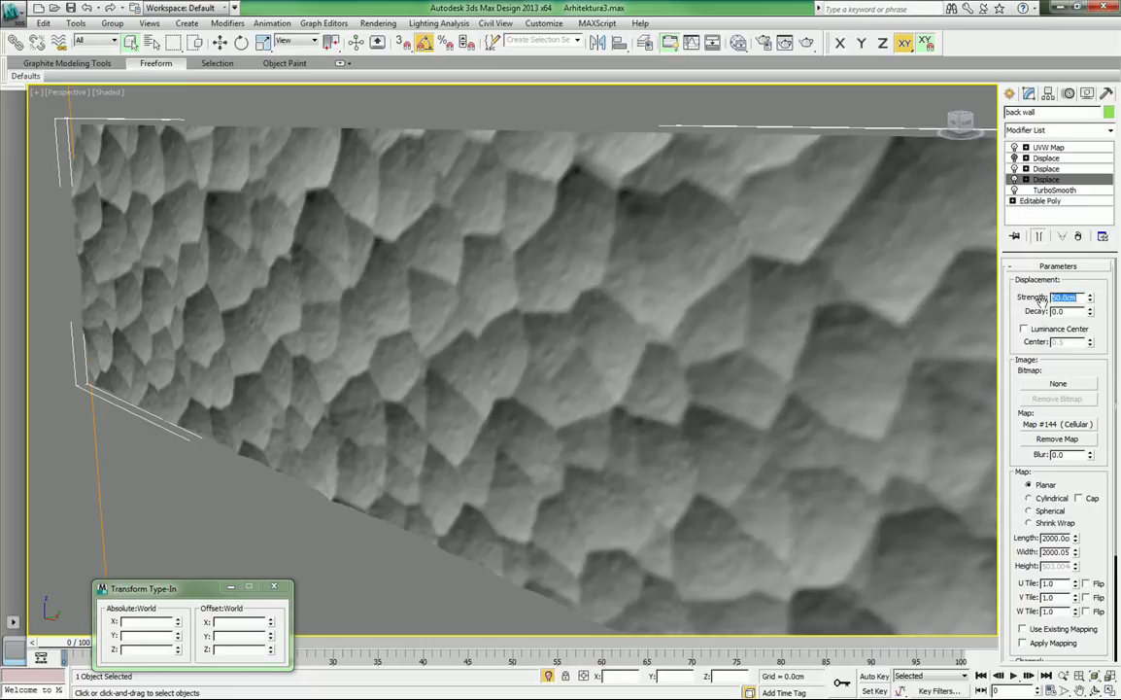
Set the displacement strength of the middle Displace modifier, which uses the Noise map, to 5 cm.
left_click(1047, 168)
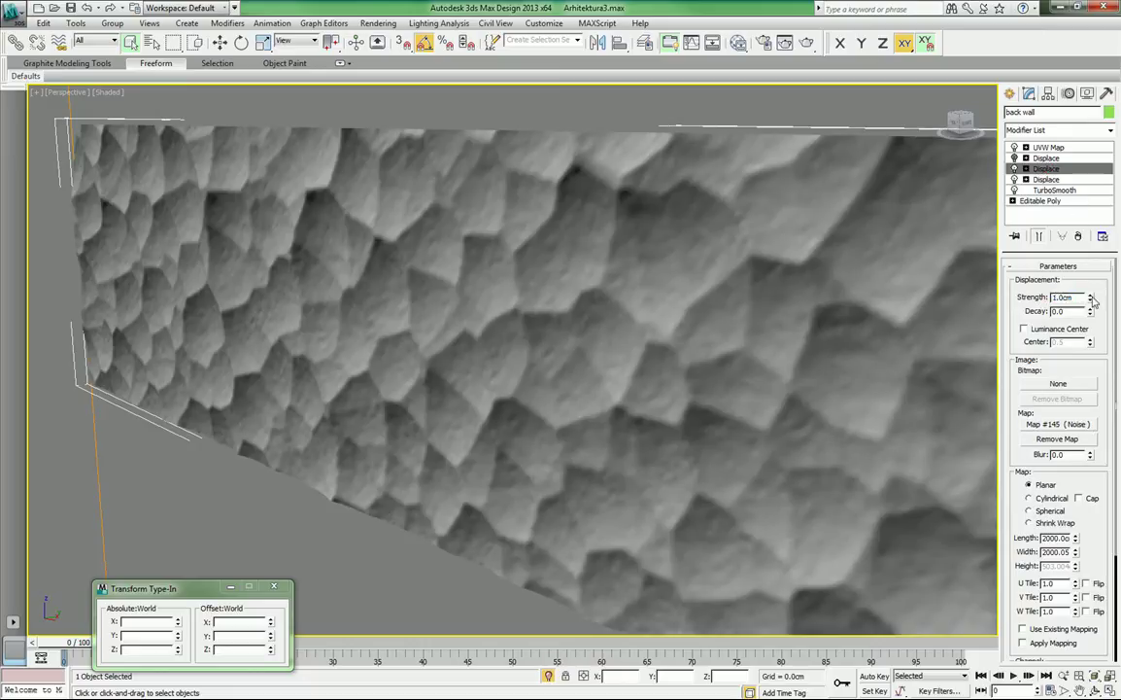
mouse_move(1089, 296)
left_mouse_down()
mouse_move(1093, 264)
mouse_move(1036, 297)
left_mouse_up()
type("5")
key("Return")
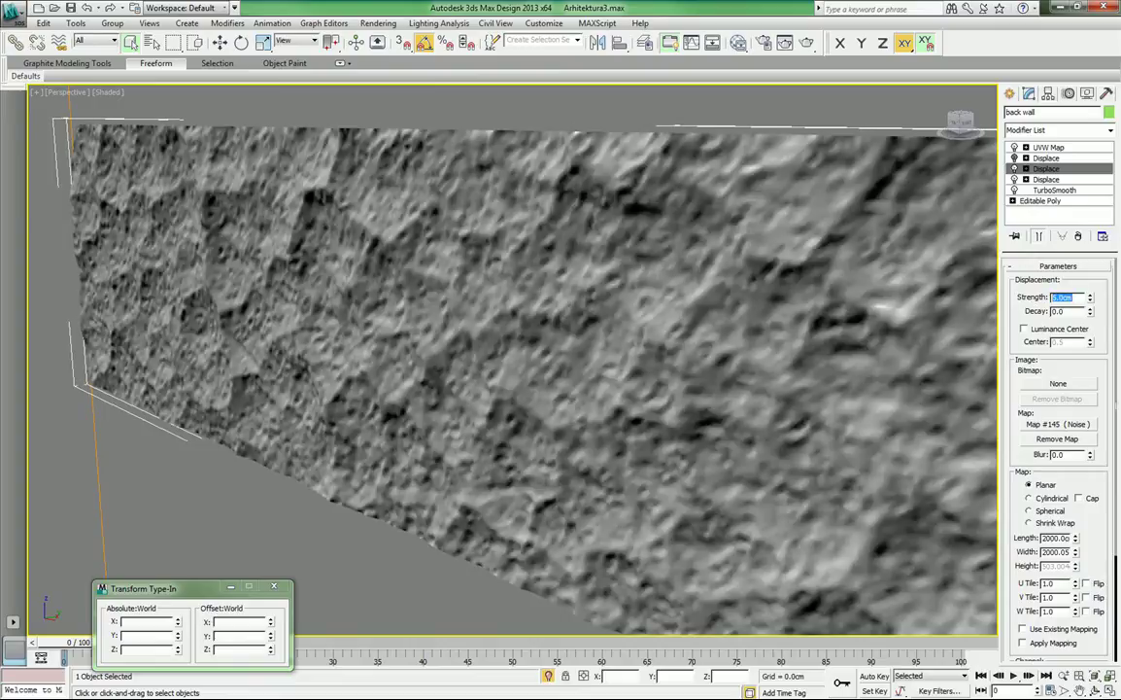
mouse_move(590, 280)
middle_mouse_down("alt")
mouse_move(622, 273)
mouse_move(568, 304)
mouse_move(505, 277)
mouse_move(583, 273)
mouse_move(620, 325)
mouse_move(530, 321)
mouse_move(634, 298)
mouse_move(704, 331)
mouse_move(632, 301)
mouse_move(622, 274)
mouse_move(680, 305)
mouse_move(749, 277)
mouse_move(719, 296)
mouse_move(596, 270)
middle_mouse_up("alt")
key("F3")
key("F3")
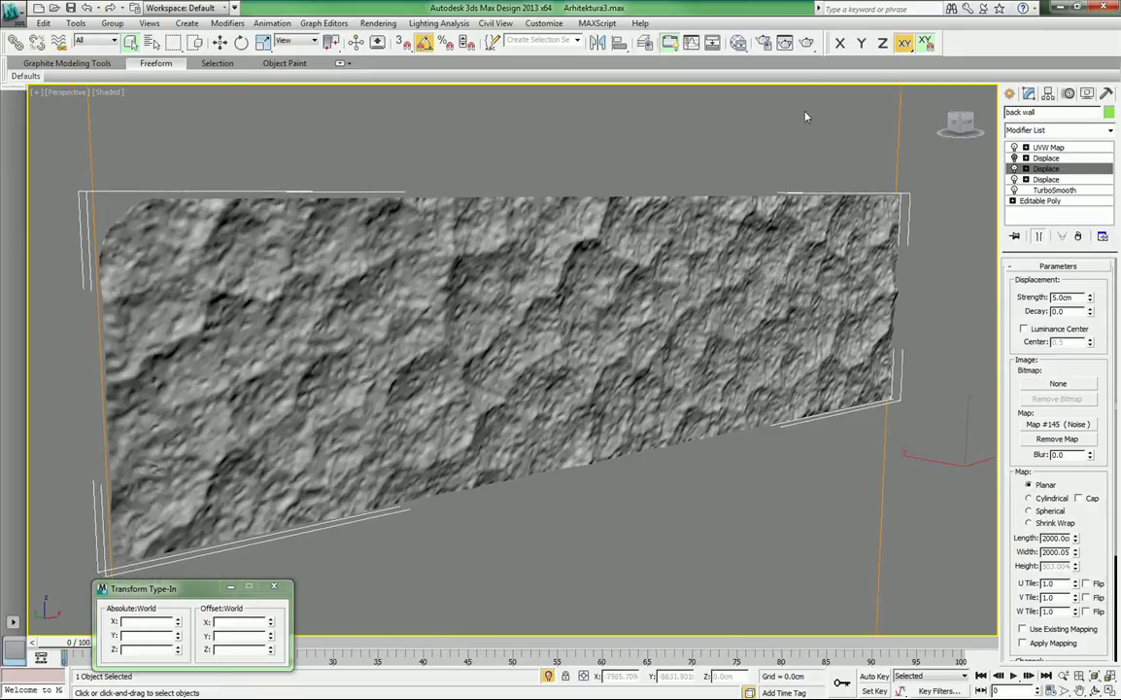
Open the Slate Material Editor, collapse the Standard materials group and enlarge the Sample Slots area.
left_click(737, 44)
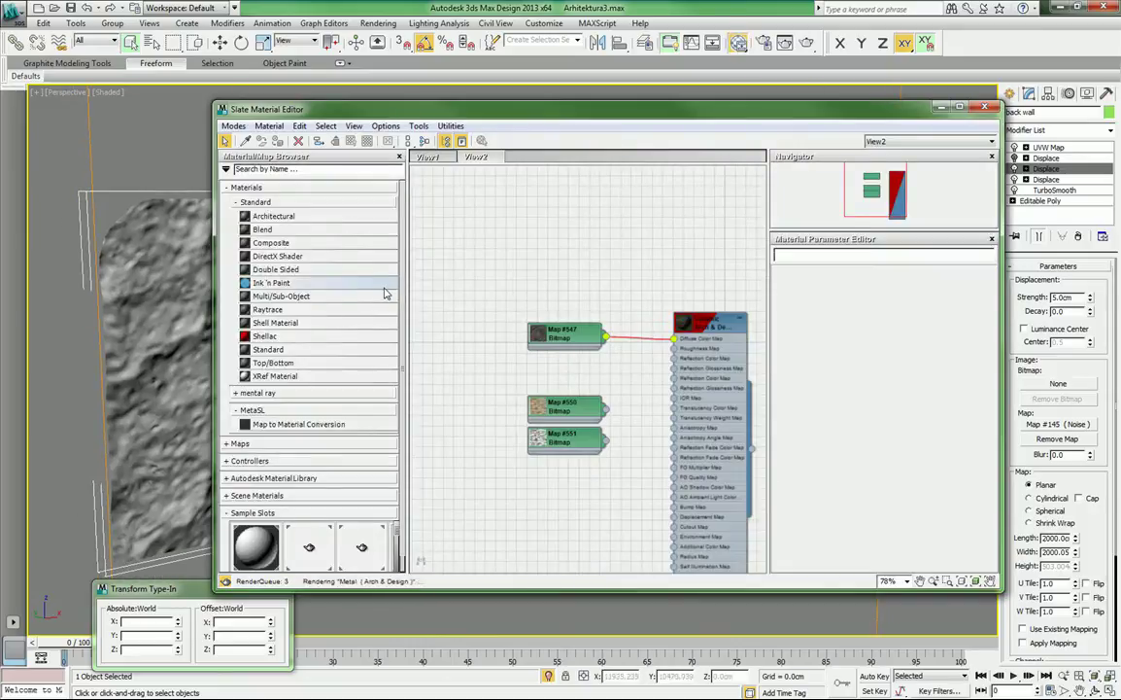
scroll(403, 381, "down", 1)
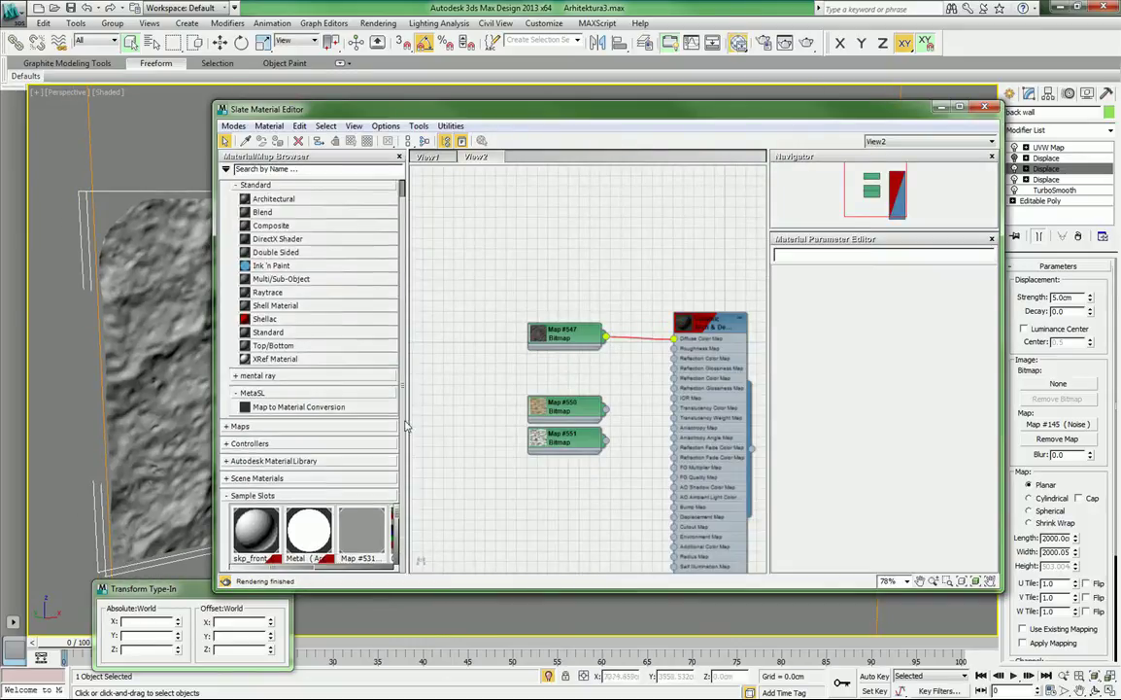
left_click_drag(396, 513, 398, 558)
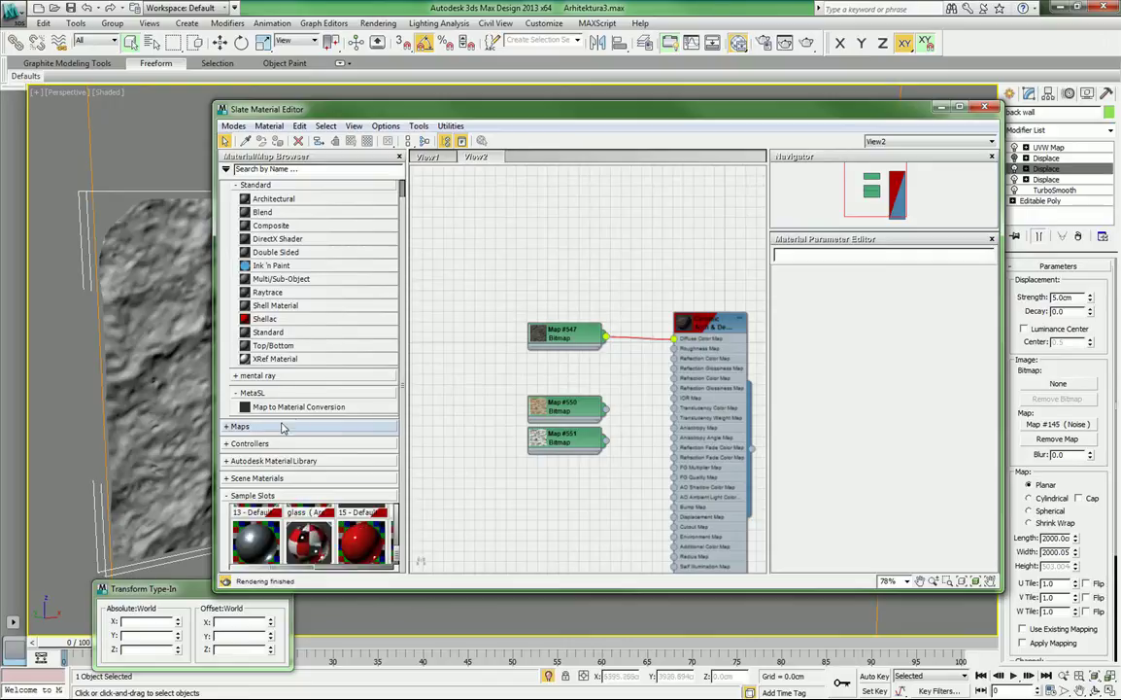
left_click(235, 185)
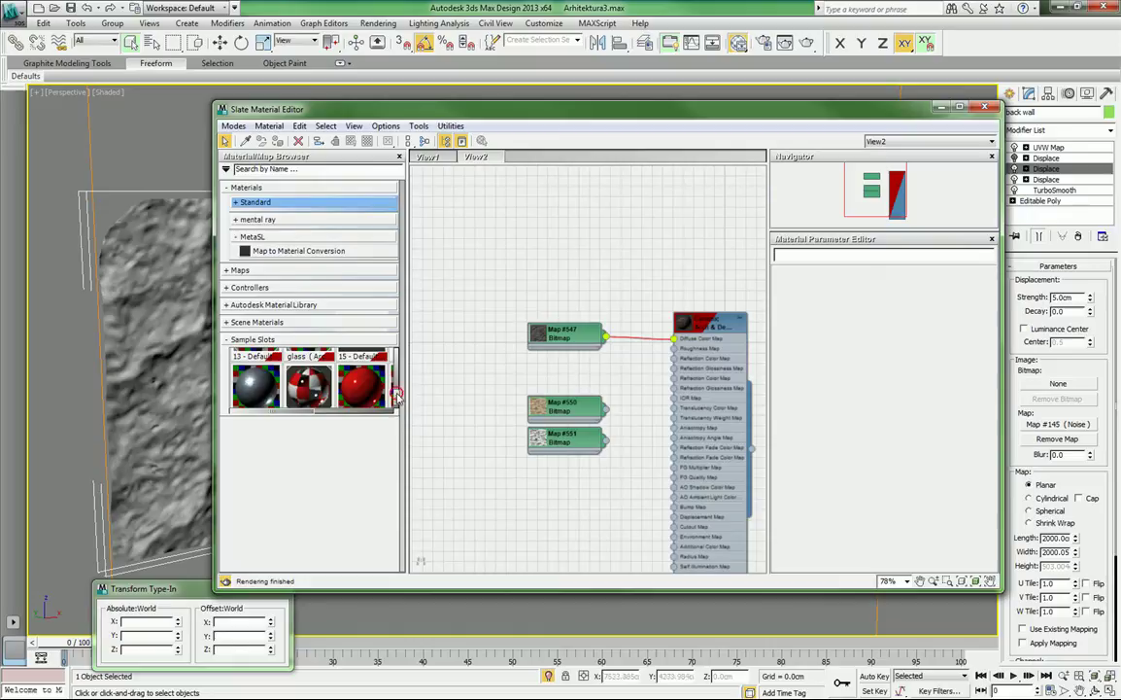
left_click_drag(395, 397, 386, 570)
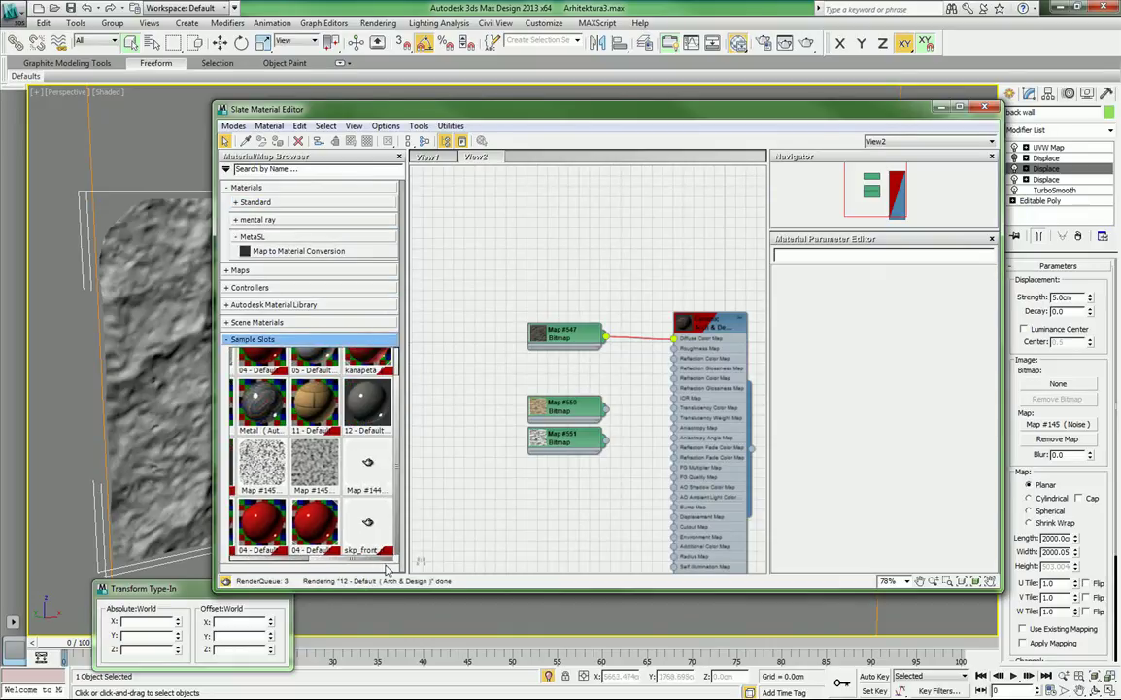
Find the displacement map samples and create a new empty node view in the material editor.
left_click(326, 468)
left_click(459, 155)
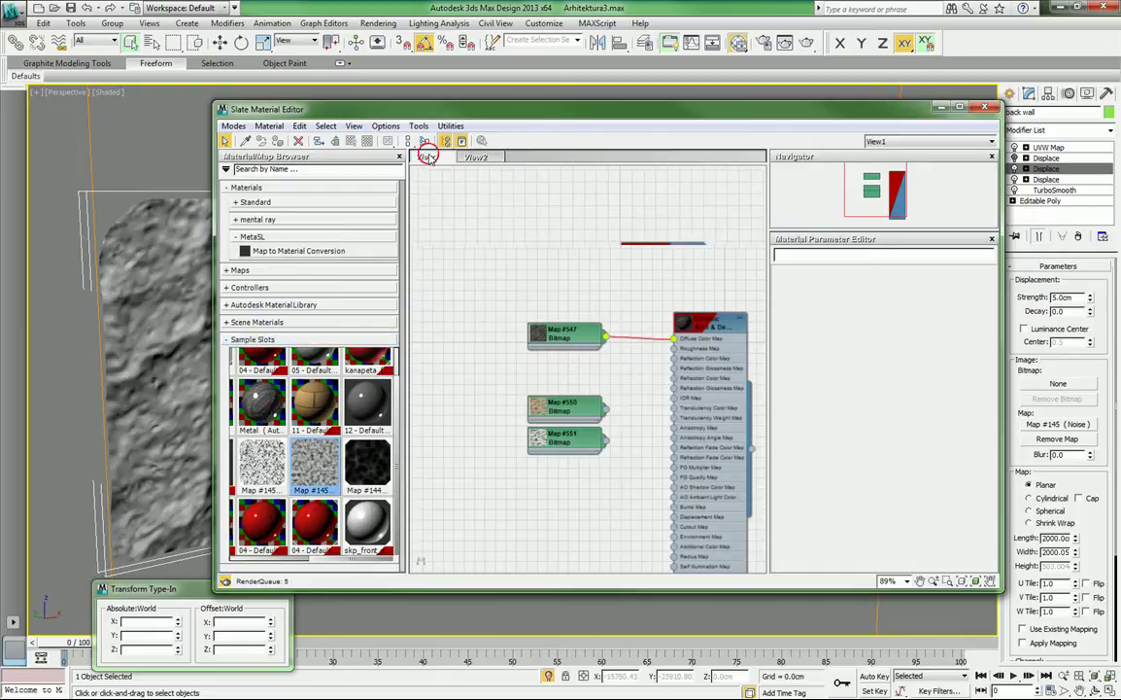
left_click(427, 157)
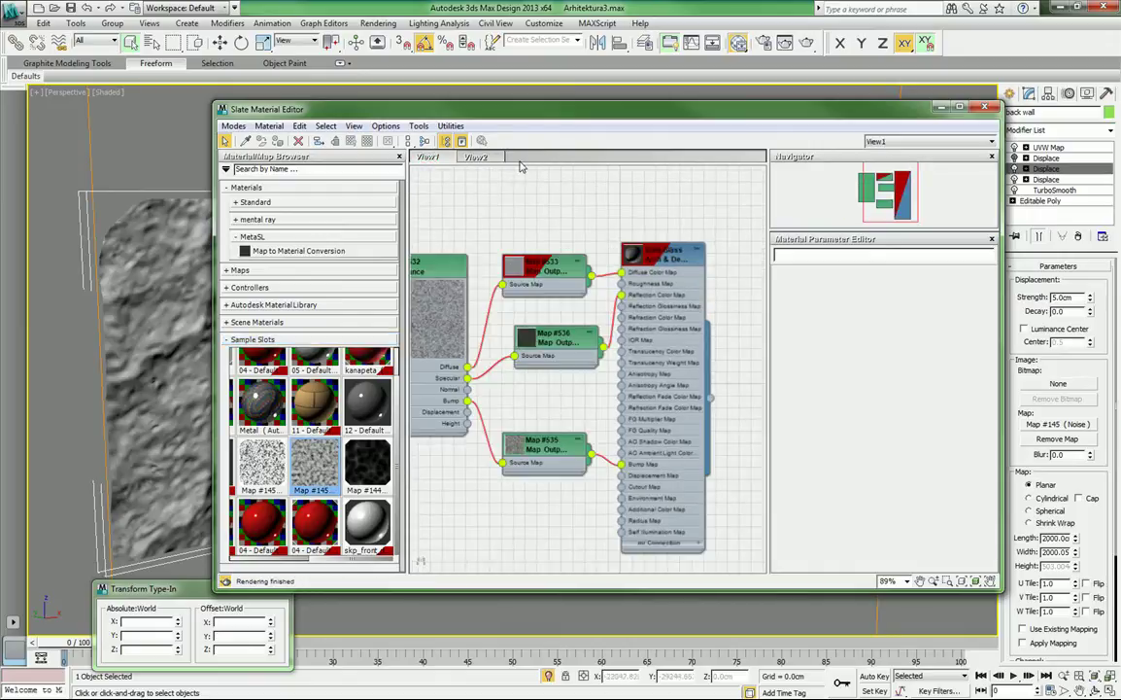
left_click(368, 466)
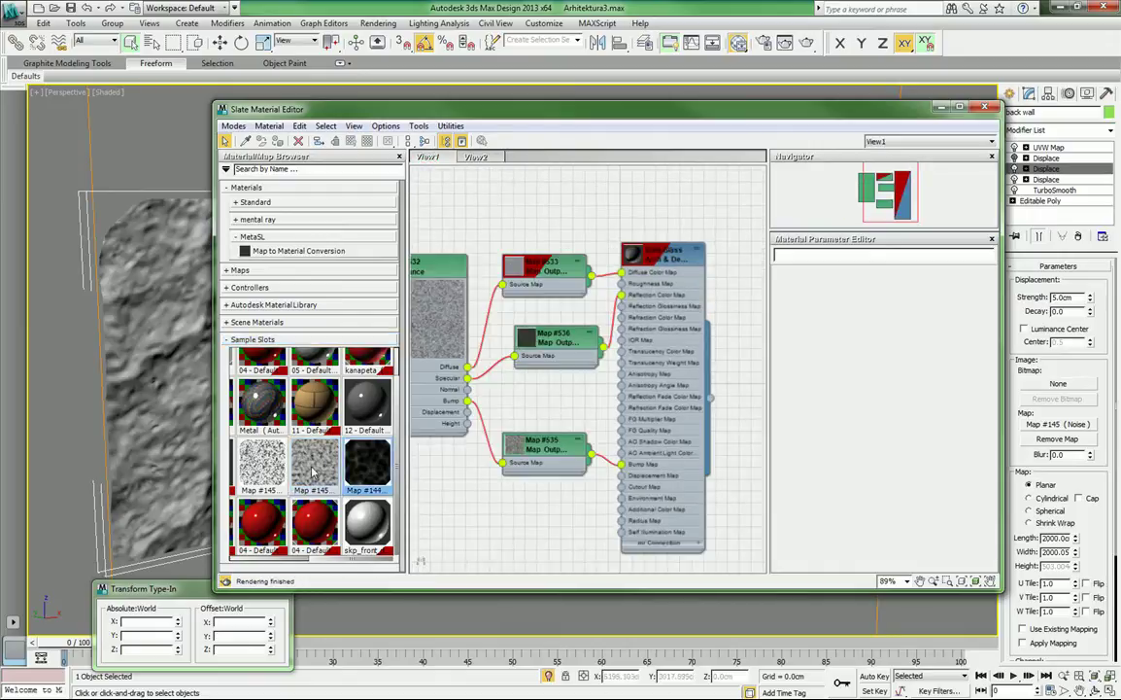
right_click(521, 160)
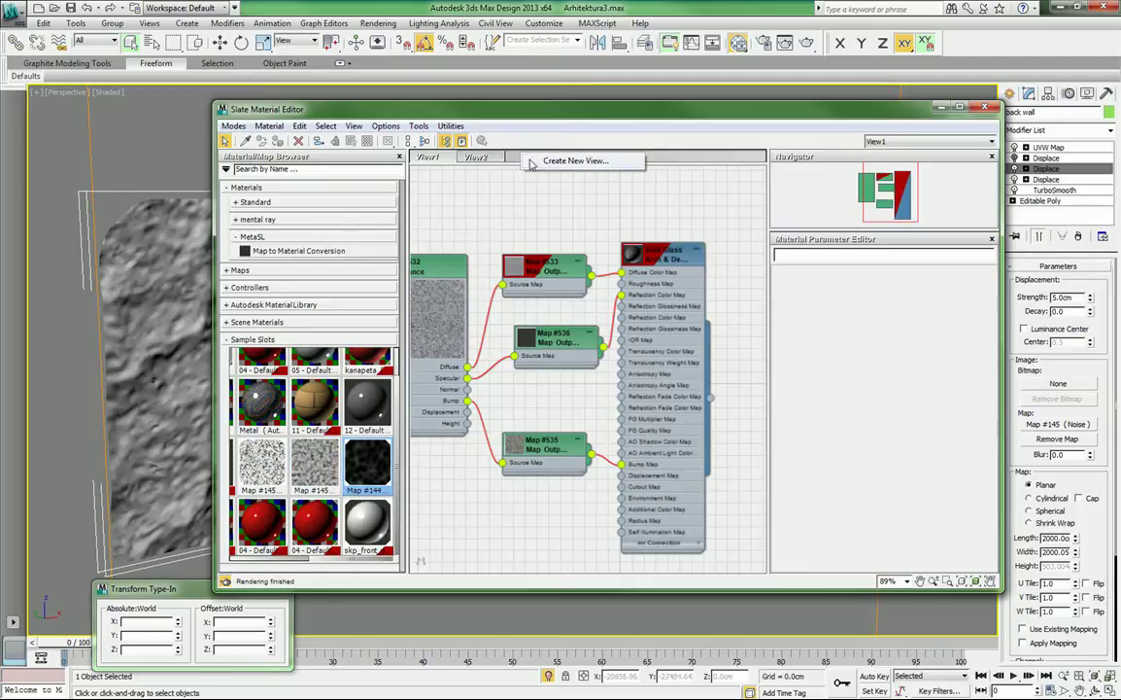
left_click(546, 160)
left_click(553, 180)
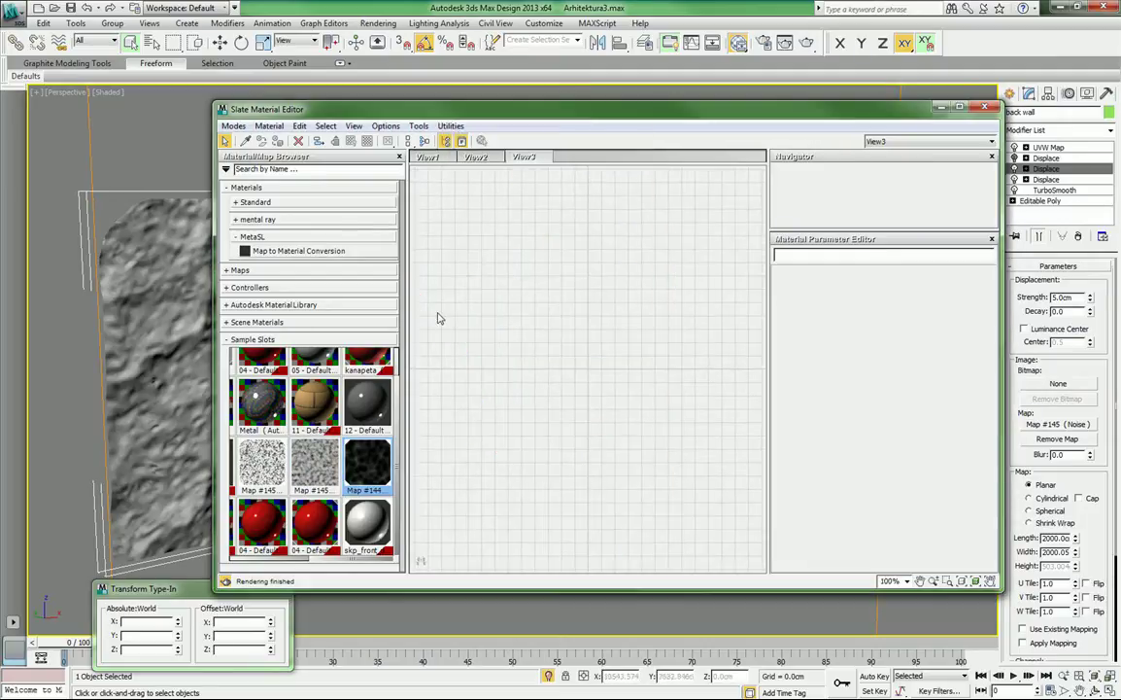
Add the Noise Map #145 sample to the new view as an instance, show its parameters and enlarge its node preview.
left_click_drag(313, 464, 491, 372)
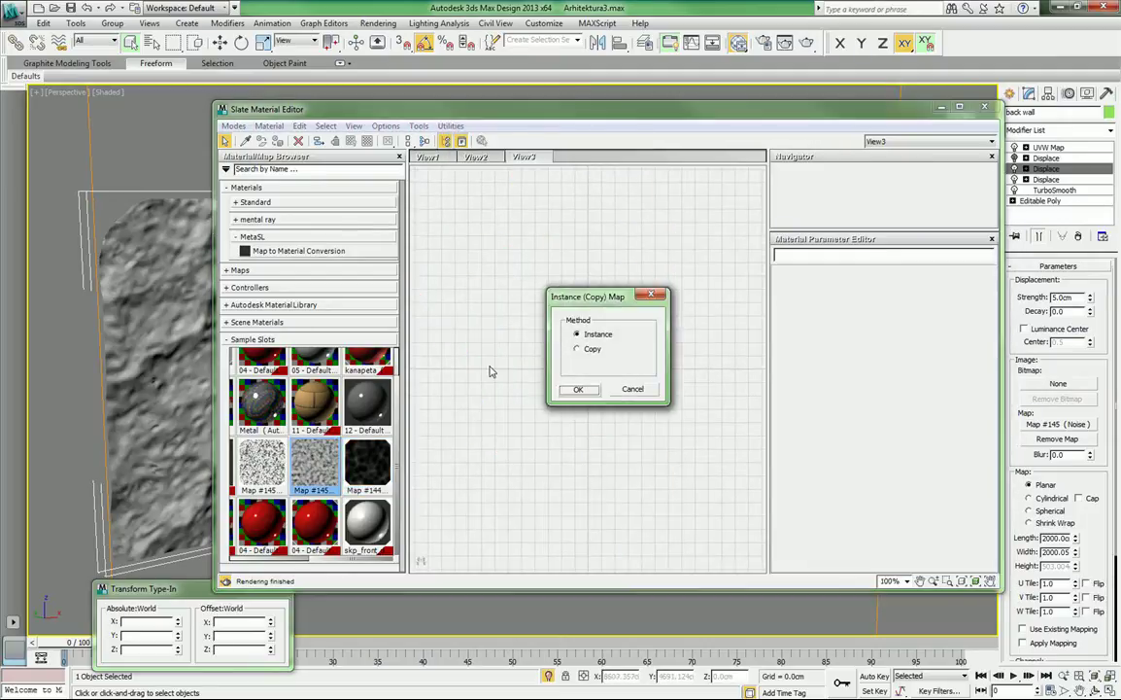
left_click(578, 388)
double_click(492, 370)
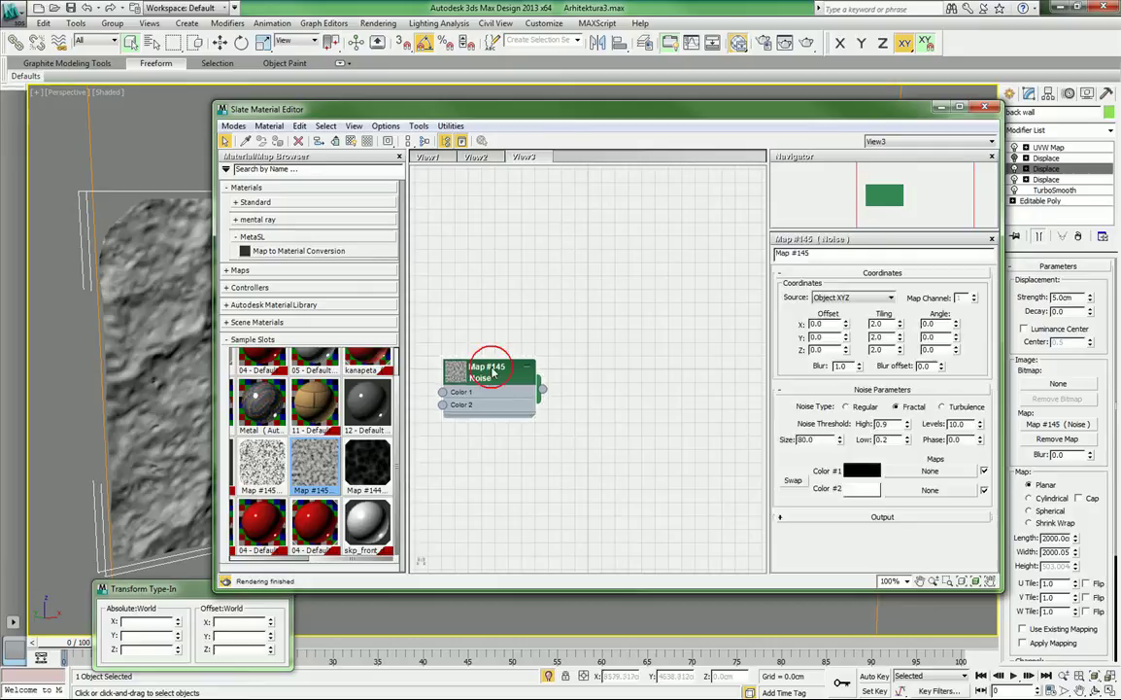
left_click_drag(811, 118, 765, 116)
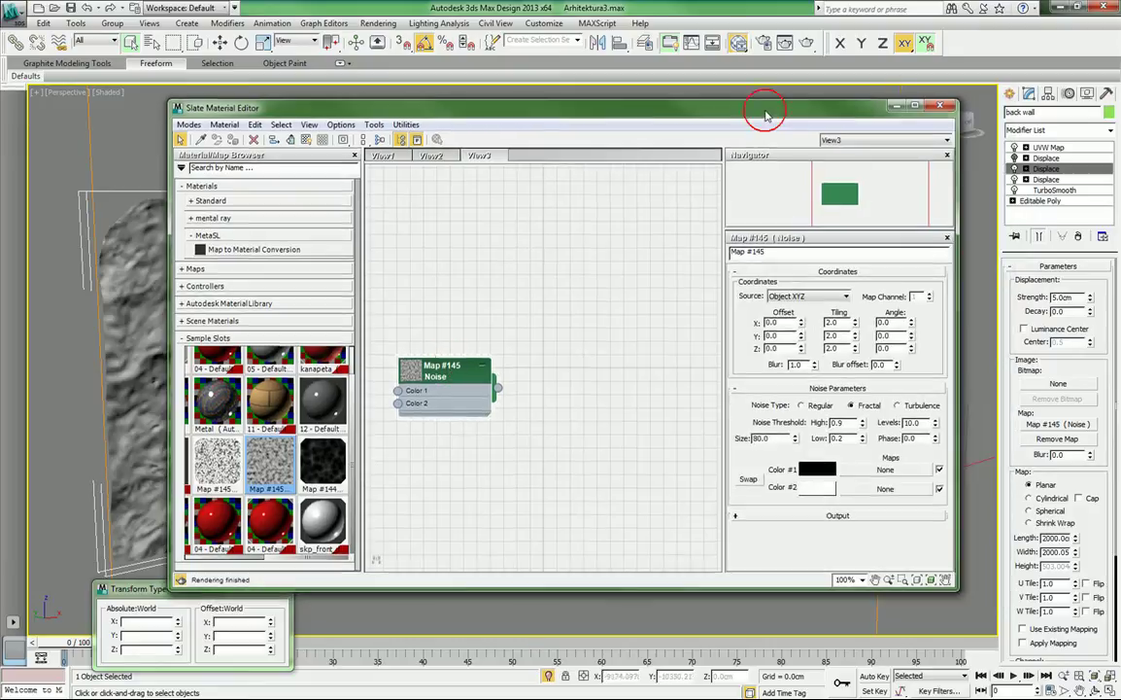
double_click(414, 376)
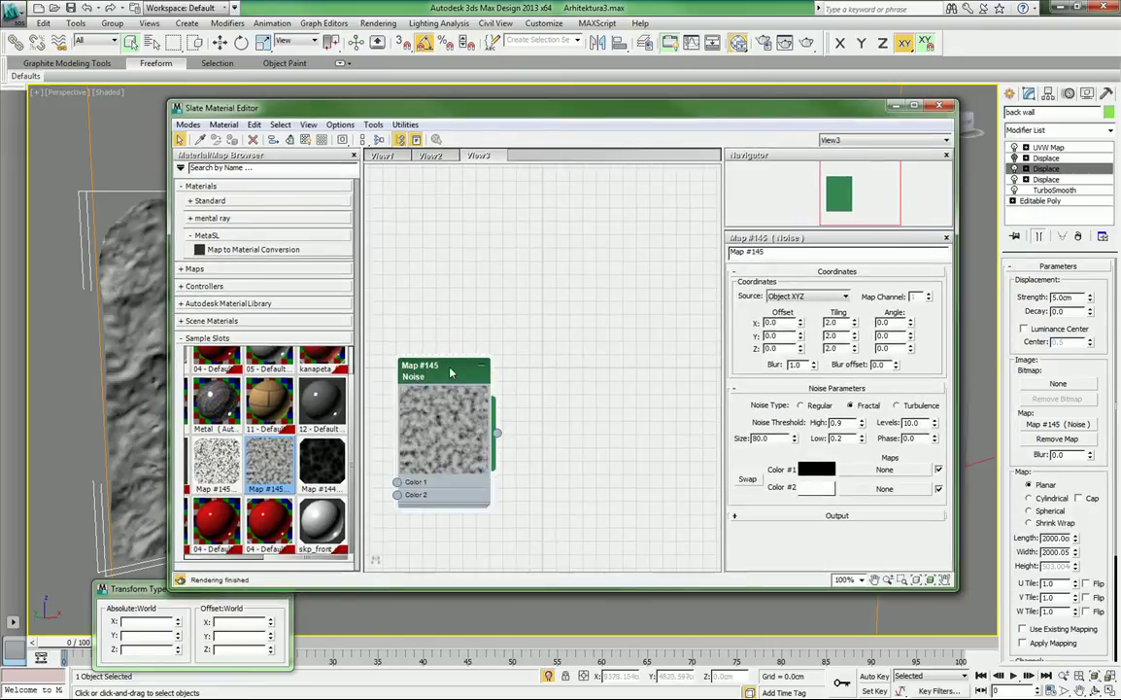
Add the Map #144 Cellular sample to the node view as an instance, enlarge its preview and place it beside the Noise node.
left_click_drag(450, 372, 472, 352)
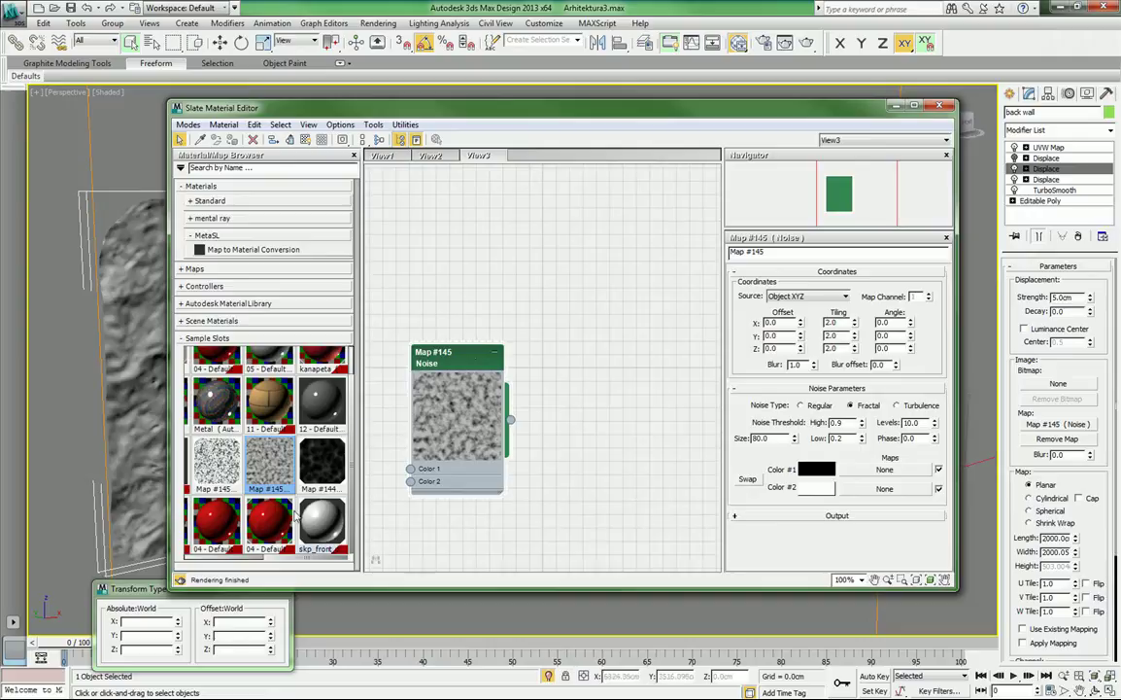
left_click_drag(321, 464, 570, 372)
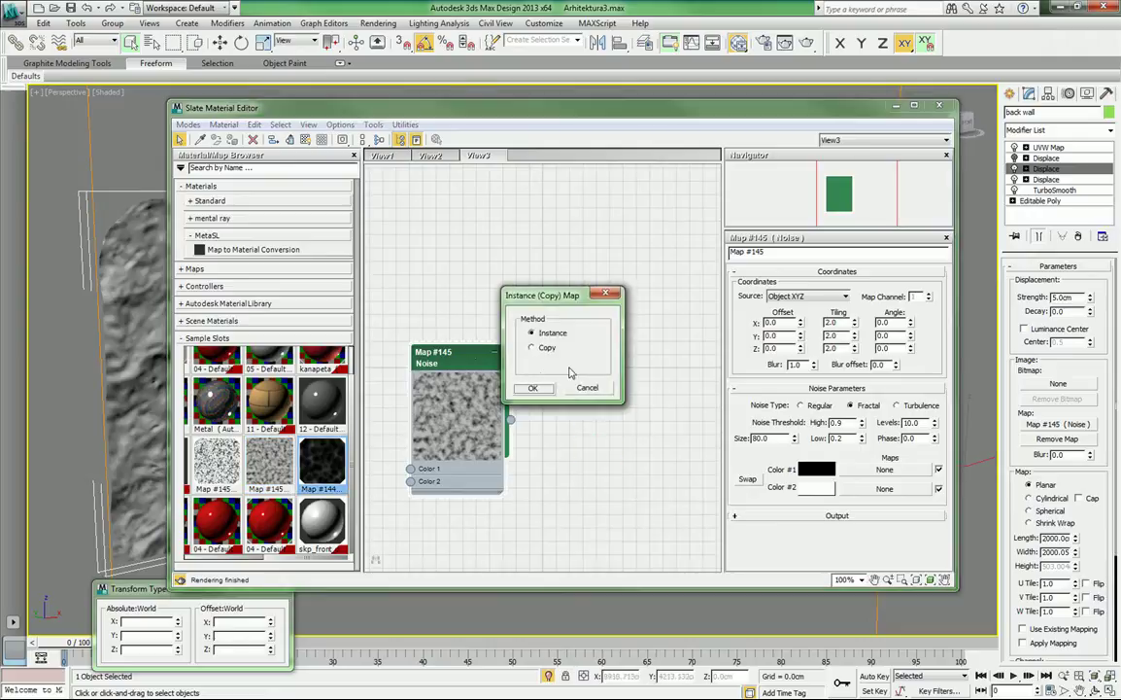
left_click(532, 387)
double_click(588, 399)
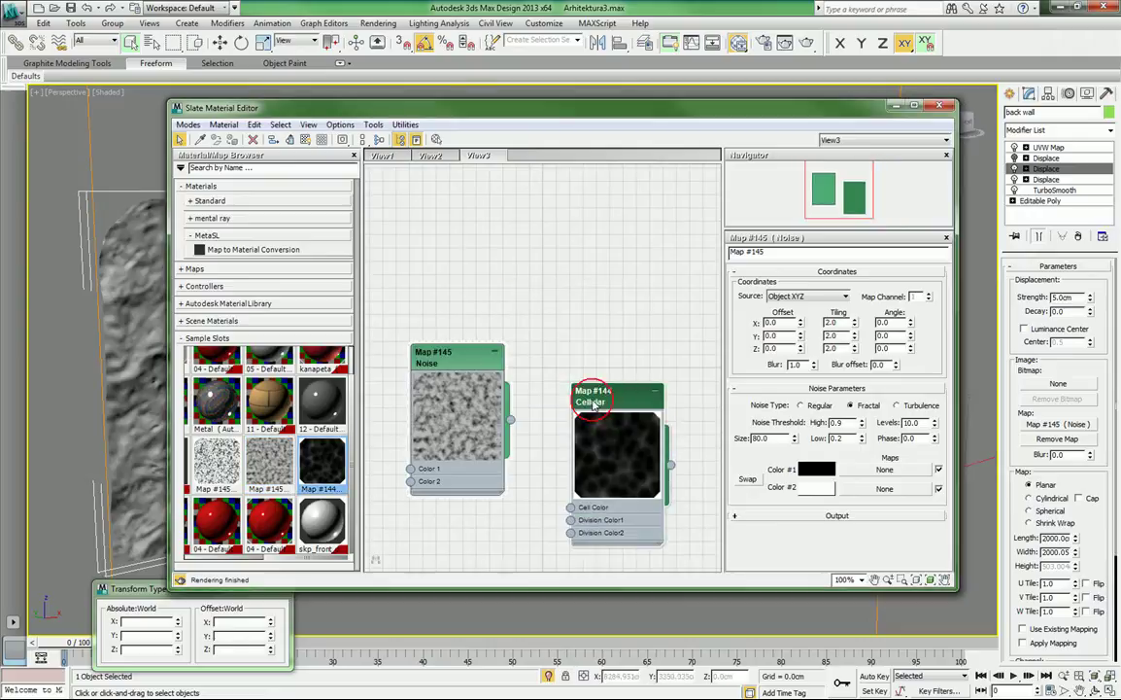
left_click_drag(625, 399, 611, 357)
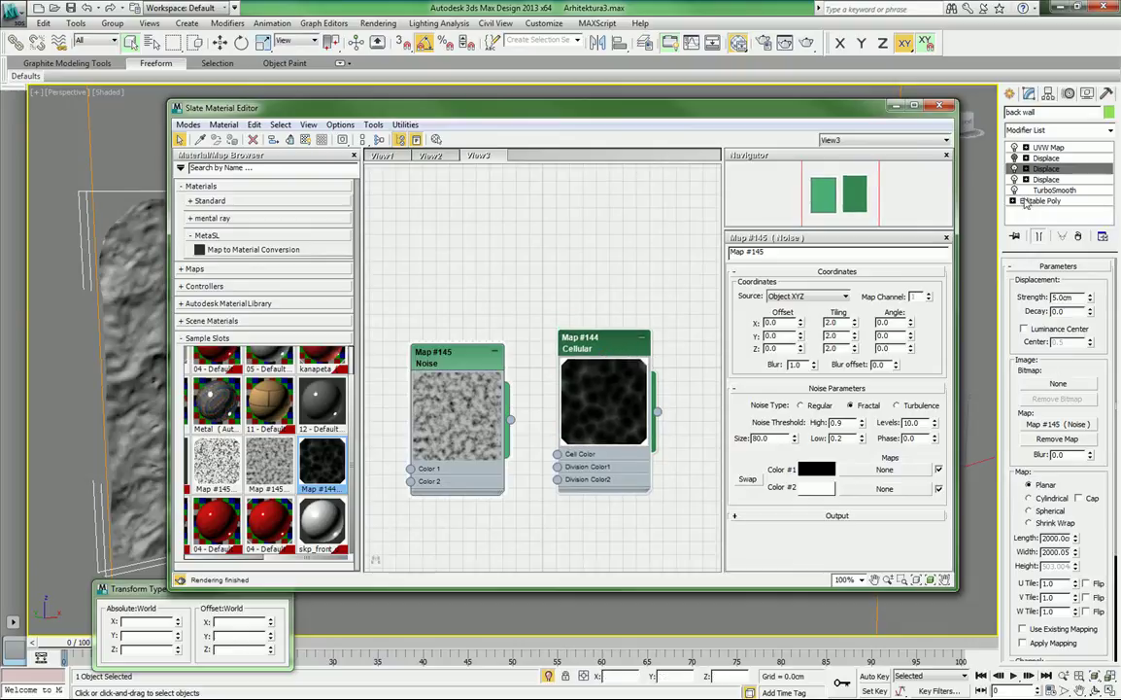
Minimize the material editor, disable the back wall's two lower Displace modifiers and enable the top one.
left_click(1046, 180)
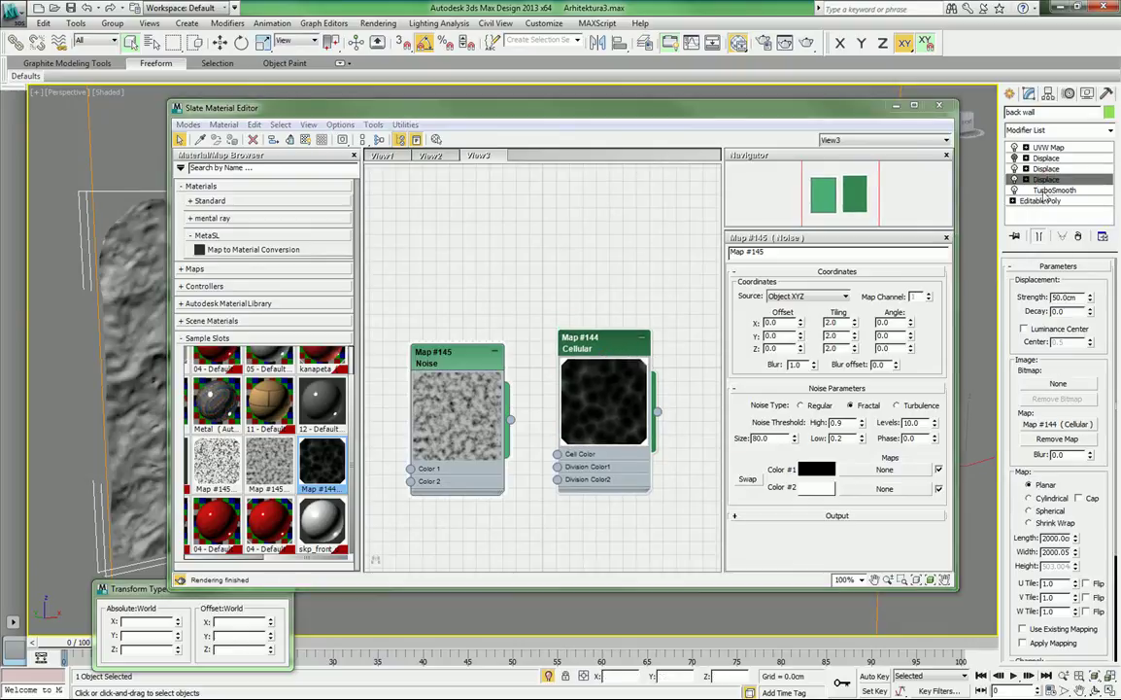
left_click(895, 109)
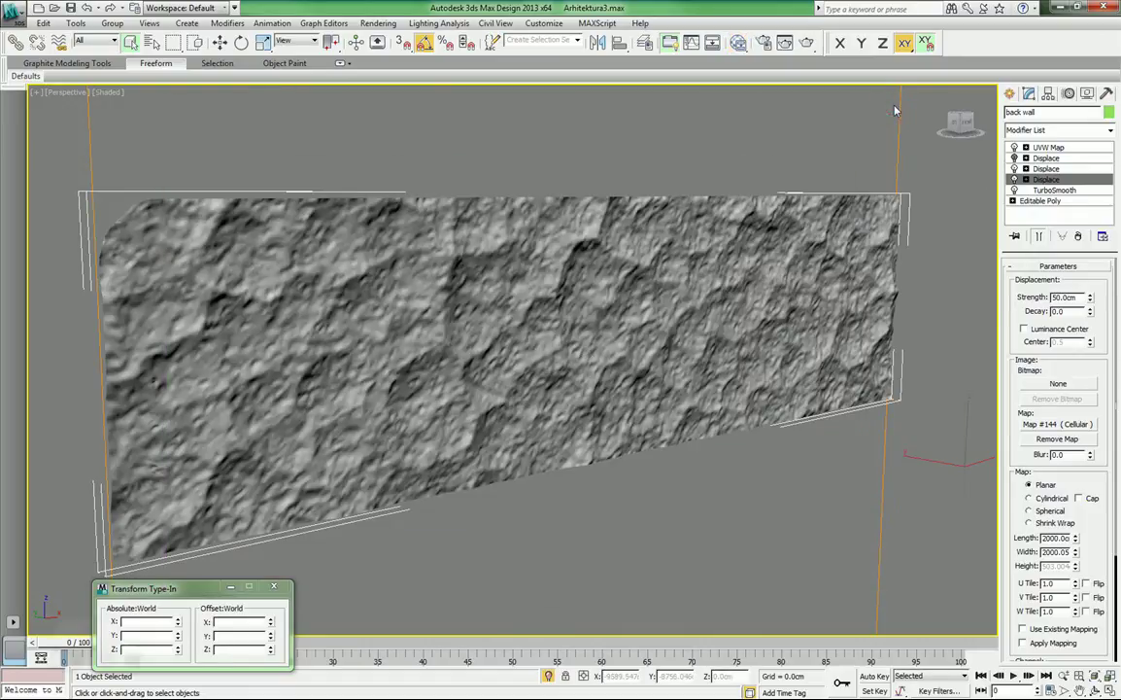
left_click(1015, 179)
left_click(1014, 169)
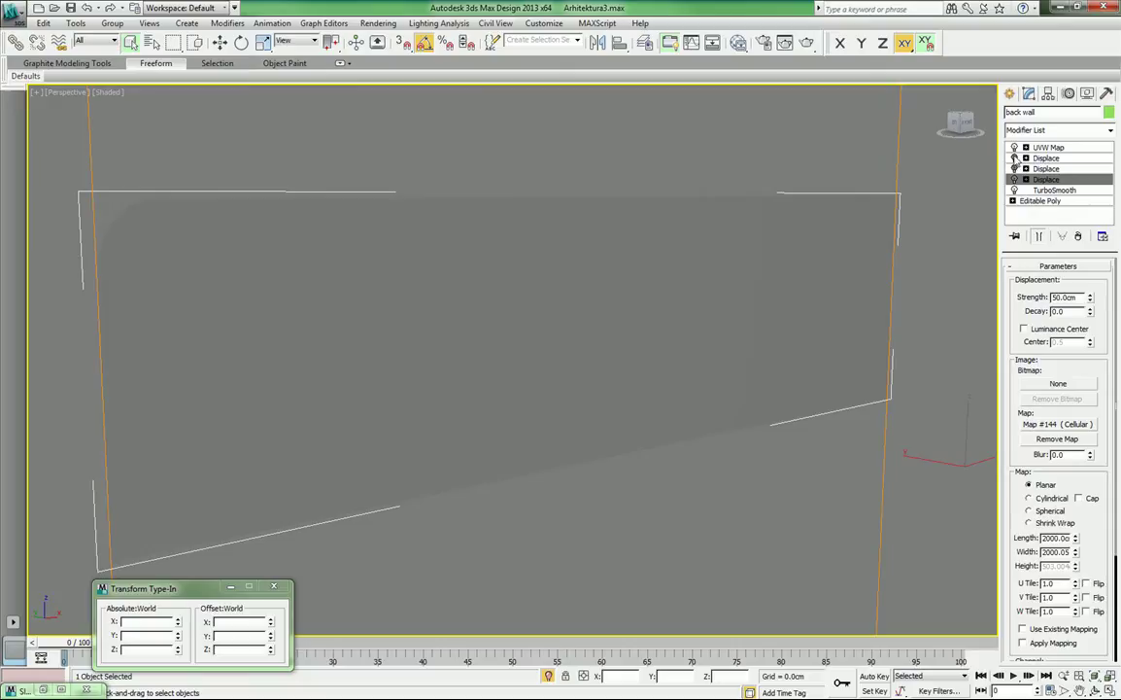
left_click(1014, 157)
scroll(608, 333, "up", 5)
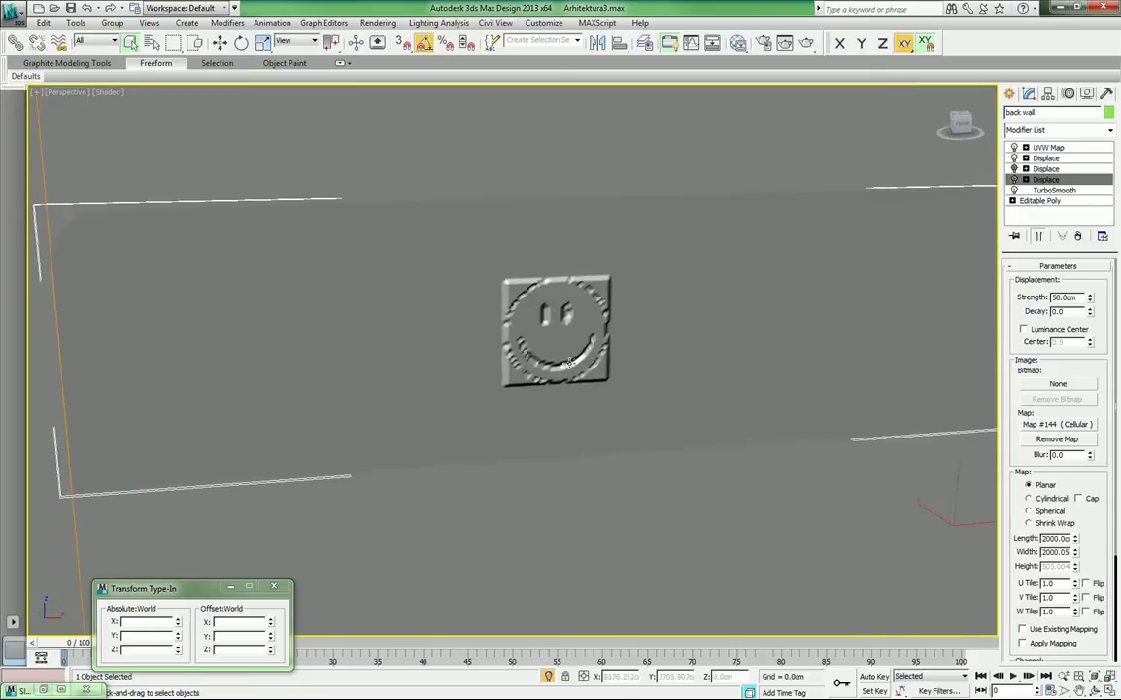
middle_click_drag(608, 333, 554, 357, "alt")
scroll(487, 370, "up", 3)
scroll(535, 332, "down", 3)
Move the top Displace modifier's gizmo along X and Z to about X 5229 cm and Z 875 cm, shifting the smiley relief.
left_click(1047, 158)
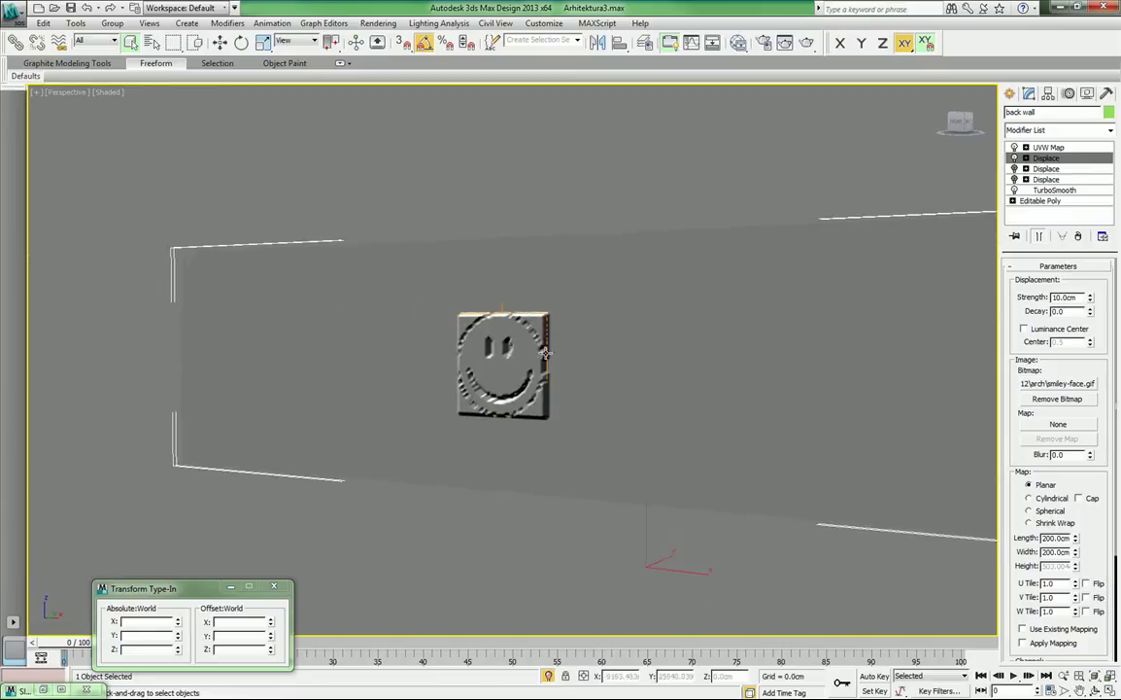
left_click(1026, 158)
left_click(1057, 170)
key("w")
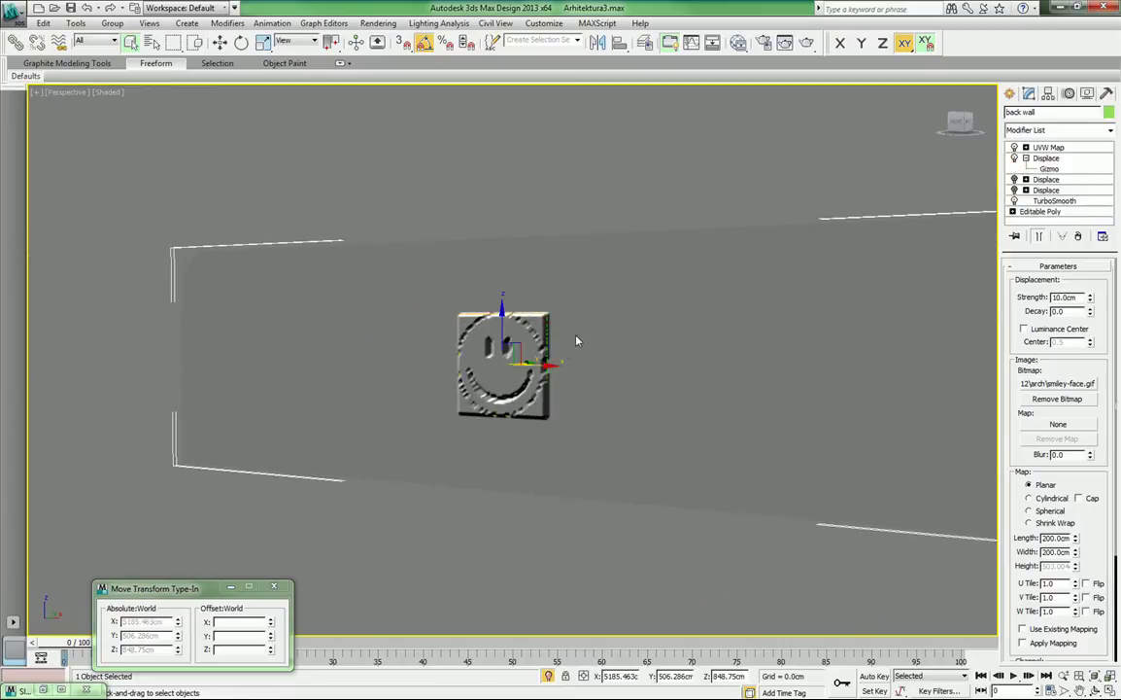
middle_click_drag(595, 343, 605, 369, "alt")
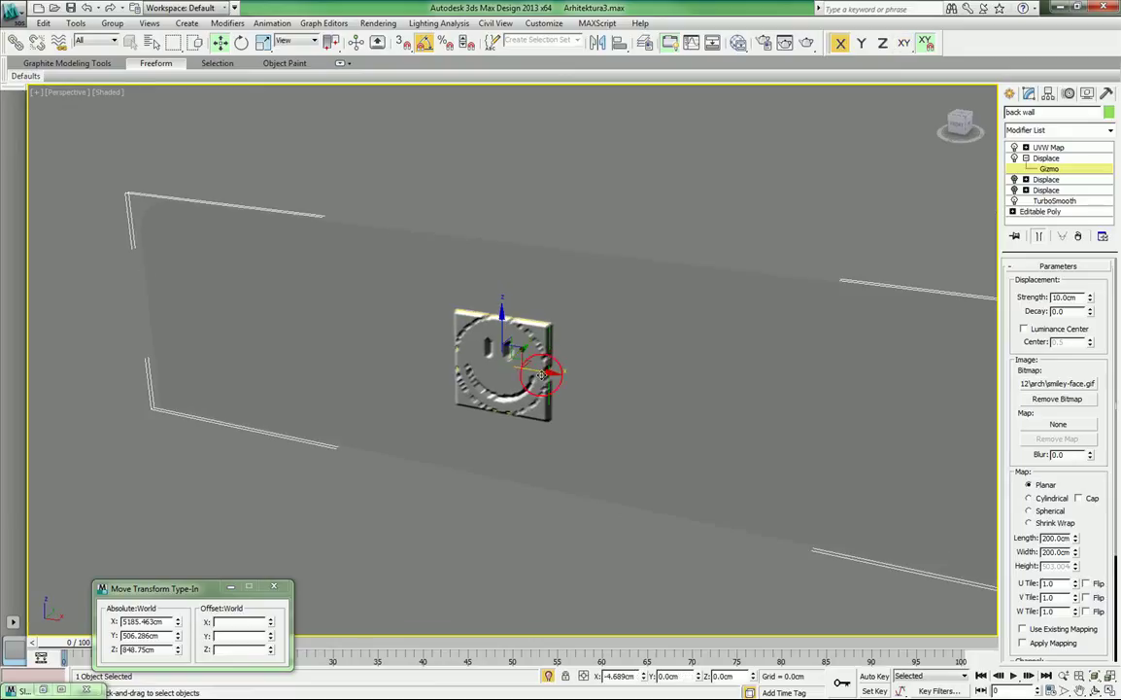
left_click_drag(547, 371, 594, 387)
mouse_move(522, 317)
left_mouse_down()
mouse_move(521, 280)
mouse_move(521, 303)
left_mouse_up()
scroll(563, 361, "up", 6)
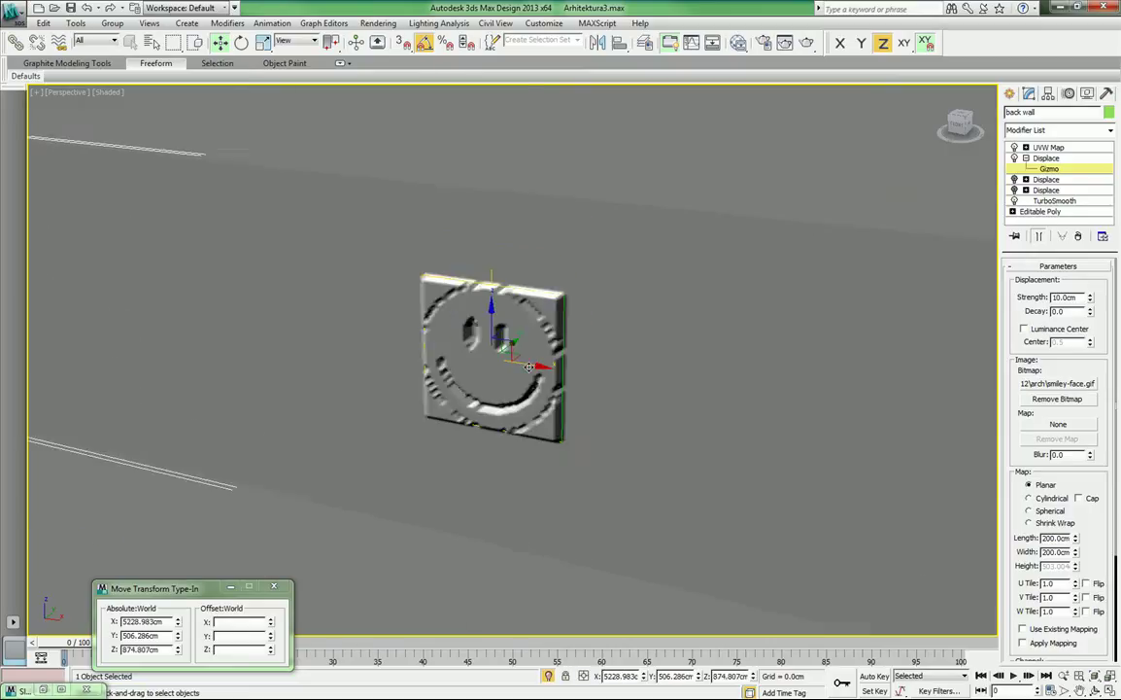
scroll(572, 374, "down", 4)
middle_click_drag(564, 370, 570, 371, "alt")
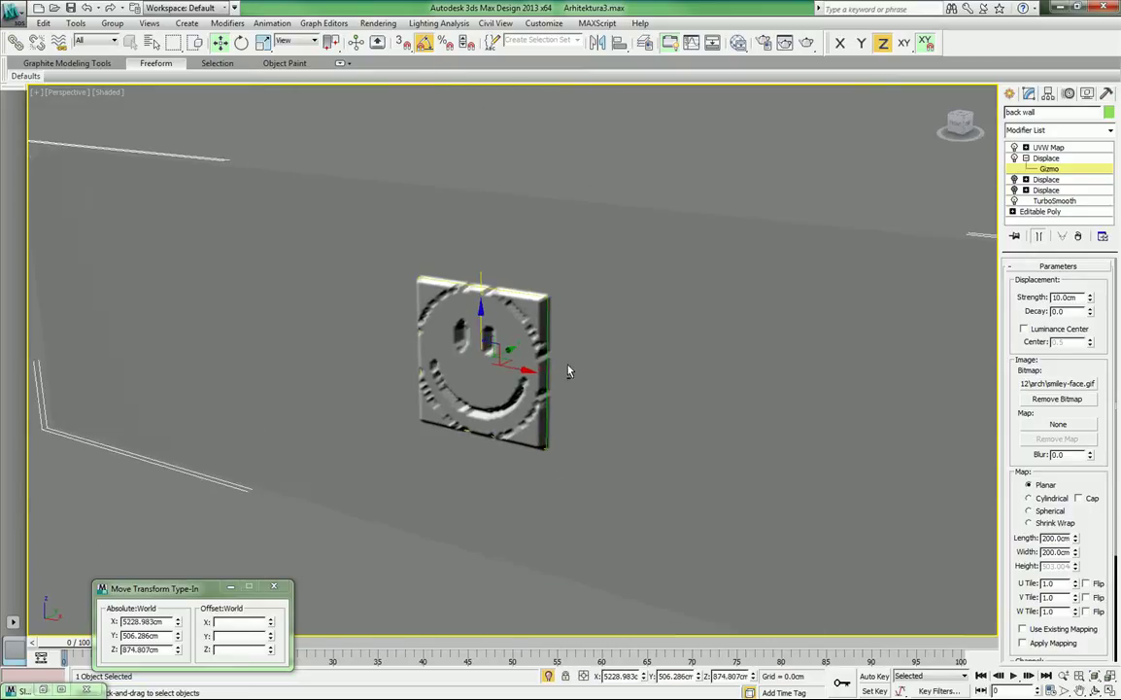
left_click(1048, 161)
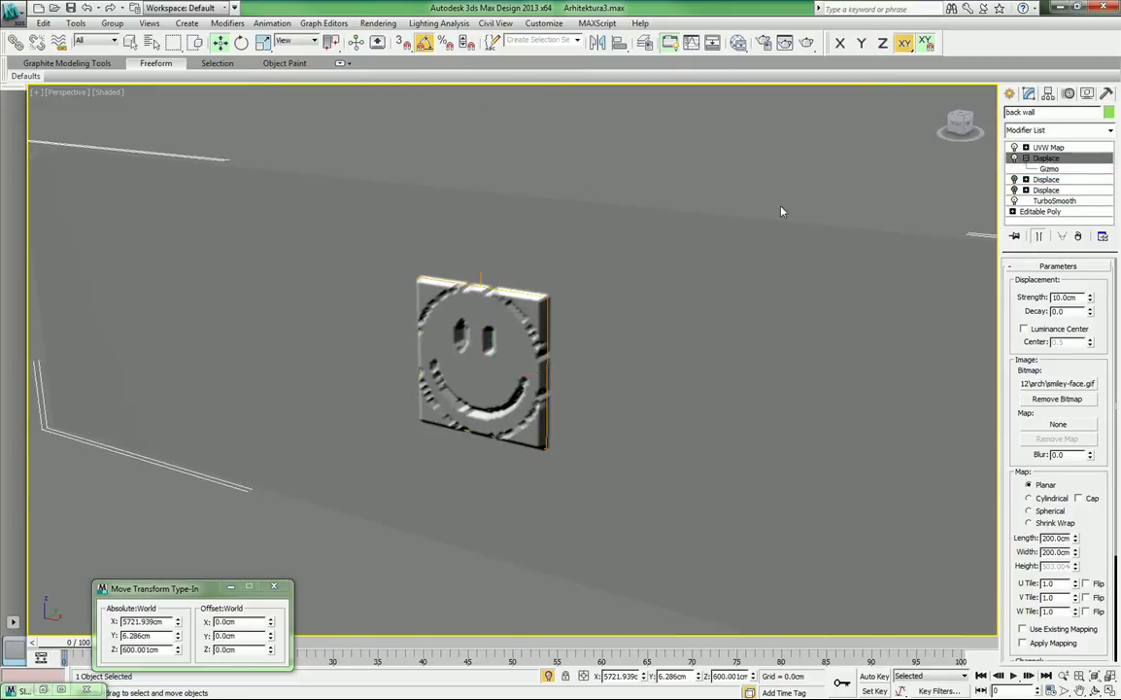
Collapse the back wall's whole modifier stack by converting the object to Editable Poly.
scroll(648, 334, "down", 3)
scroll(644, 334, "up", 1)
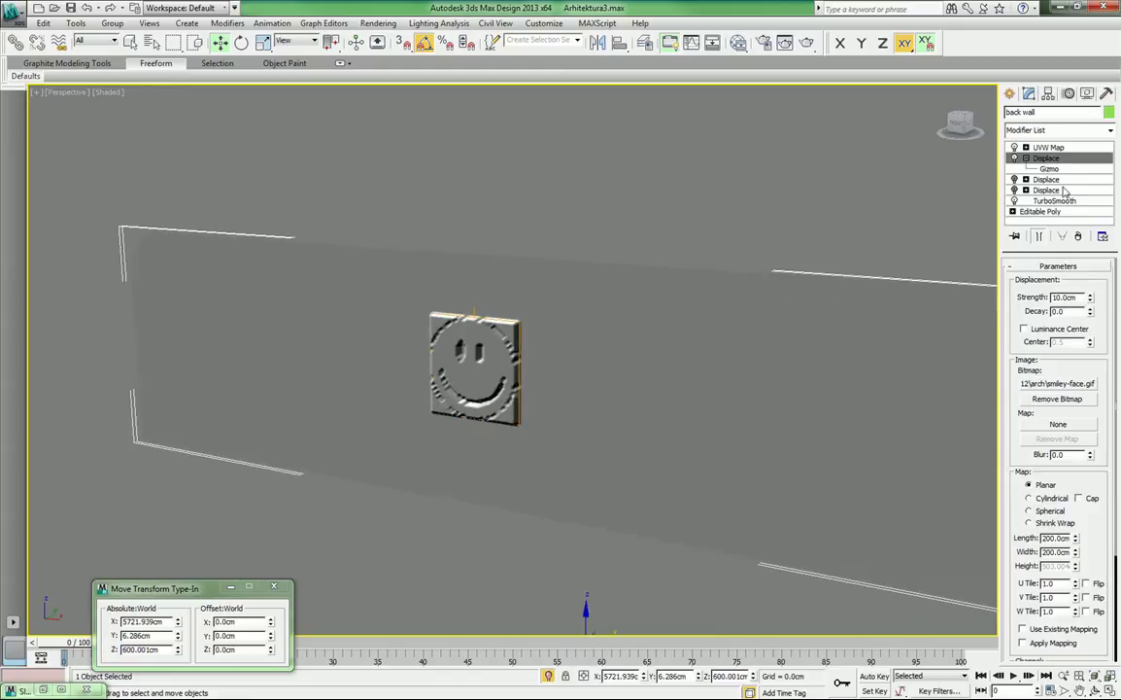
left_click(1048, 148)
middle_click_drag(738, 369, 622, 329, "alt")
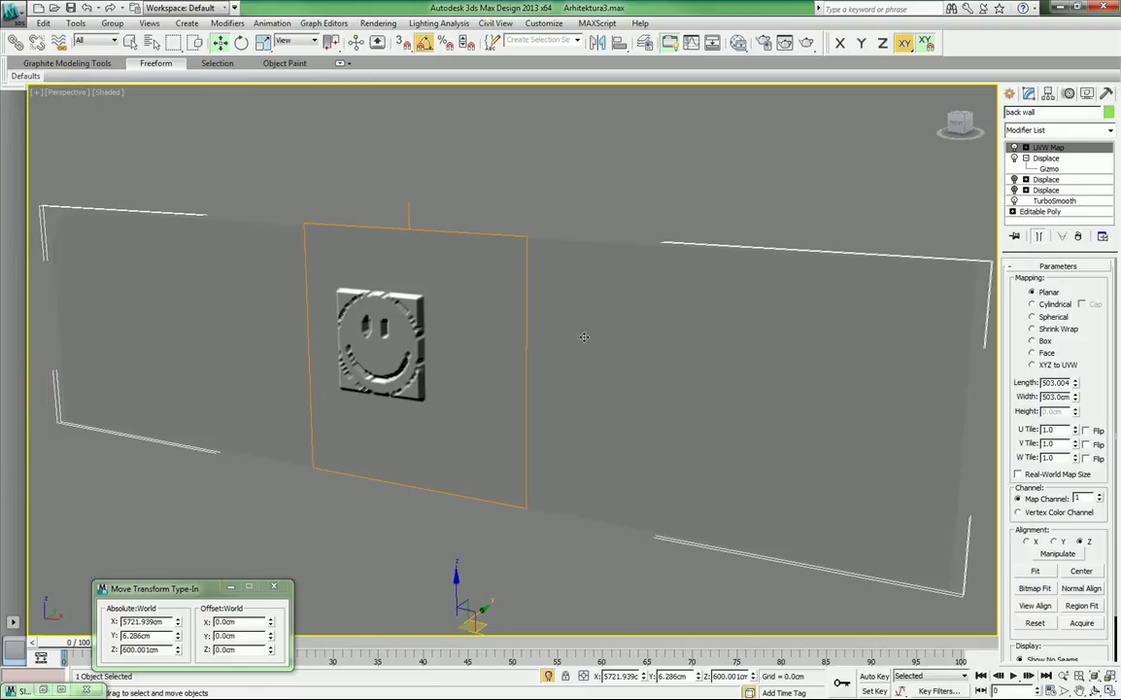
right_click(584, 336)
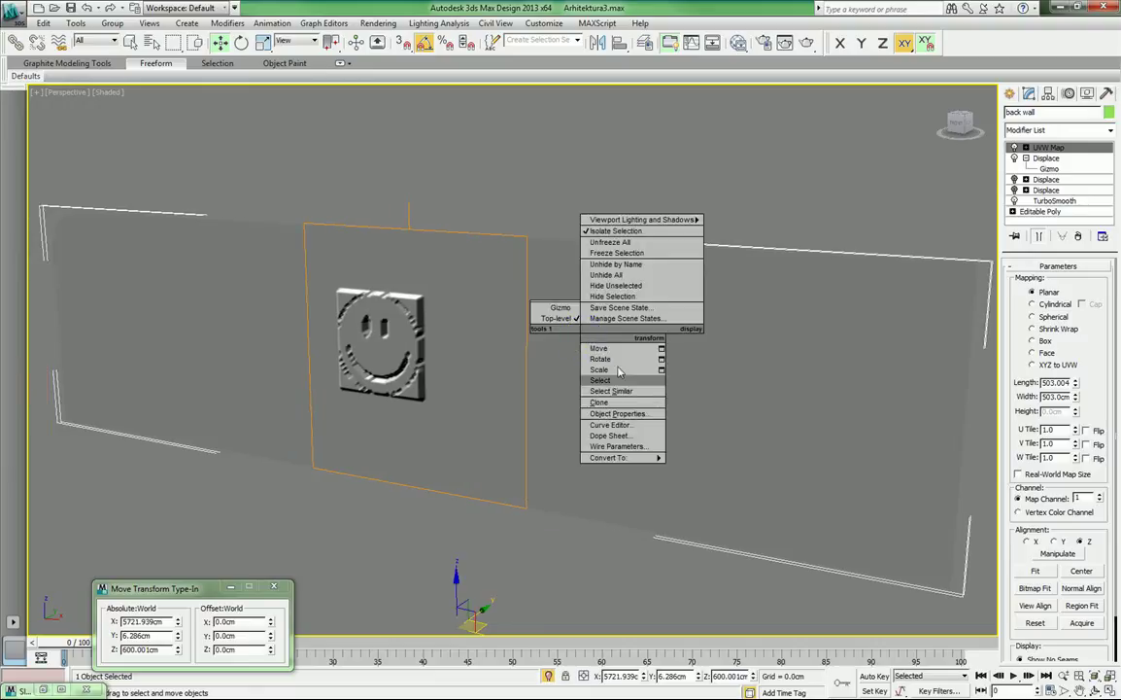
mouse_move(656, 460)
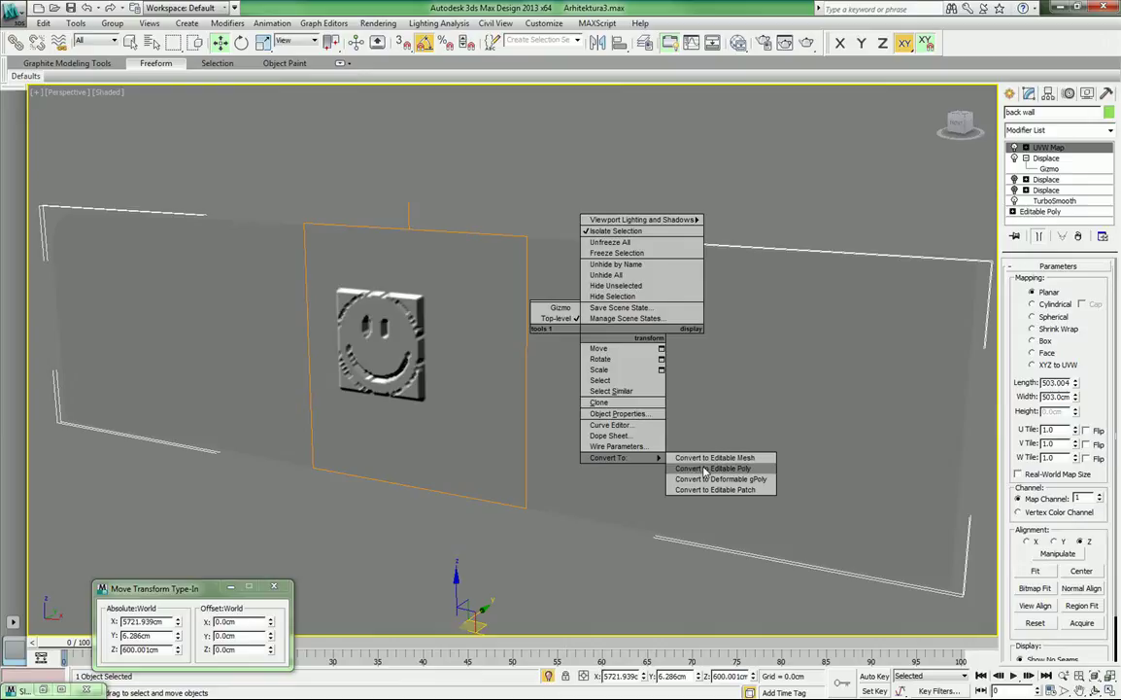
left_click(703, 468)
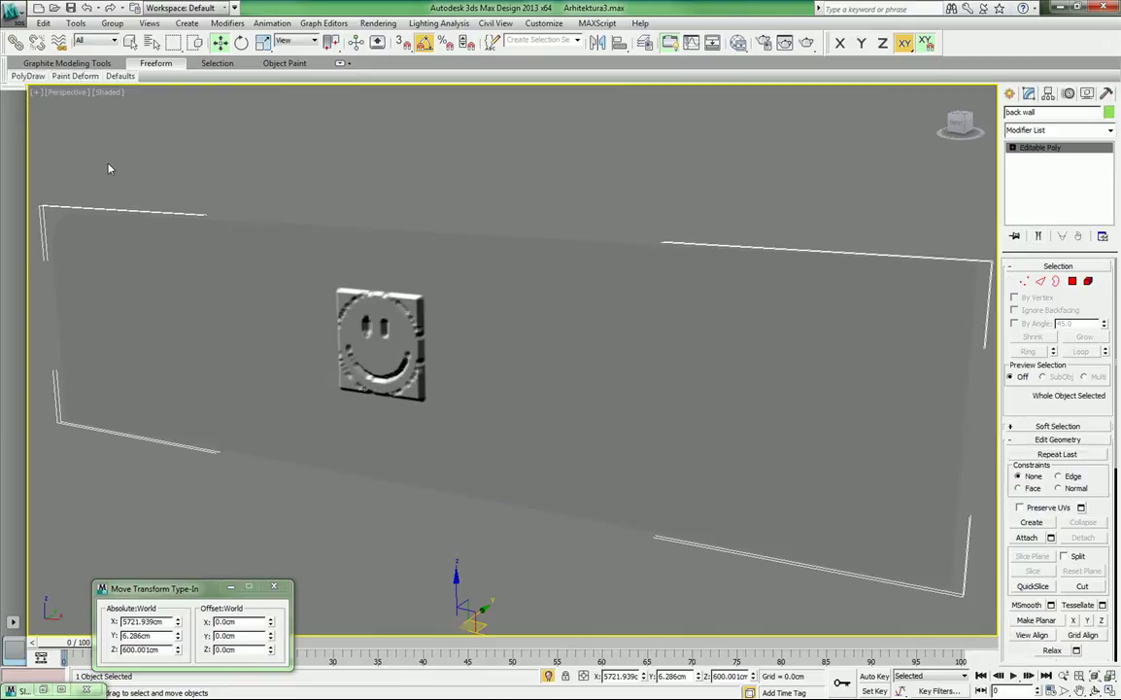
Expand the ribbon to show the full Freeform tools and frame the smiley relief on the wall.
left_click(341, 64)
left_click(341, 64)
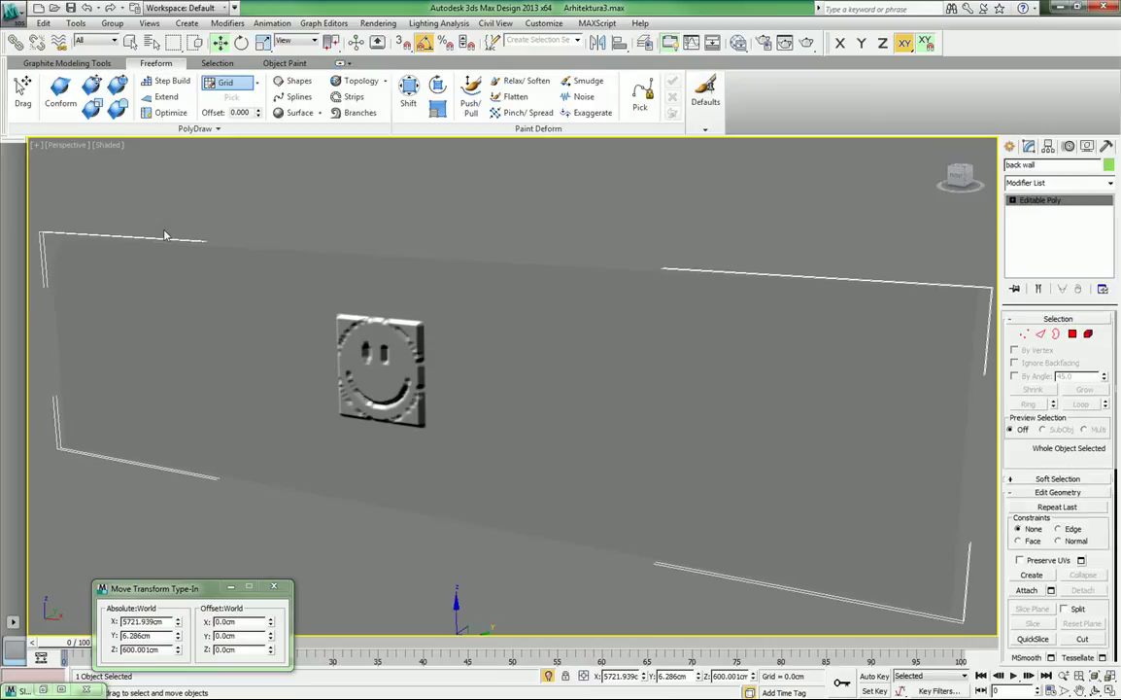
middle_click_drag(228, 257, 252, 246)
middle_click_drag(280, 286, 292, 275, "alt")
middle_click_drag(264, 318, 411, 236)
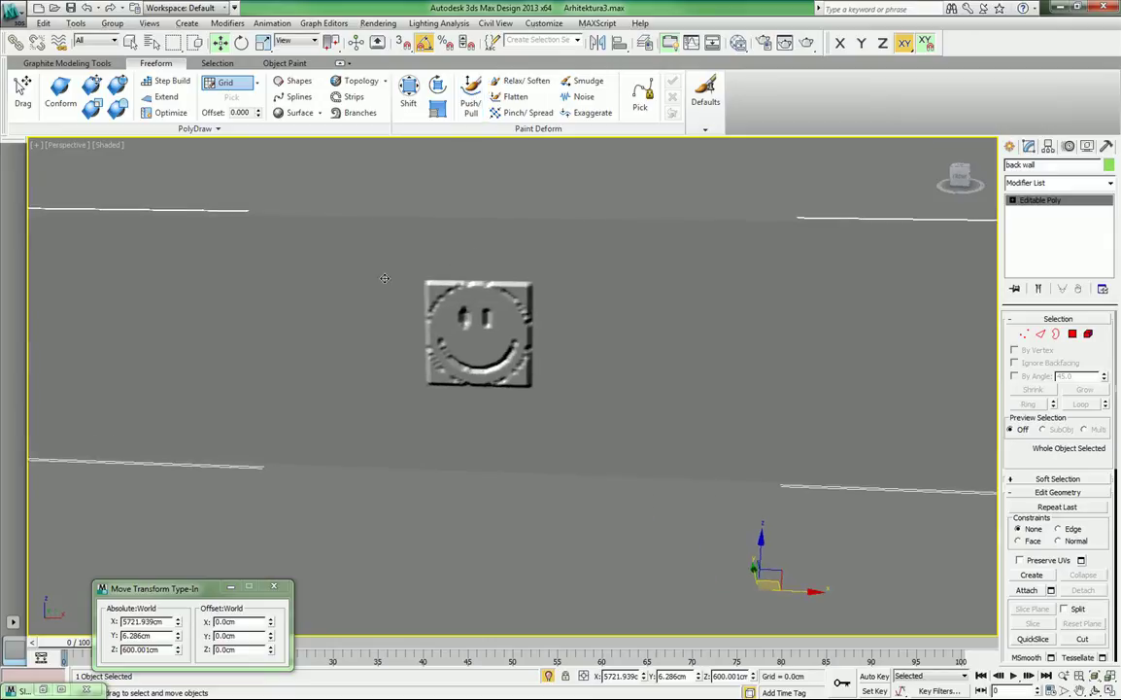
middle_click_drag(376, 279, 462, 303, "alt")
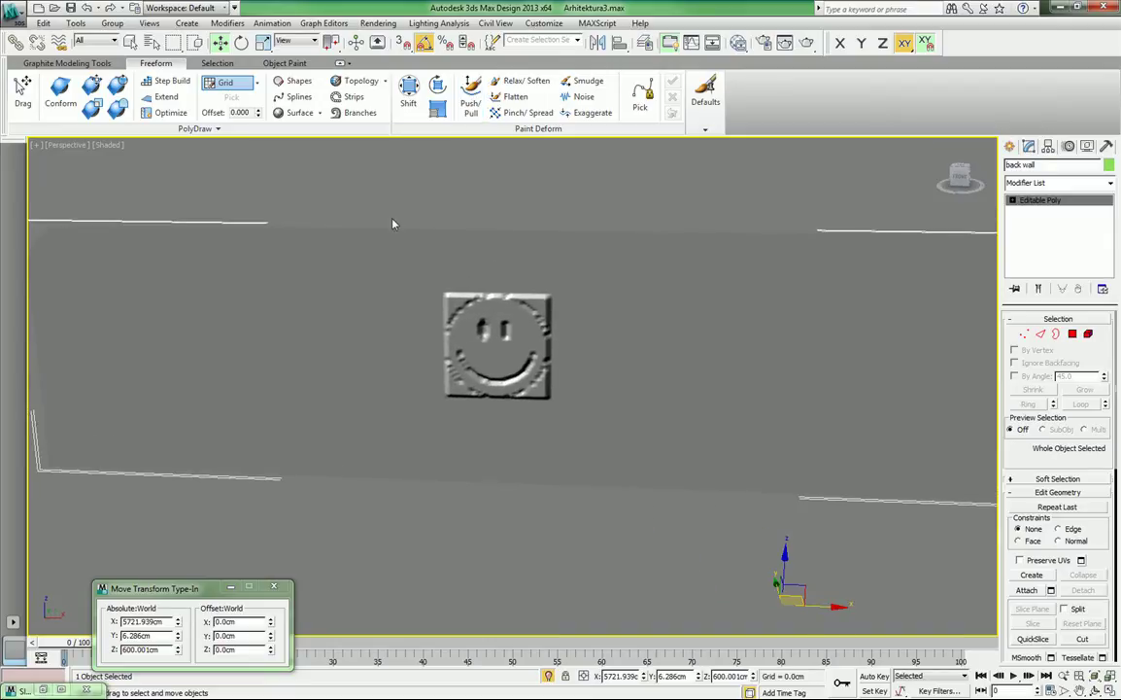
middle_click_drag(412, 274, 403, 285, "alt")
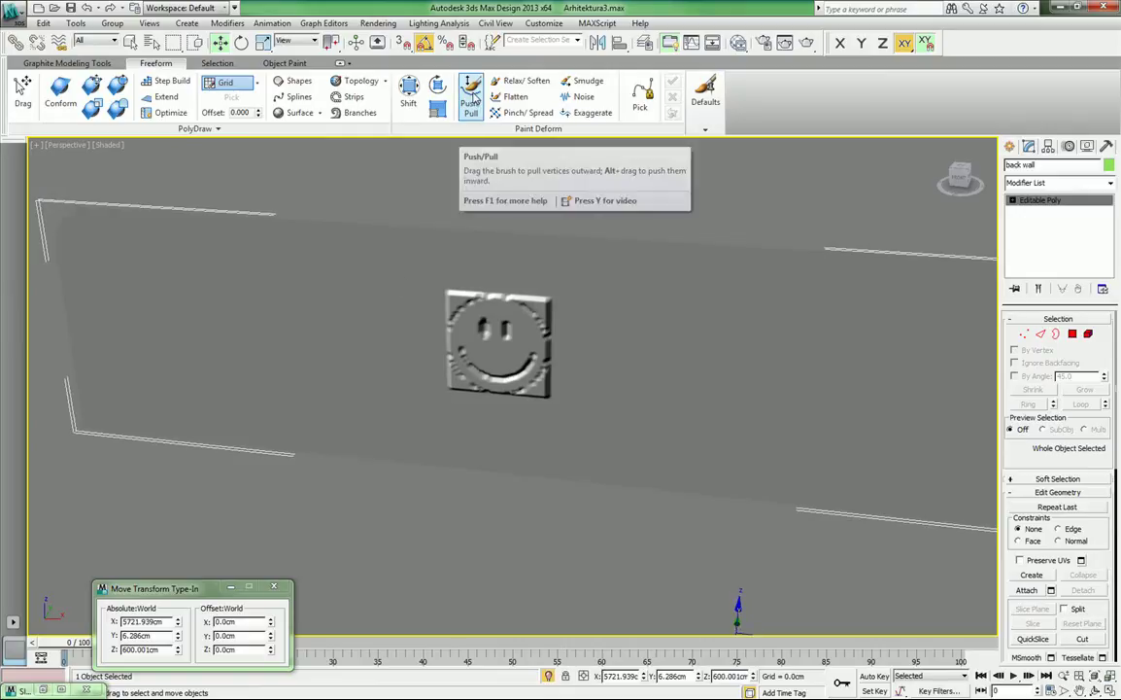
Paint raised wavy lines with the Push/Pull brush on the wall to the left, below and right of the smiley, plus a spiral at its right.
left_click(471, 97)
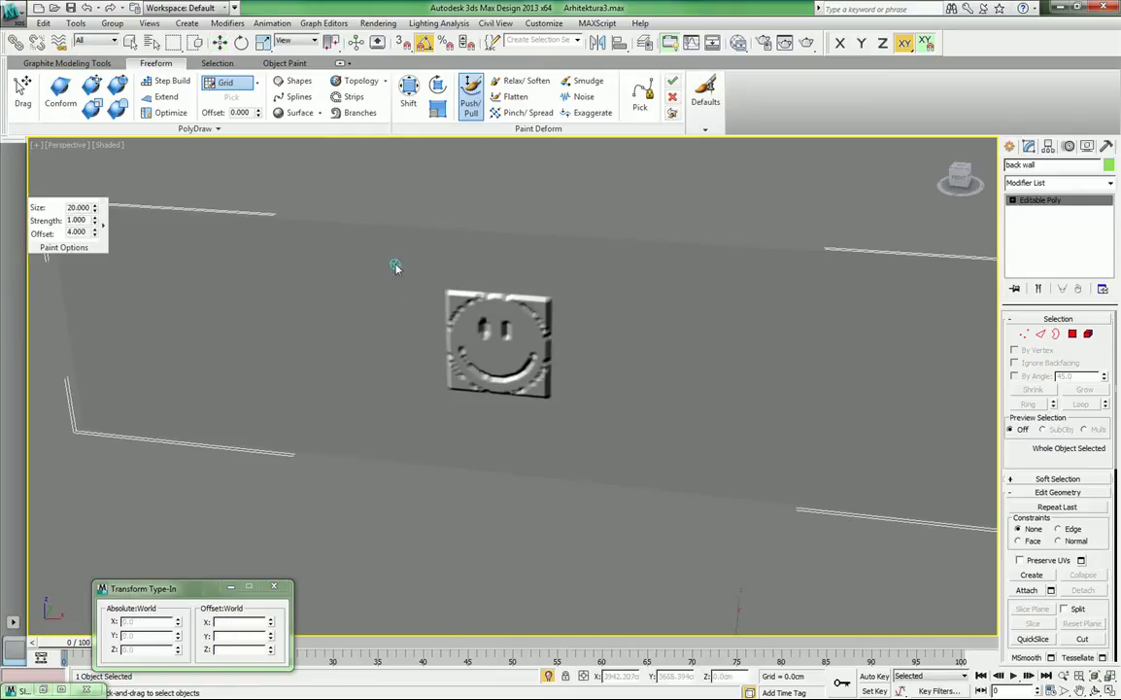
mouse_move(428, 288)
left_mouse_down()
mouse_move(375, 265)
mouse_move(248, 252)
left_mouse_up()
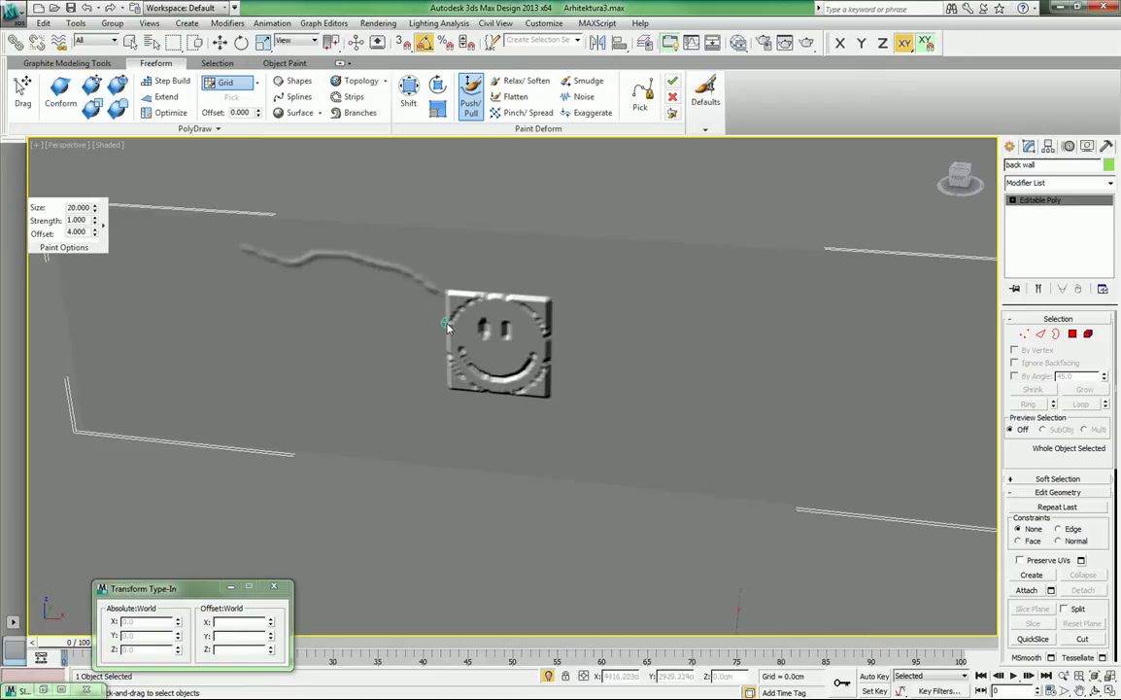
mouse_move(447, 326)
left_mouse_down()
mouse_move(375, 313)
mouse_move(286, 325)
left_mouse_up()
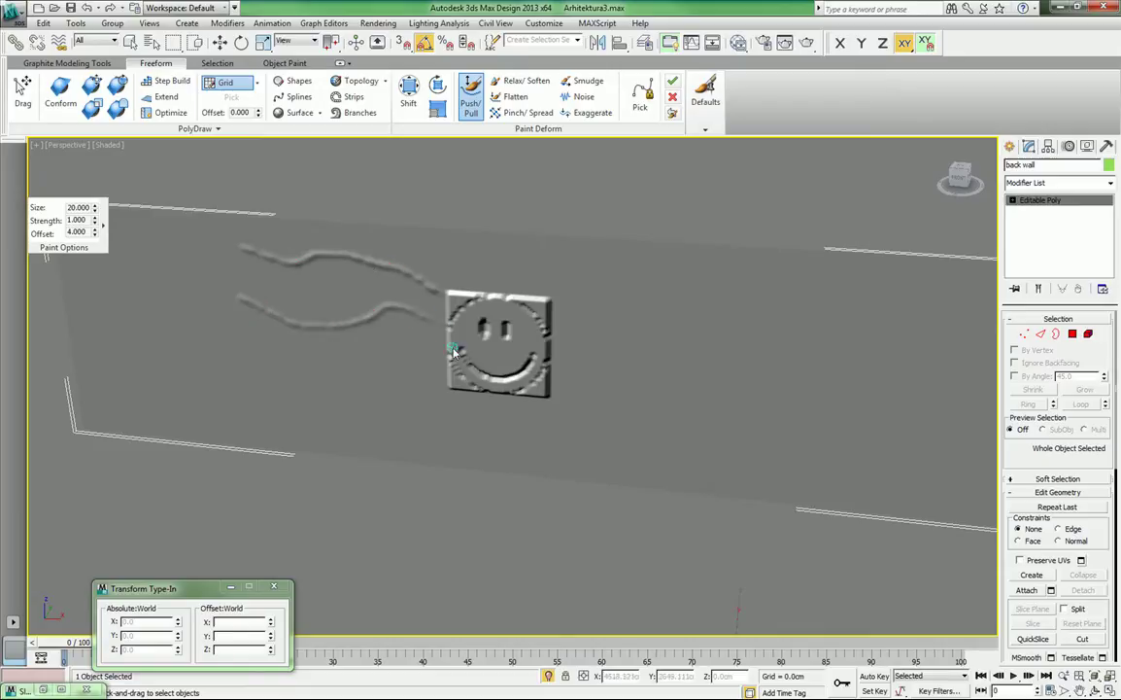
left_click_drag(447, 352, 241, 361)
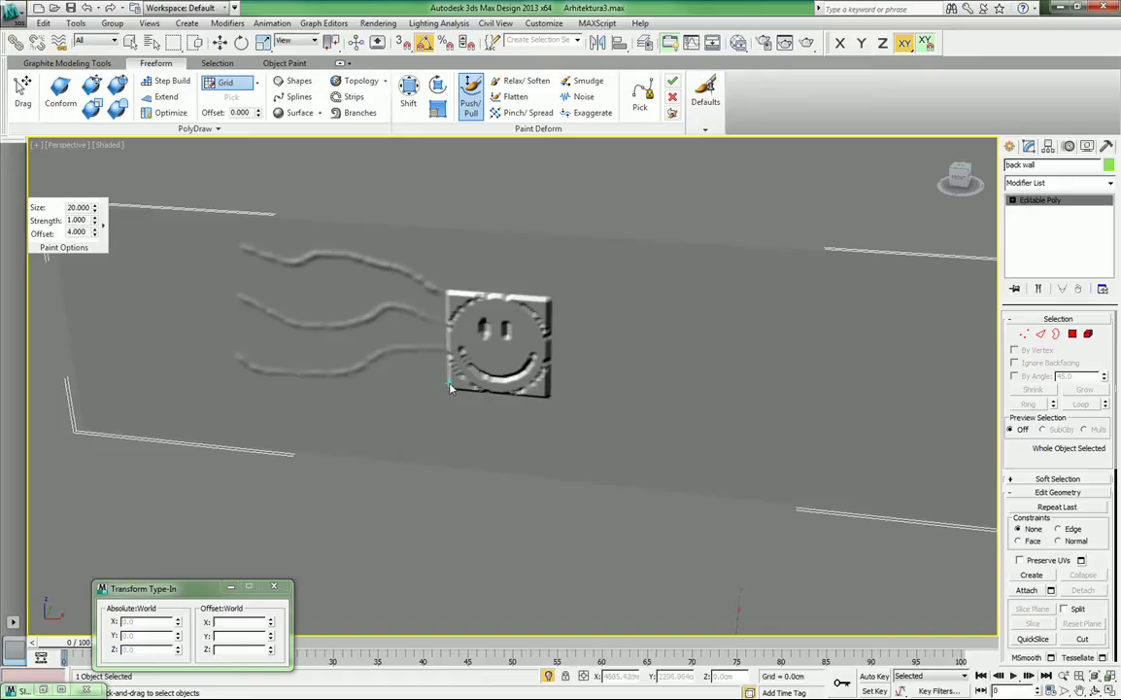
left_click_drag(442, 393, 236, 415)
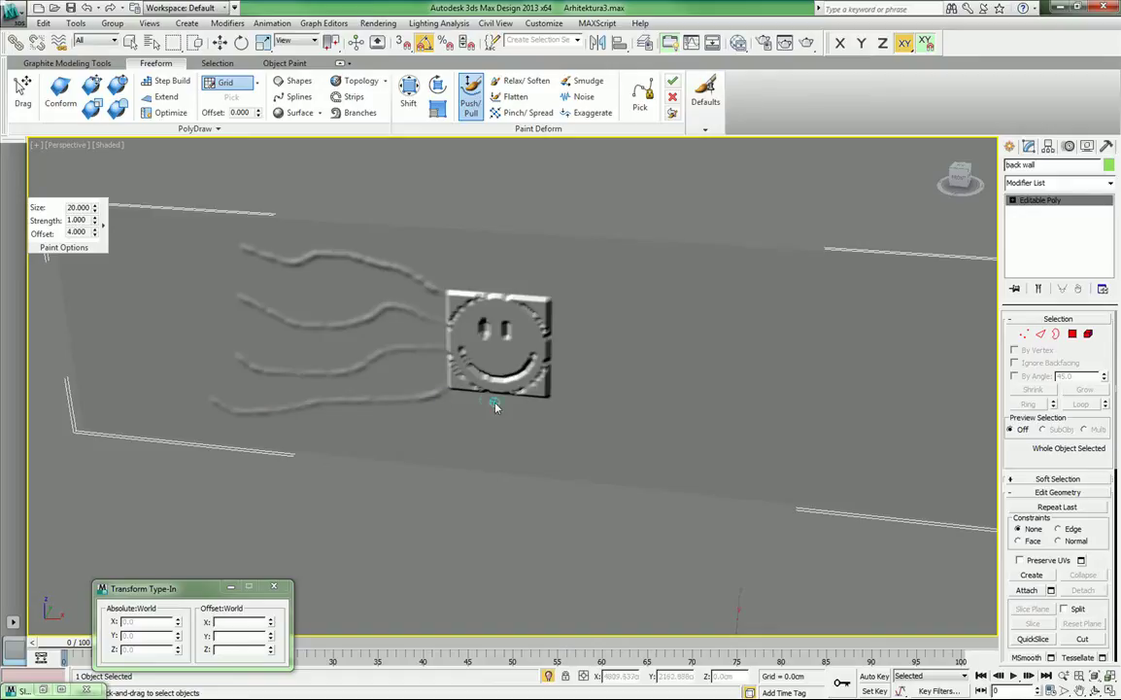
mouse_move(475, 397)
left_mouse_down()
mouse_move(399, 443)
mouse_move(517, 452)
left_mouse_up()
left_click_drag(555, 407, 614, 469)
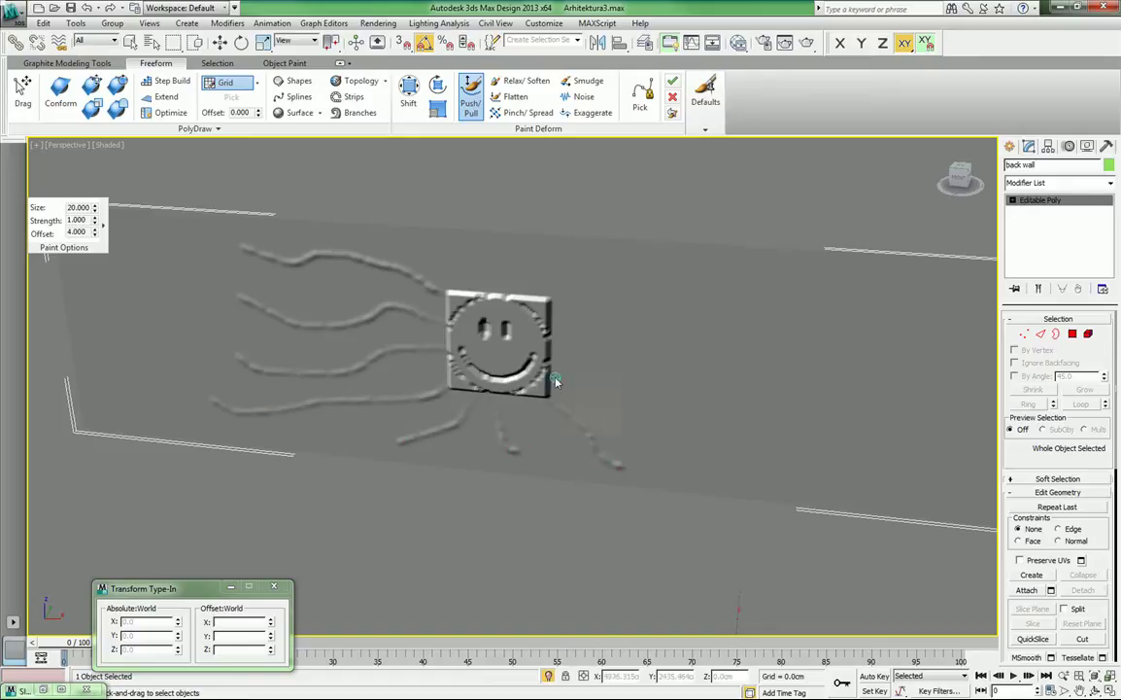
left_click_drag(556, 382, 672, 420)
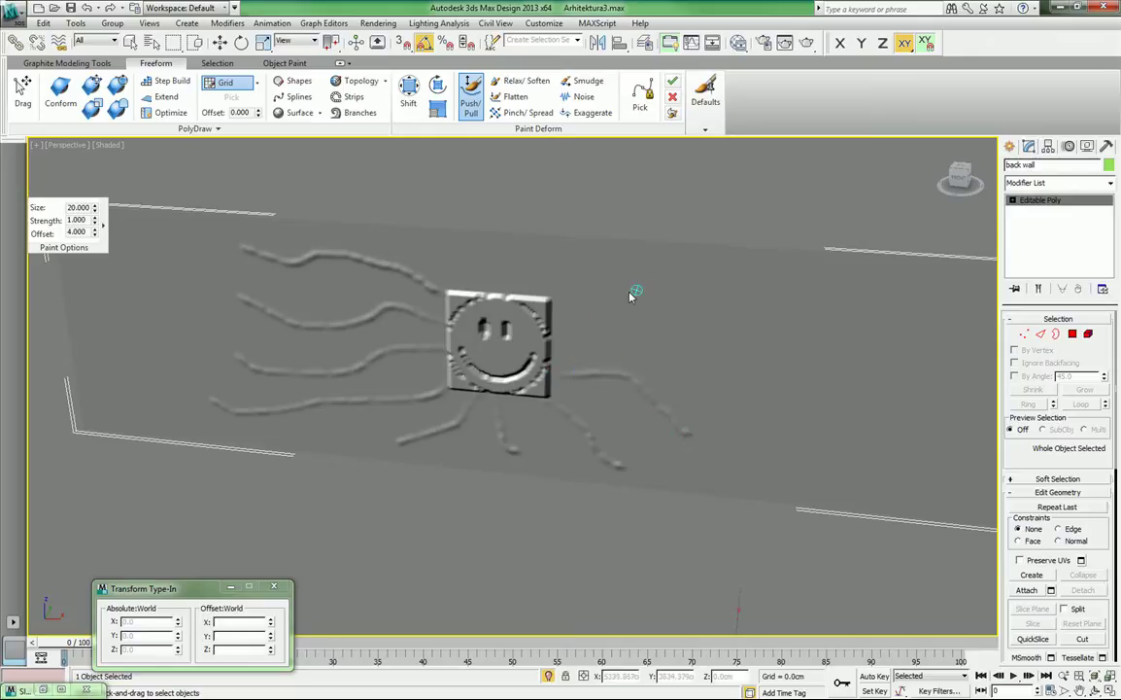
mouse_move(552, 350)
left_mouse_down()
mouse_move(623, 348)
mouse_move(686, 284)
mouse_move(601, 270)
mouse_move(604, 326)
mouse_move(666, 305)
mouse_move(626, 282)
mouse_move(616, 317)
mouse_move(641, 293)
left_mouse_up()
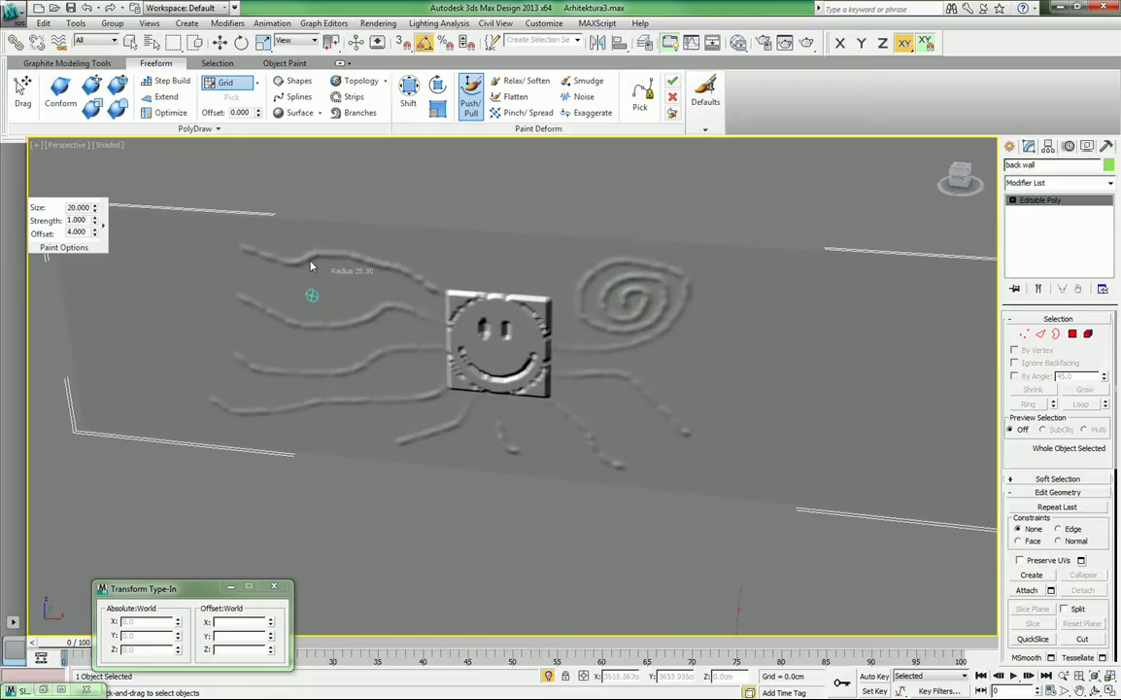
Enlarge the Push/Pull brush to size 69.5 and paint thicker raised strokes near the wall's left end and right of the spiral.
mouse_move(189, 309)
left_mouse_down()
mouse_move(160, 317)
mouse_move(142, 372)
mouse_move(114, 385)
mouse_move(110, 326)
mouse_move(191, 279)
mouse_move(188, 310)
mouse_move(222, 277)
mouse_move(206, 86)
left_mouse_up()
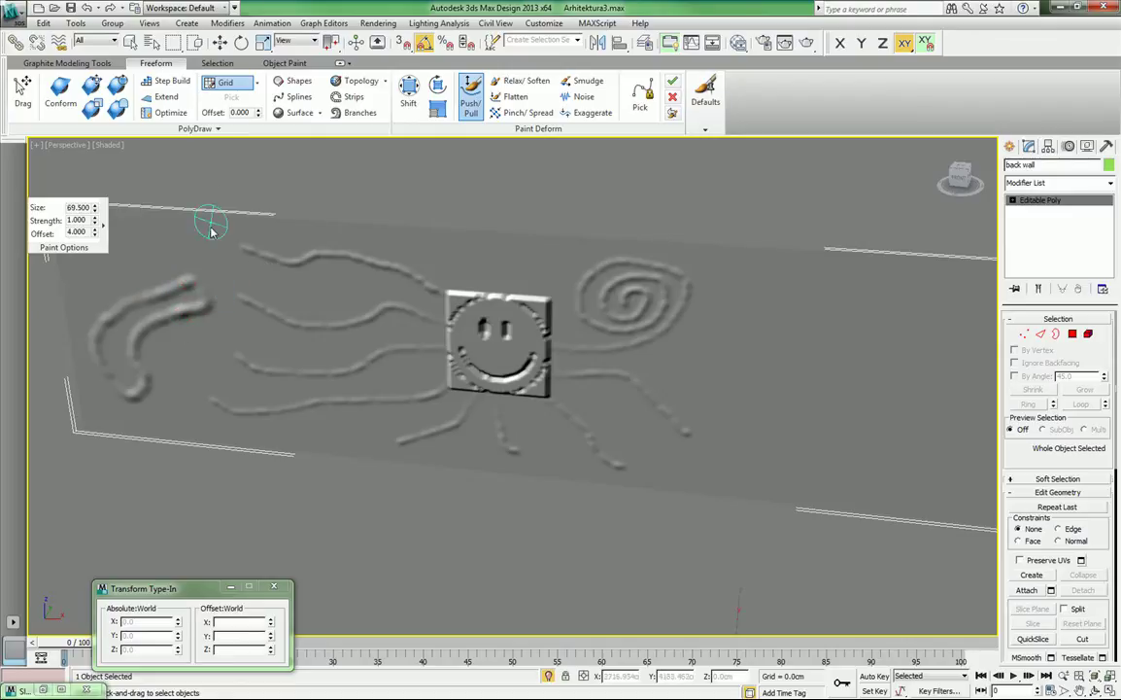
mouse_move(206, 258)
left_mouse_down()
mouse_move(151, 255)
mouse_move(82, 292)
left_mouse_up()
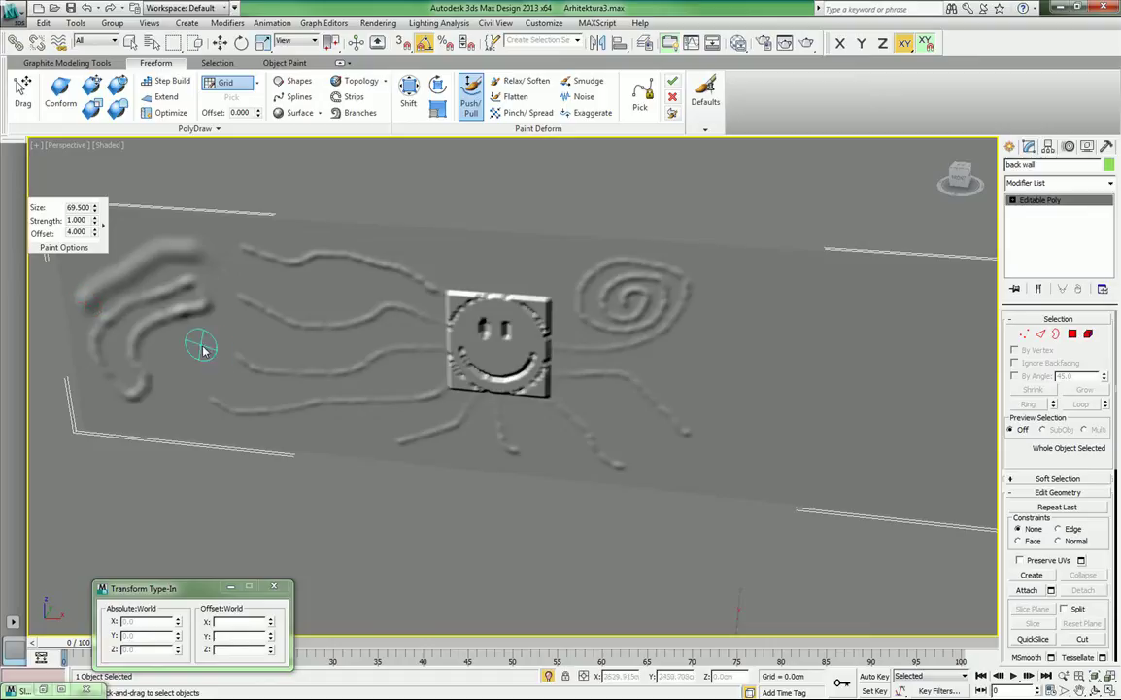
mouse_move(221, 337)
left_mouse_down()
mouse_move(175, 363)
mouse_move(167, 419)
left_mouse_up()
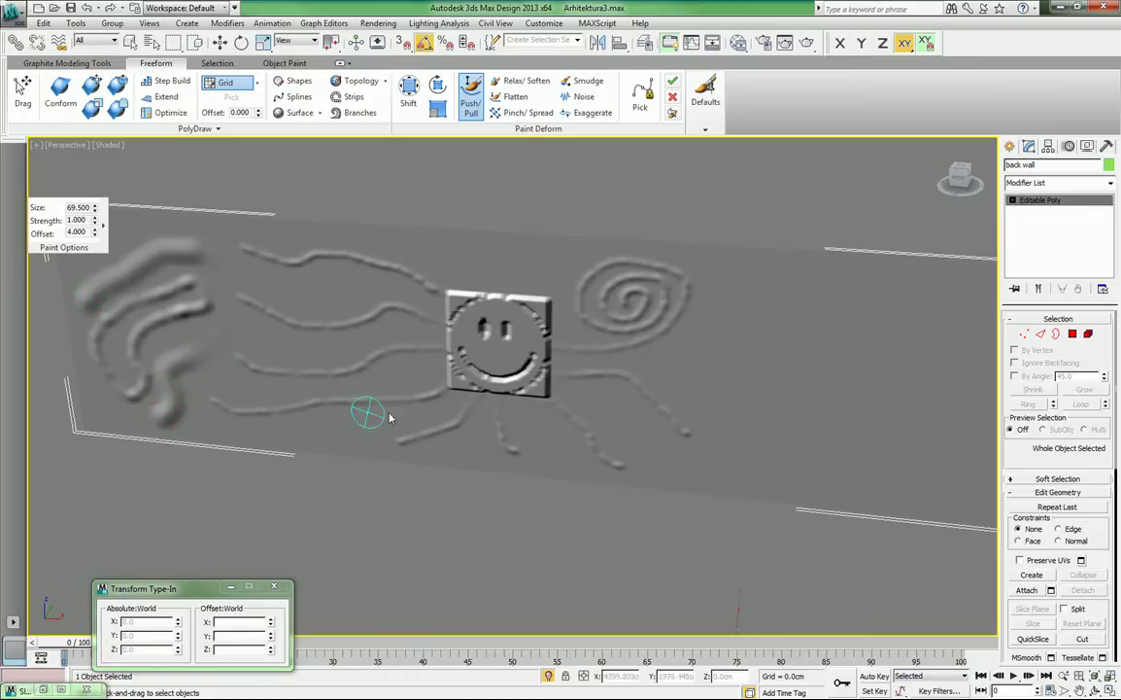
mouse_move(753, 331)
left_mouse_down()
mouse_move(723, 387)
mouse_move(744, 459)
left_mouse_up()
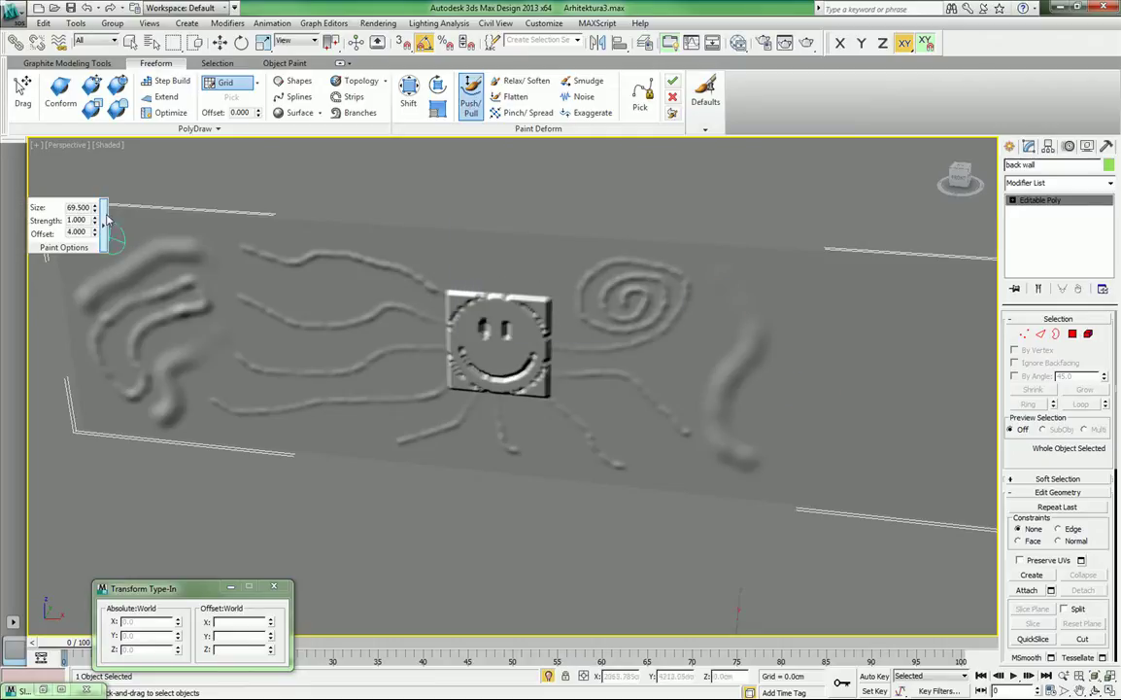
Set the Push/Pull brush to strength 2.170 and size 25.3, and paint a raised letter S near the wall's right end.
left_click_drag(95, 221, 96, 188)
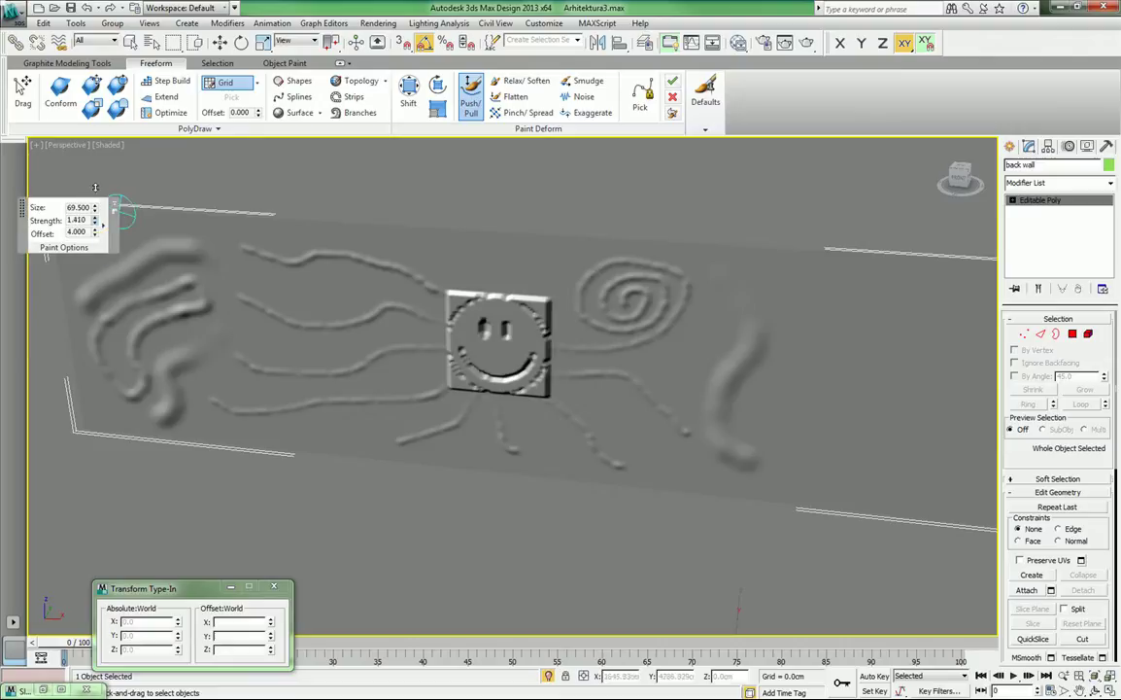
left_click_drag(93, 137, 92, 135)
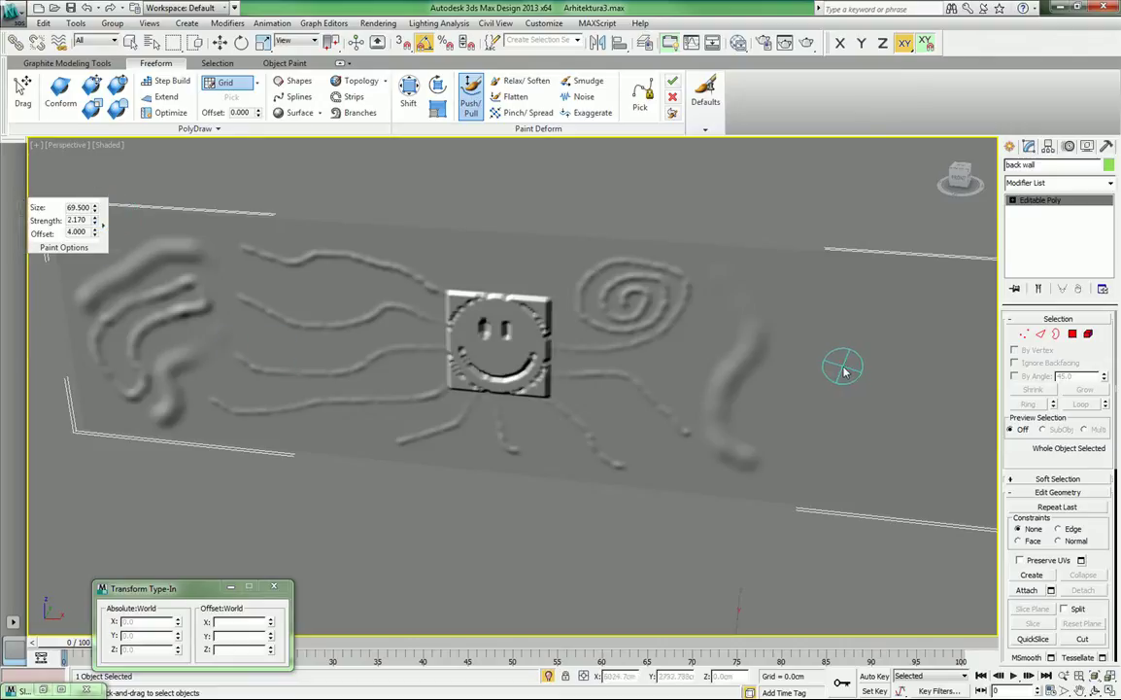
mouse_move(842, 362)
left_mouse_down("ctrl+shift")
mouse_move(921, 309)
mouse_move(846, 349)
mouse_move(921, 407)
mouse_move(856, 452)
mouse_move(807, 427)
mouse_move(875, 440)
mouse_move(911, 416)
mouse_move(834, 352)
mouse_move(842, 310)
mouse_move(892, 292)
mouse_move(936, 304)
mouse_move(896, 305)
left_mouse_up("ctrl+shift")
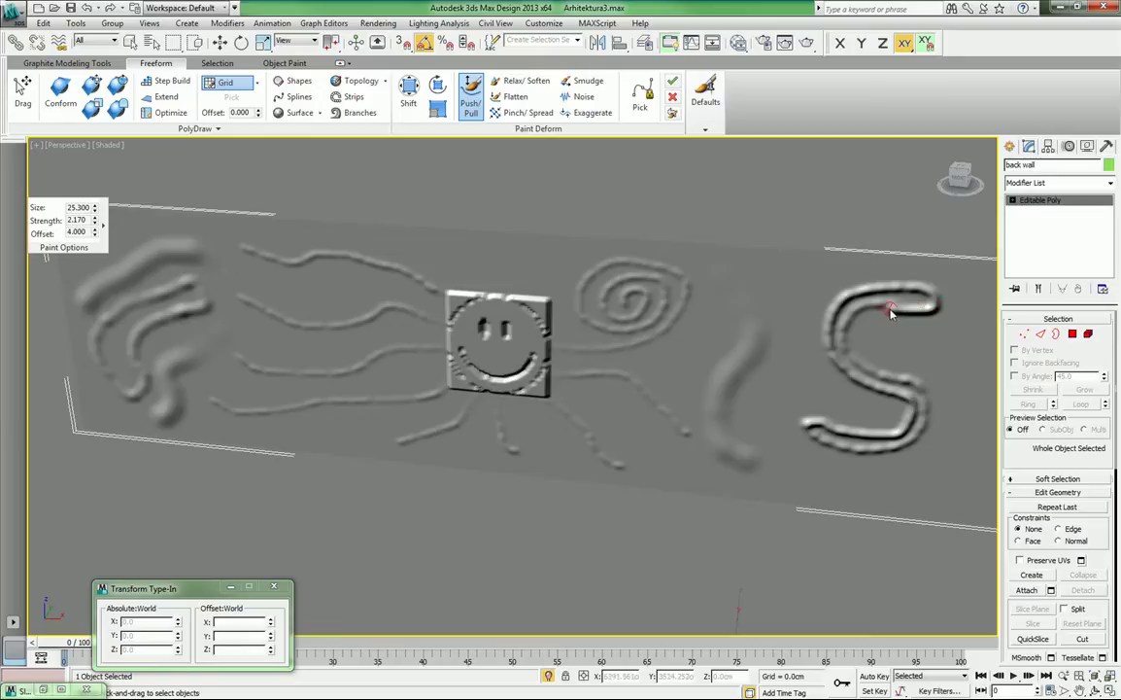
Paint raised hair strokes above the smiley and a raised flower with looped petals to the right of the S.
mouse_move(492, 281)
left_mouse_down()
mouse_move(474, 282)
mouse_move(426, 244)
left_mouse_up()
mouse_move(503, 282)
left_mouse_down()
mouse_move(493, 289)
mouse_move(520, 249)
mouse_move(561, 253)
left_mouse_up()
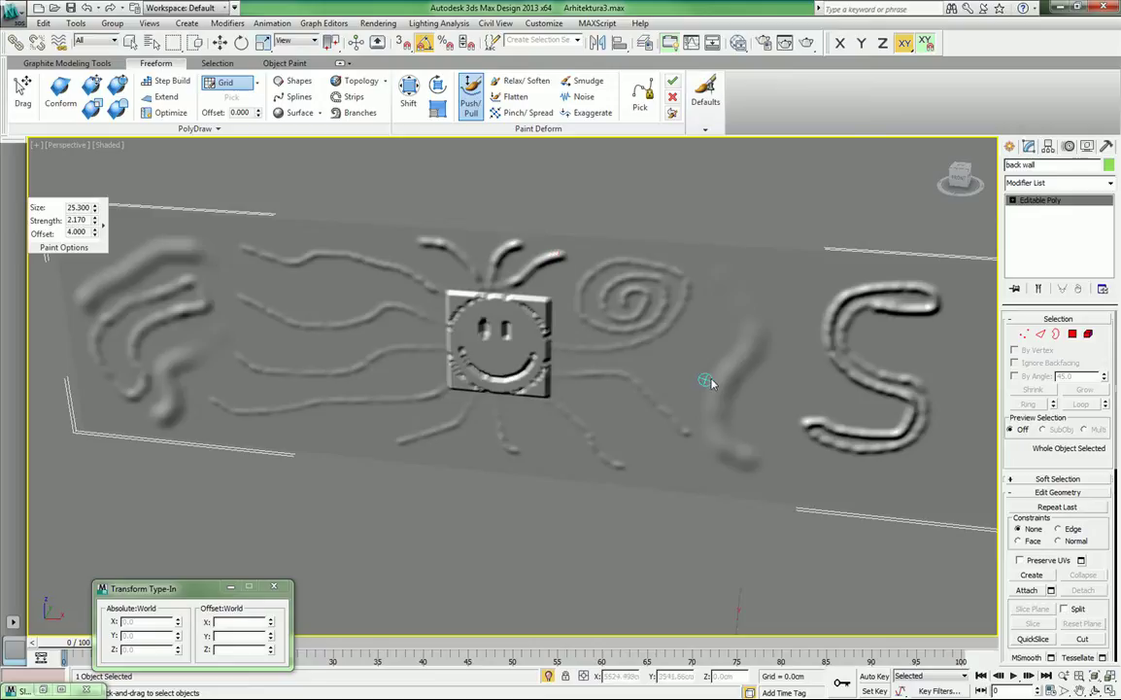
middle_click_drag(769, 420, 595, 408, "alt")
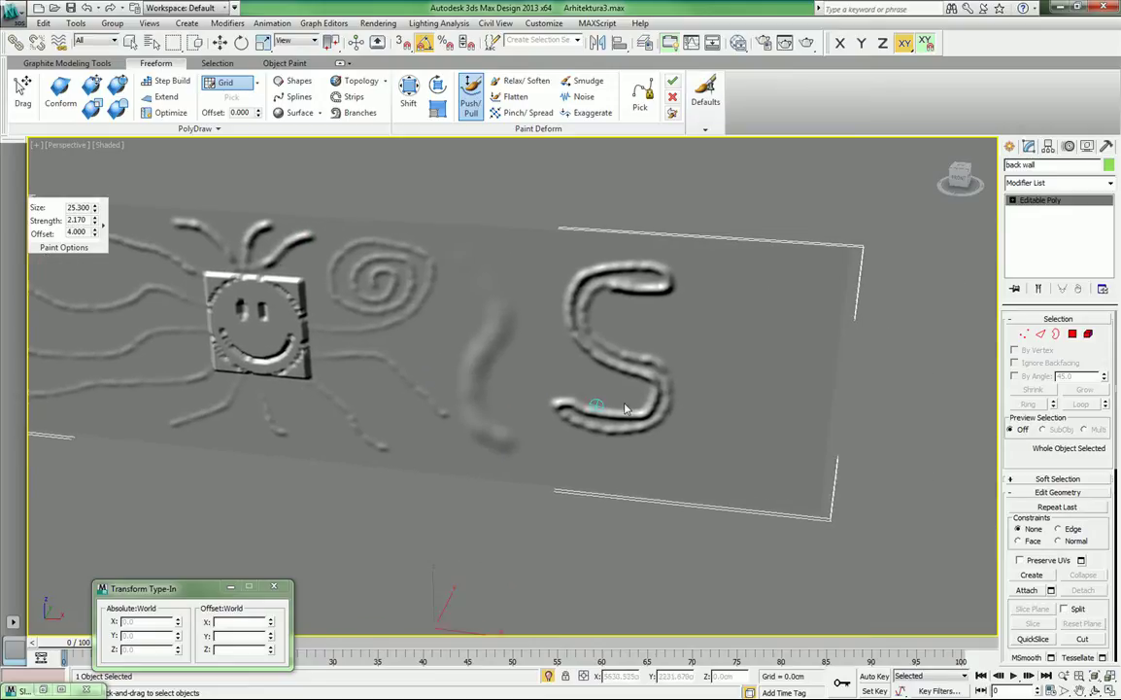
mouse_move(752, 354)
left_mouse_down()
mouse_move(713, 323)
mouse_move(744, 300)
mouse_move(763, 320)
mouse_move(751, 353)
mouse_move(756, 336)
mouse_move(809, 320)
mouse_move(796, 353)
mouse_move(695, 355)
mouse_move(739, 366)
mouse_move(734, 401)
mouse_move(756, 381)
mouse_move(793, 383)
mouse_move(764, 362)
left_mouse_up()
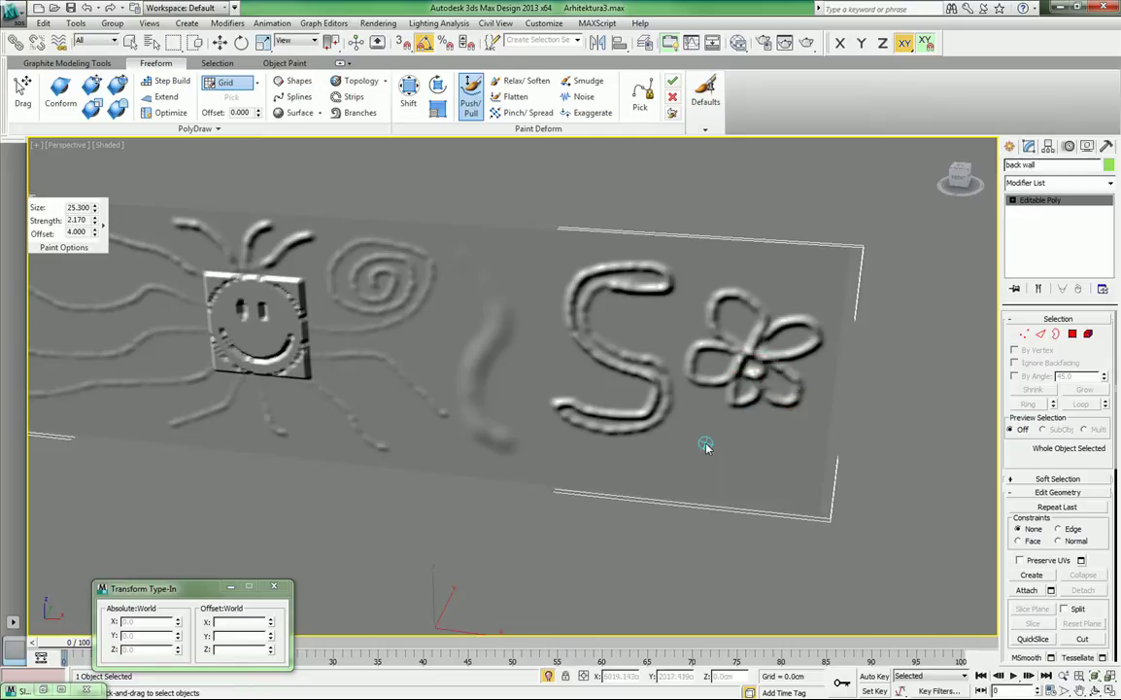
Paint one more raised stroke leftward from the smiley's lower-left edge and commit the Paint Deform edits.
key("F3")
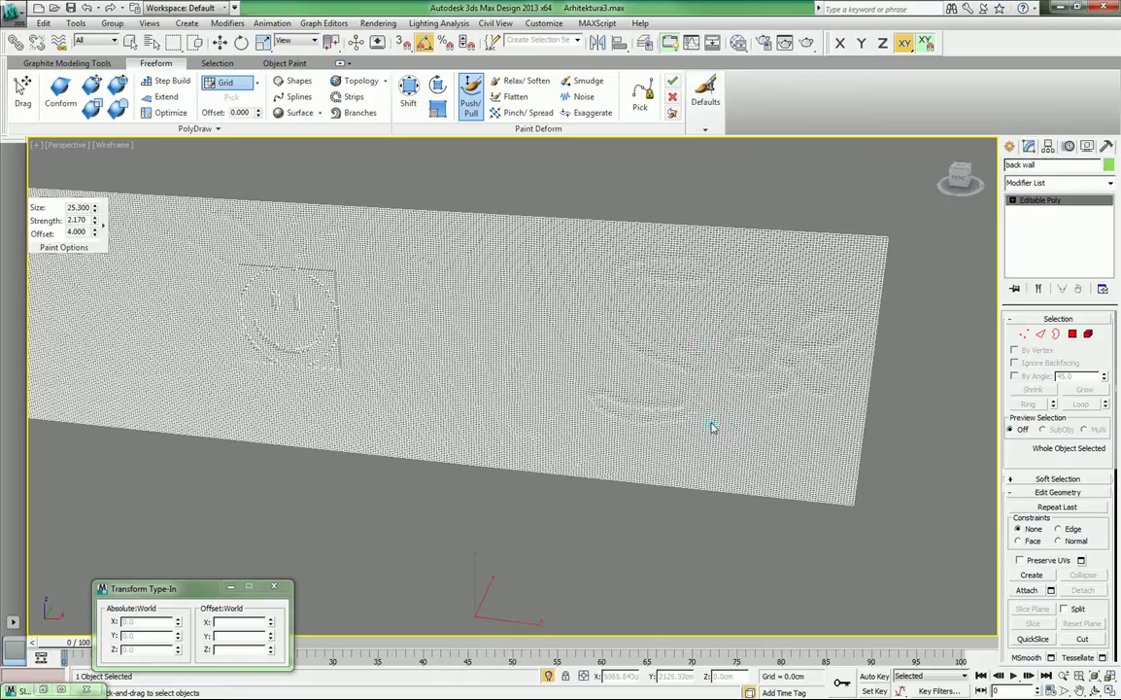
key("F3")
scroll(583, 379, "up", 6)
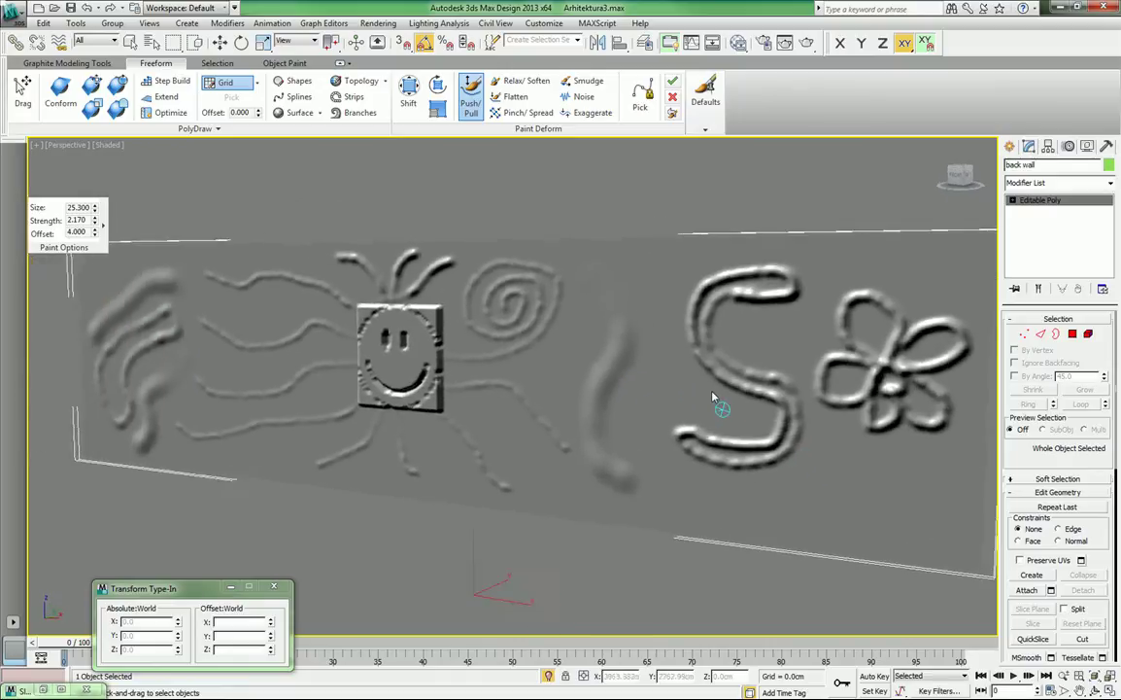
mouse_move(712, 398)
middle_mouse_down("alt")
mouse_move(603, 393)
mouse_move(634, 413)
mouse_move(570, 380)
mouse_move(584, 385)
middle_mouse_up("alt")
middle_click_drag(562, 332, 493, 358, "alt")
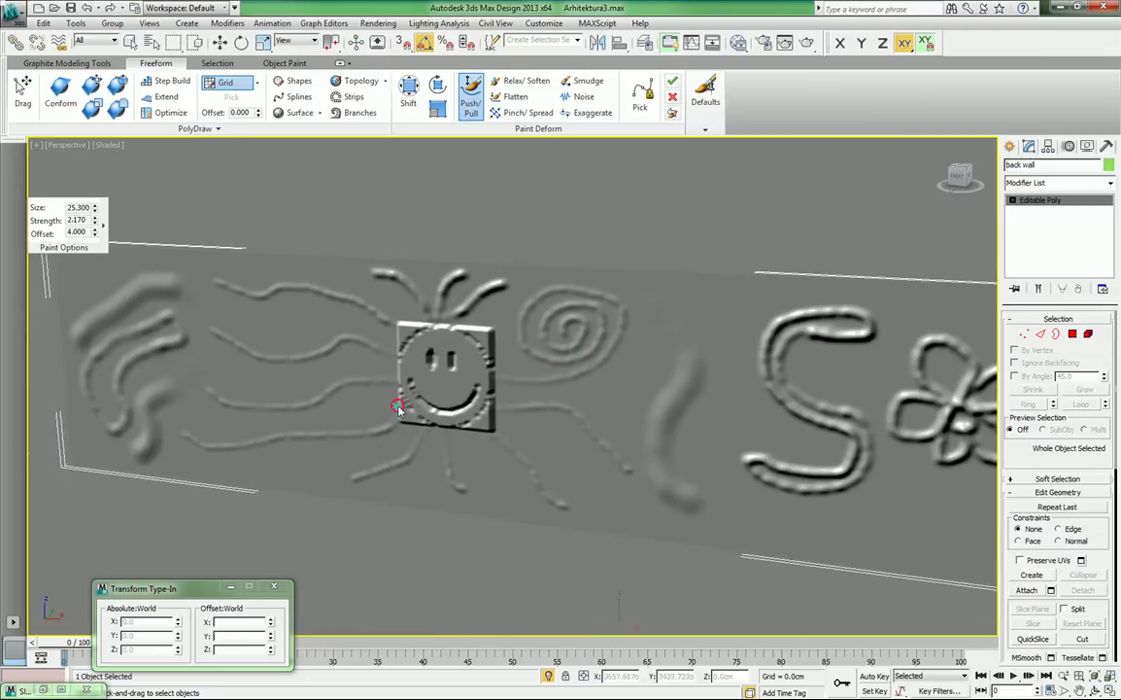
left_click_drag(398, 407, 291, 416)
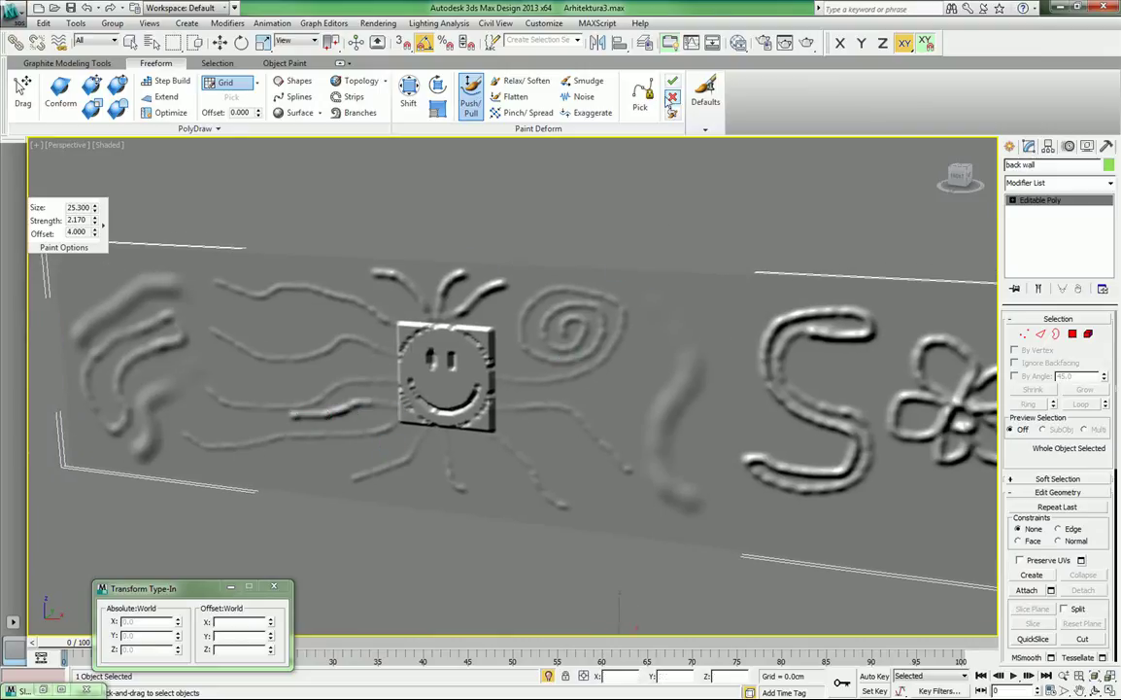
left_click(673, 81)
Leave the deform brush for the Move tool and minimize the ribbon to its panel titles.
middle_click_drag(613, 321, 693, 372, "alt")
key("w")
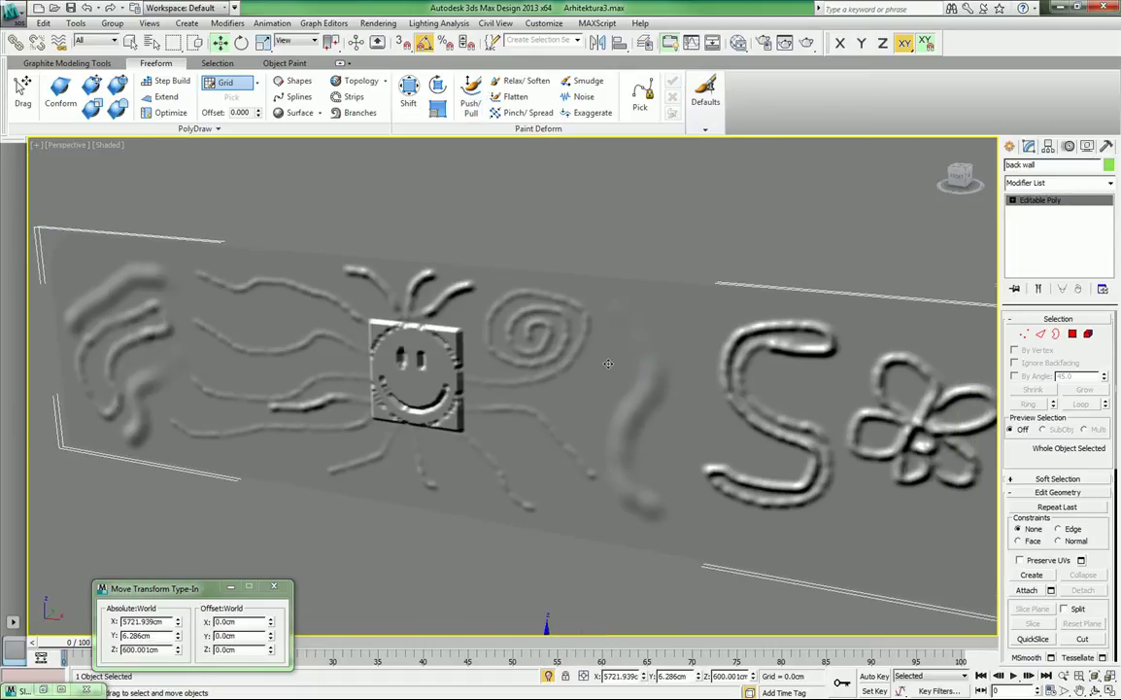
scroll(609, 363, "down", 3)
middle_click_drag(608, 363, 555, 368, "alt")
scroll(554, 354, "up", 3)
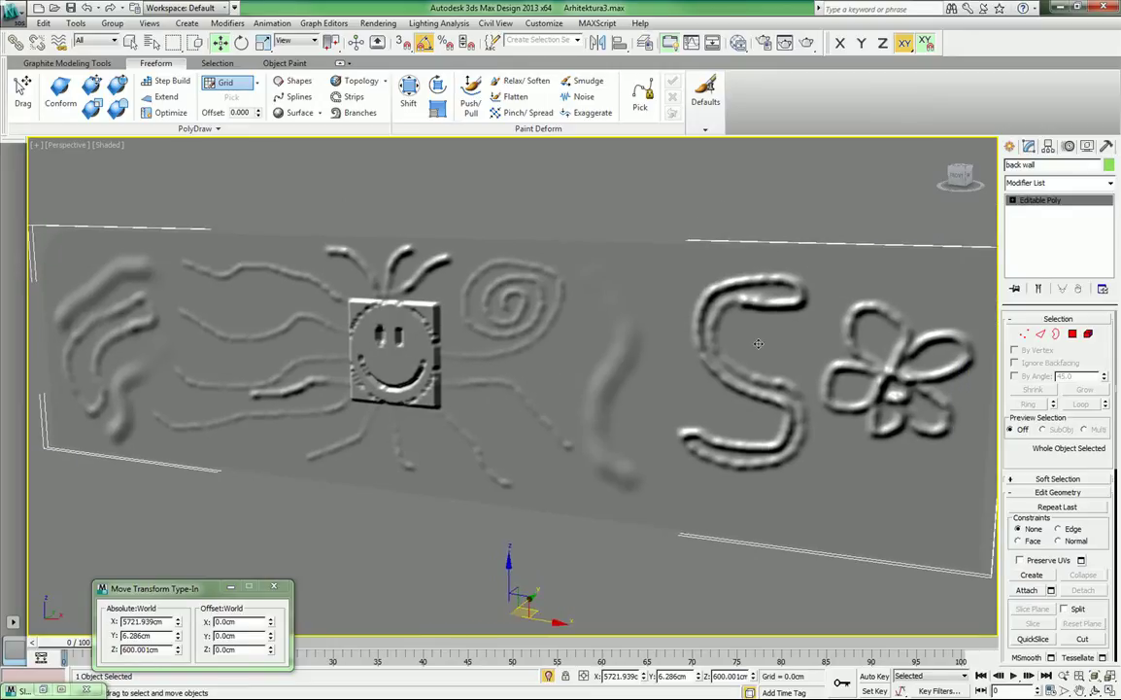
middle_click_drag(758, 343, 654, 369, "alt")
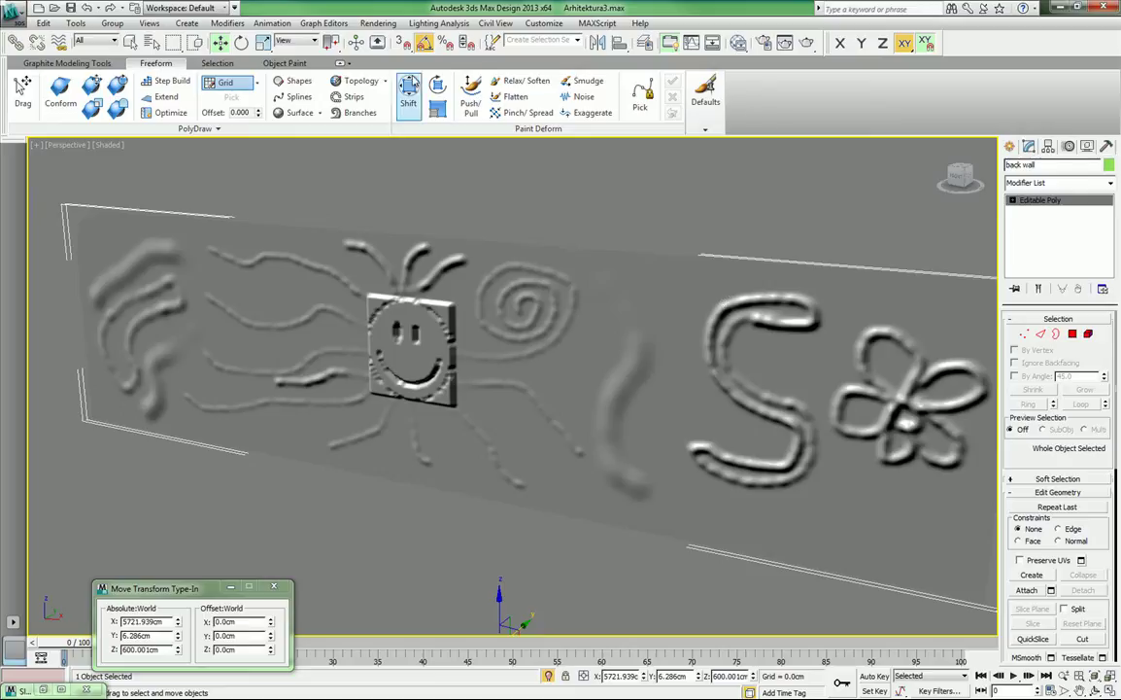
left_click(340, 63)
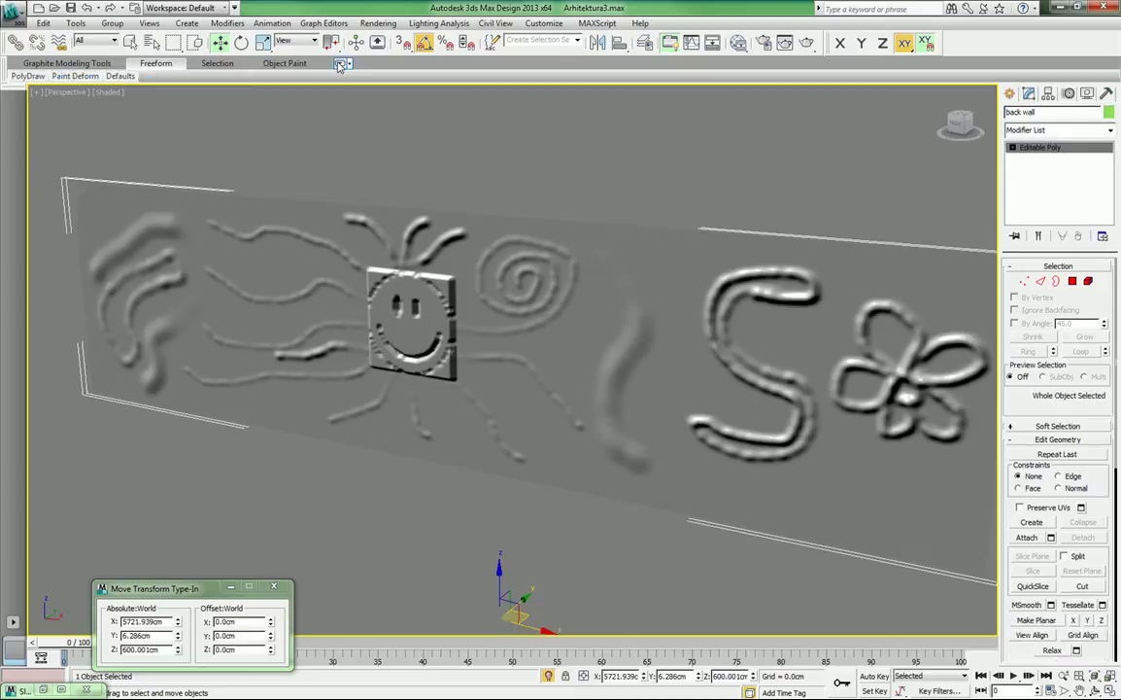
Assign the Ceramic Arch & Design material from View2 of the Slate Material Editor to the back wall.
left_click(739, 43)
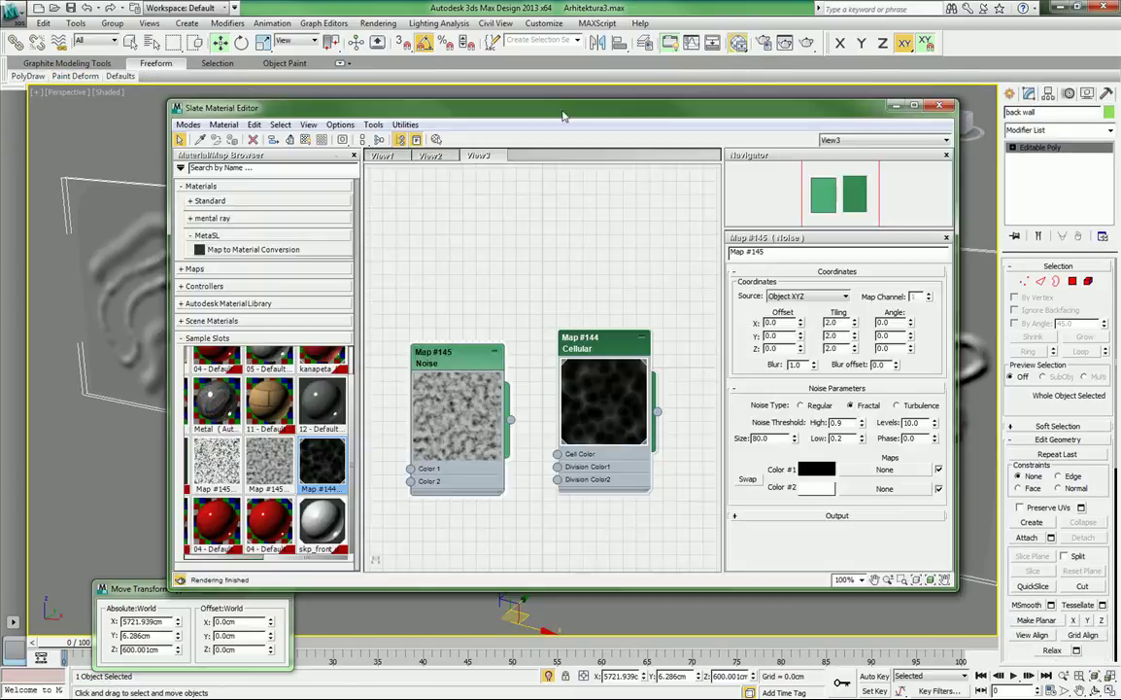
left_click(431, 156)
left_click_drag(694, 114, 572, 122)
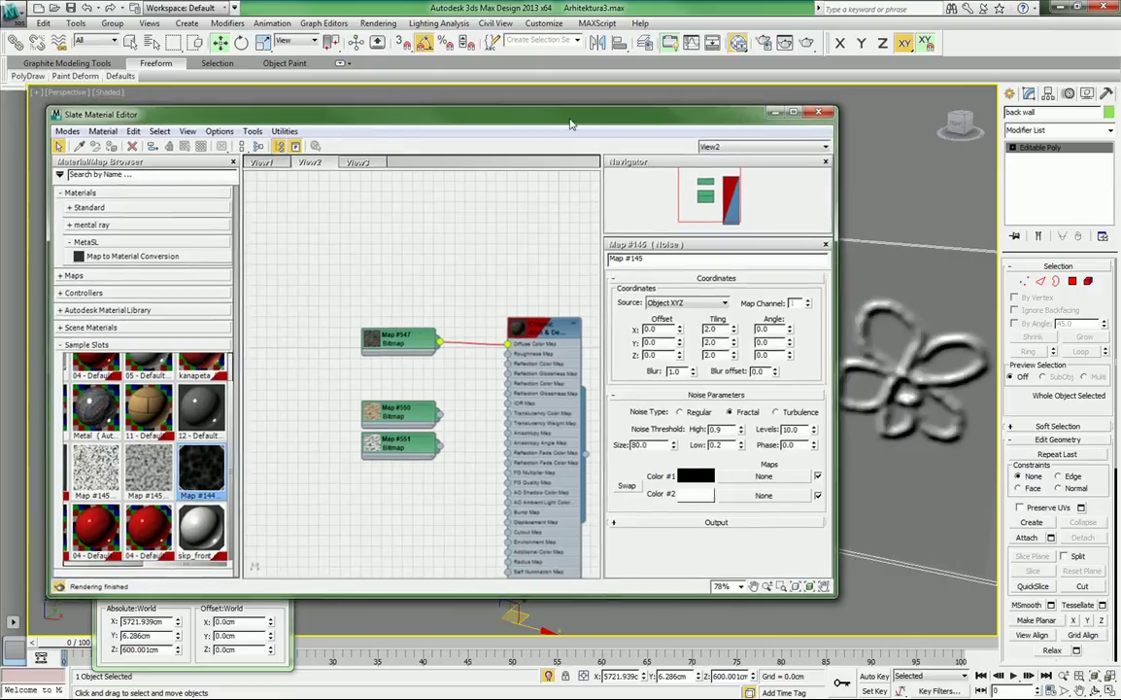
middle_click_drag(474, 306, 375, 275)
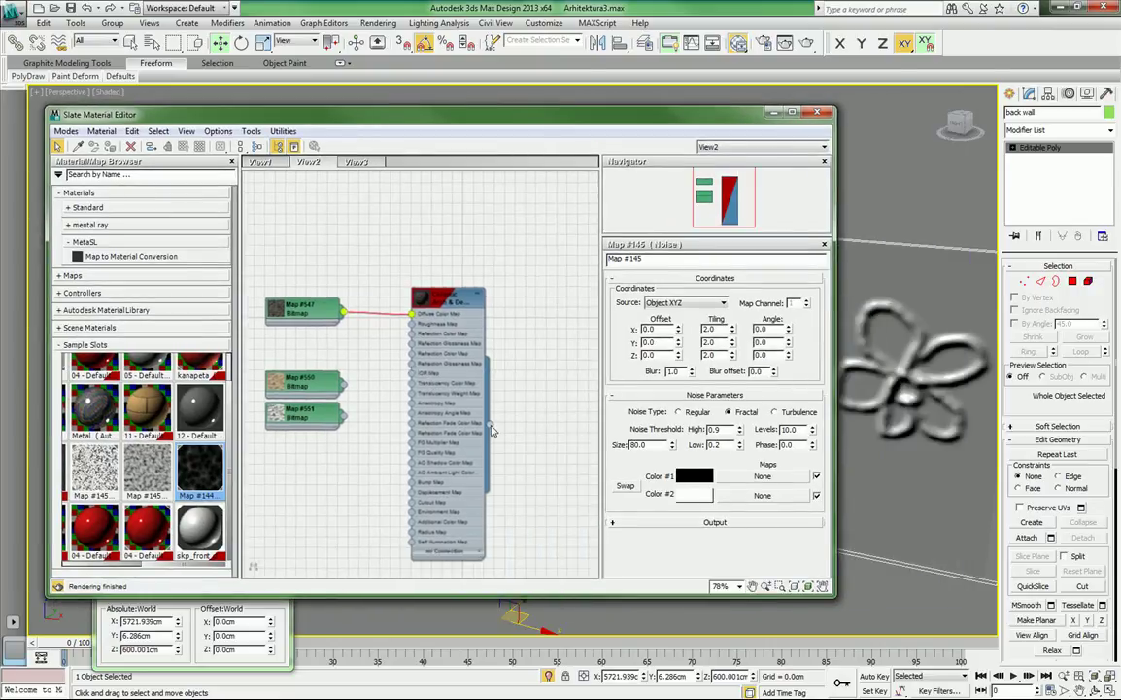
left_click_drag(492, 428, 869, 475)
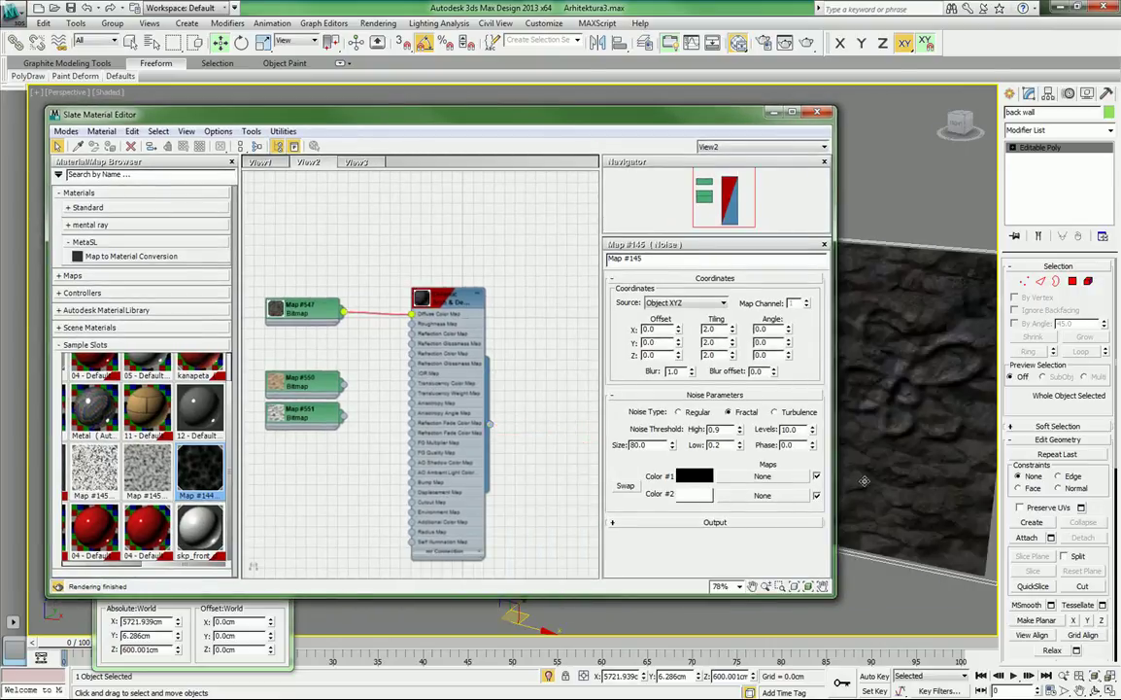
left_click_drag(687, 121, 766, 454)
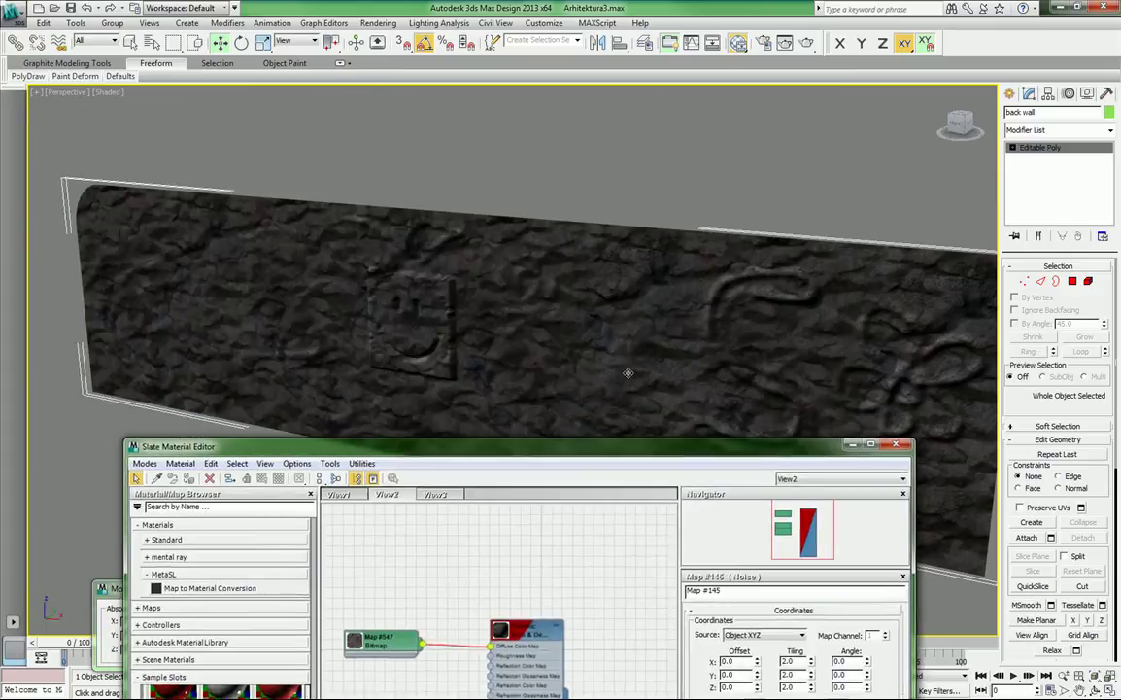
left_click_drag(601, 456, 739, 194)
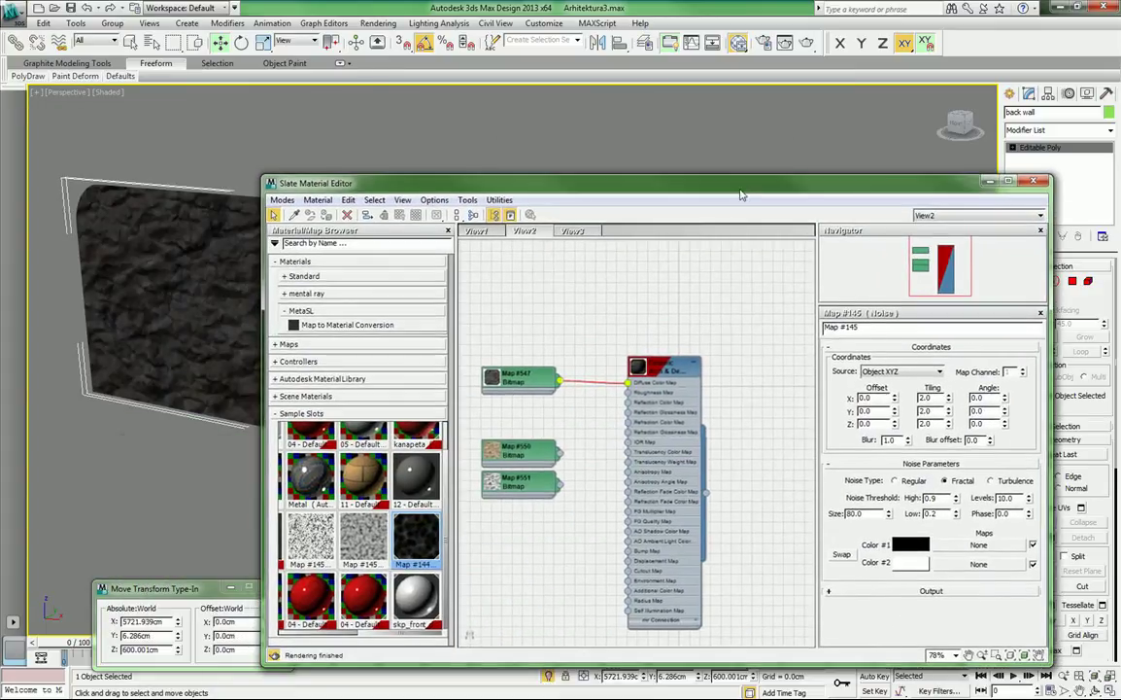
Show the parameters of the Ceramic material and its rock.jpg diffuse bitmap, and enlarge the bitmap node's preview.
left_click(664, 359)
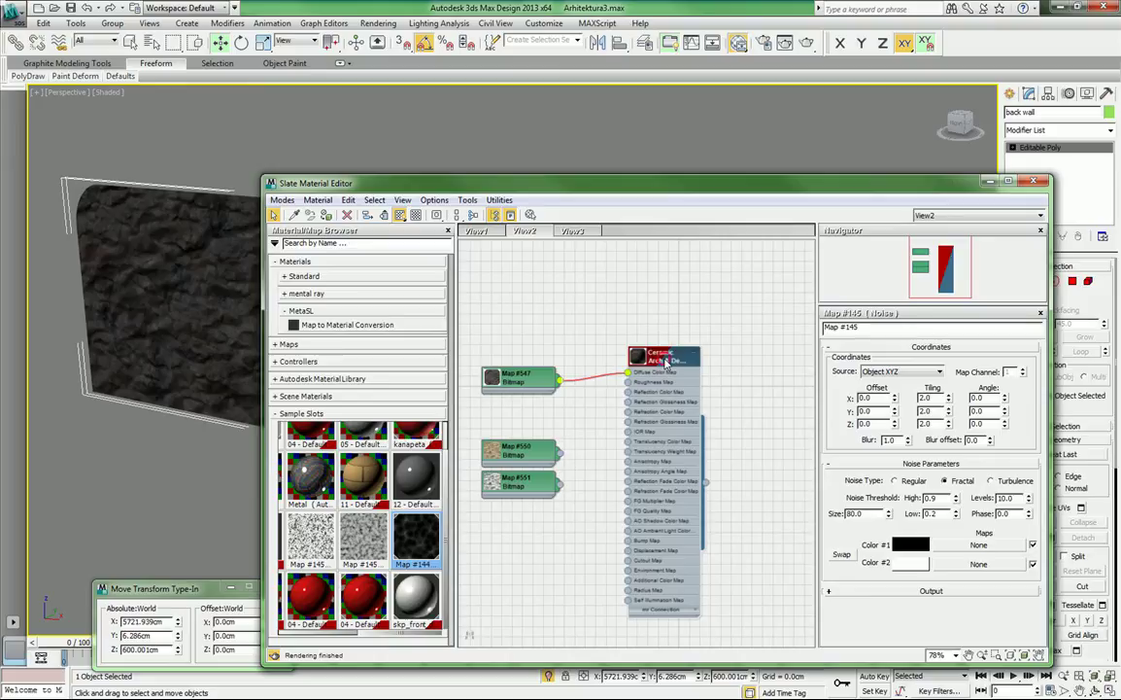
double_click(665, 361)
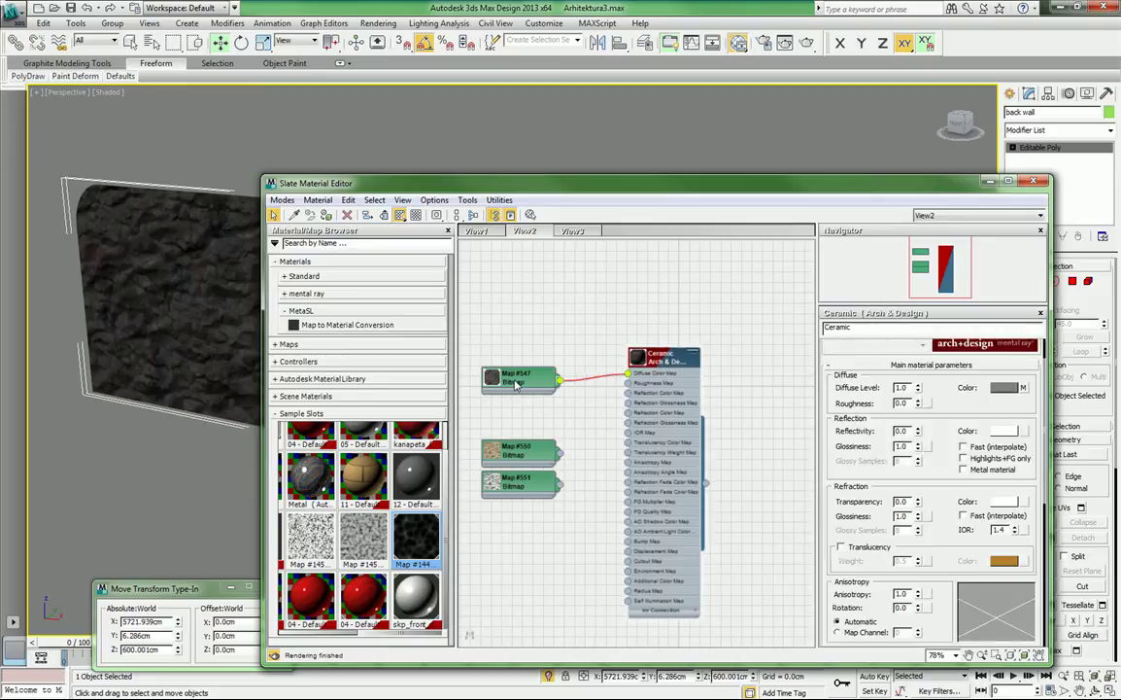
left_click_drag(516, 384, 477, 364)
double_click(500, 359)
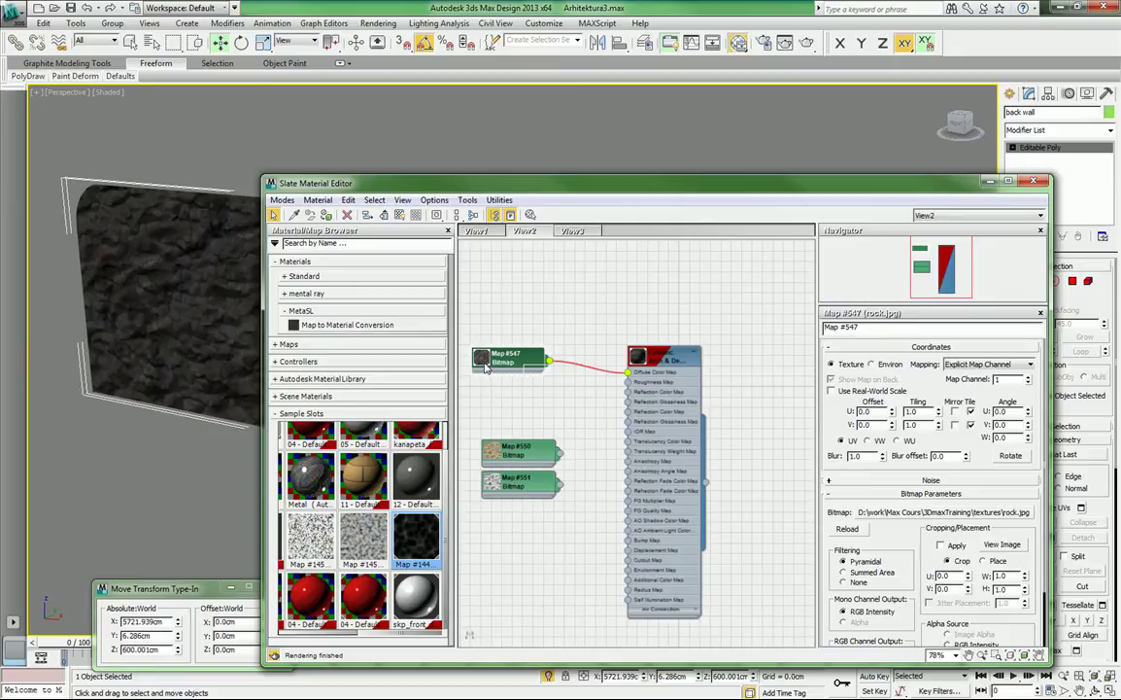
double_click(480, 361)
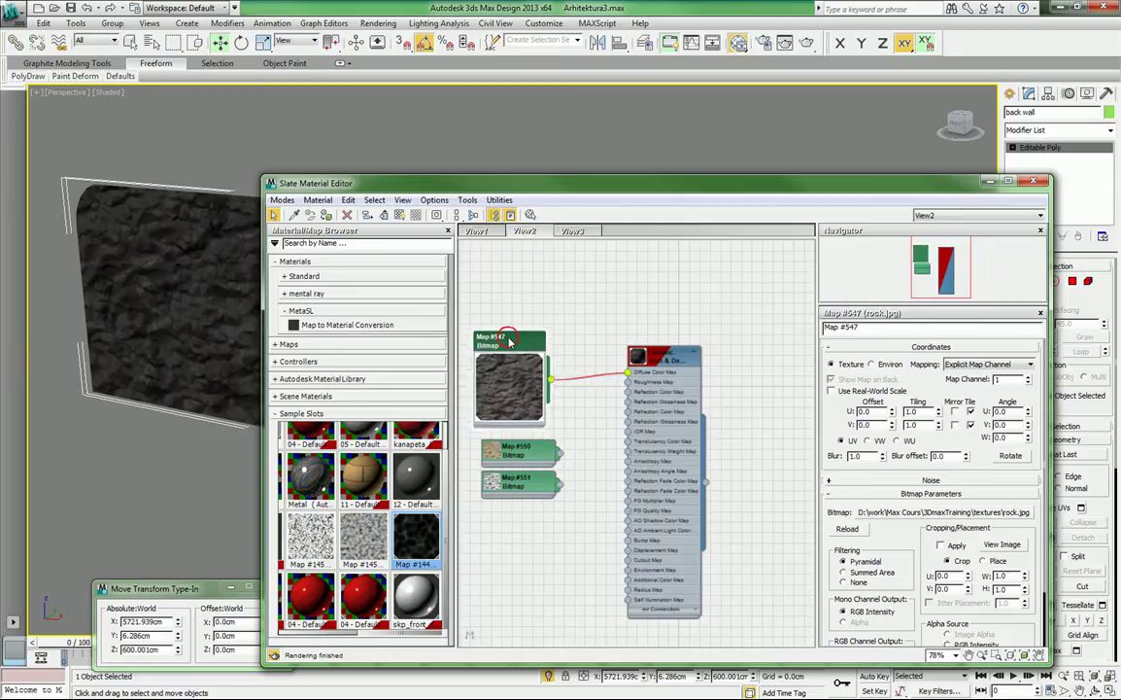
Spread the rock bitmap and Ceramic material nodes apart in View2 and compare the bitmap with the textured wall.
left_click_drag(527, 180, 544, 166)
scroll(683, 312, "up", 3)
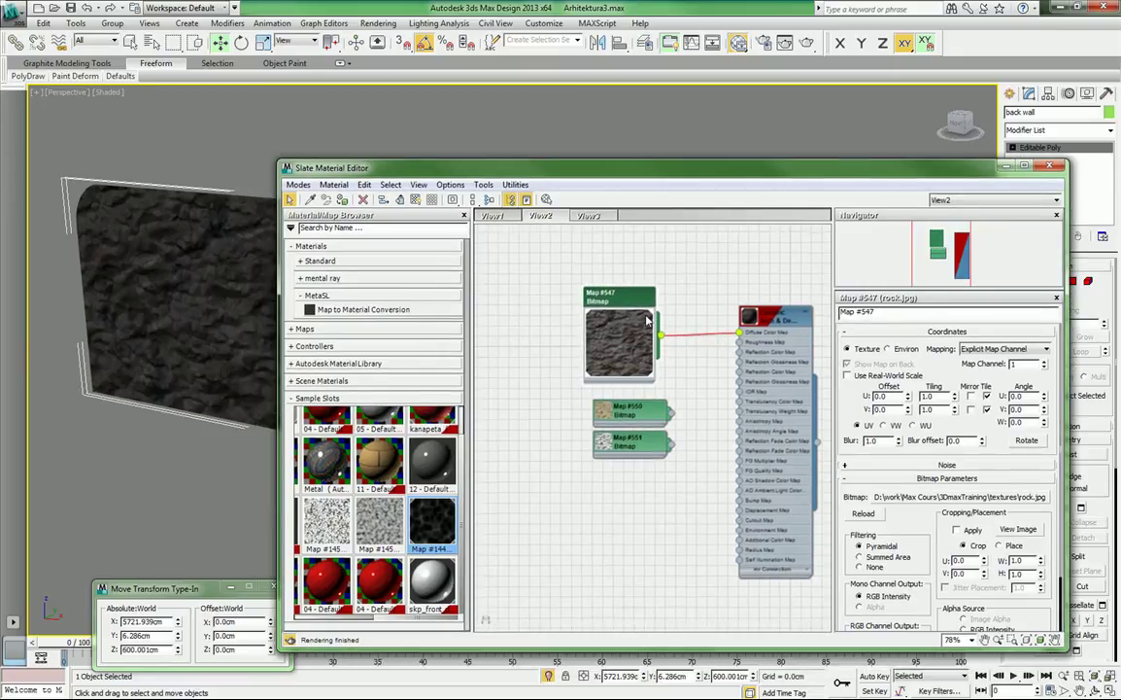
scroll(683, 311, "up", 2)
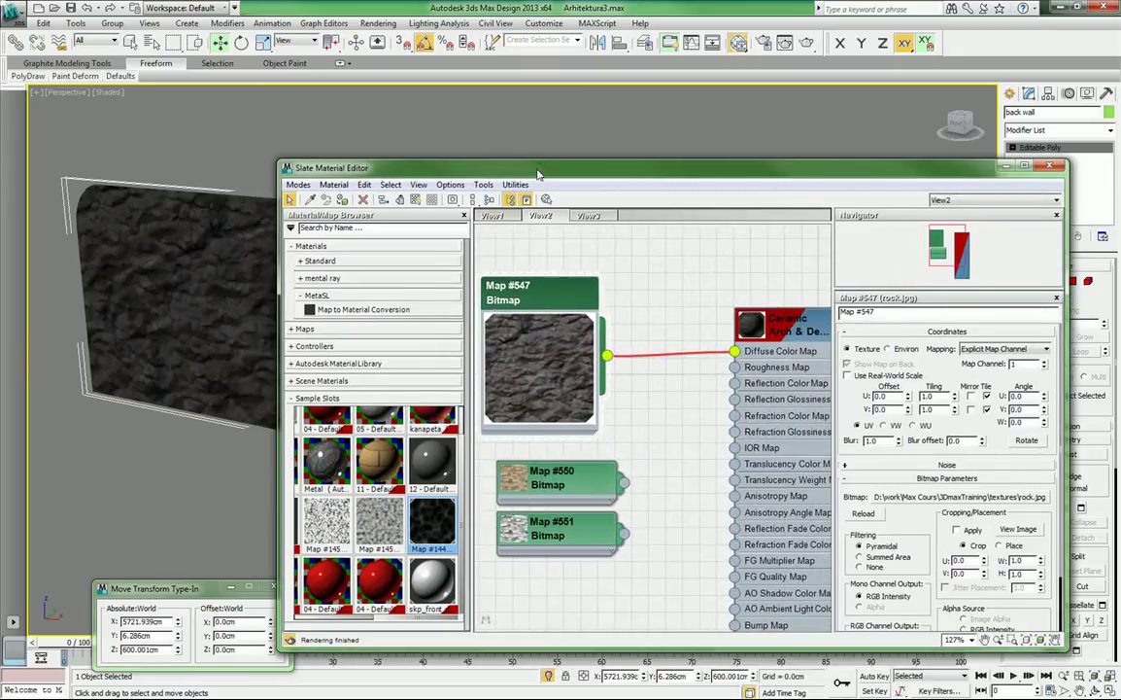
left_click_drag(539, 175, 474, 167)
middle_click_drag(575, 321, 656, 335)
left_click_drag(562, 311, 477, 293)
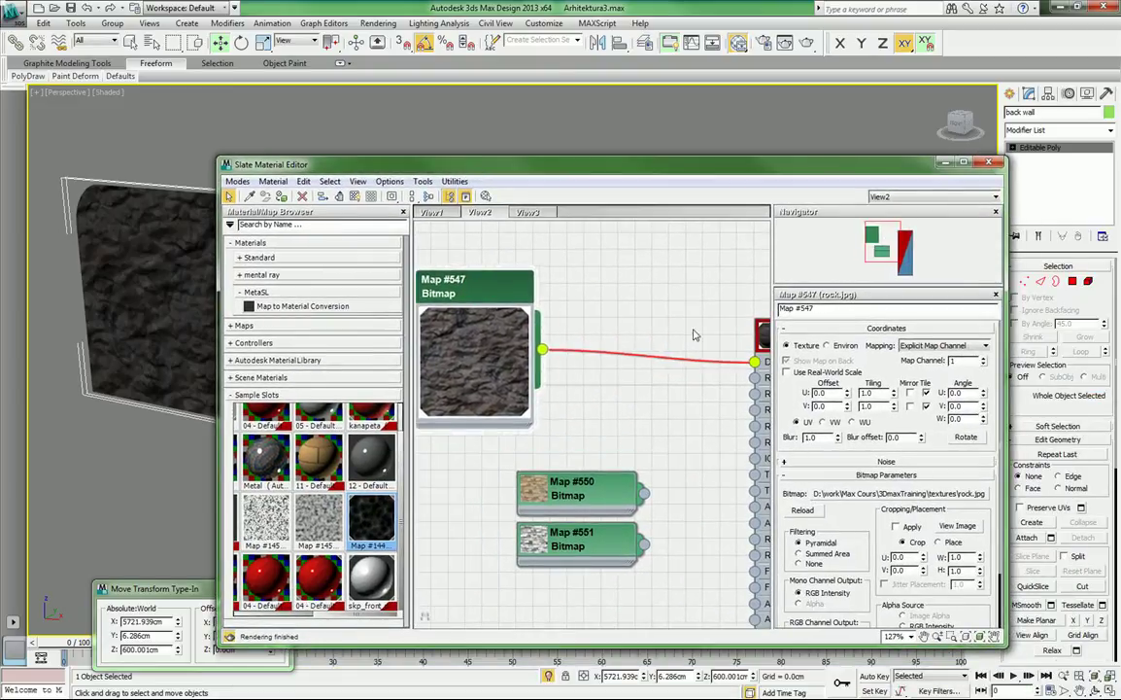
middle_click_drag(695, 334, 634, 326)
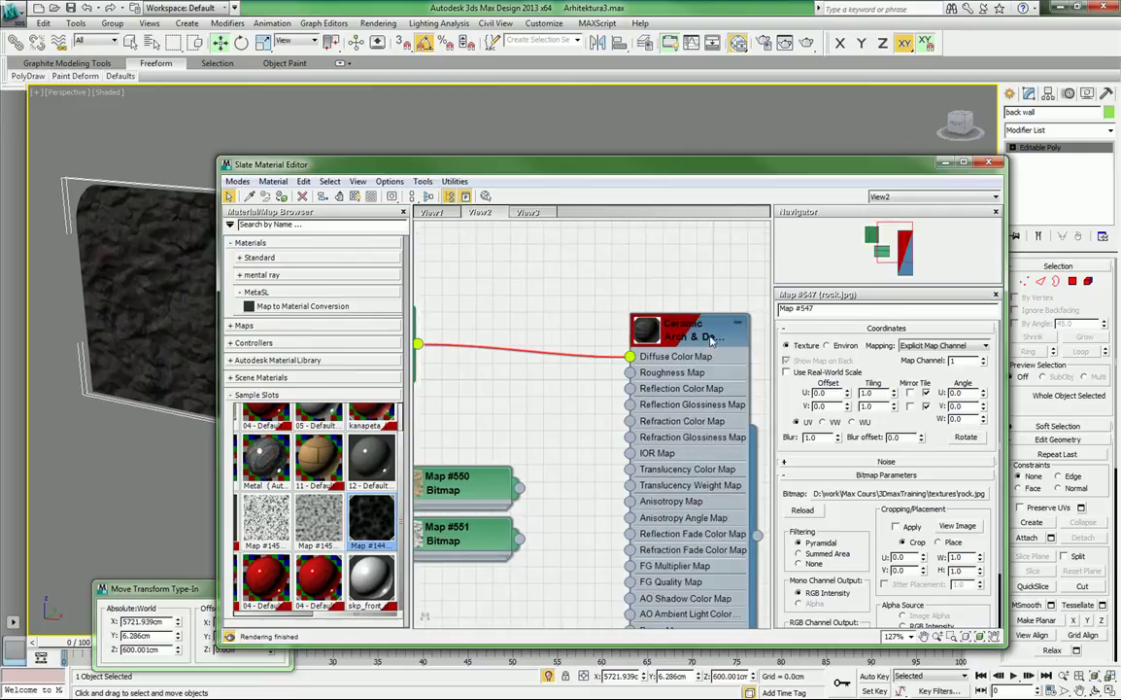
left_click_drag(710, 339, 727, 322)
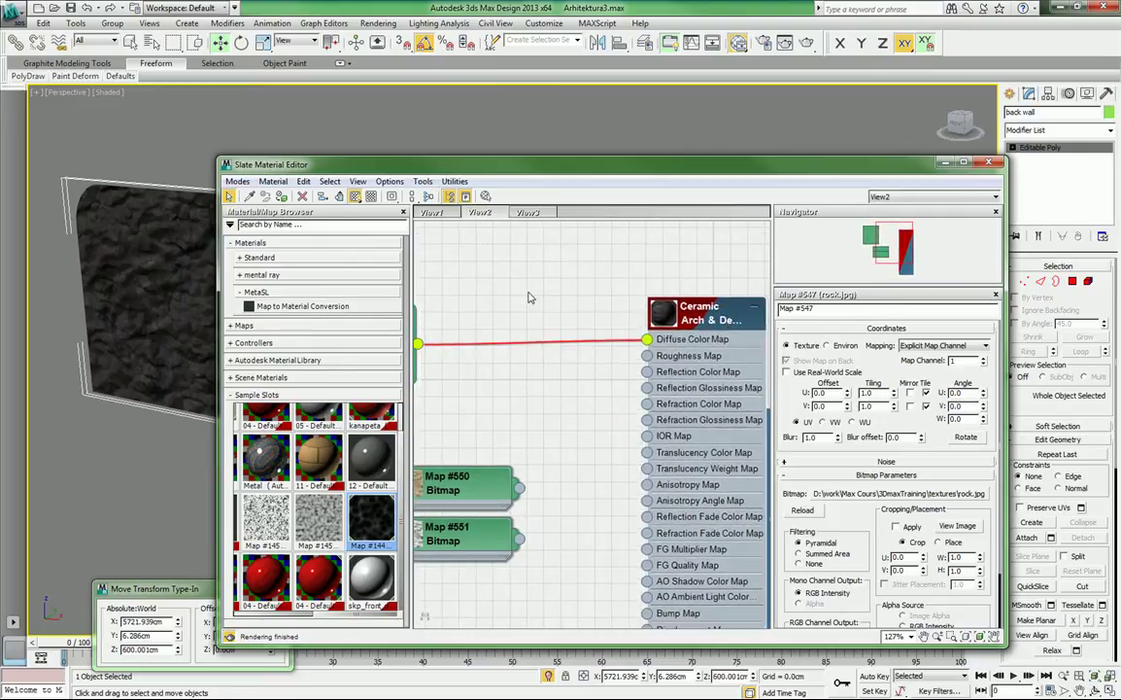
middle_click_drag(529, 297, 593, 313)
scroll(604, 313, "down", 3)
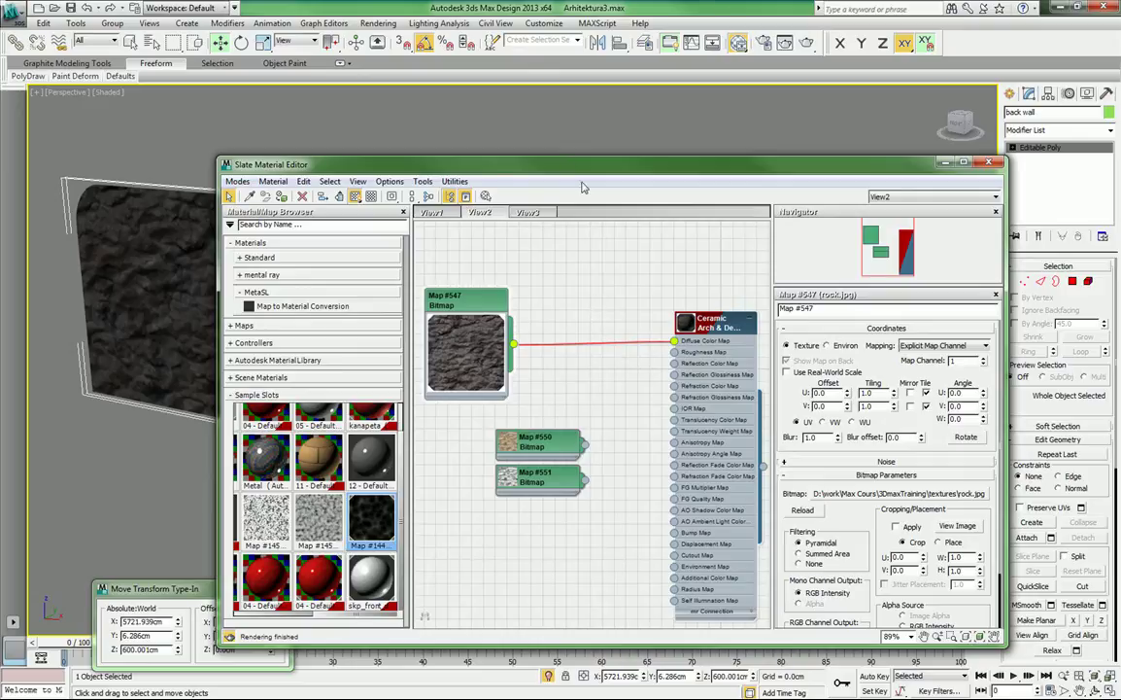
left_click_drag(501, 167, 835, 160)
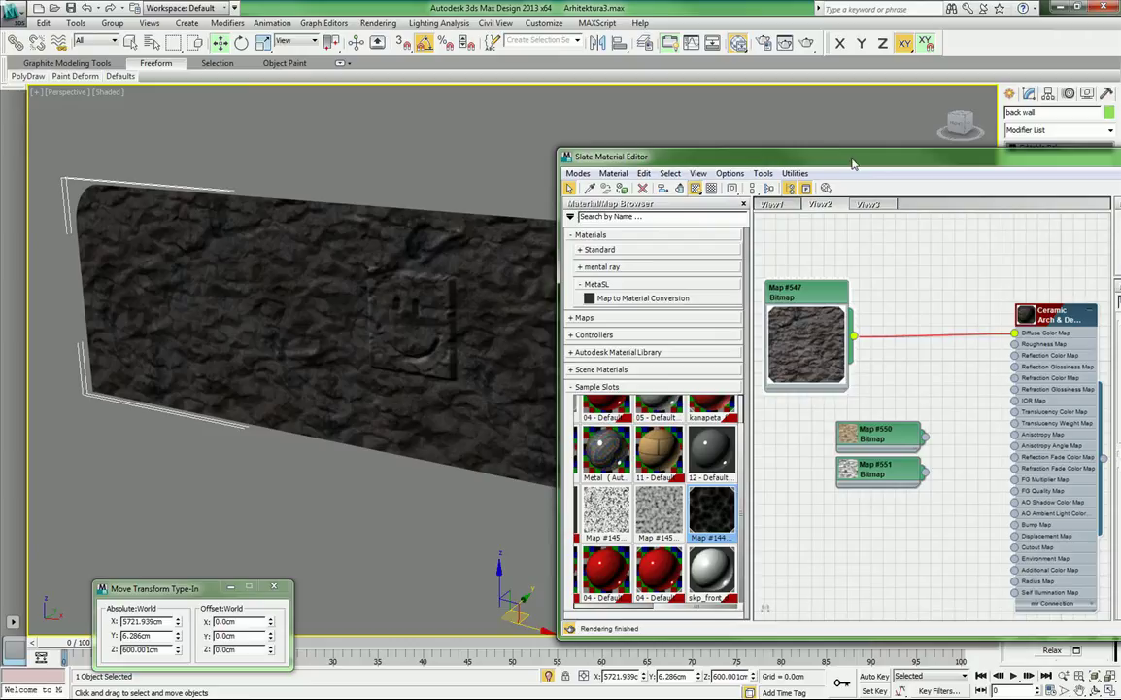
left_click_drag(852, 162, 559, 157)
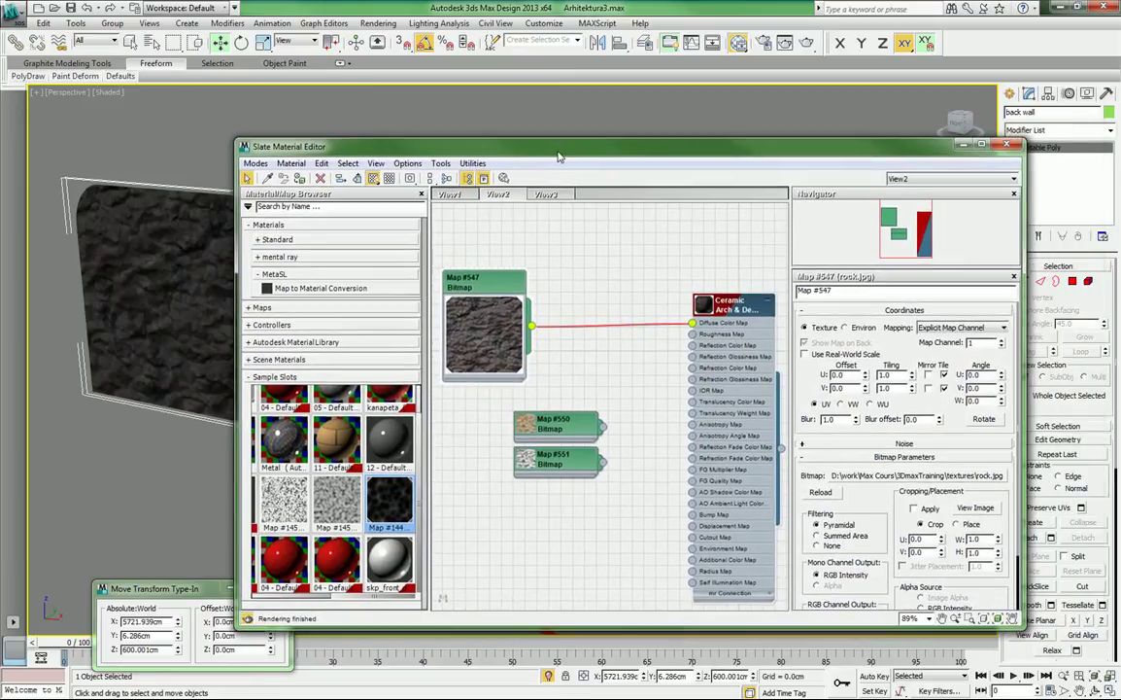
Add a standard Color Correction map to View2 and place it between the rock bitmap and the Ceramic material.
right_click(596, 260)
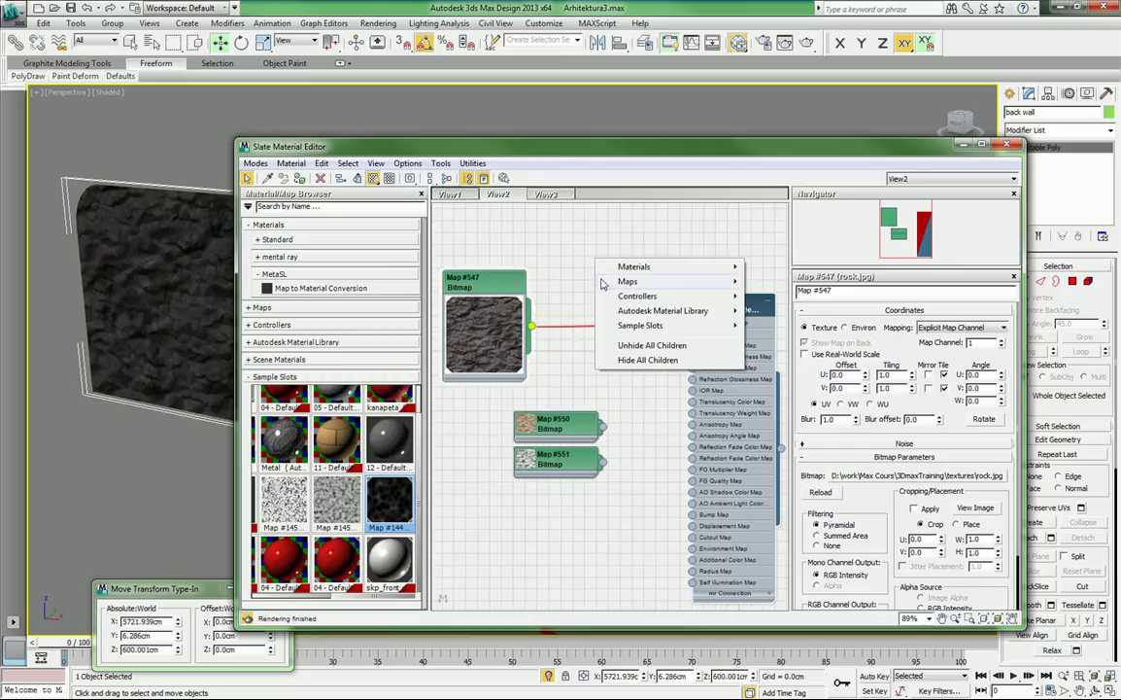
mouse_move(628, 284)
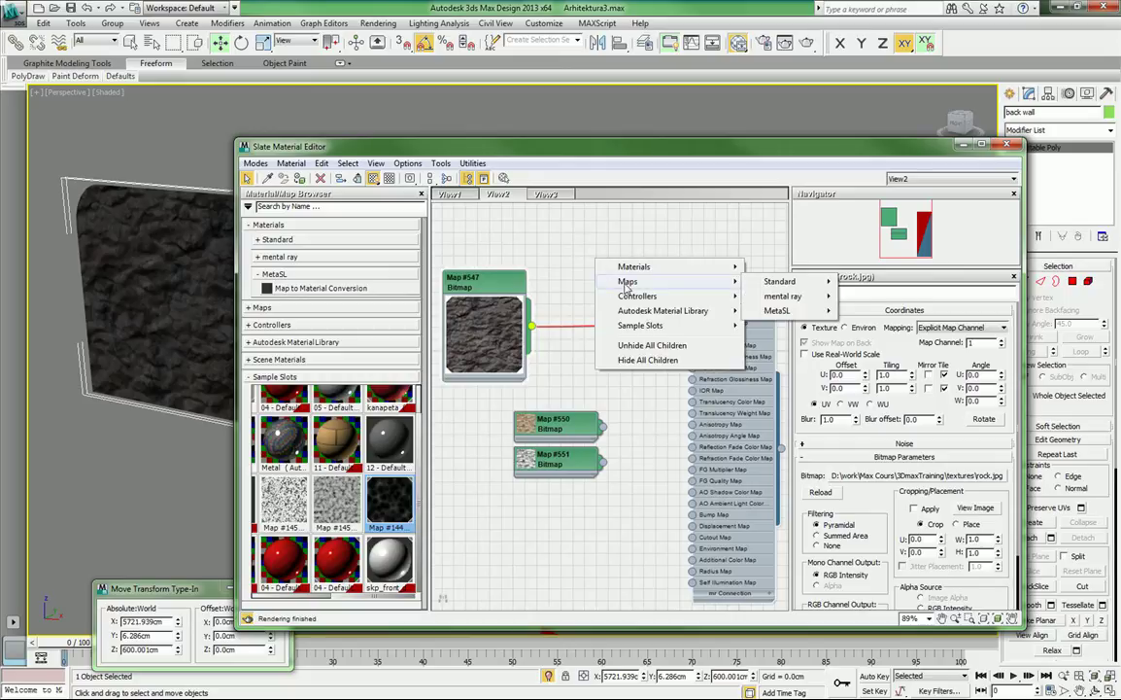
mouse_move(779, 288)
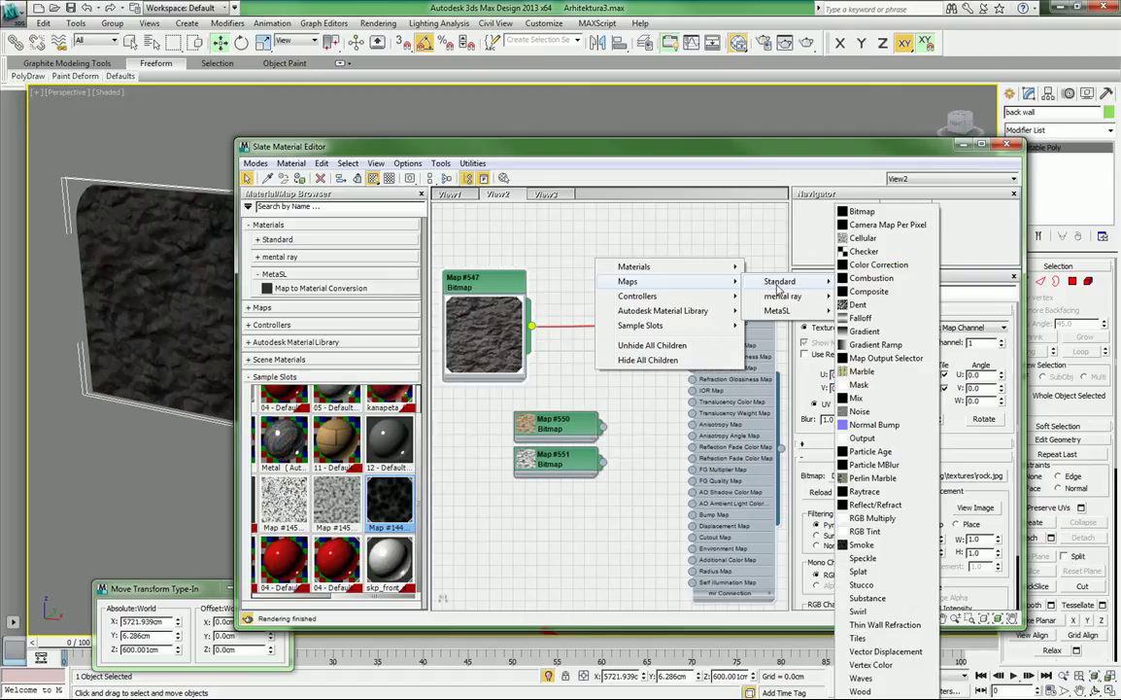
left_click(880, 266)
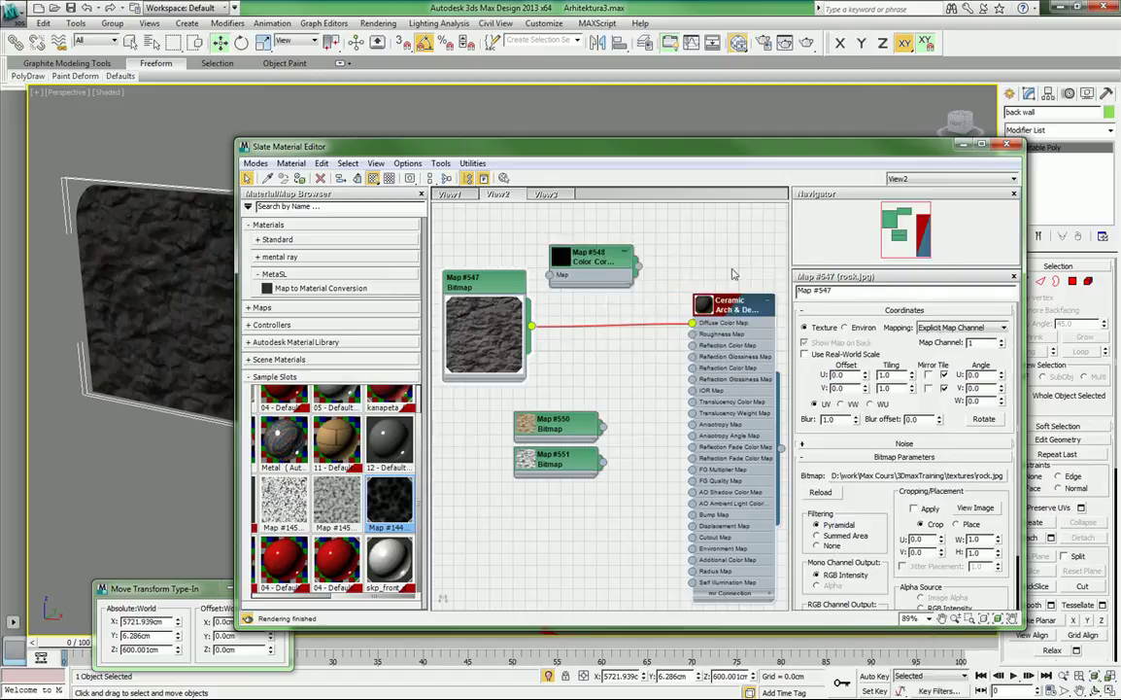
left_click_drag(593, 257, 605, 284)
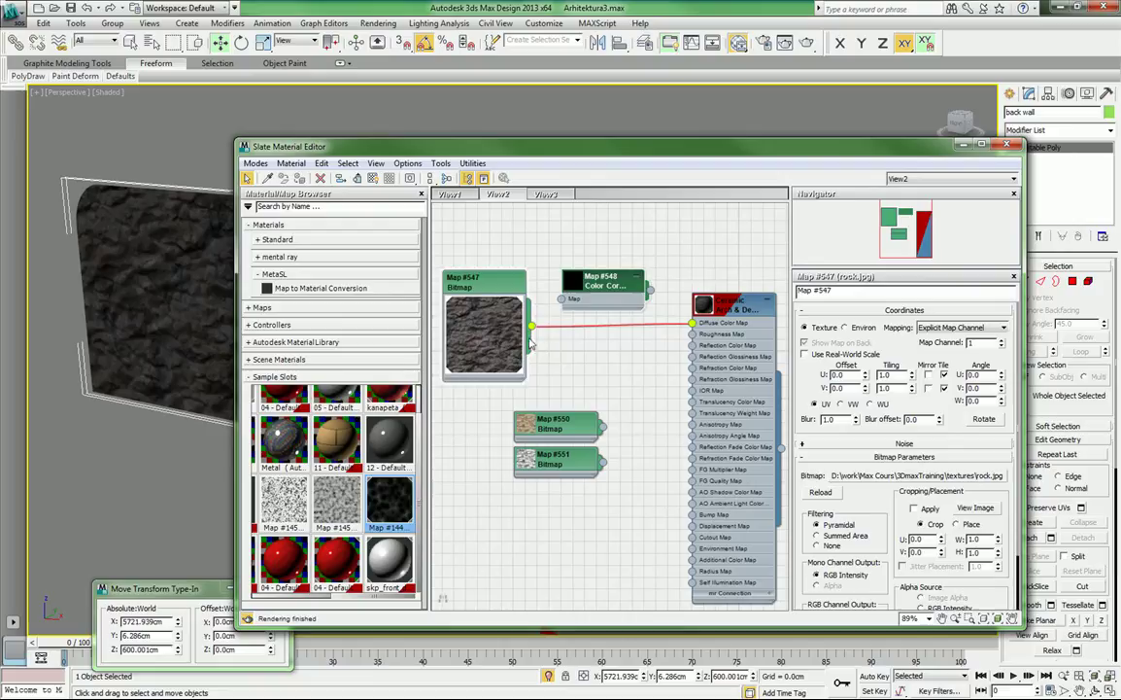
Wire the rock bitmap through the Color Correction map into the Ceramic material's Diffuse Color Map and align the node between them.
left_click_drag(532, 328, 561, 298)
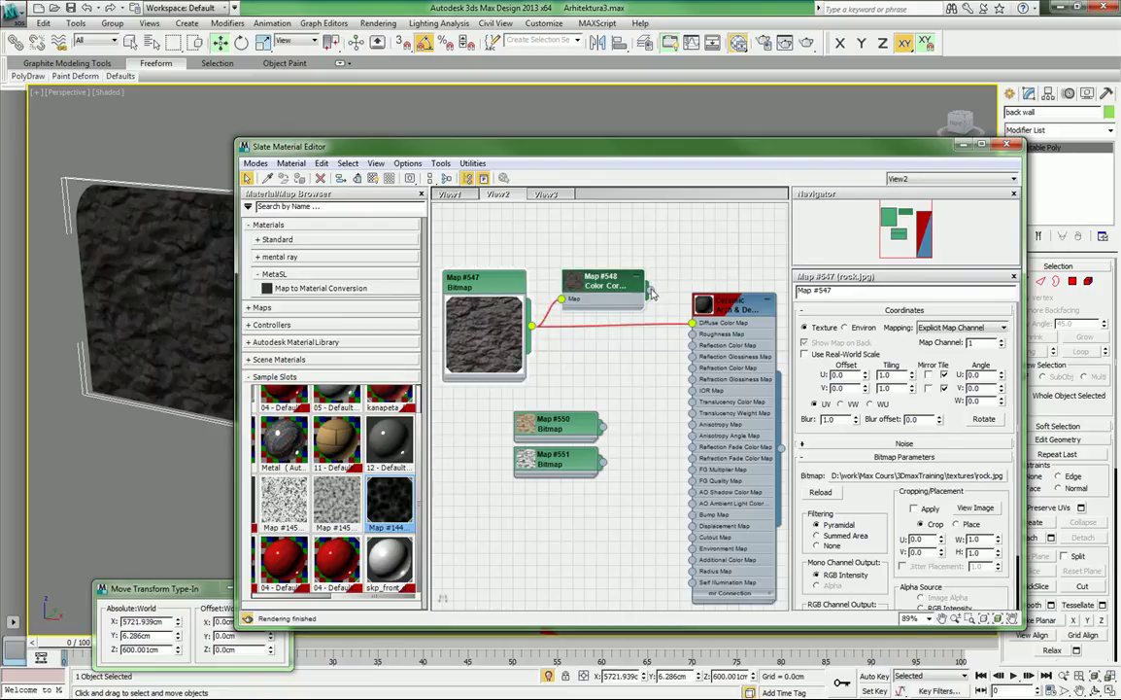
left_click_drag(651, 290, 693, 324)
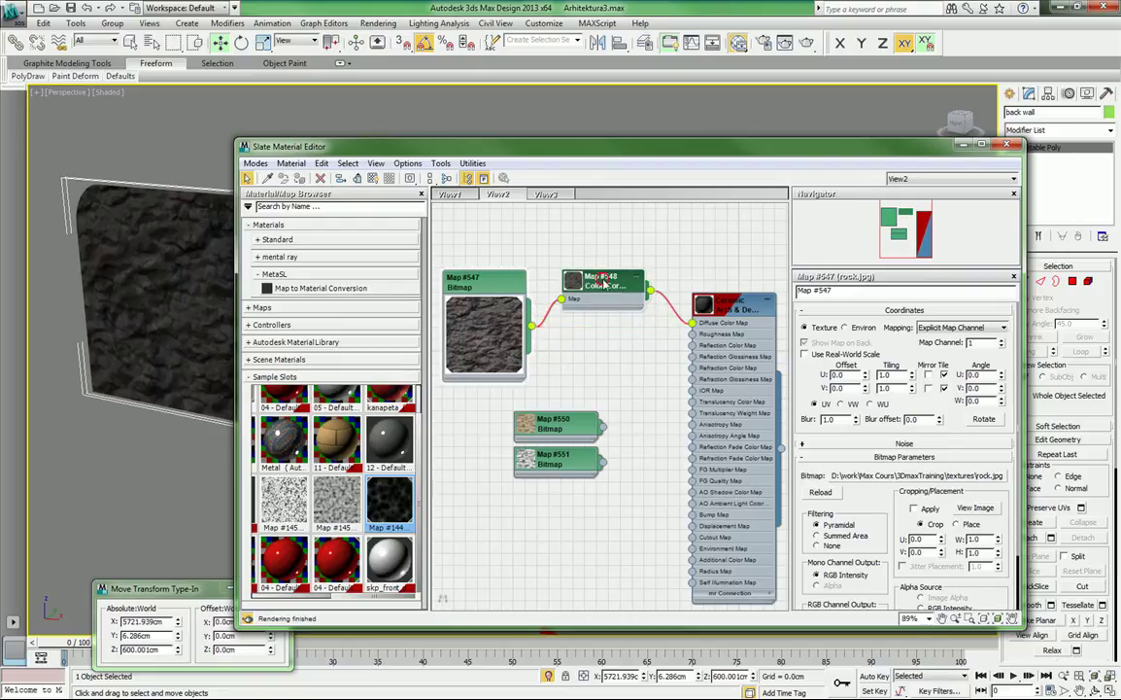
left_click_drag(604, 282, 604, 306)
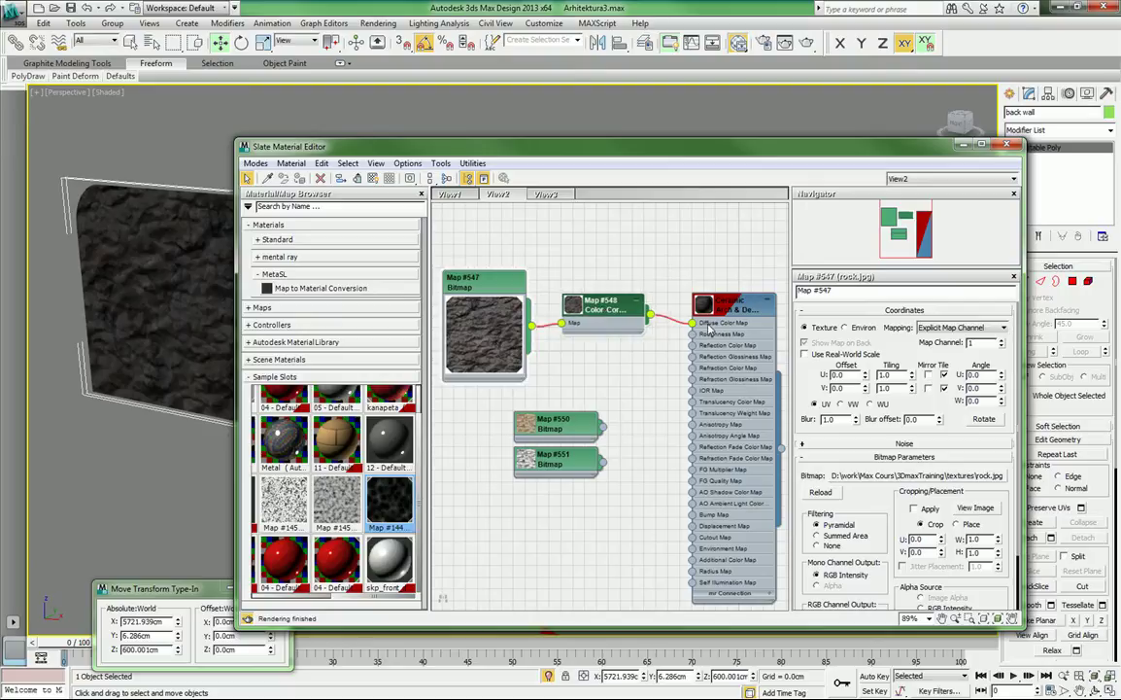
Show the Color Correction map's parameters, collapse the rock bitmap's preview and enlarge the Color Correction node's preview.
scroll(710, 328, "up", 3)
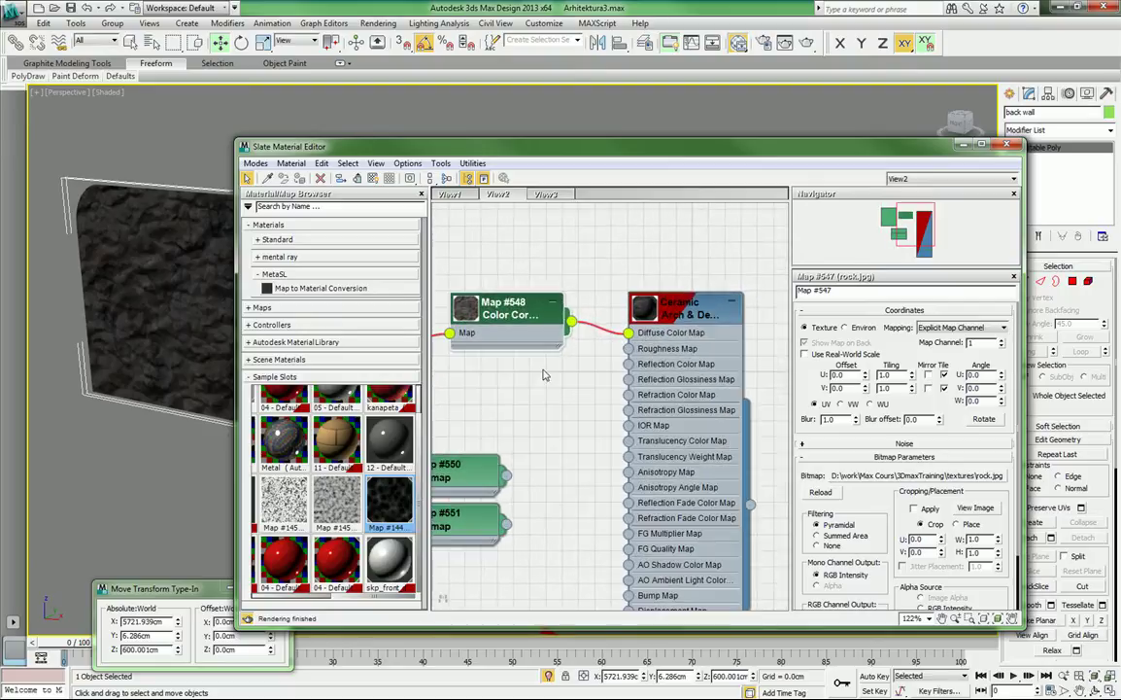
double_click(507, 314)
middle_click_drag(499, 391, 583, 376)
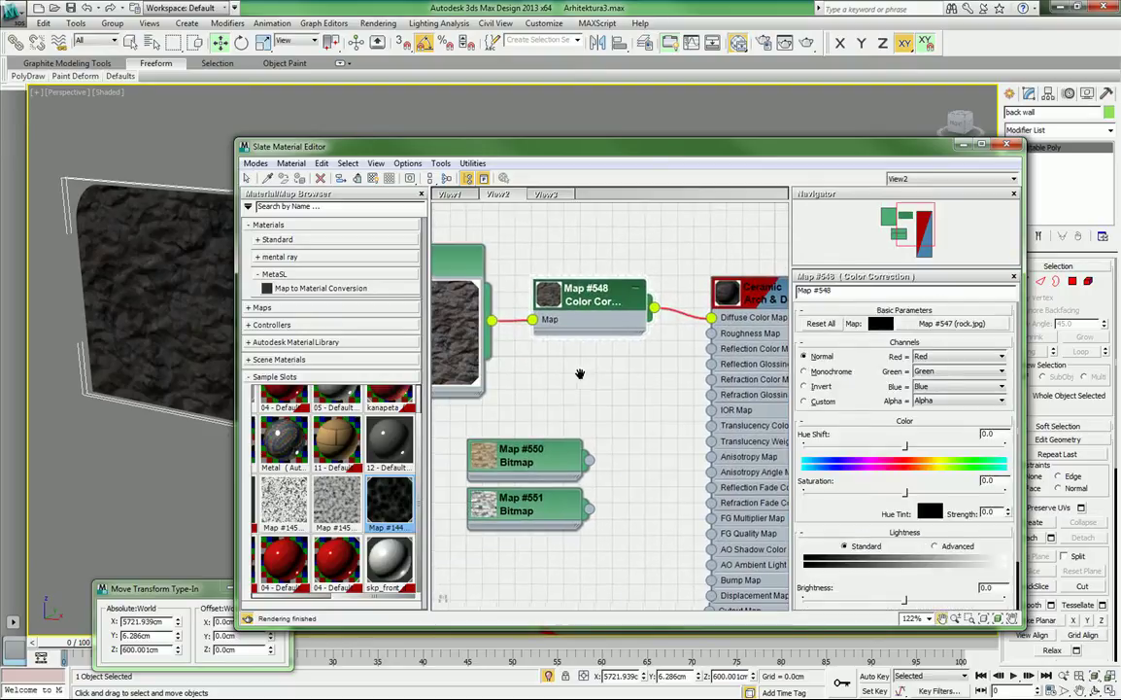
left_click_drag(587, 300, 604, 300)
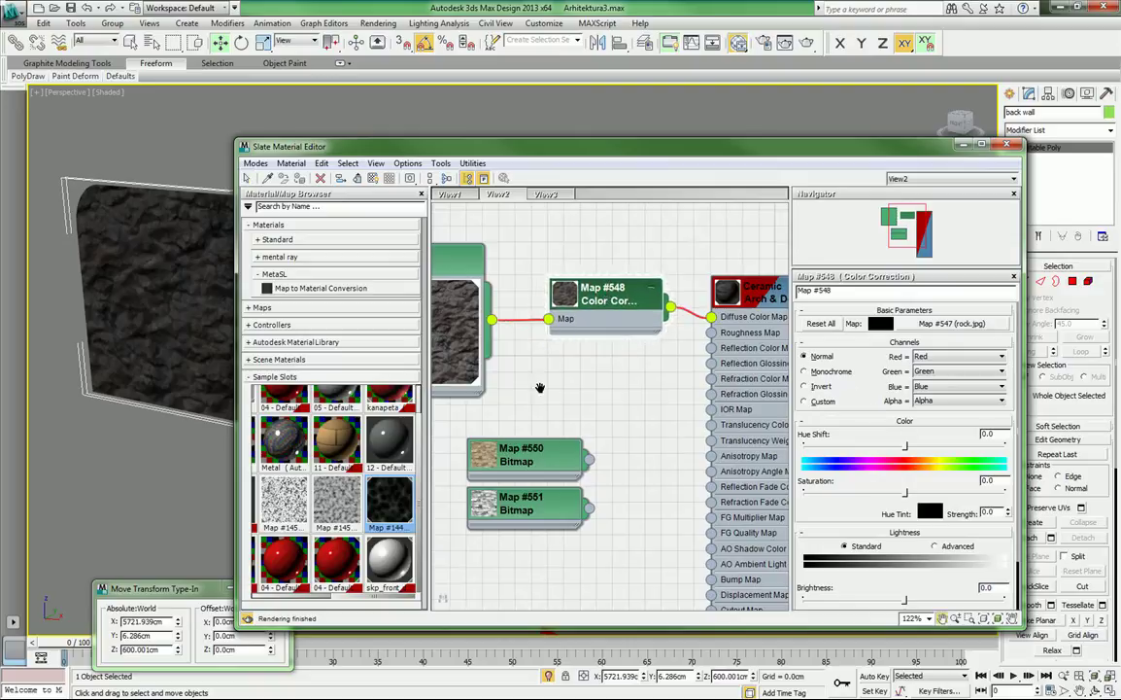
middle_click_drag(538, 388, 587, 379)
double_click(482, 302)
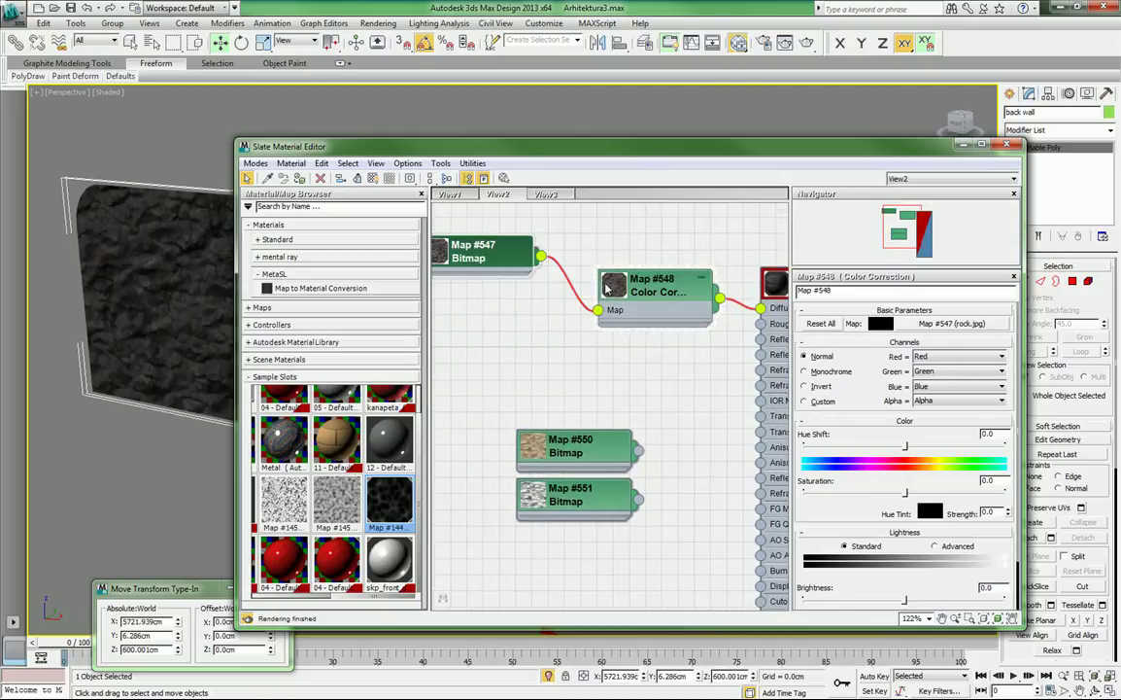
double_click(613, 284)
left_click_drag(664, 291, 648, 228)
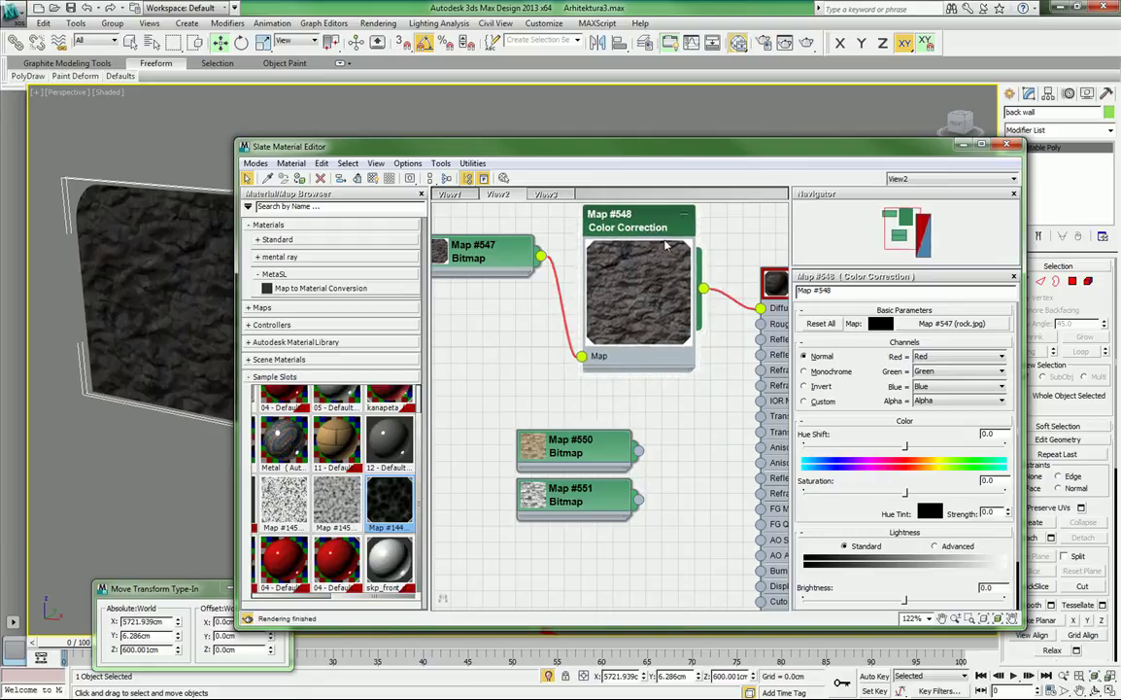
middle_click_drag(691, 379, 618, 398)
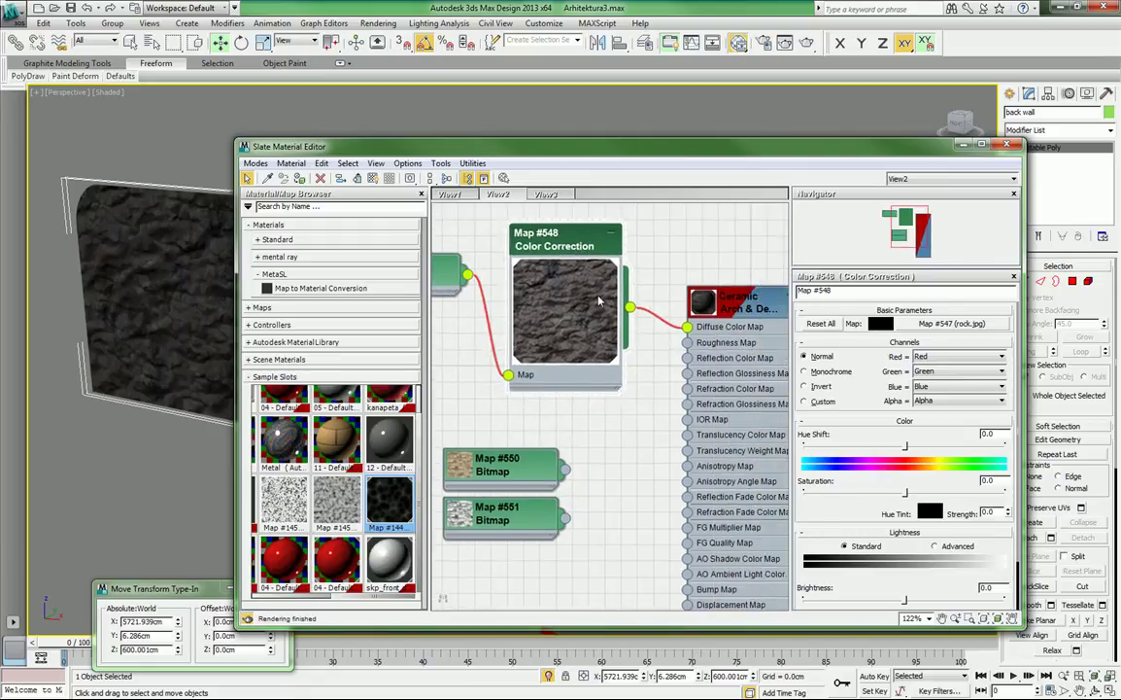
Set the Color Correction map's hue shift to about 18.5 and its saturation to about 13.6.
left_click_drag(905, 445, 925, 447)
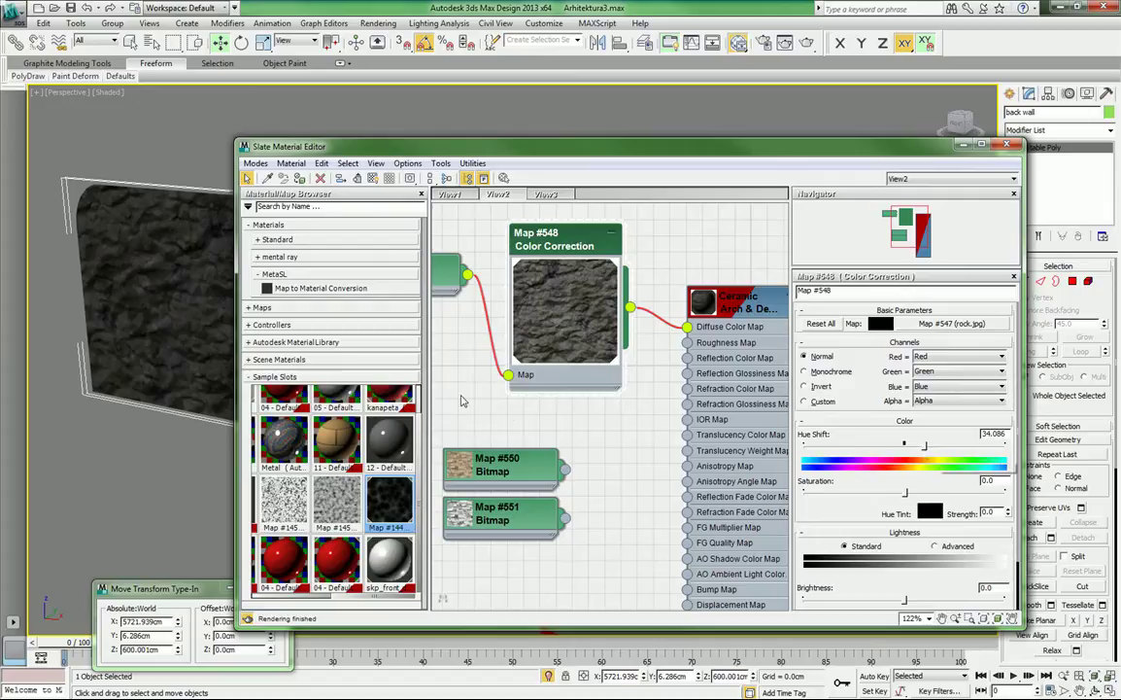
middle_click_drag(426, 320, 515, 339)
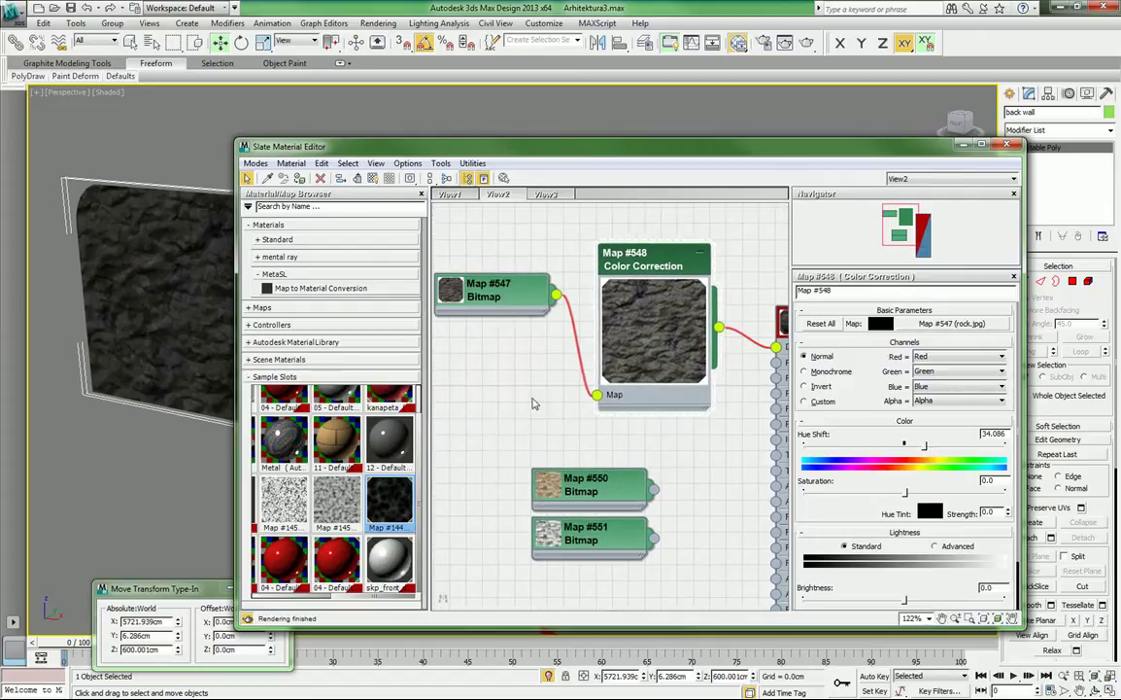
middle_click_drag(655, 443, 548, 421)
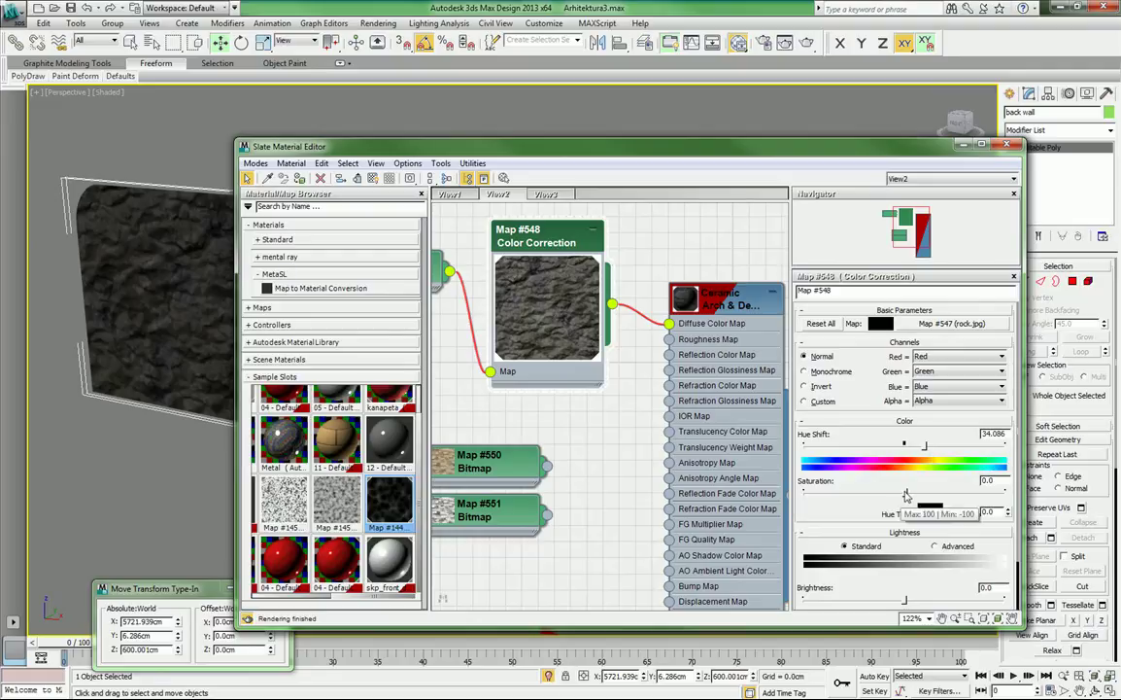
left_click_drag(905, 493, 930, 493)
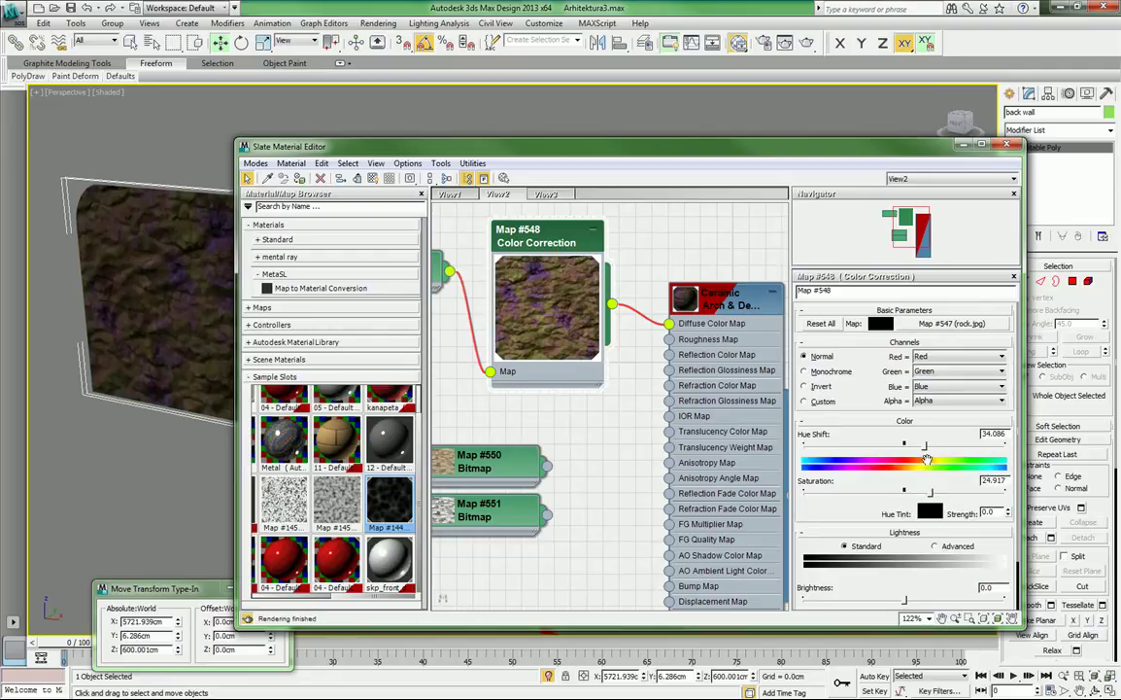
left_click_drag(925, 446, 913, 444)
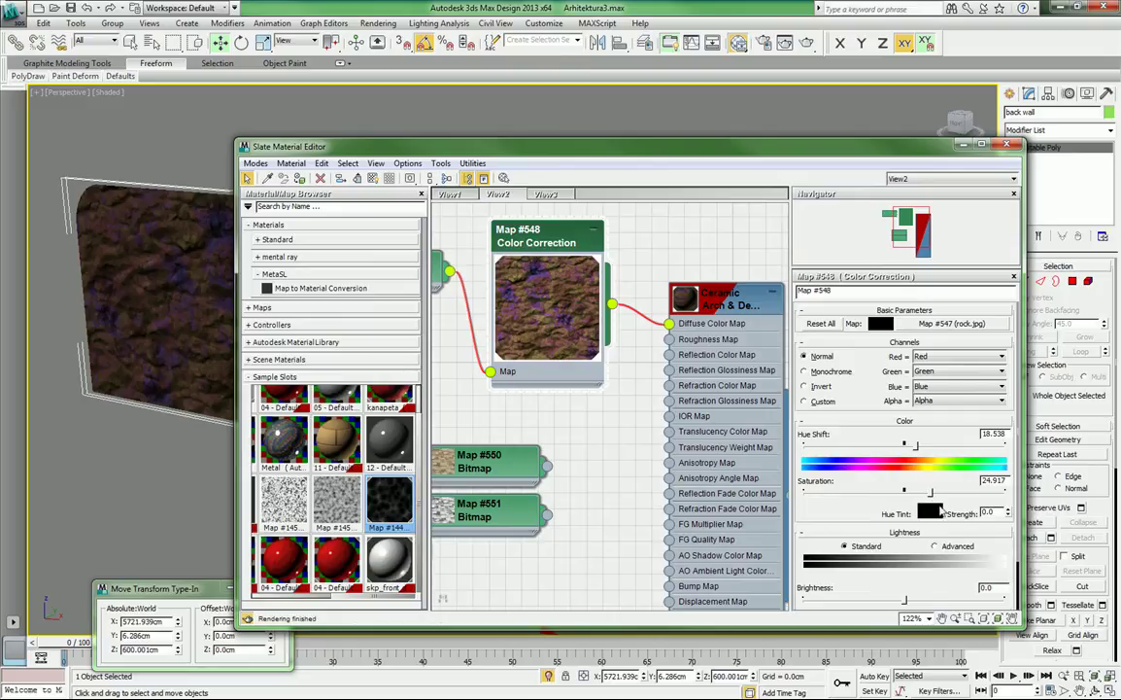
left_click_drag(930, 490, 925, 491)
Set the Color Correction map's brightness to about 20.3 and contrast to about -13.6, and uncover the wall briefly to check the texture.
left_click_drag(832, 506, 837, 421)
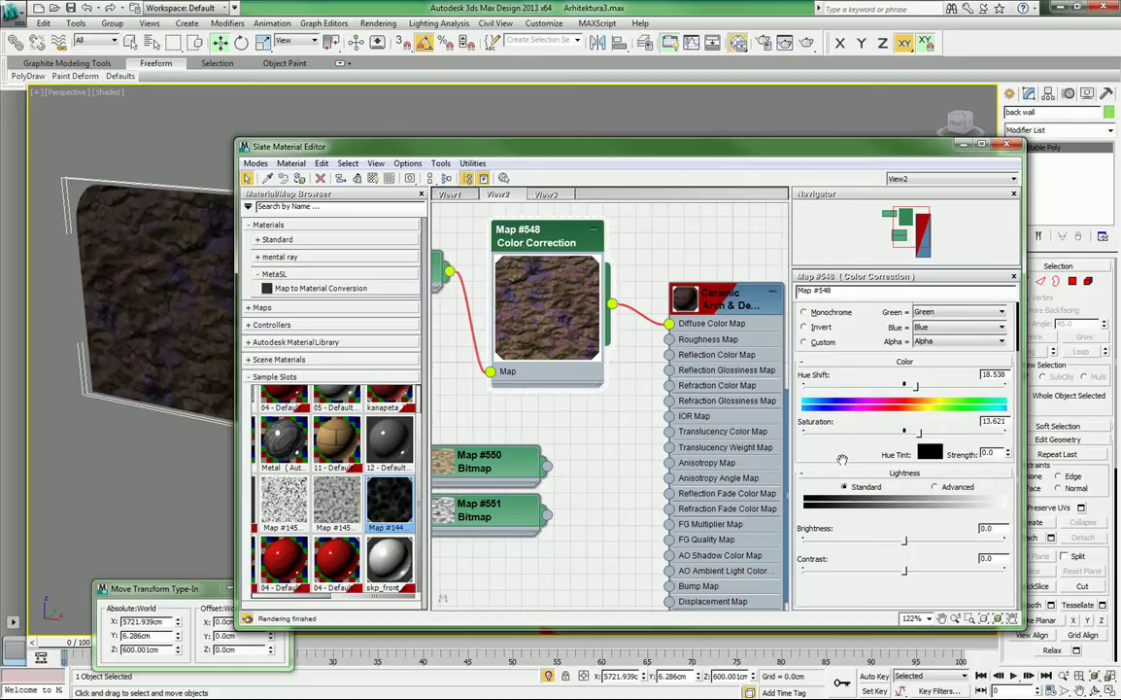
mouse_move(838, 450)
left_mouse_down()
mouse_move(840, 480)
mouse_move(845, 461)
left_mouse_up()
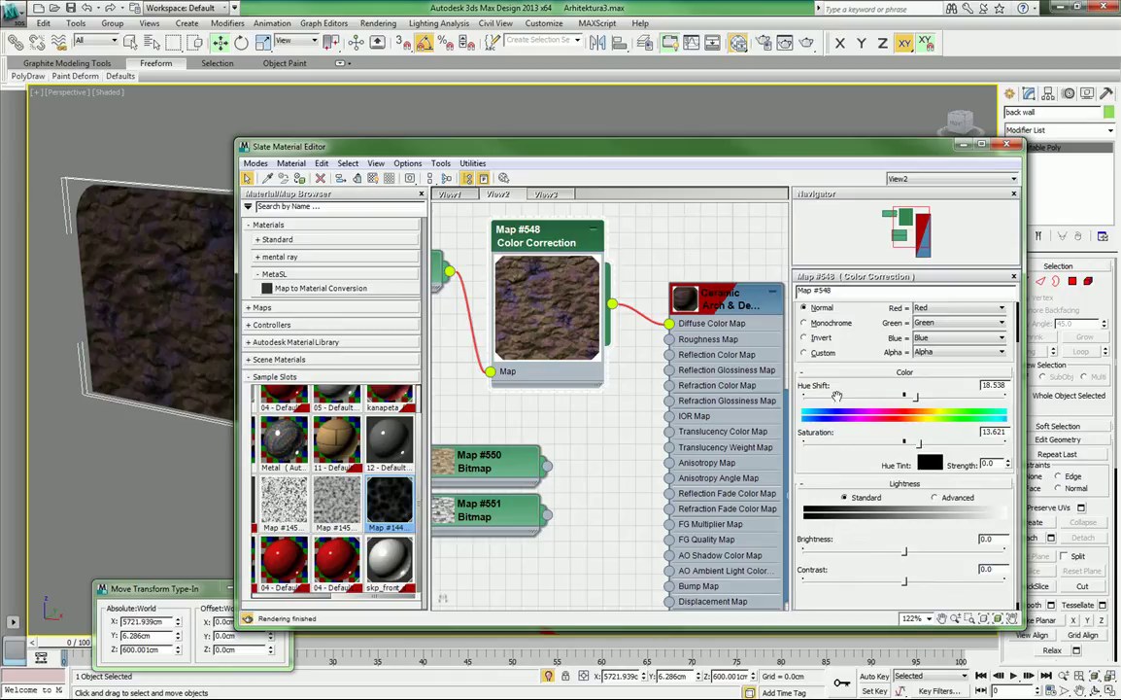
left_click_drag(906, 552, 892, 586)
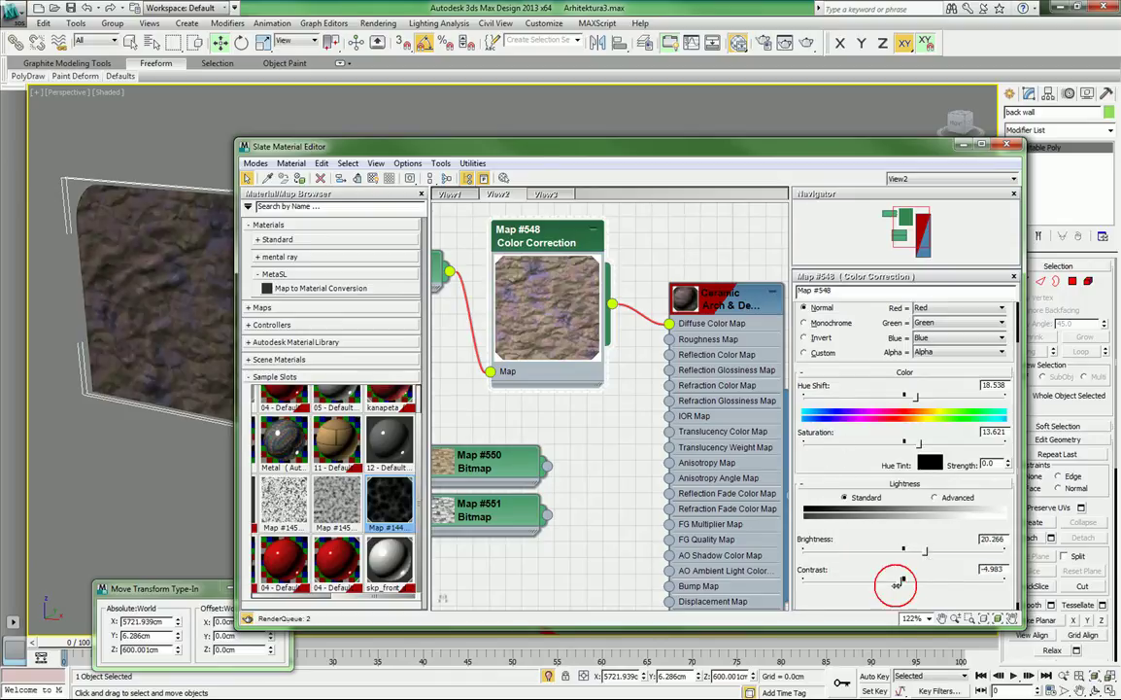
left_click_drag(453, 152, 713, 160)
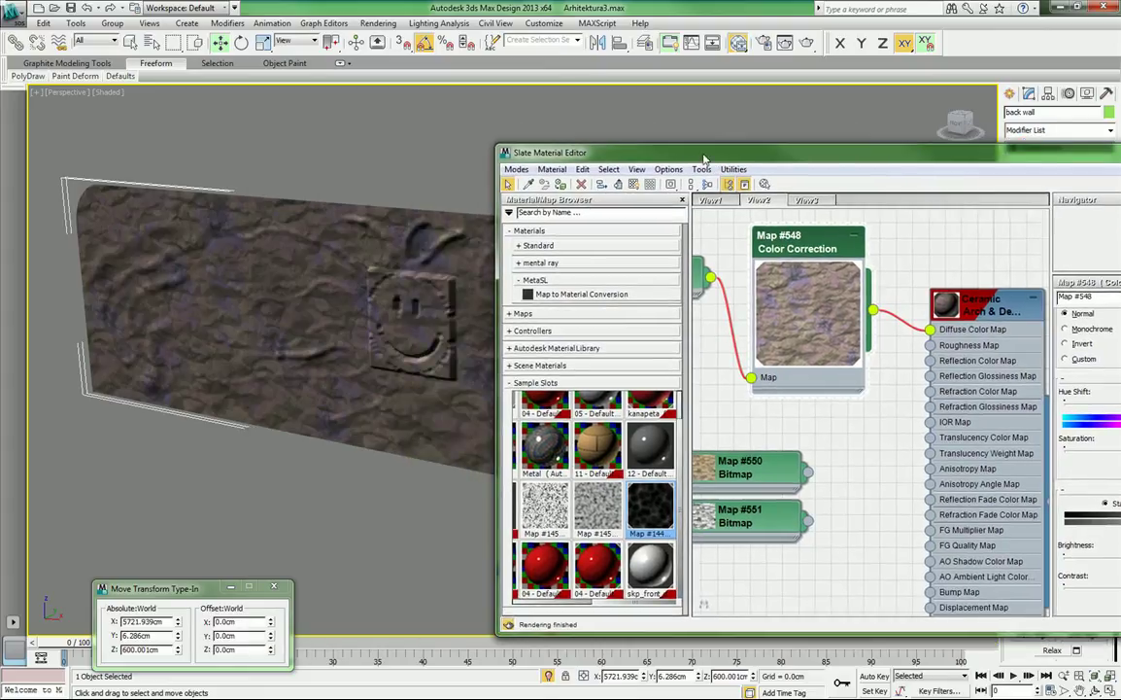
left_click_drag(710, 155, 390, 137)
Lower the Color Correction map's hue shift to about 5.4 and saturation to about 0.3, and shift its node and the rock bitmap node slightly.
left_click_drag(857, 386, 853, 386)
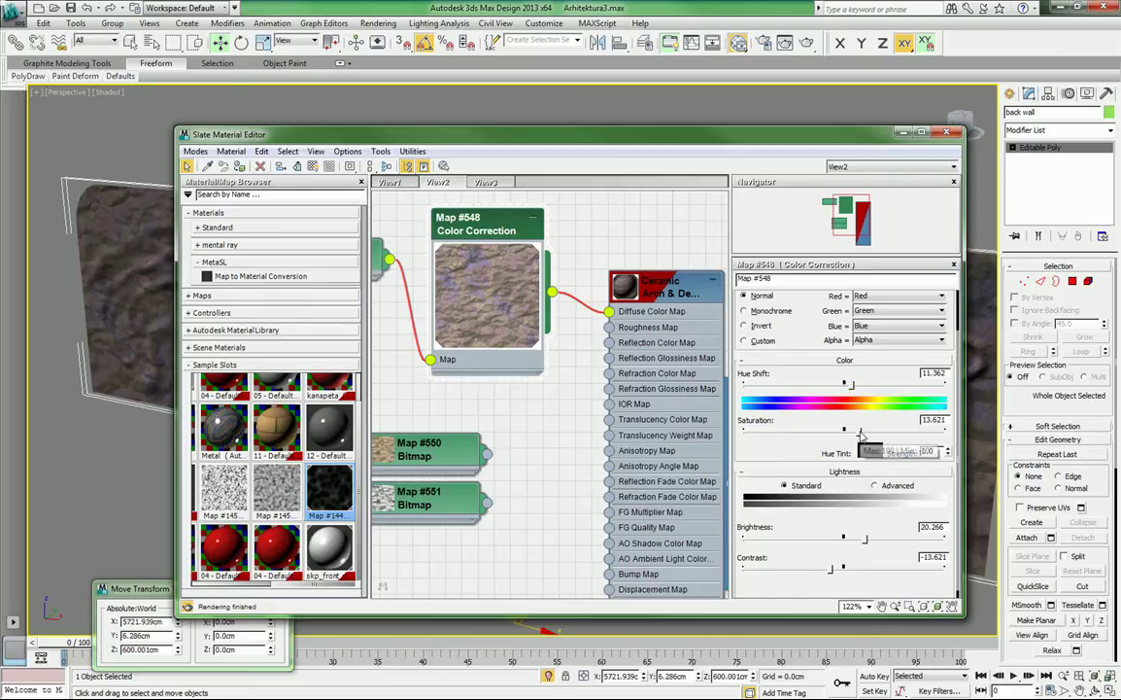
left_click_drag(844, 430, 848, 430)
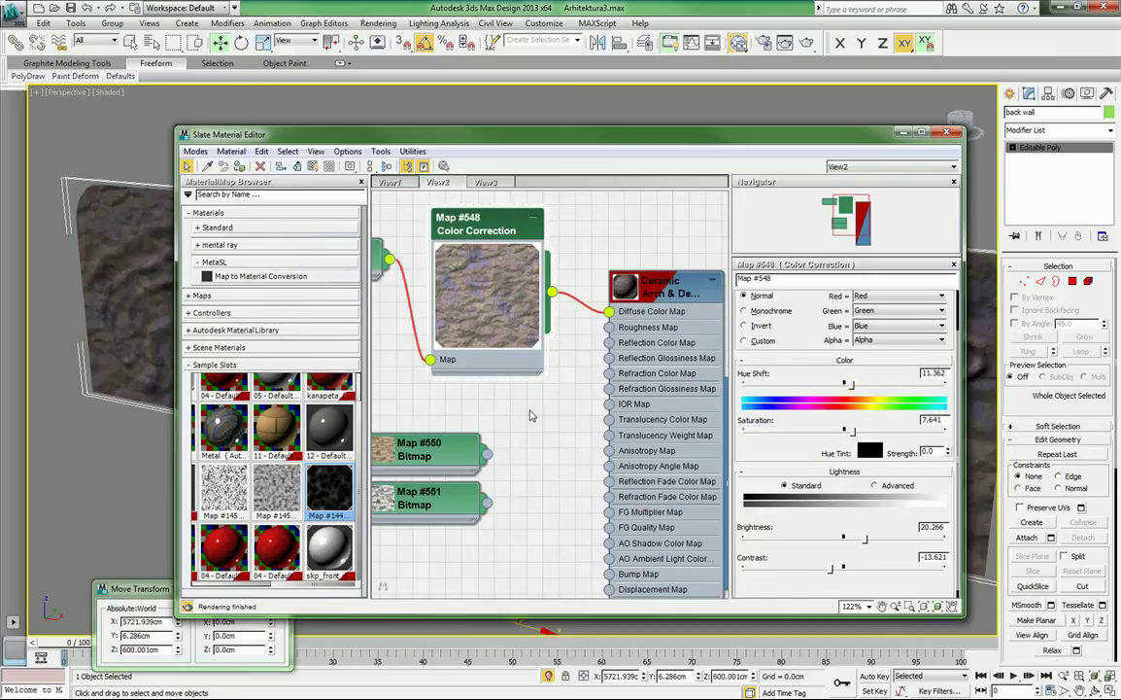
middle_click_drag(531, 415, 624, 441)
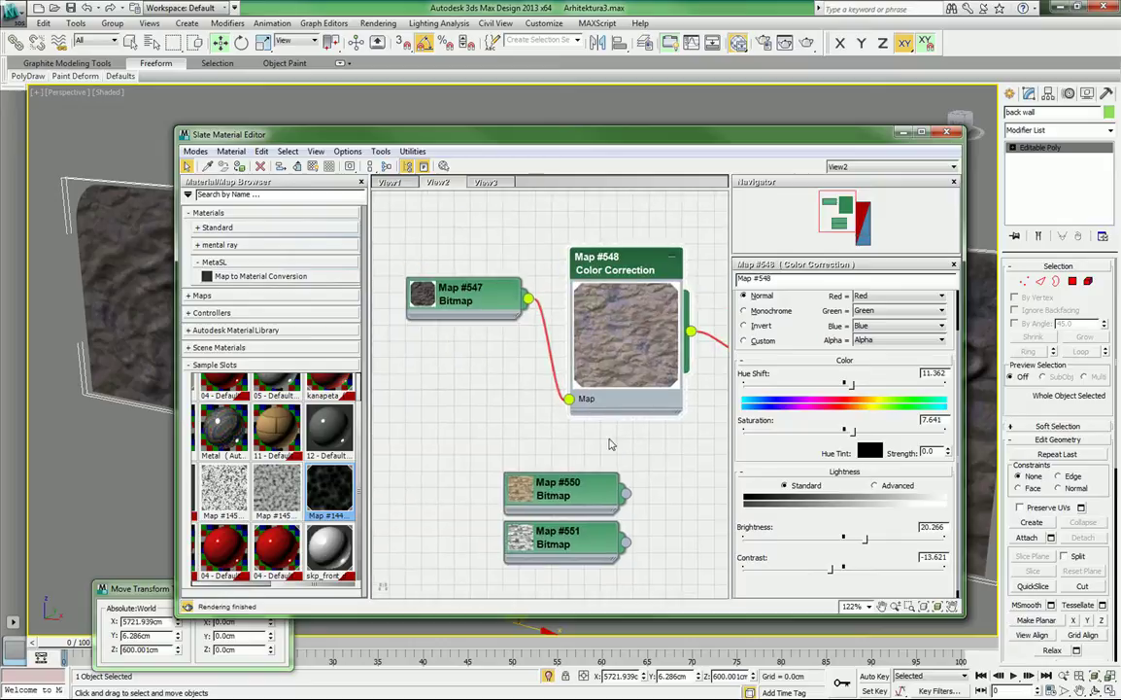
left_click_drag(463, 302, 447, 302)
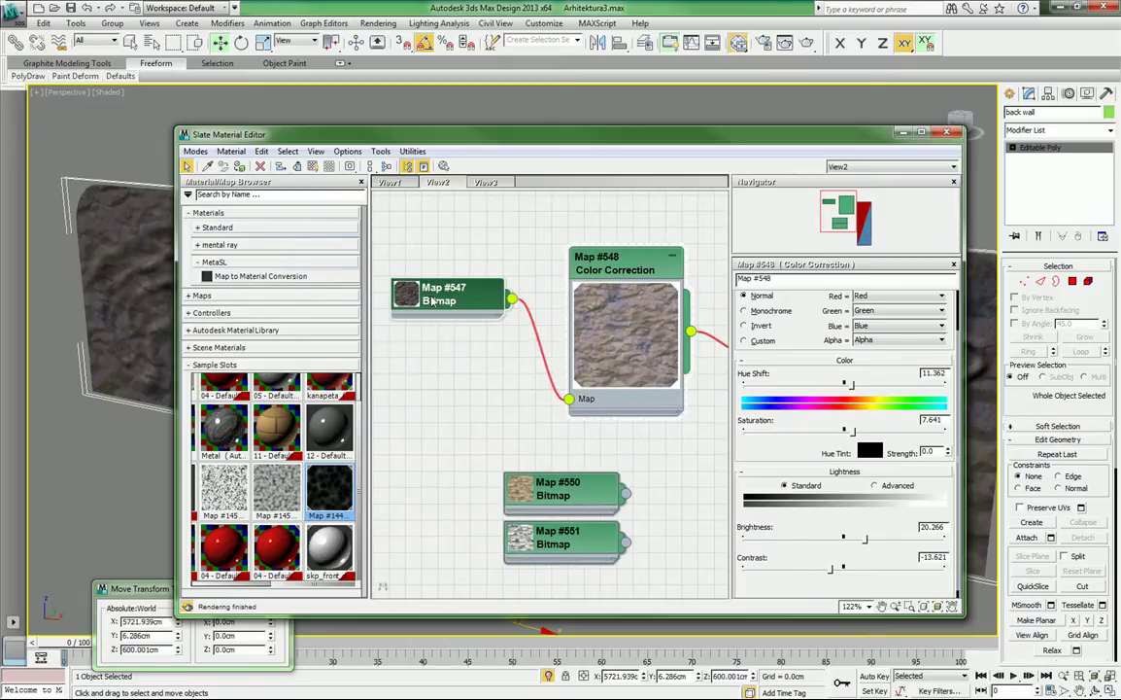
left_click_drag(622, 273, 605, 258)
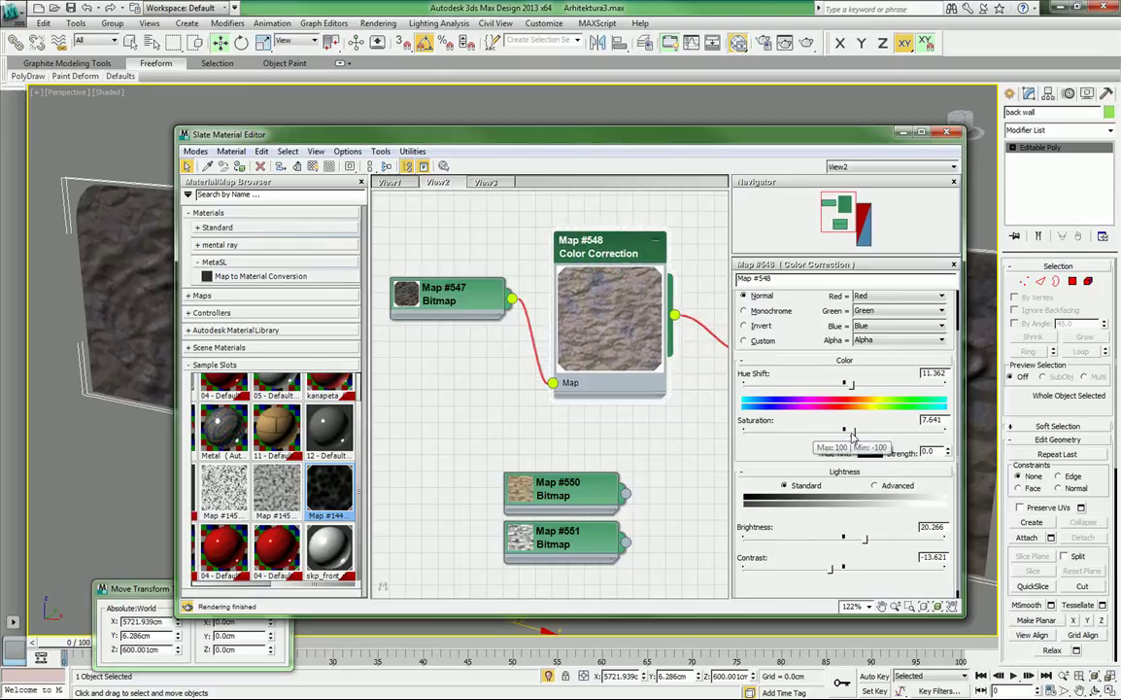
left_click_drag(855, 434, 846, 433)
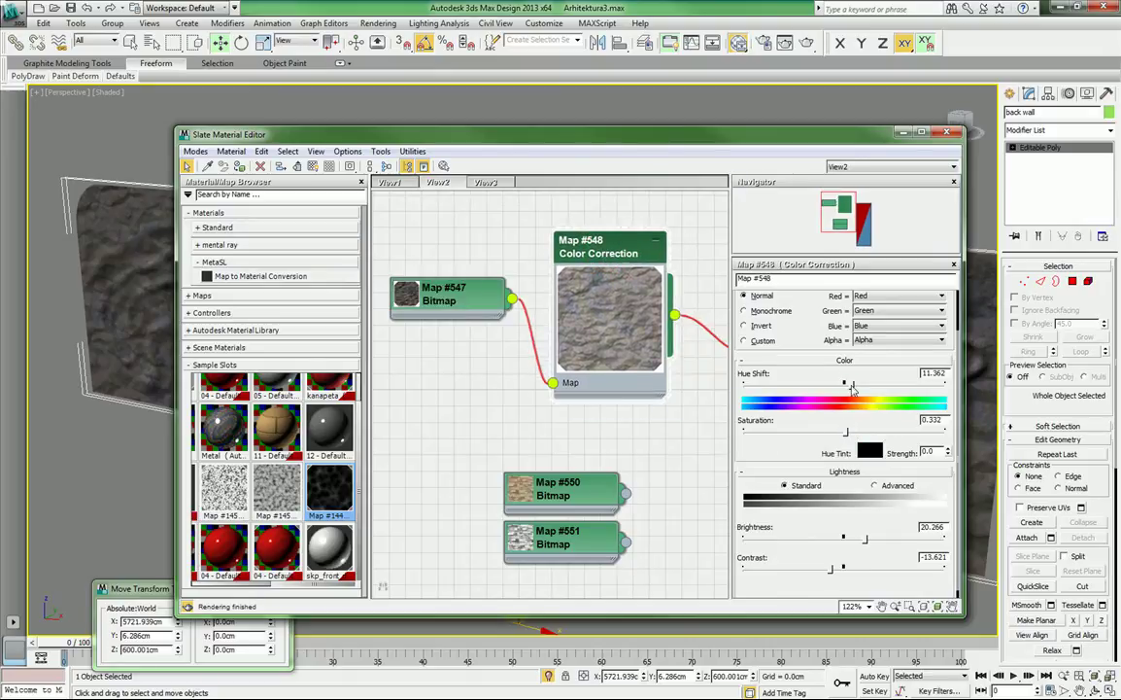
left_click_drag(852, 388, 847, 387)
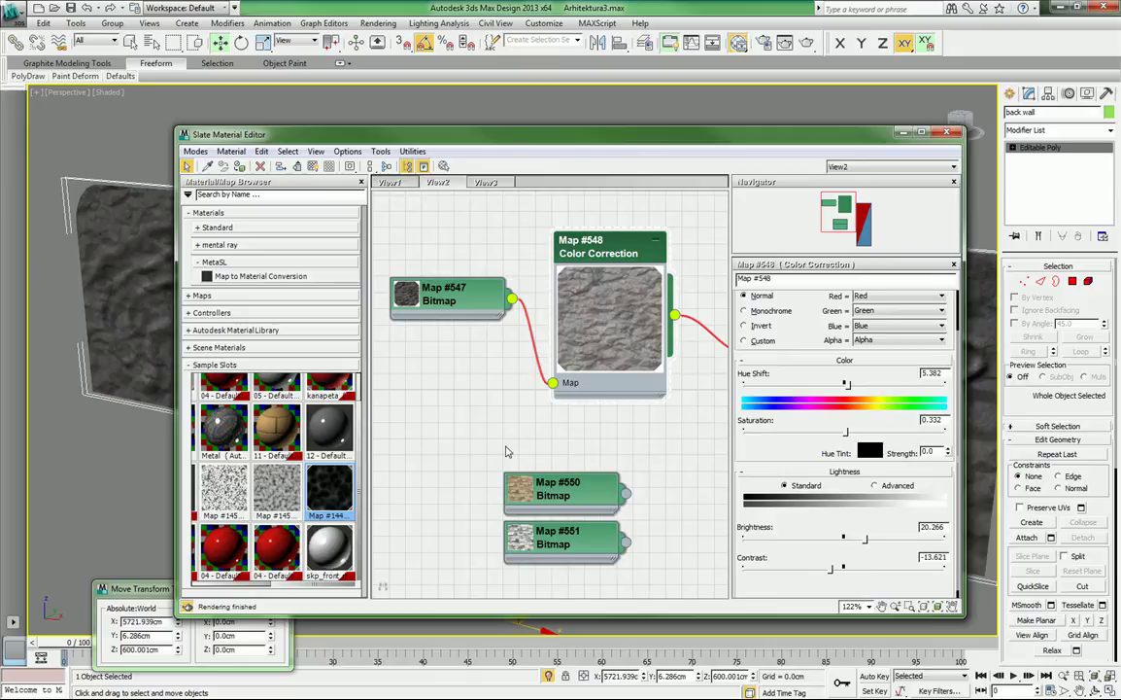
Collapse the Color Correction node's preview, line the node up between the rock bitmap and Ceramic material, and enlarge its preview again.
middle_click_drag(506, 450, 488, 428)
middle_click_drag(620, 423, 573, 399)
scroll(539, 421, "down", 2)
scroll(536, 418, "down", 1)
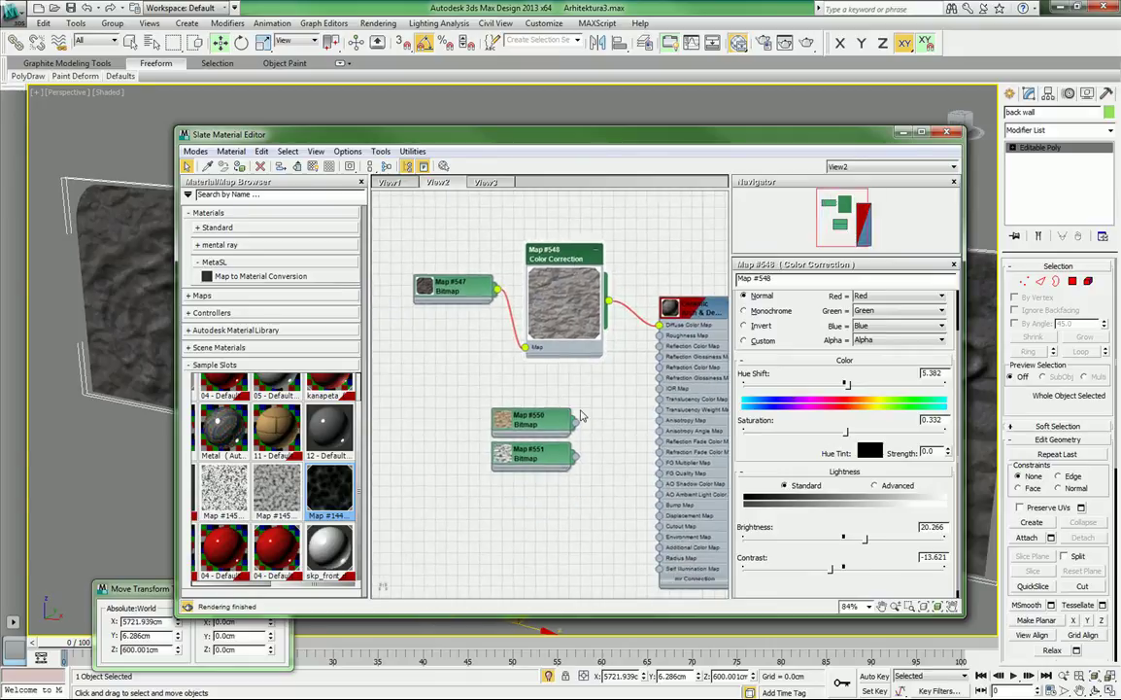
double_click(562, 313)
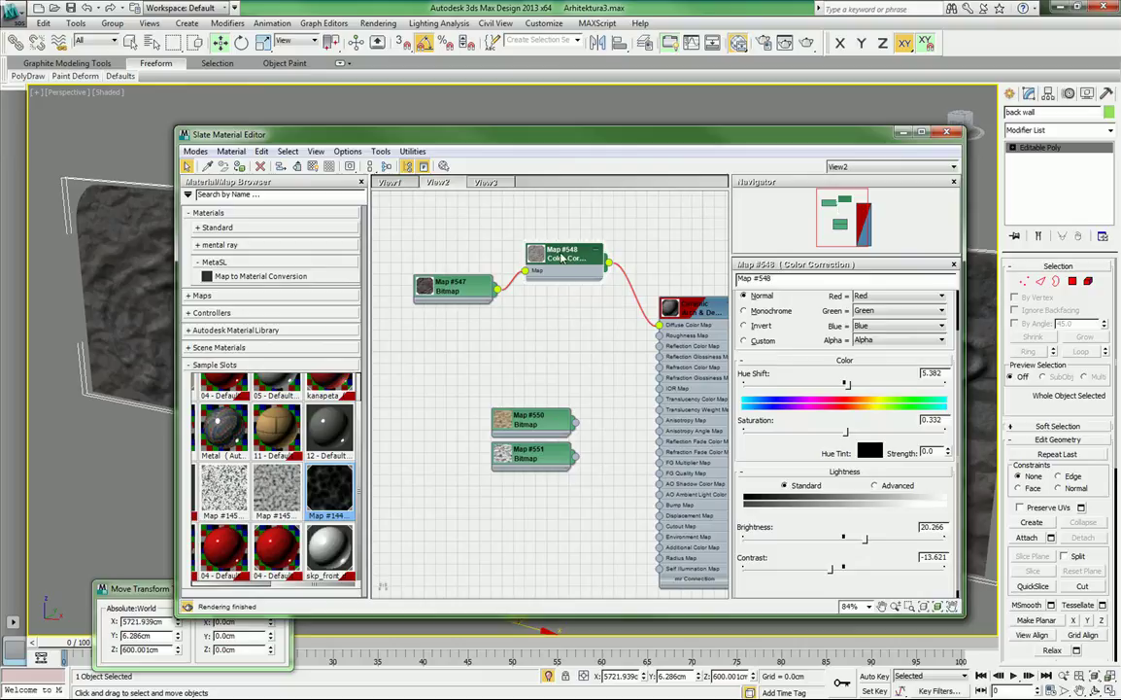
left_click_drag(562, 255, 584, 255)
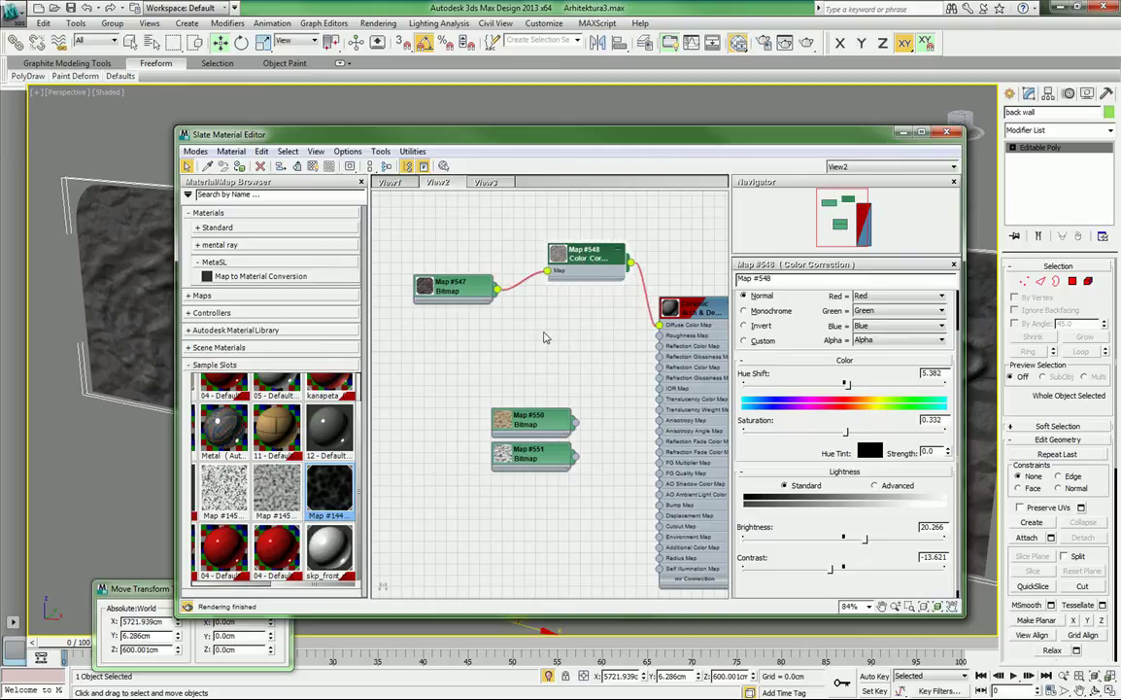
middle_click_drag(564, 315, 539, 323)
left_click_drag(561, 259, 550, 282)
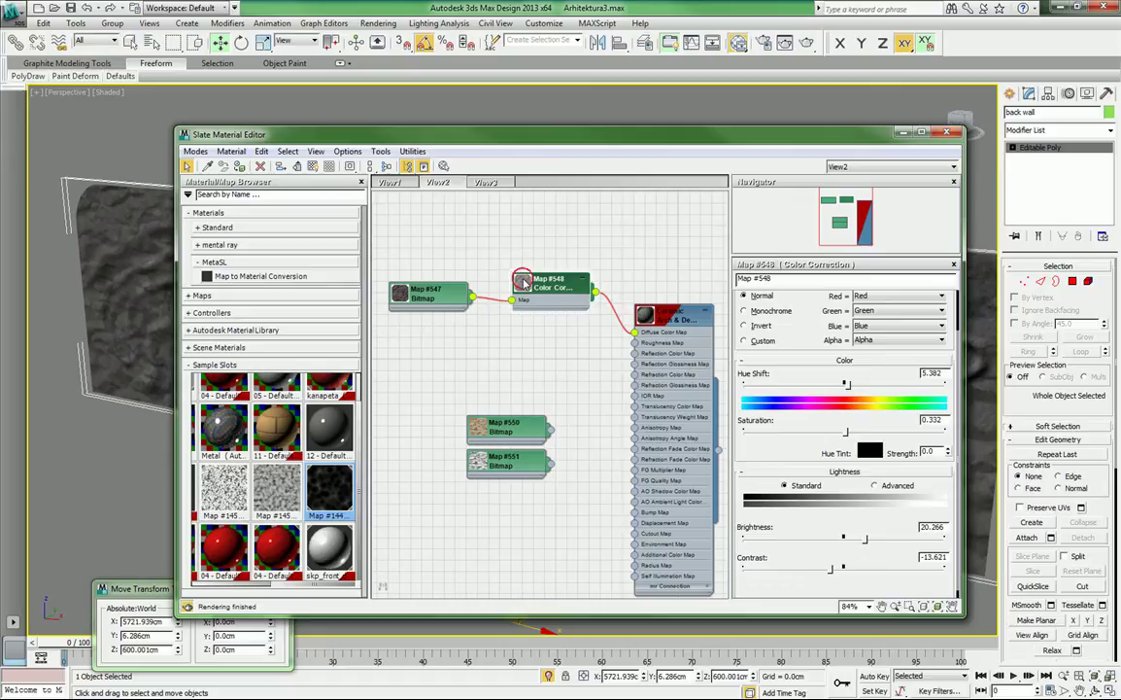
double_click(529, 287)
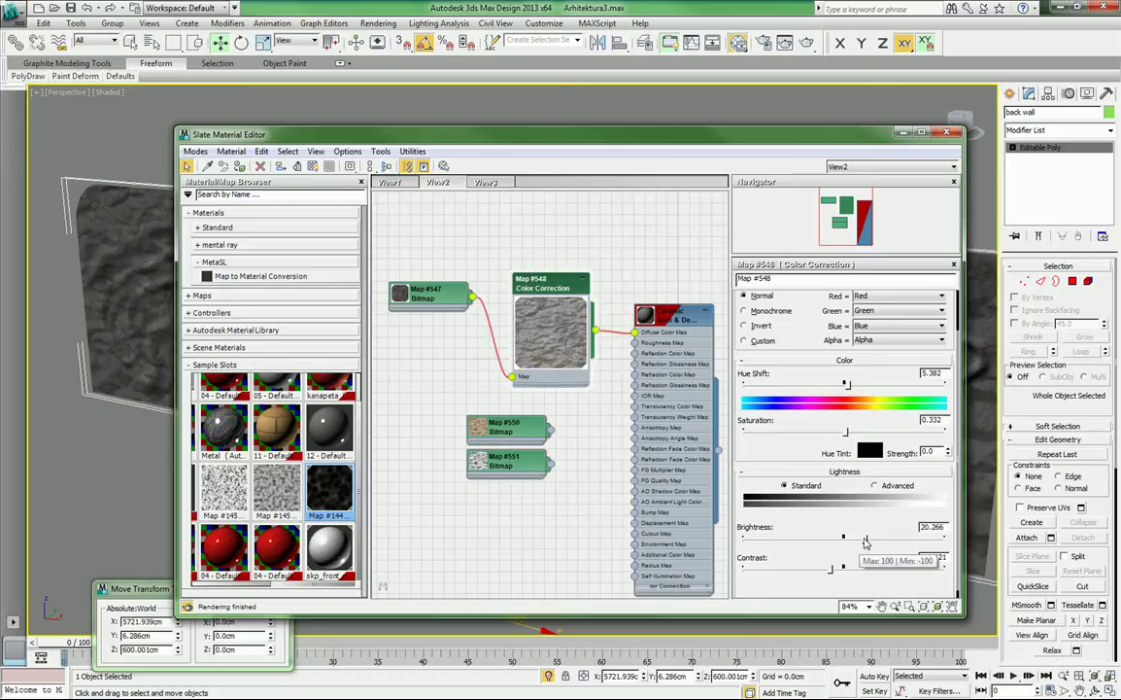
Lower the Color Correction map's brightness to about 10.3 and shift its node slightly away from the Ceramic material.
left_click_drag(864, 537, 854, 537)
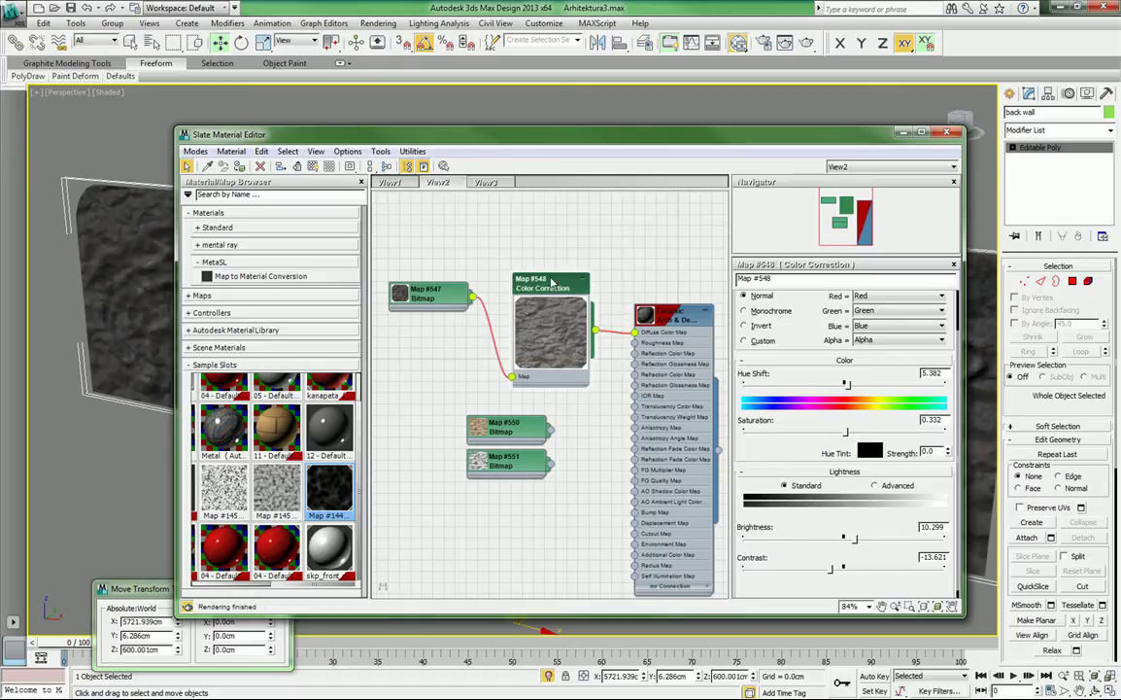
left_click_drag(546, 280, 535, 268)
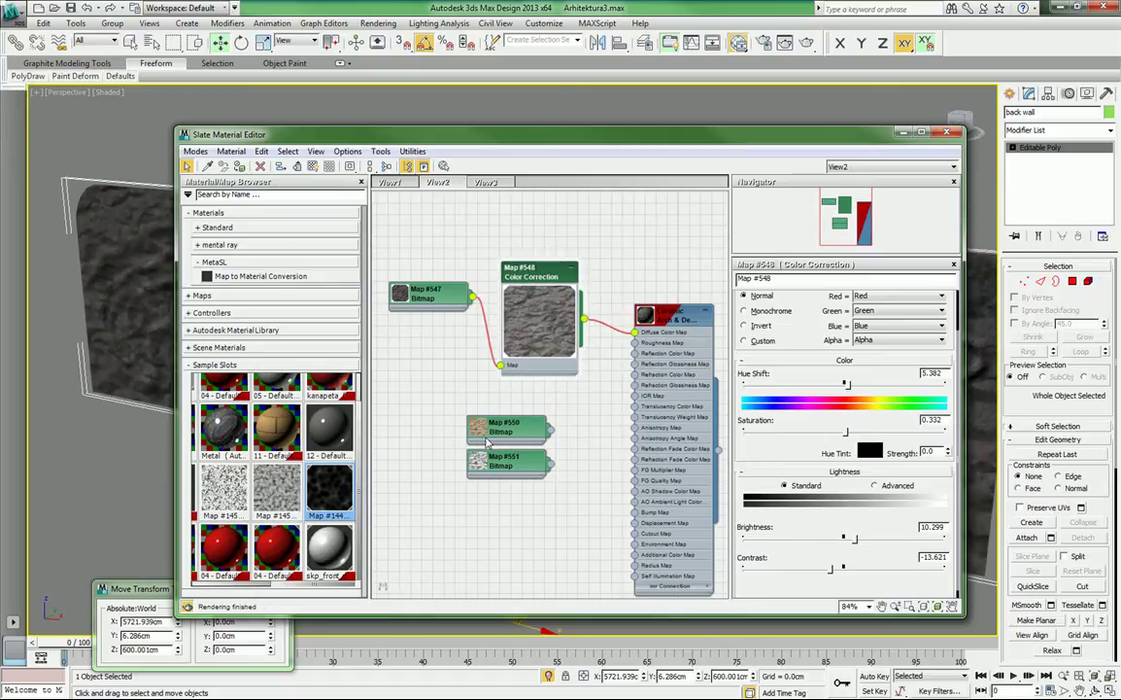
Enlarge the _Stone.jpg bitmap's preview and stack the two unconnected bitmap nodes beneath the rock bitmap.
double_click(488, 431)
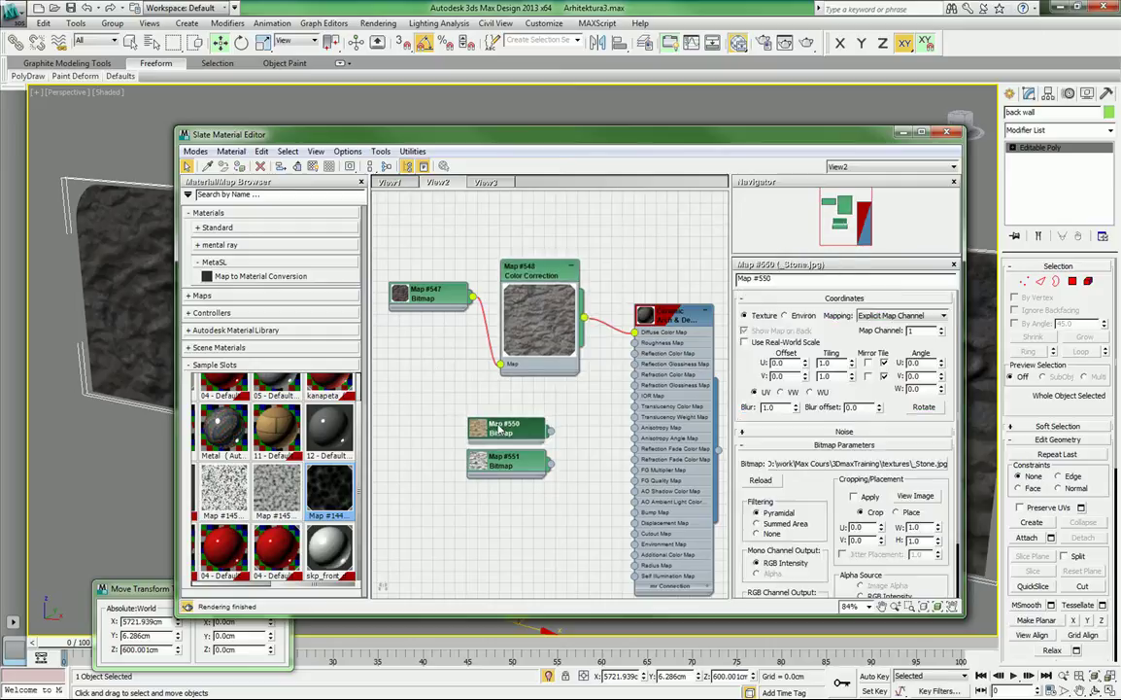
double_click(478, 430)
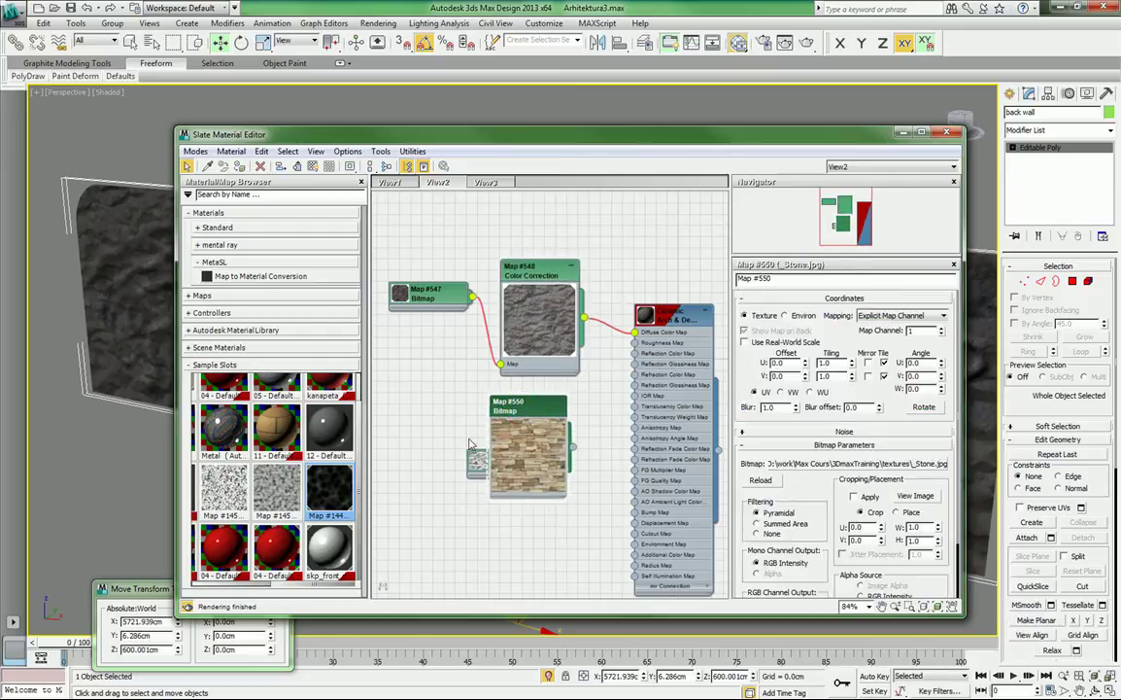
left_click_drag(524, 407, 414, 407)
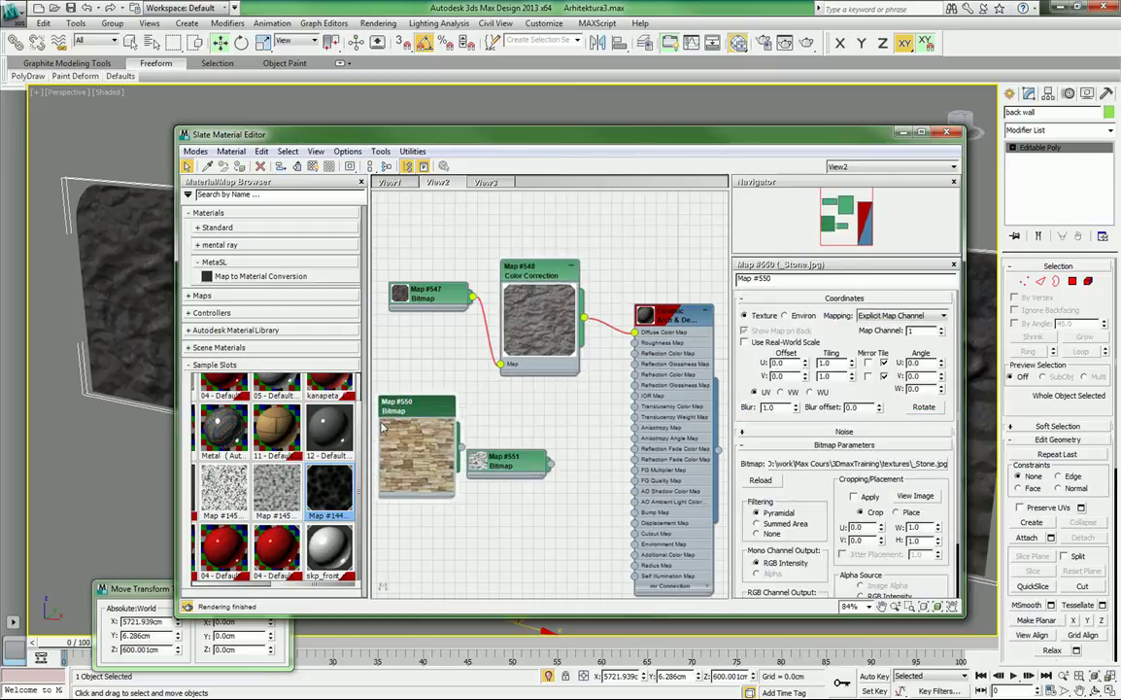
left_click_drag(501, 468, 412, 532)
middle_click_drag(428, 451, 479, 443)
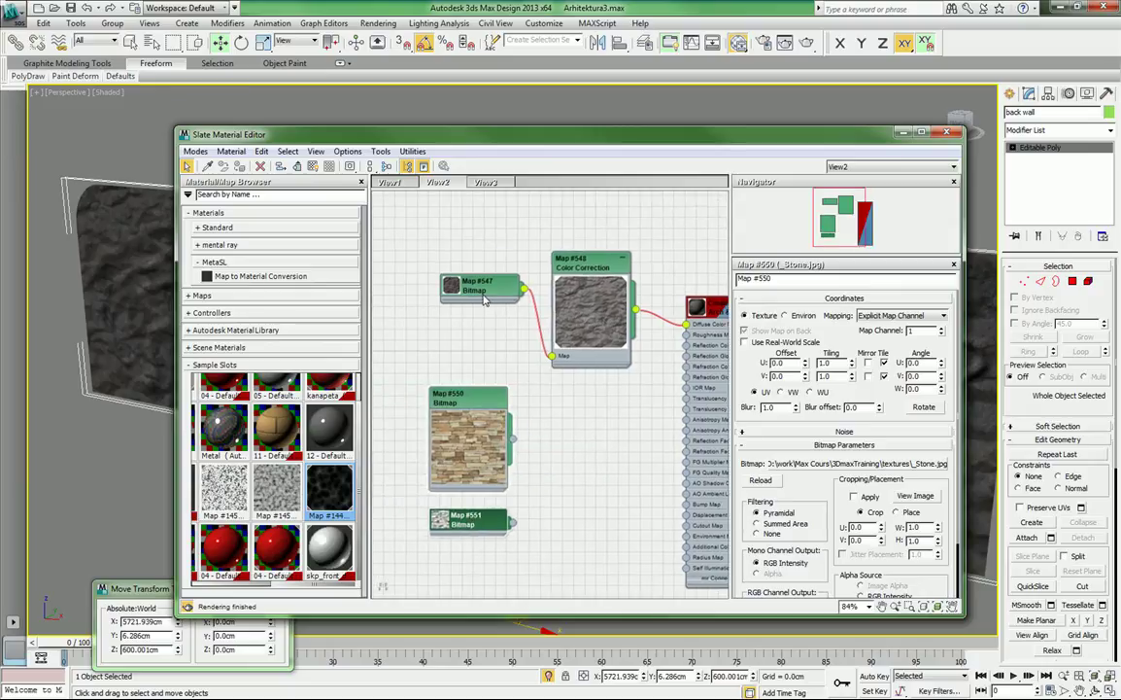
Move the rock bitmap and Color Correction nodes farther from the Ceramic material to make room for another node.
left_click_drag(456, 295, 387, 299)
left_click_drag(383, 299, 383, 293)
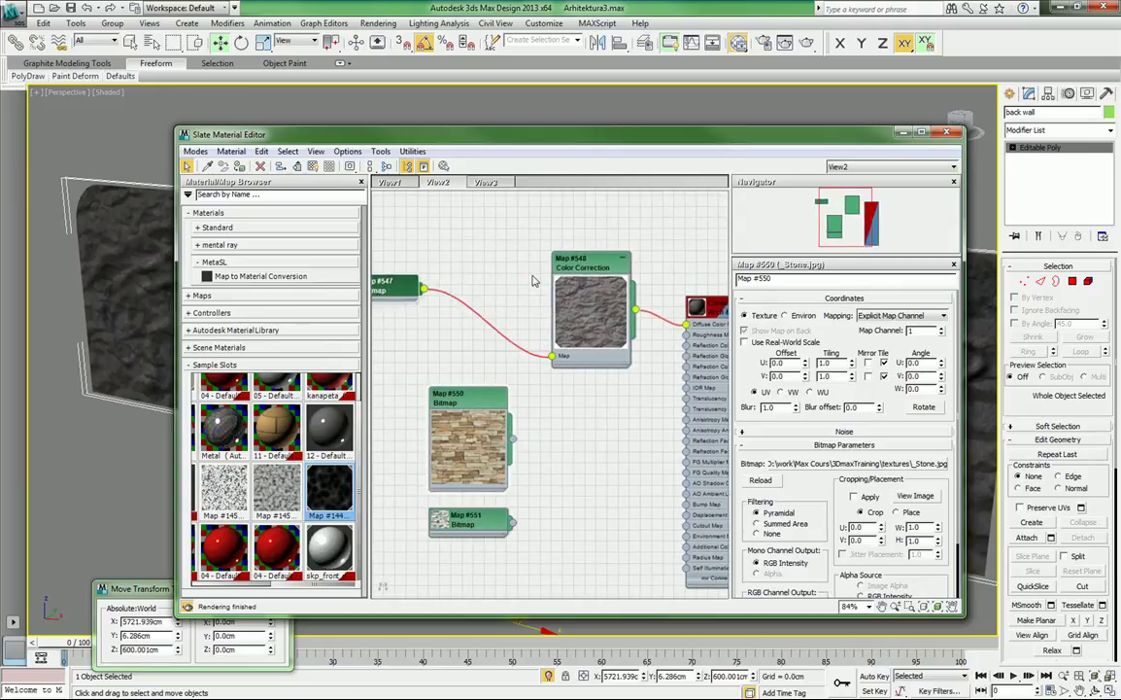
middle_click_drag(399, 379, 426, 375)
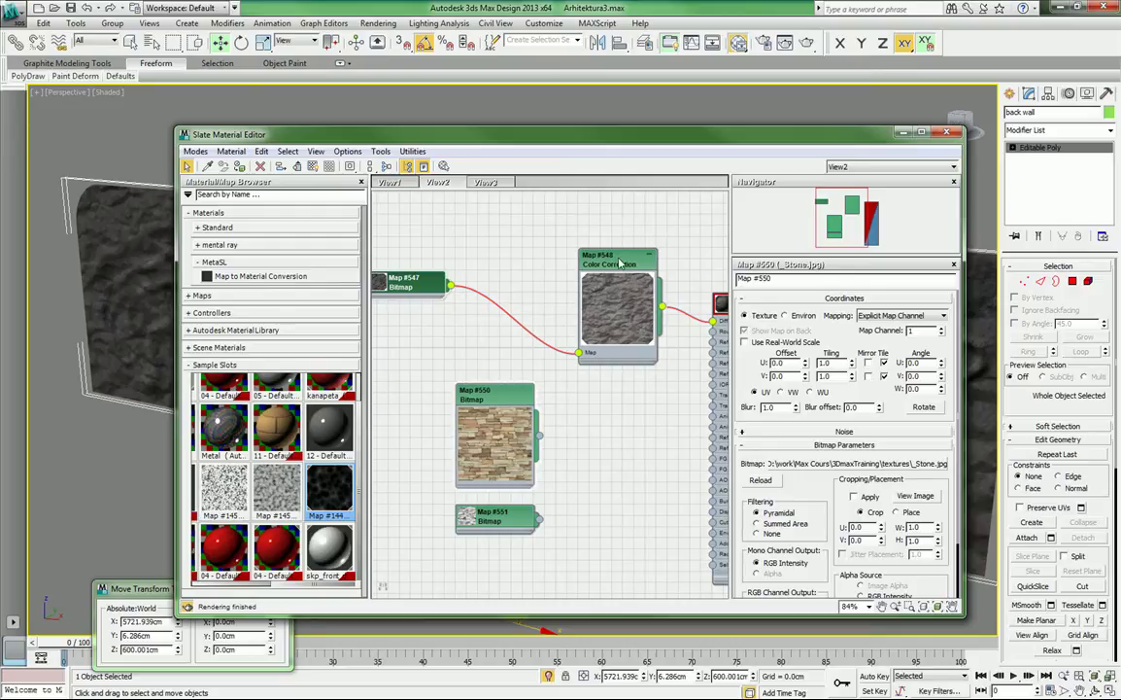
left_click_drag(619, 263, 517, 252)
middle_click_drag(619, 381, 546, 361)
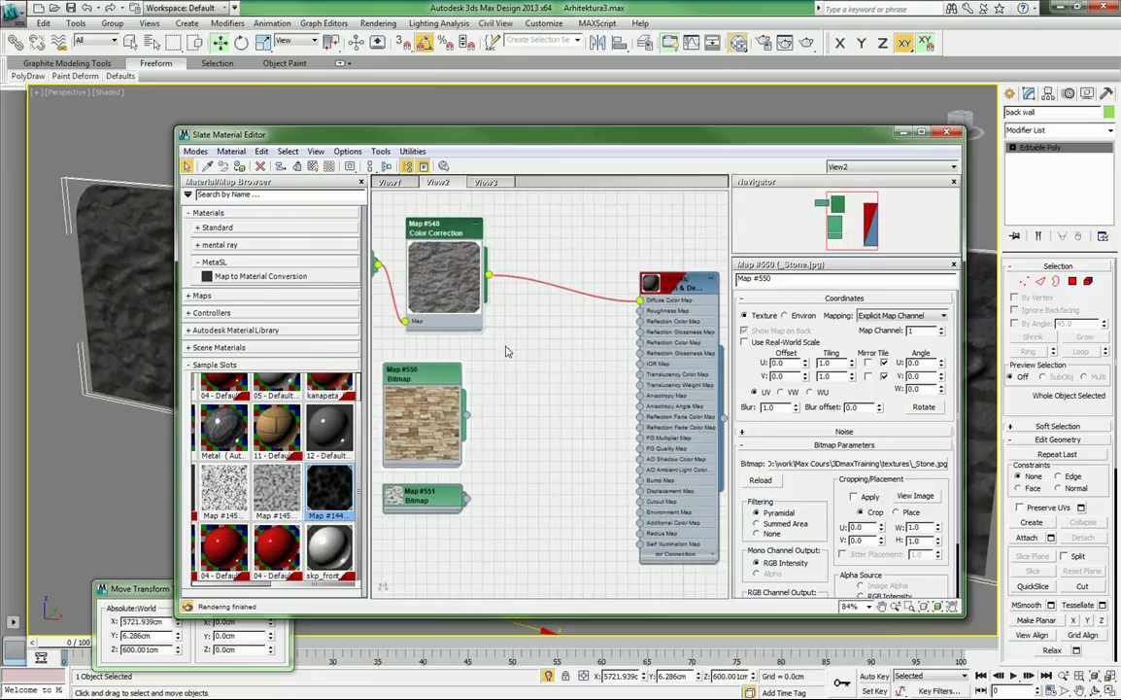
Add a standard Composite map between the Color Correction node and the Ceramic material, and open its parameters.
right_click(542, 242)
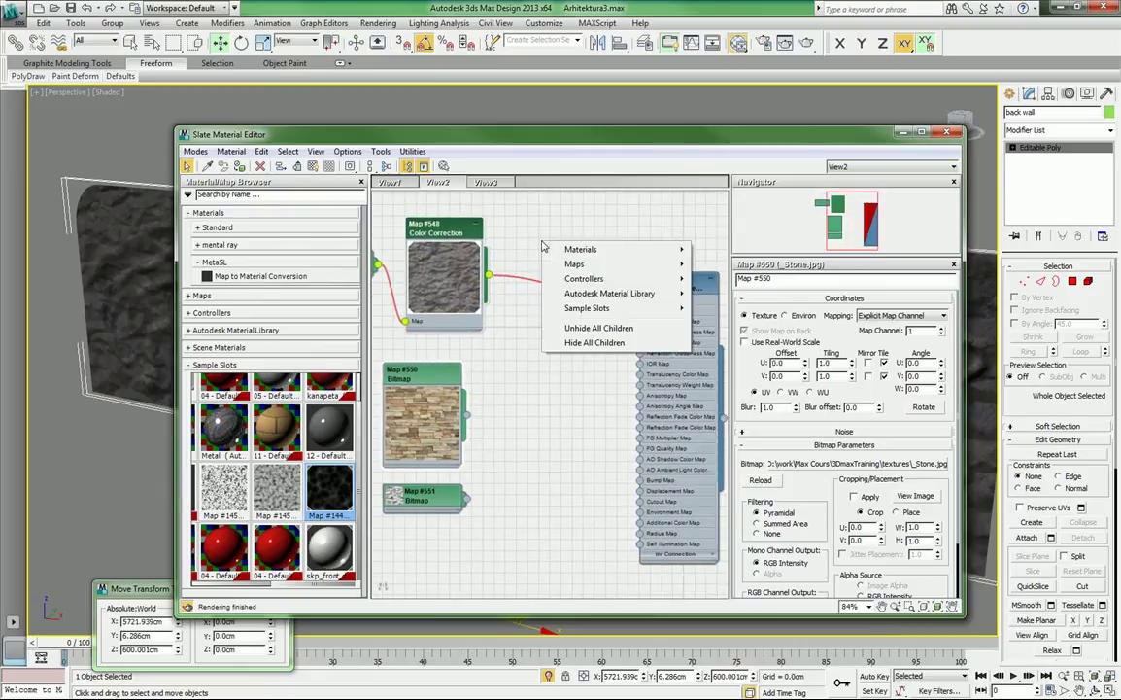
mouse_move(575, 264)
mouse_move(719, 265)
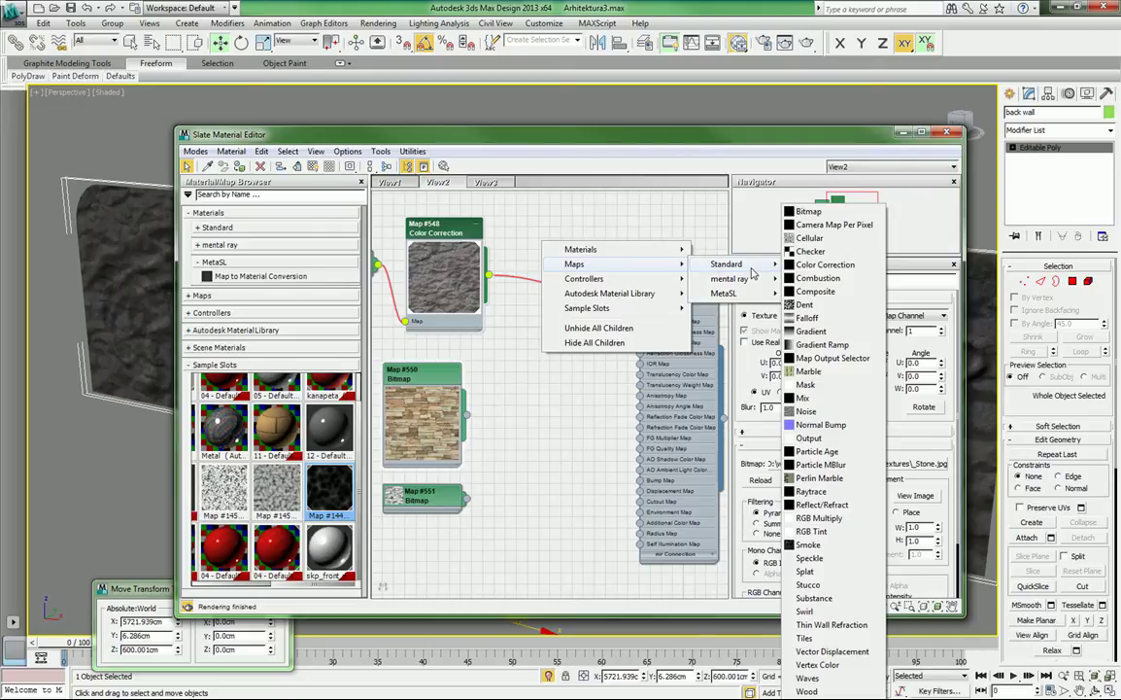
left_click(815, 291)
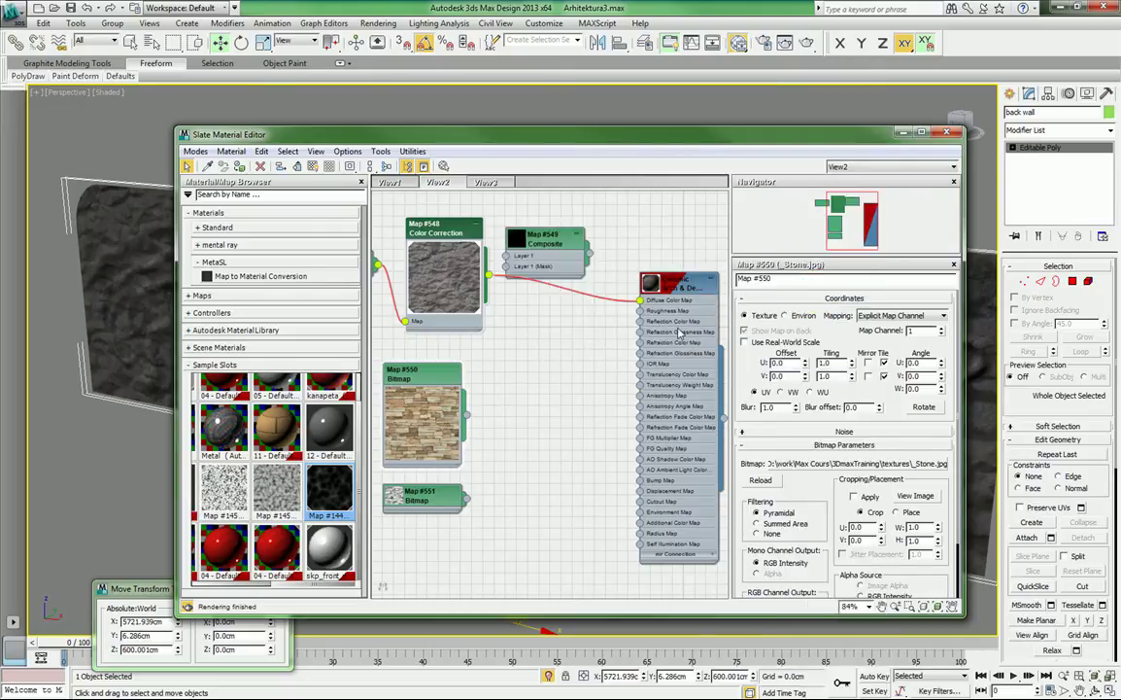
middle_click_drag(517, 363, 566, 357)
left_click_drag(600, 237, 614, 237)
double_click(614, 237)
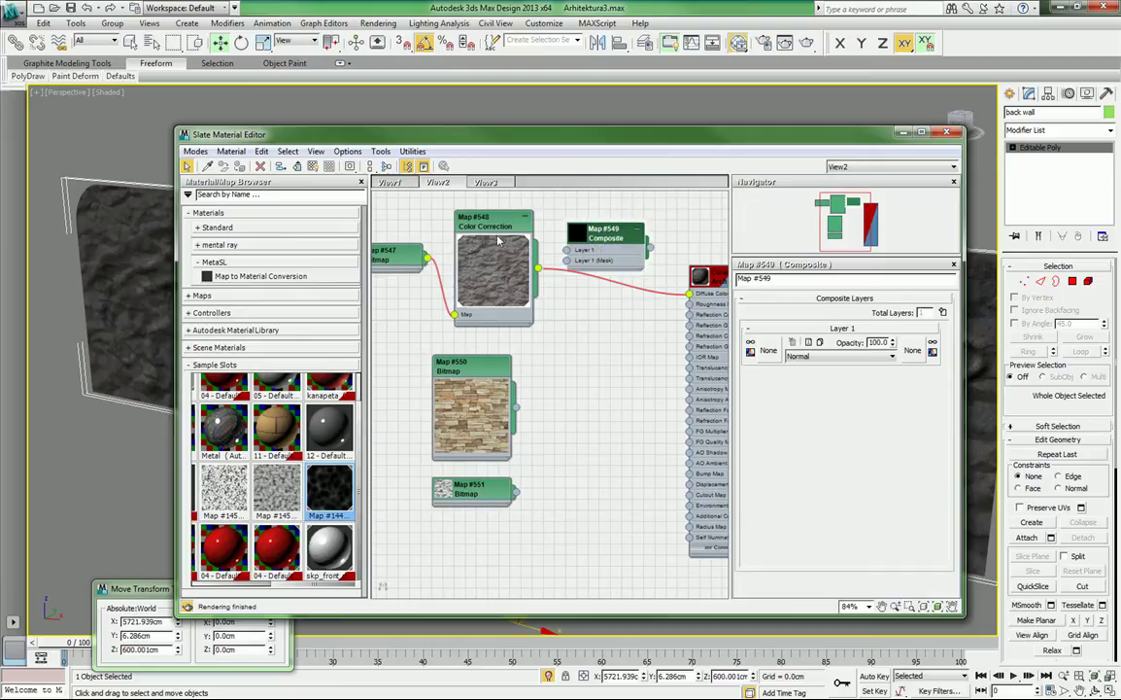
Space out the rock bitmap and Color Correction nodes, and reroute the Color Correction output from the Ceramic's diffuse input to Composite Layer 1.
middle_click_drag(577, 352, 620, 369)
left_click_drag(451, 278, 384, 290)
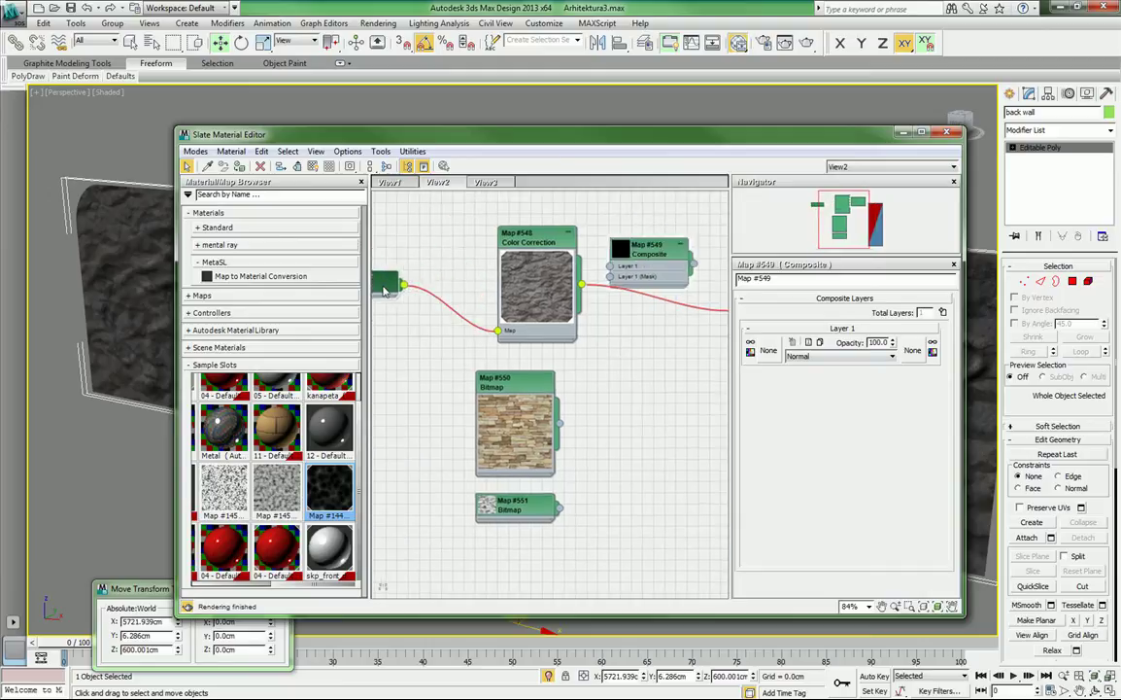
left_click_drag(517, 235, 462, 234)
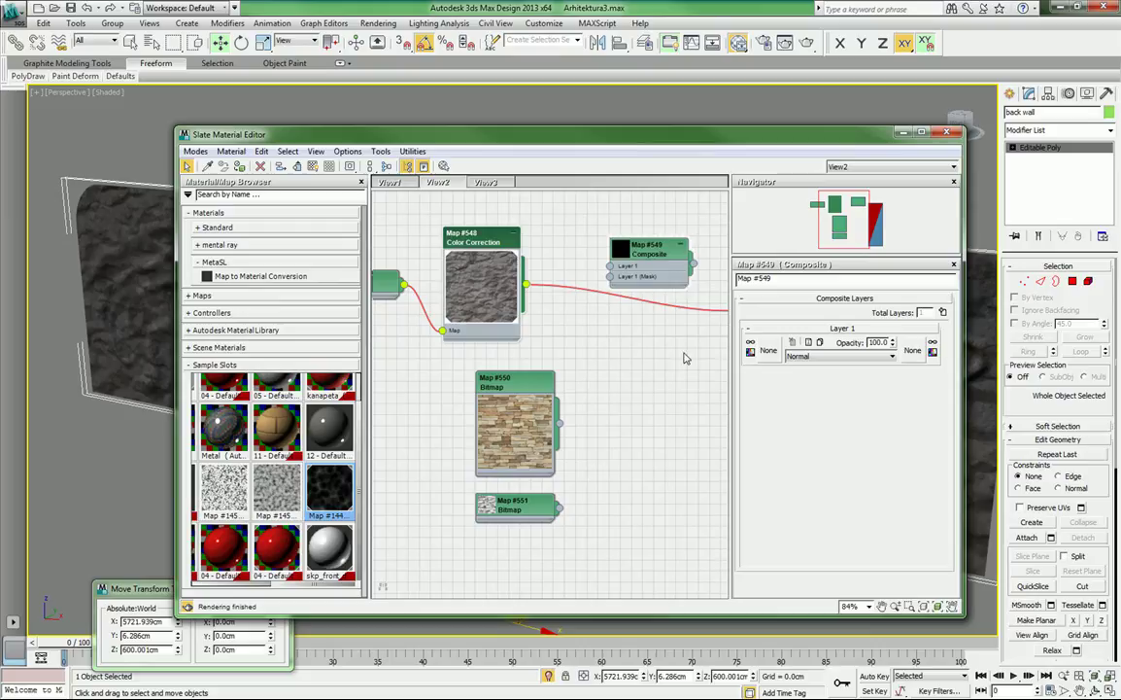
middle_click_drag(684, 357, 605, 355)
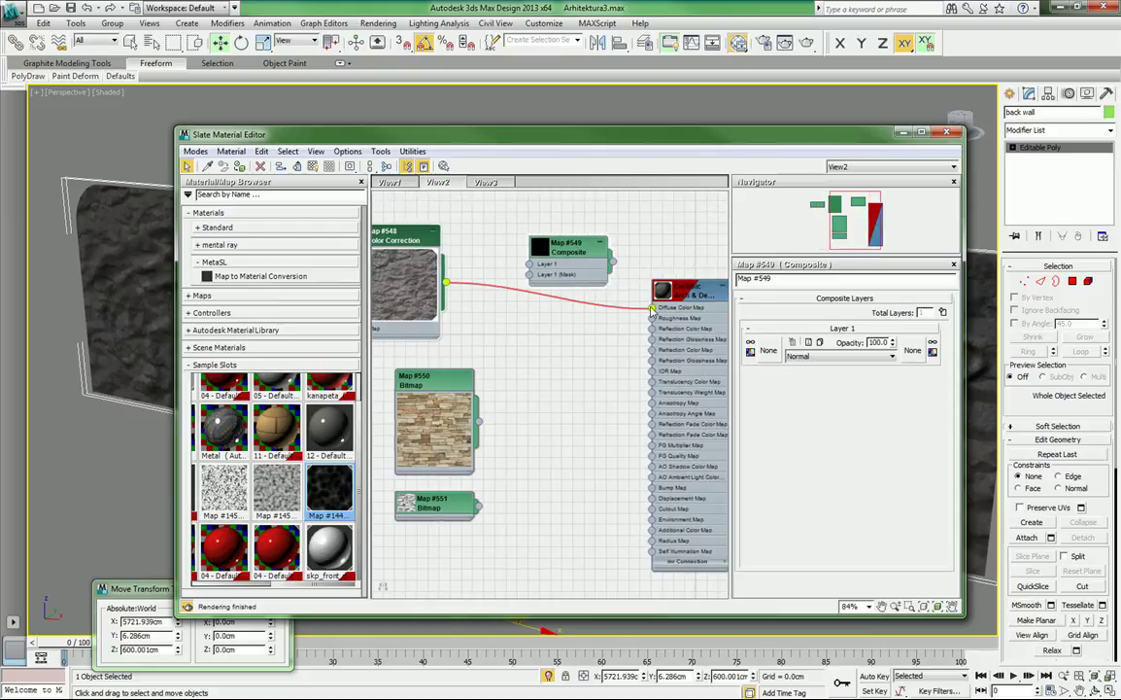
left_click_drag(651, 308, 567, 296)
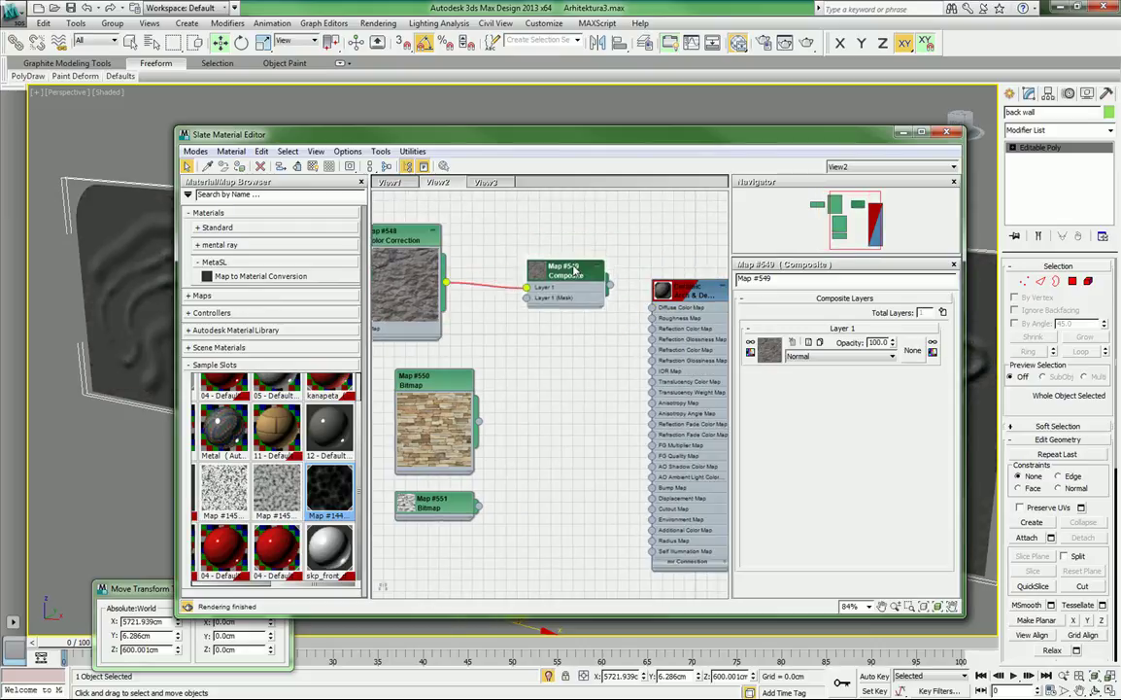
Add a second layer to the Composite map and connect the stone bitmap to Layer 2.
left_click(943, 312)
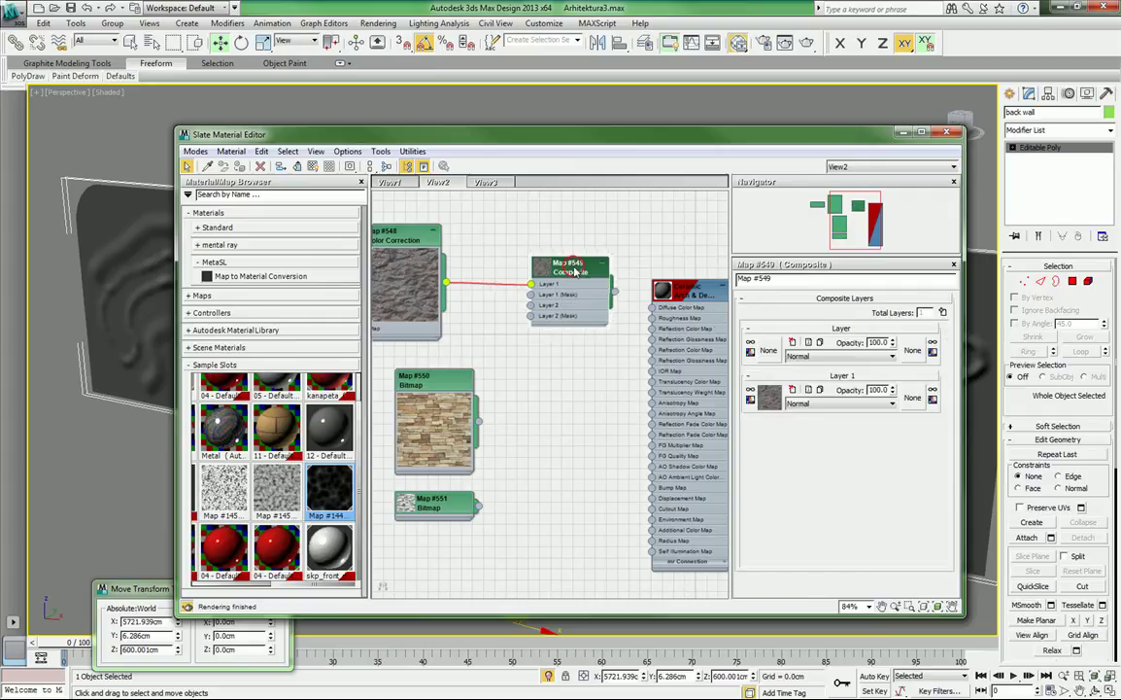
left_click_drag(574, 272, 574, 263)
left_click_drag(479, 420, 529, 296)
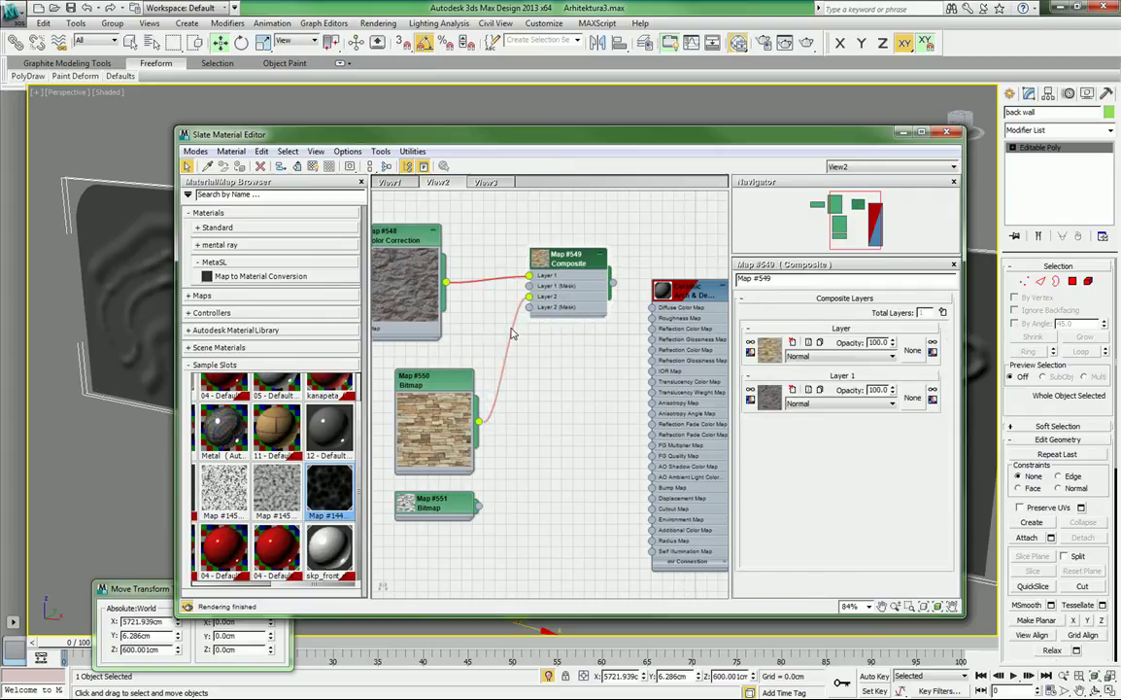
Connect the Composite map to the Ceramic material's Diffuse Color Map and enlarge the Composite node's preview.
left_click_drag(614, 285, 650, 309)
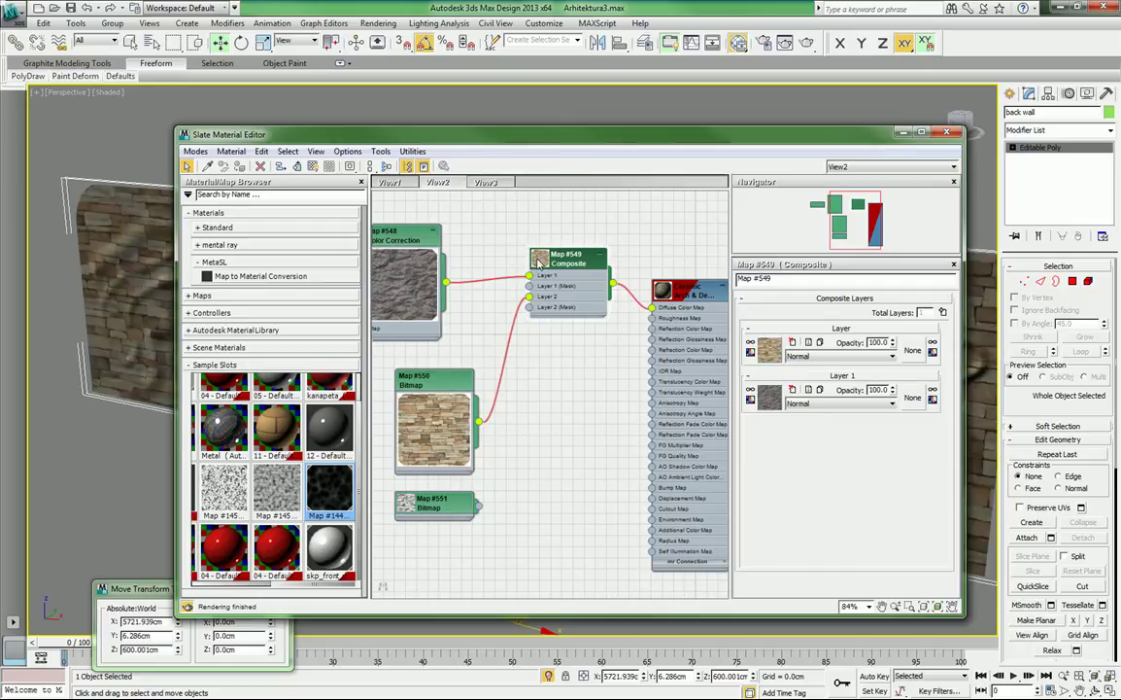
double_click(540, 258)
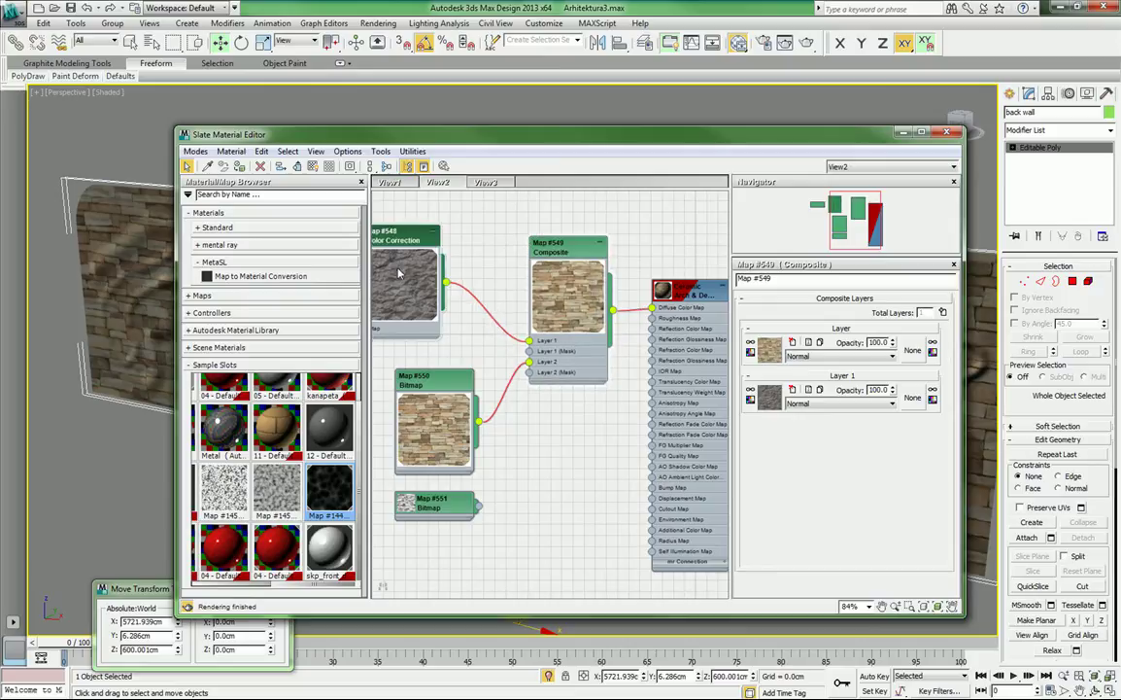
left_click_drag(578, 251, 578, 229)
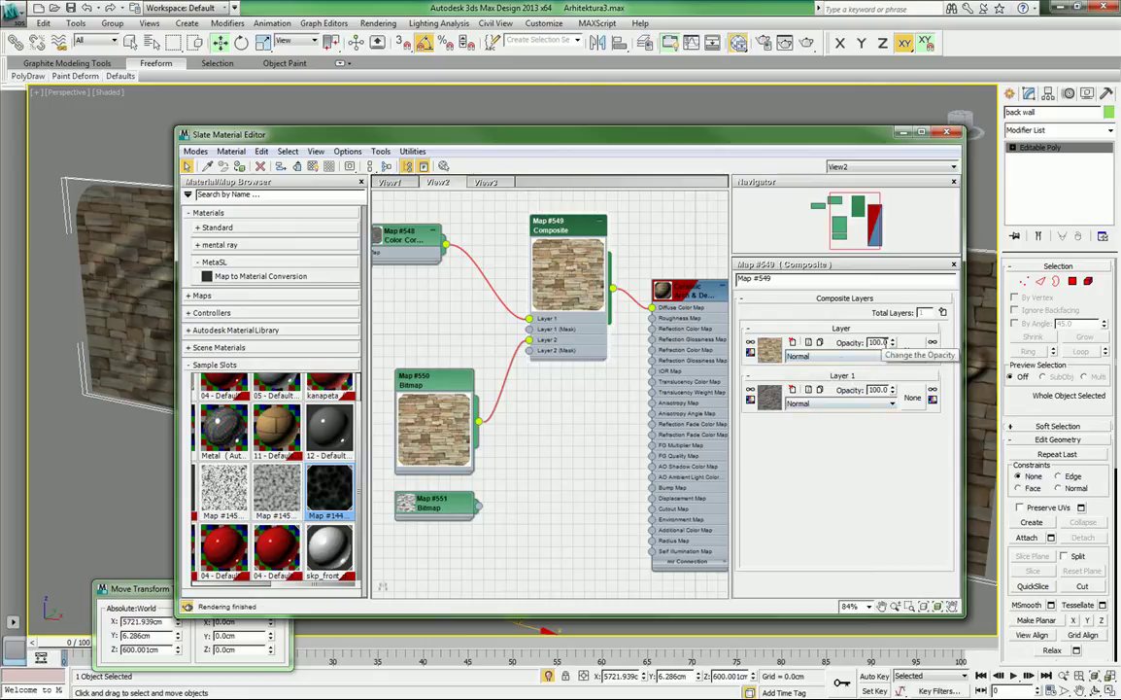
Set the opacity of the Composite map's stone layer to 50.
double_click(859, 342)
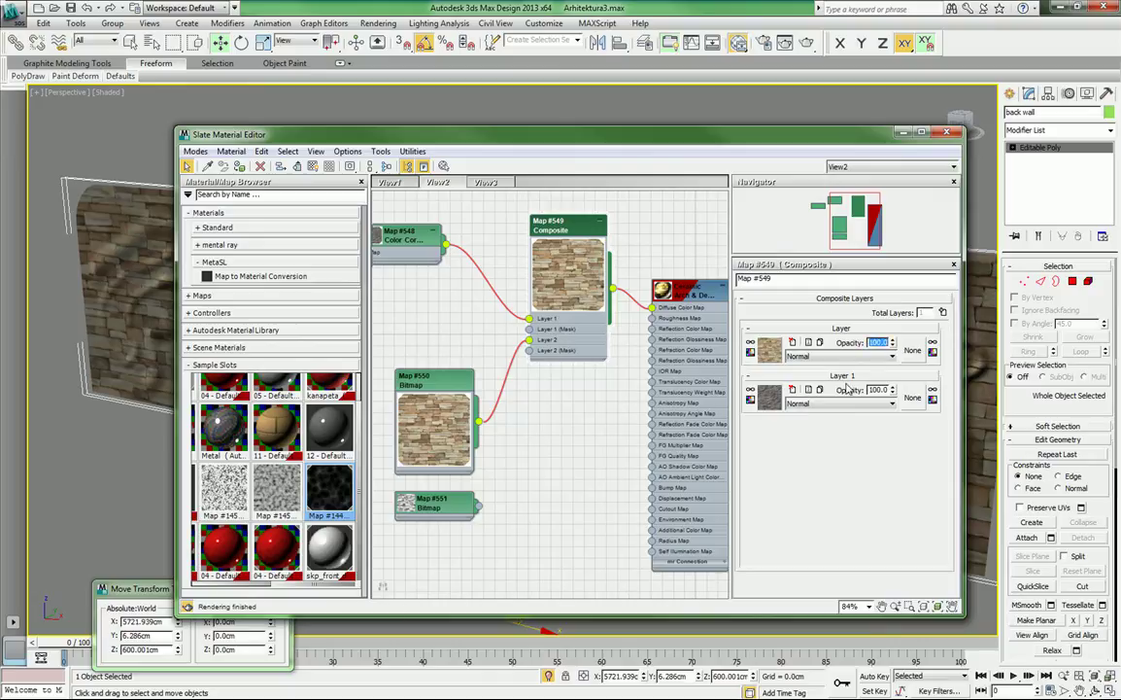
type("50")
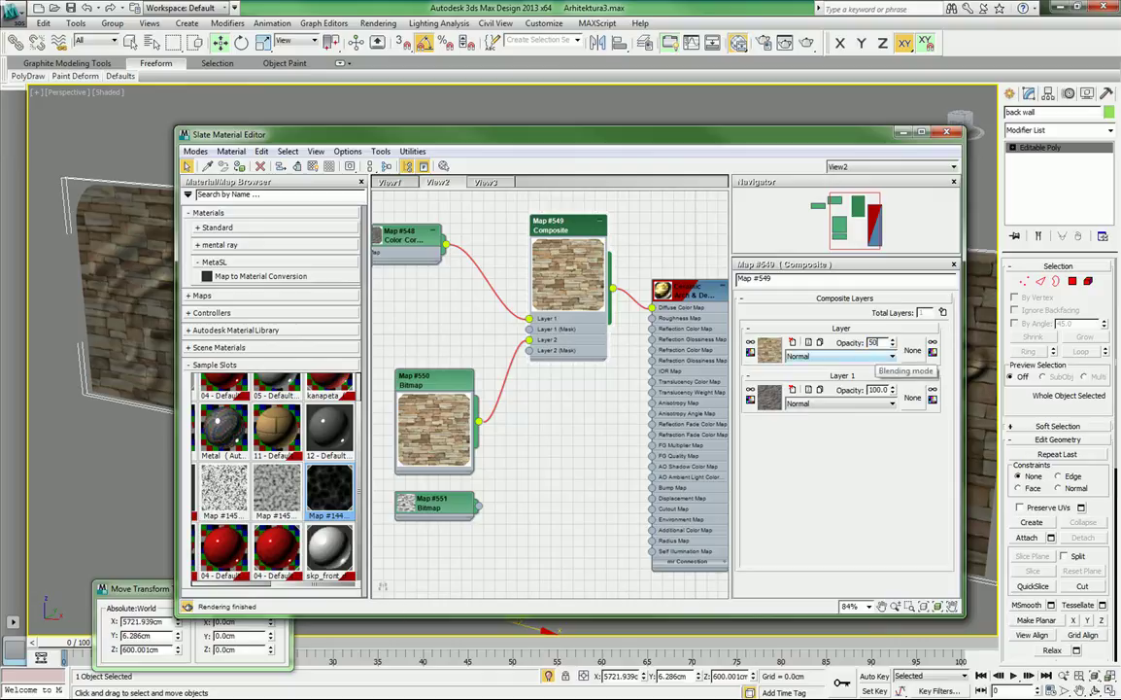
key("Return")
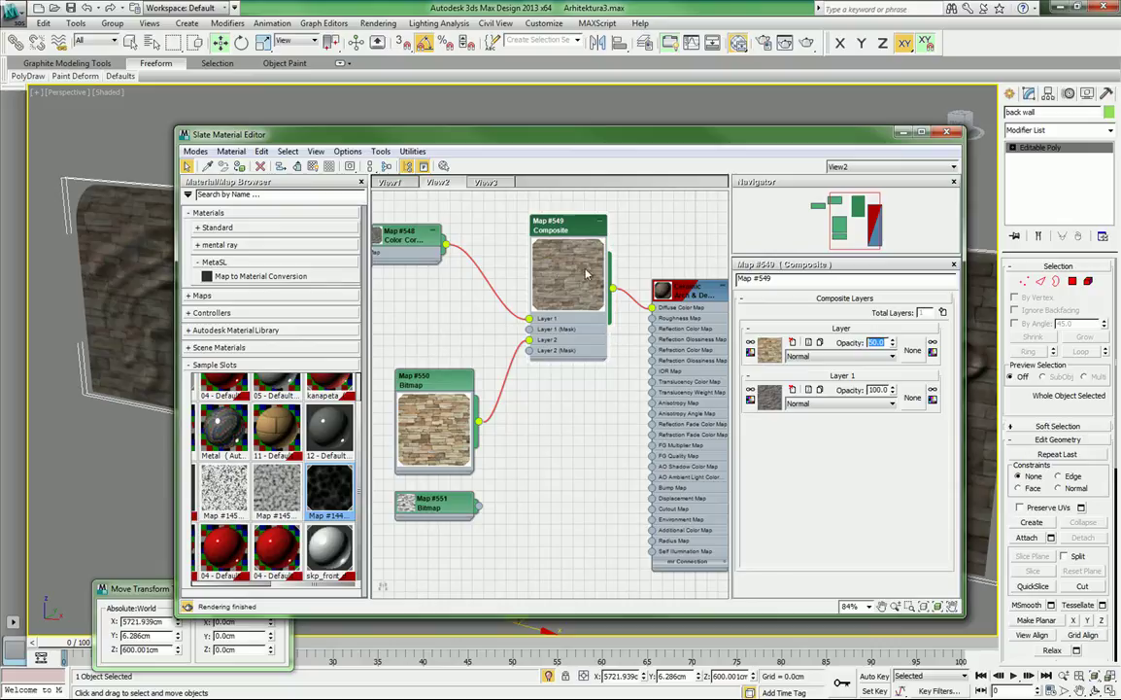
Uncover the back wall and inspect the blended texture up close around the smiley relief.
left_click_drag(406, 133, 617, 140)
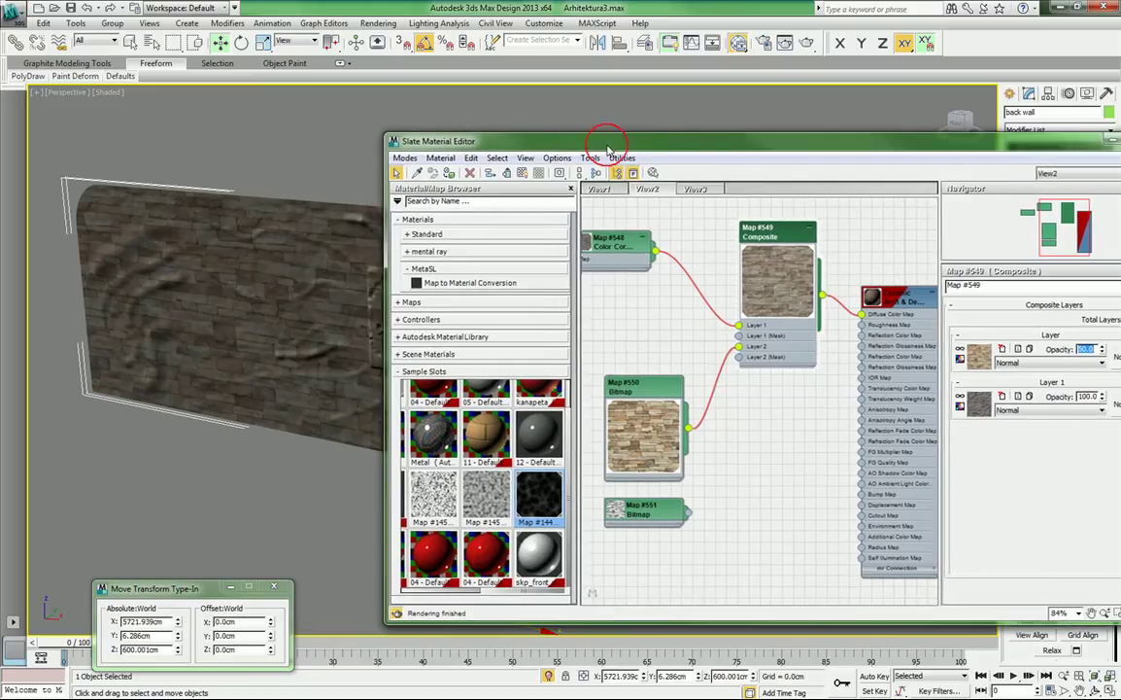
scroll(283, 314, "up", 4)
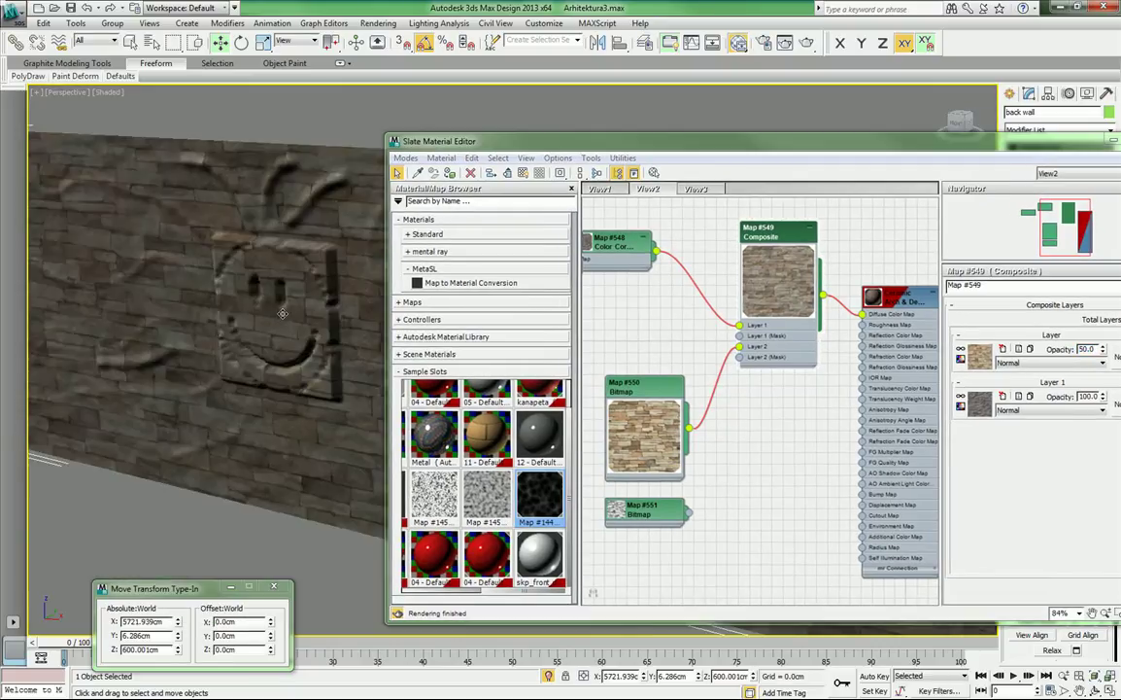
middle_click_drag(282, 313, 160, 240)
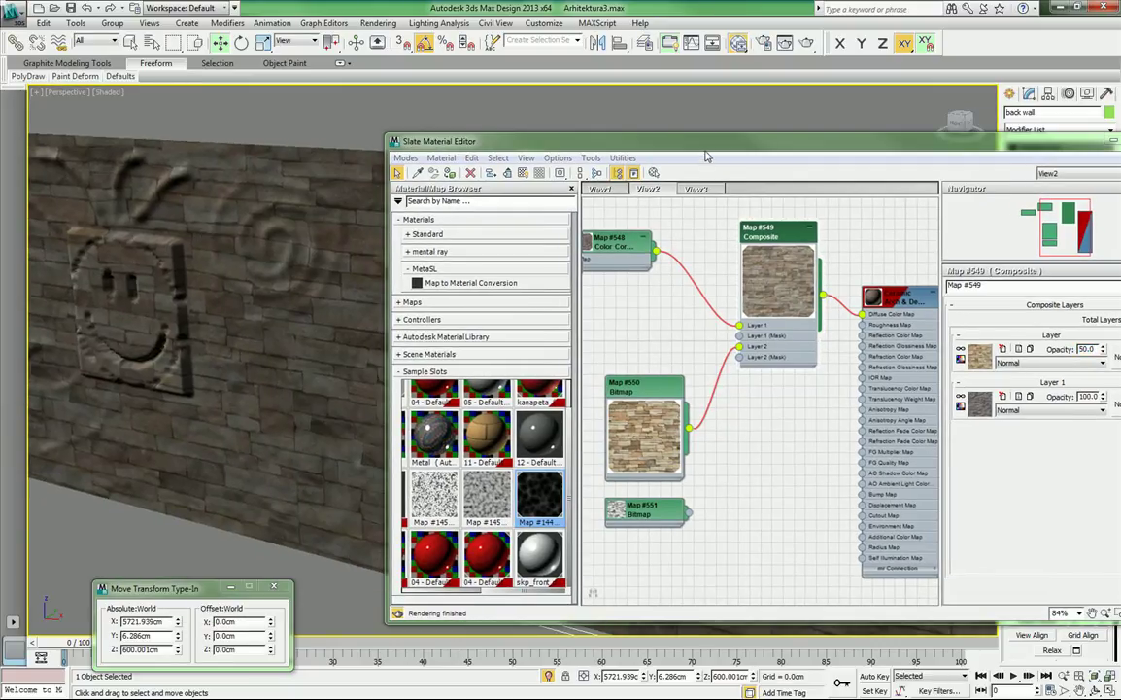
left_click_drag(698, 146, 500, 141)
Reduce the Composite map's stone layer opacity to 0, and raise it to 23 while comparing the node's preview.
scroll(578, 294, "up", 5)
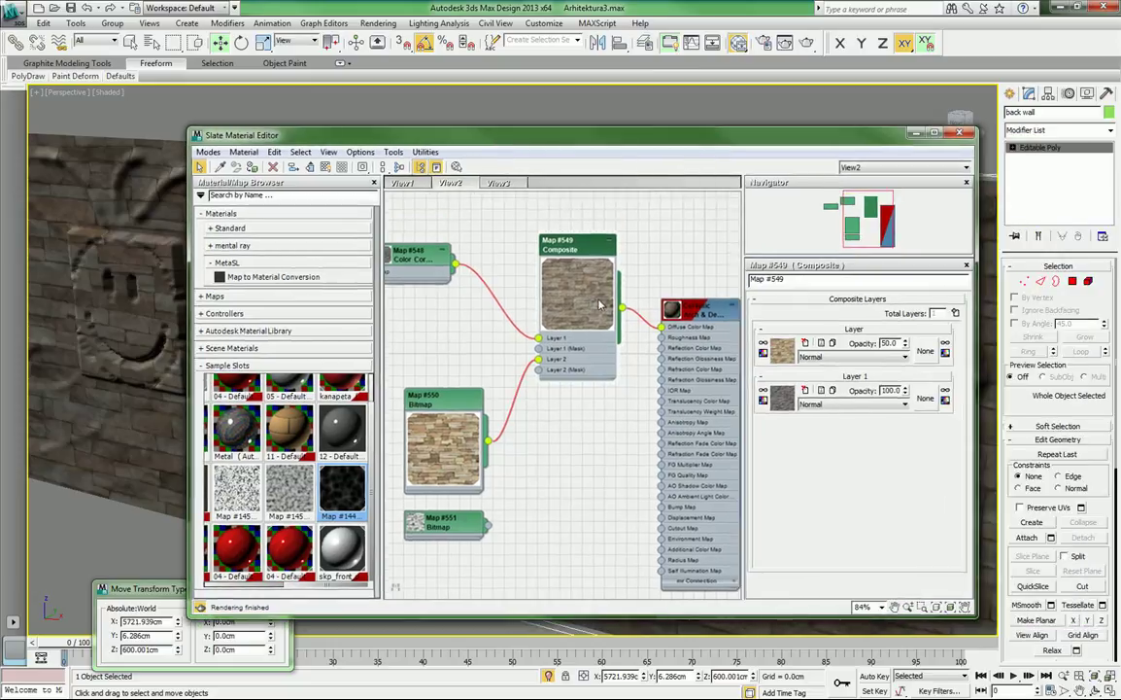
scroll(578, 293, "up", 2)
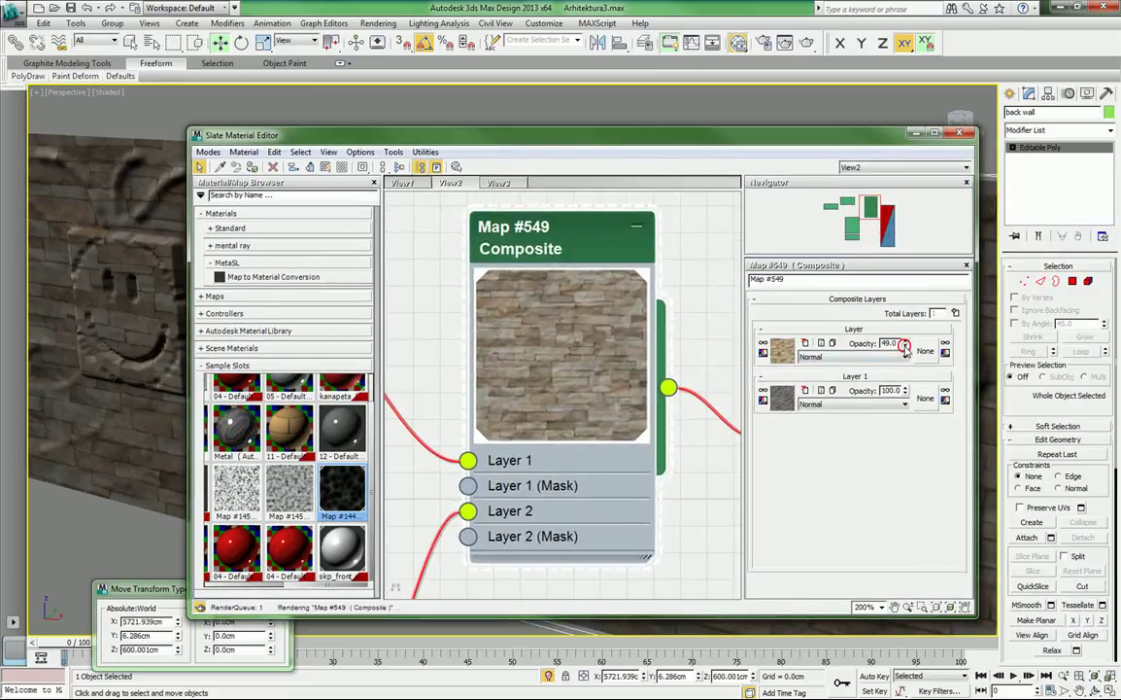
left_click_drag(906, 346, 907, 390)
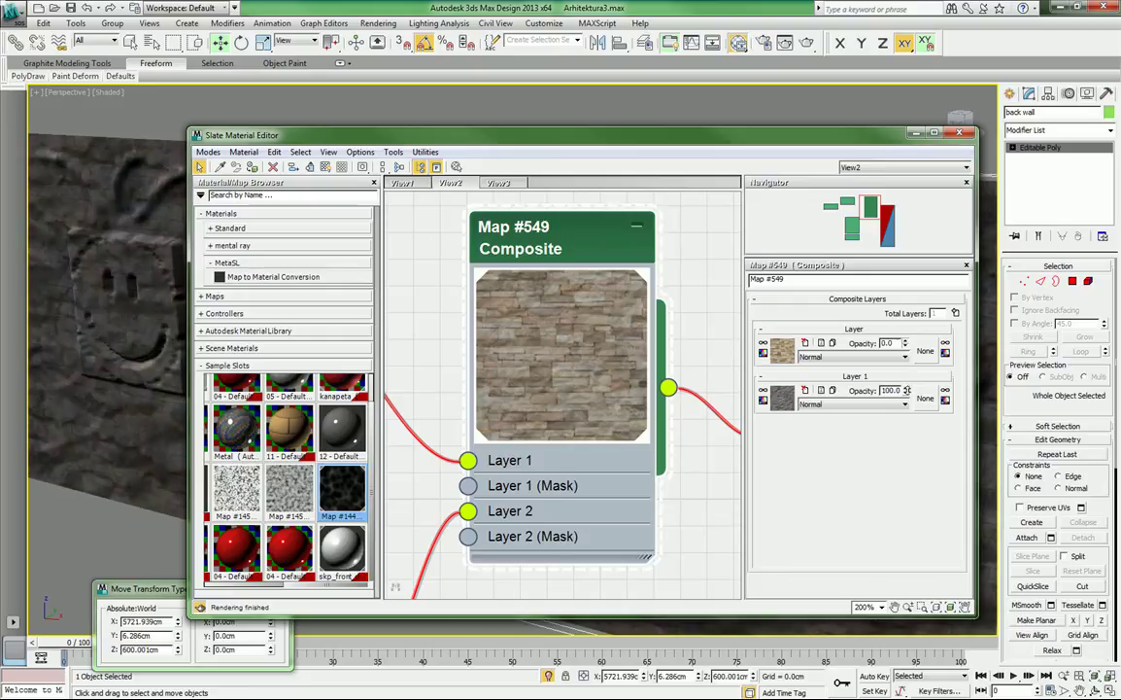
left_click(905, 340)
left_click(905, 340)
left_click(904, 340)
left_click(905, 341)
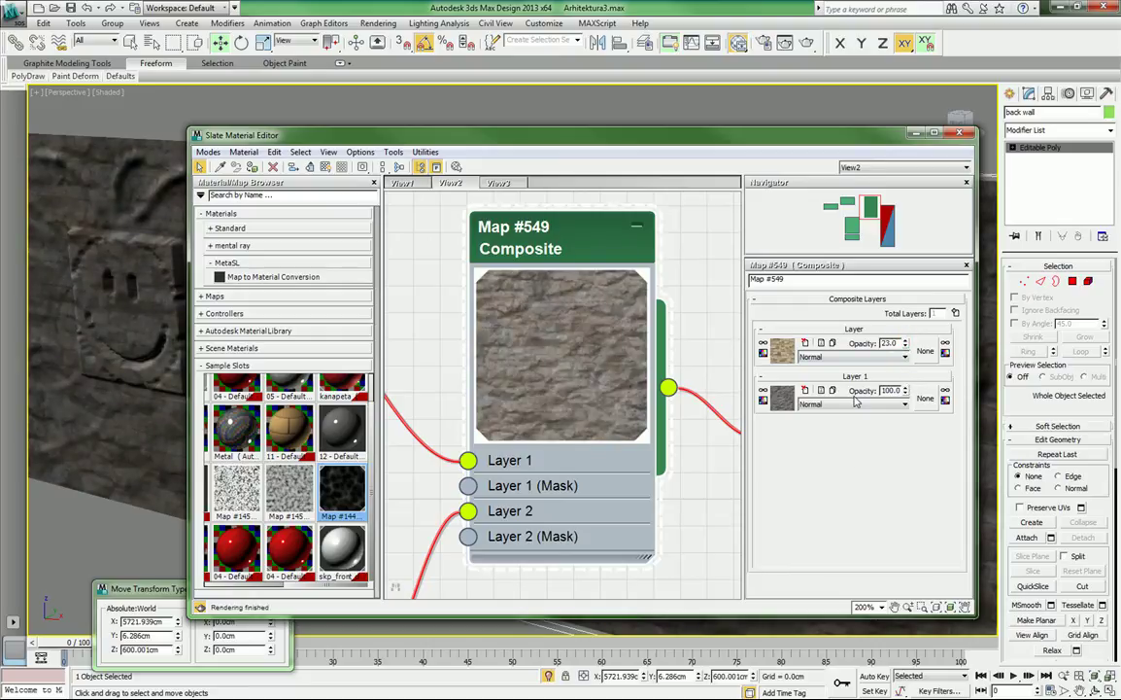
Try blending modes from Average and Subtract through to Linear Burn on the Composite map's stone layer.
left_click(905, 356)
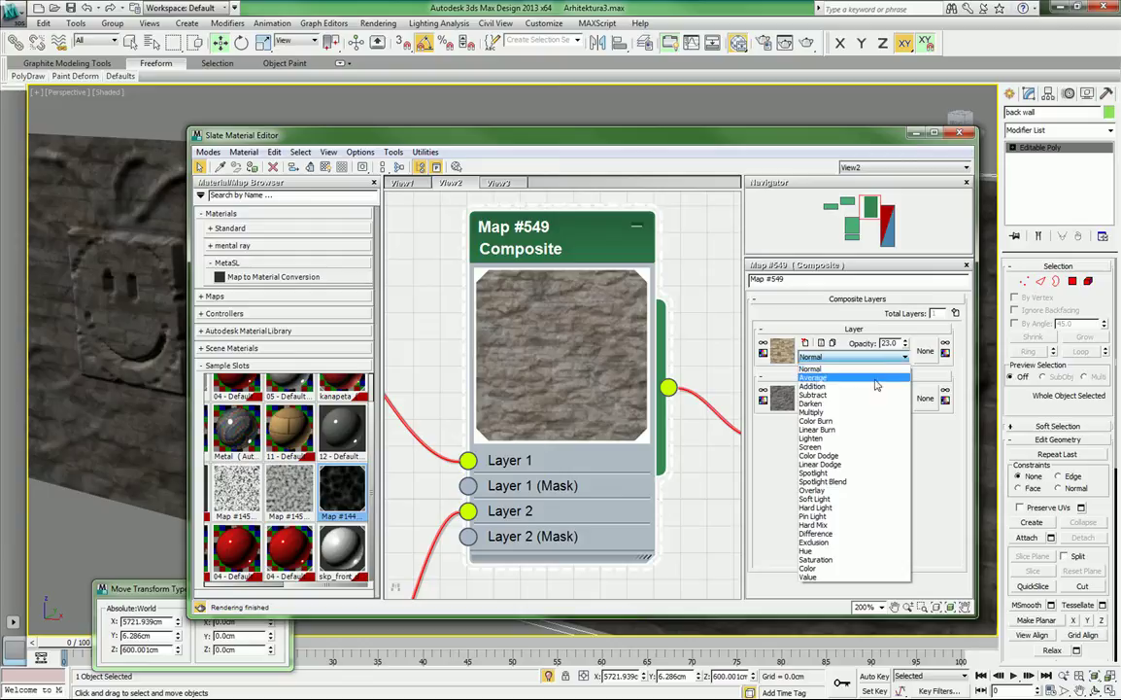
left_click(864, 377)
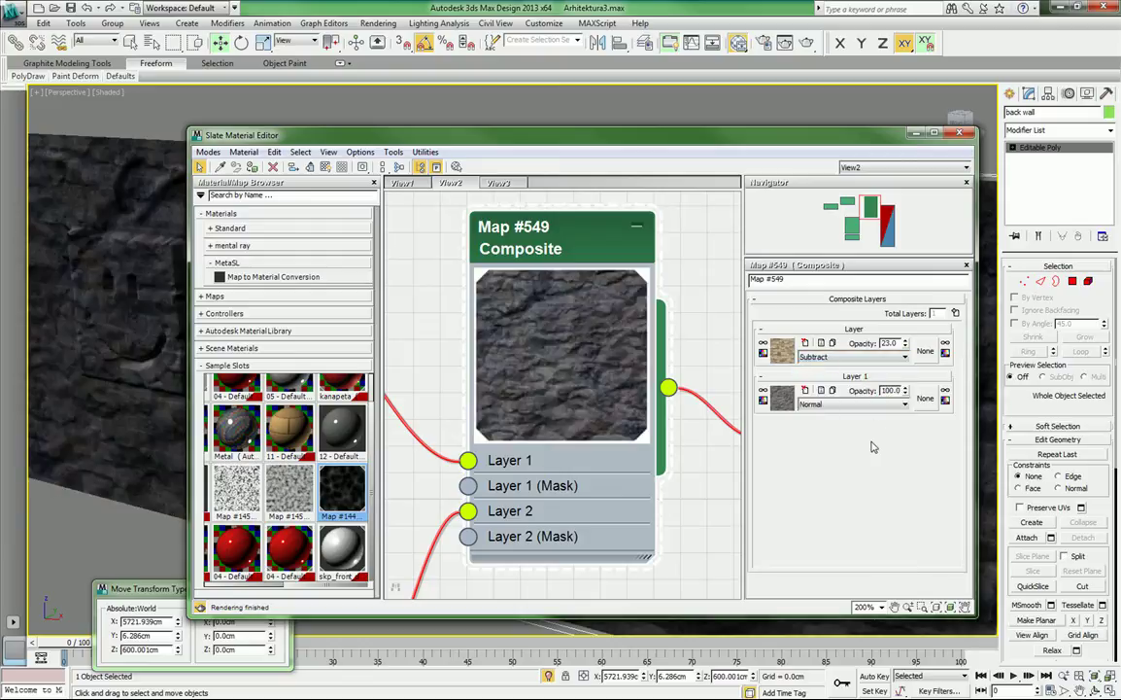
key("Down")
key("Down")
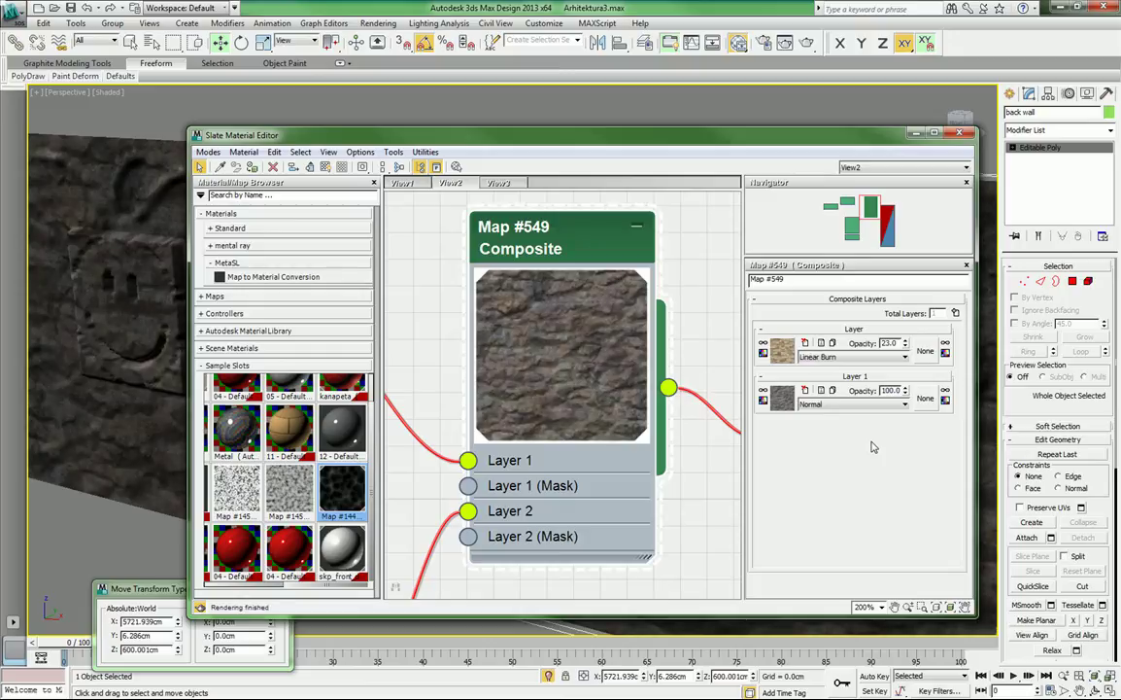
Set the stone layer's opacity to 100 and compare Color Dodge, Addition and Average blending before restoring Normal.
double_click(886, 343)
type("100")
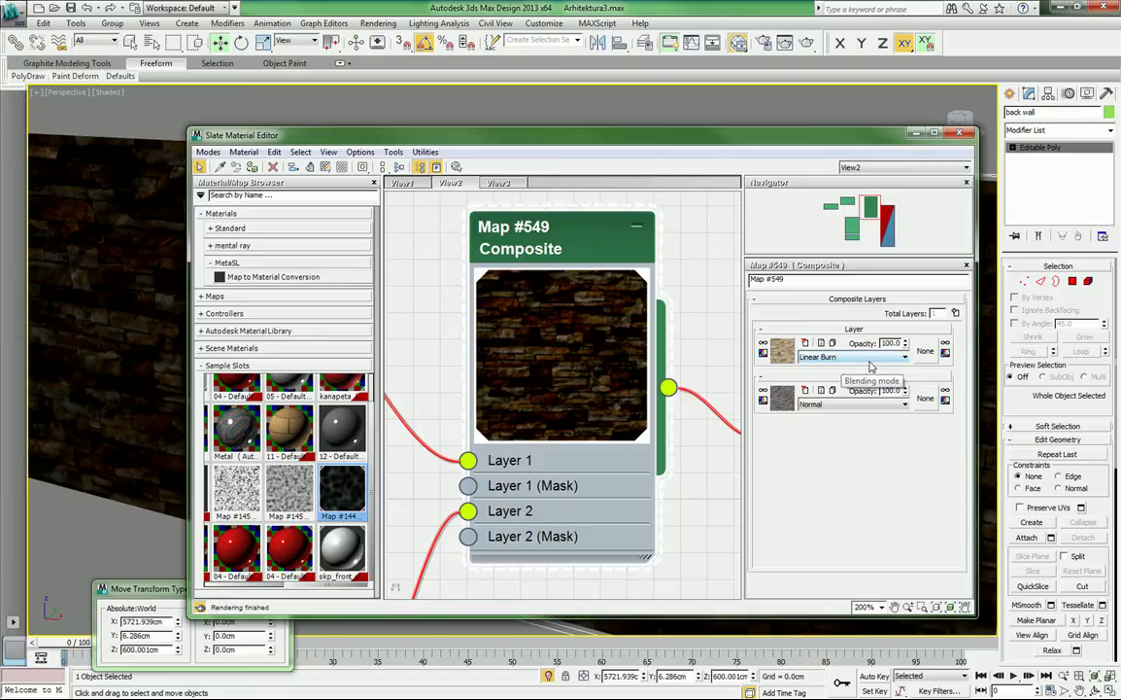
left_click(870, 358)
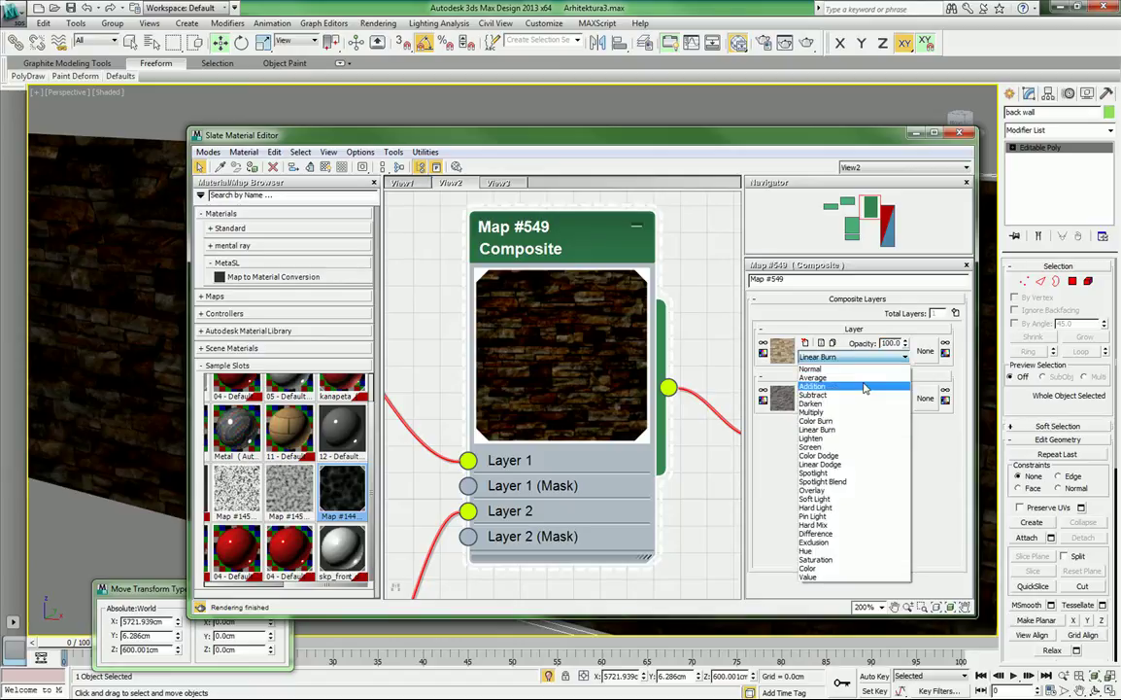
left_click(857, 456)
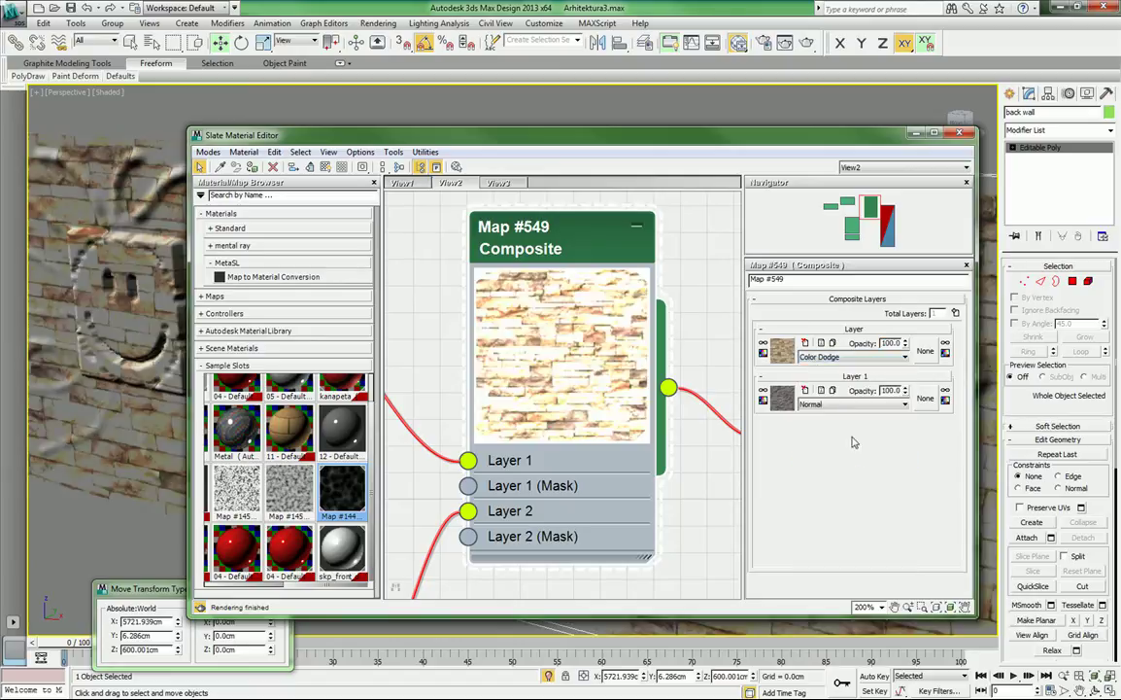
left_click(844, 357)
left_click(822, 385)
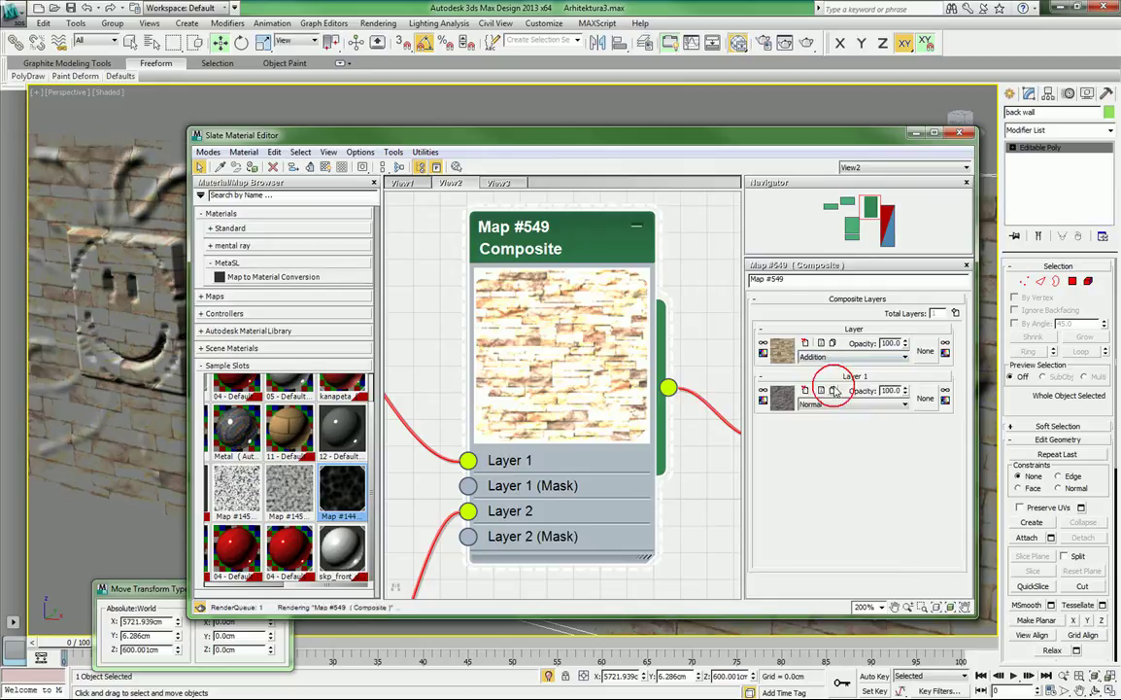
left_click(840, 357)
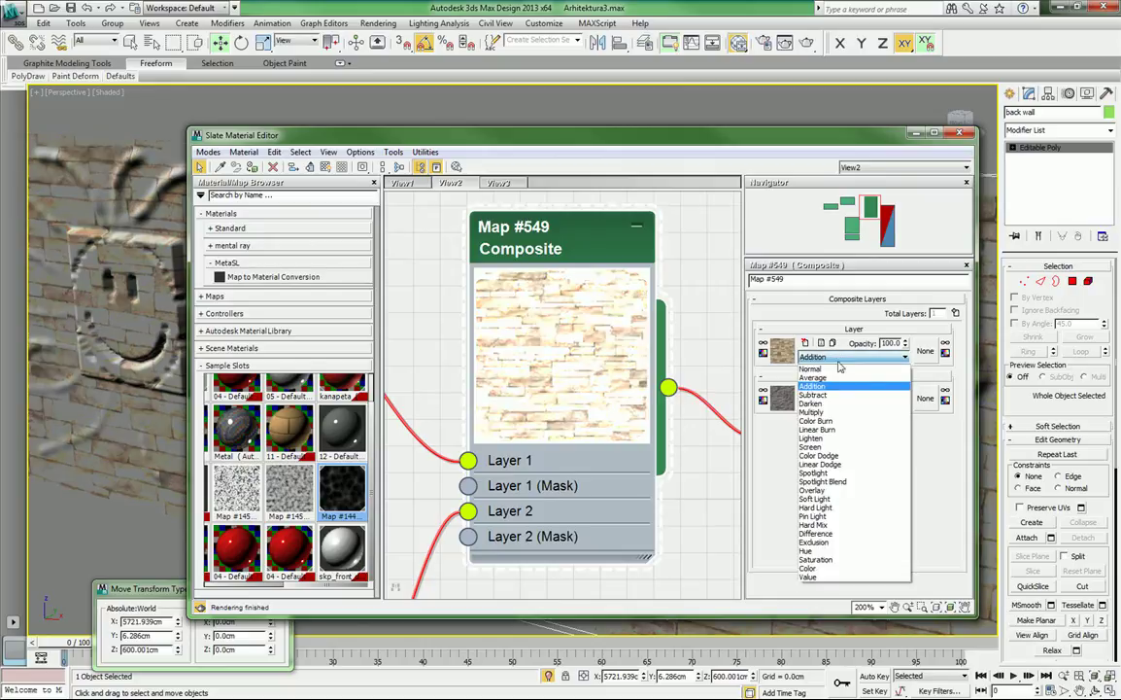
left_click(835, 379)
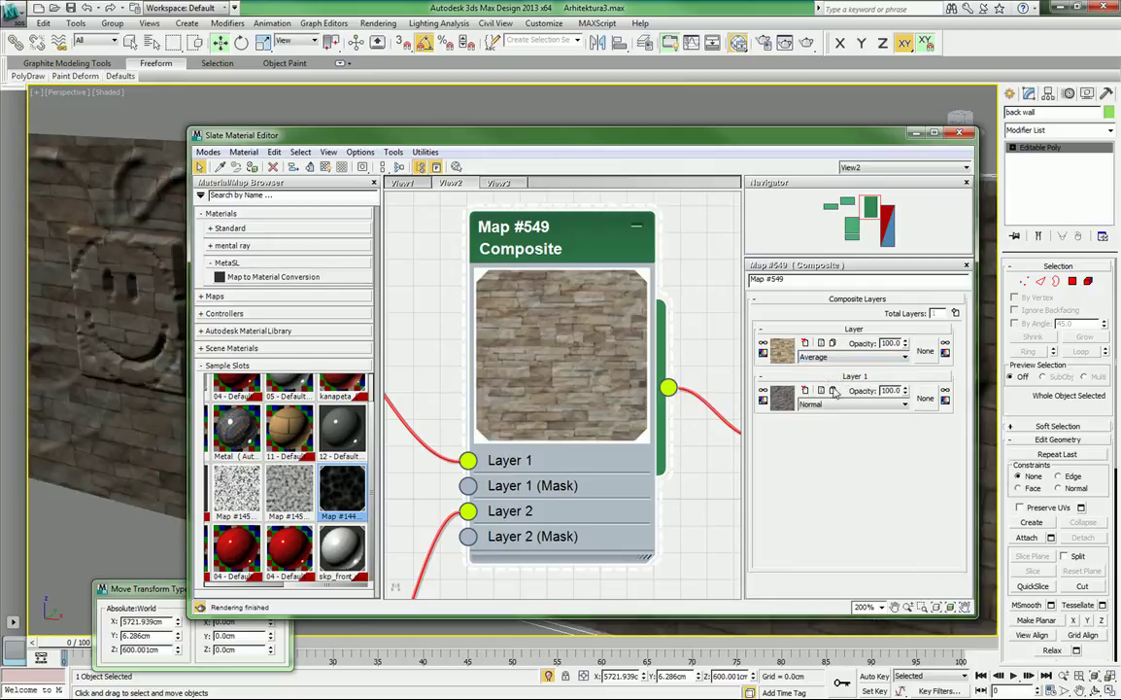
left_click(841, 357)
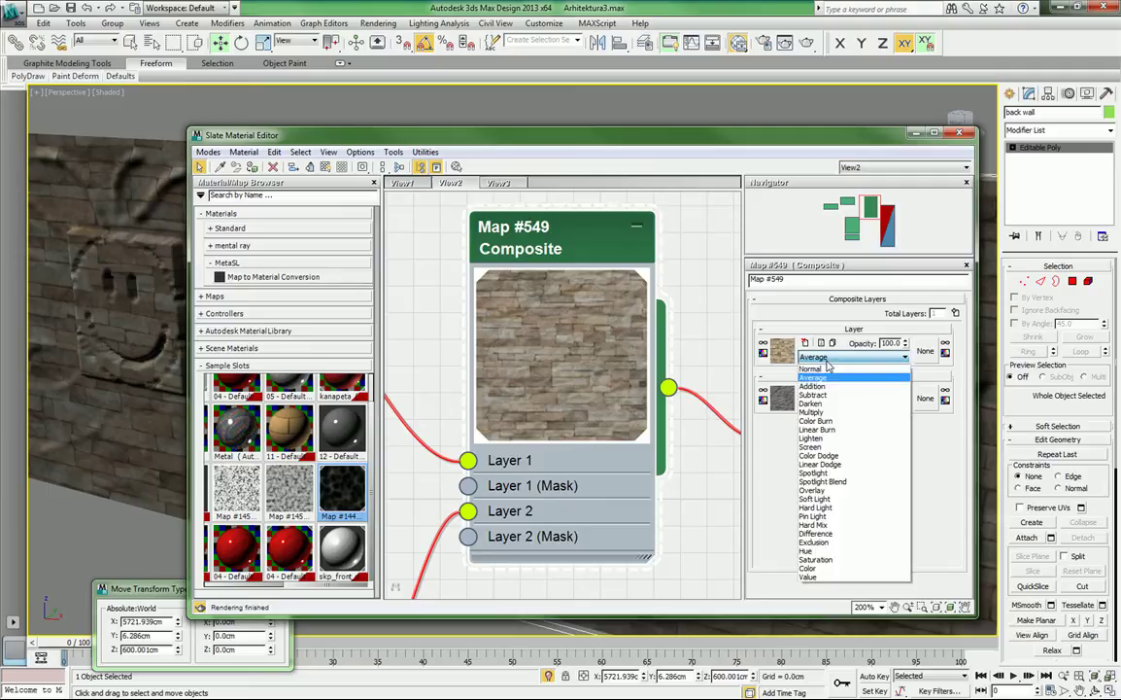
left_click(826, 375)
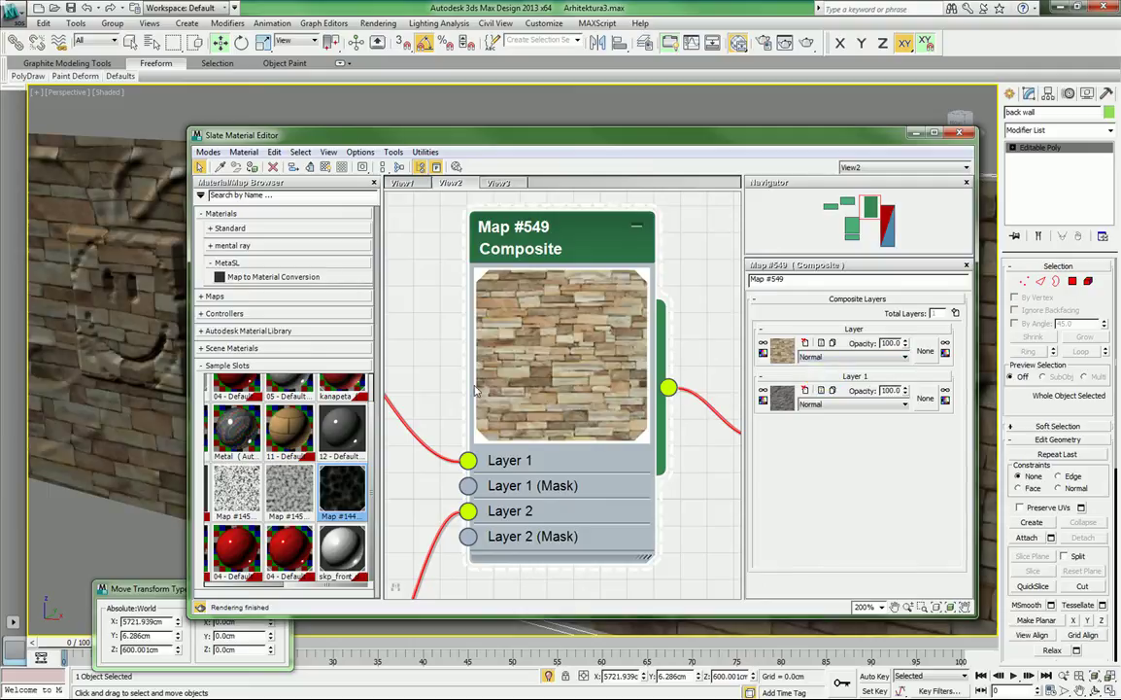
Rearrange the two lower bitmap nodes and connect the black-and-white bitmap to the Composite map's Layer 2 (Mask) input.
scroll(485, 351, "down", 5)
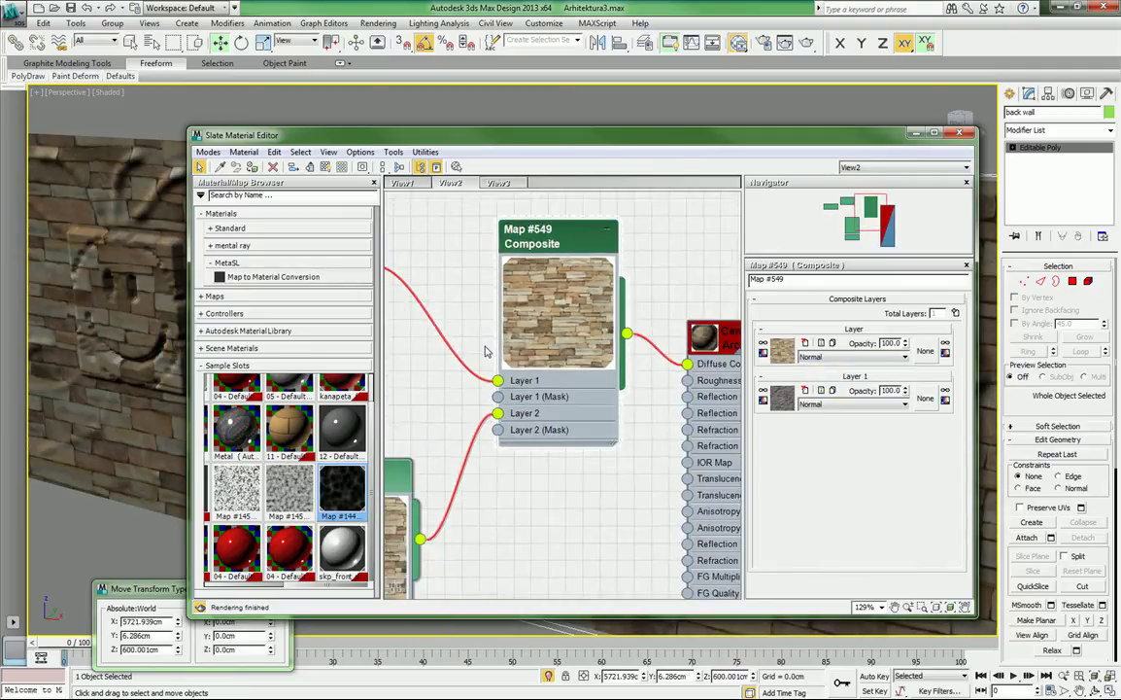
scroll(486, 351, "down", 2)
scroll(530, 403, "down", 2)
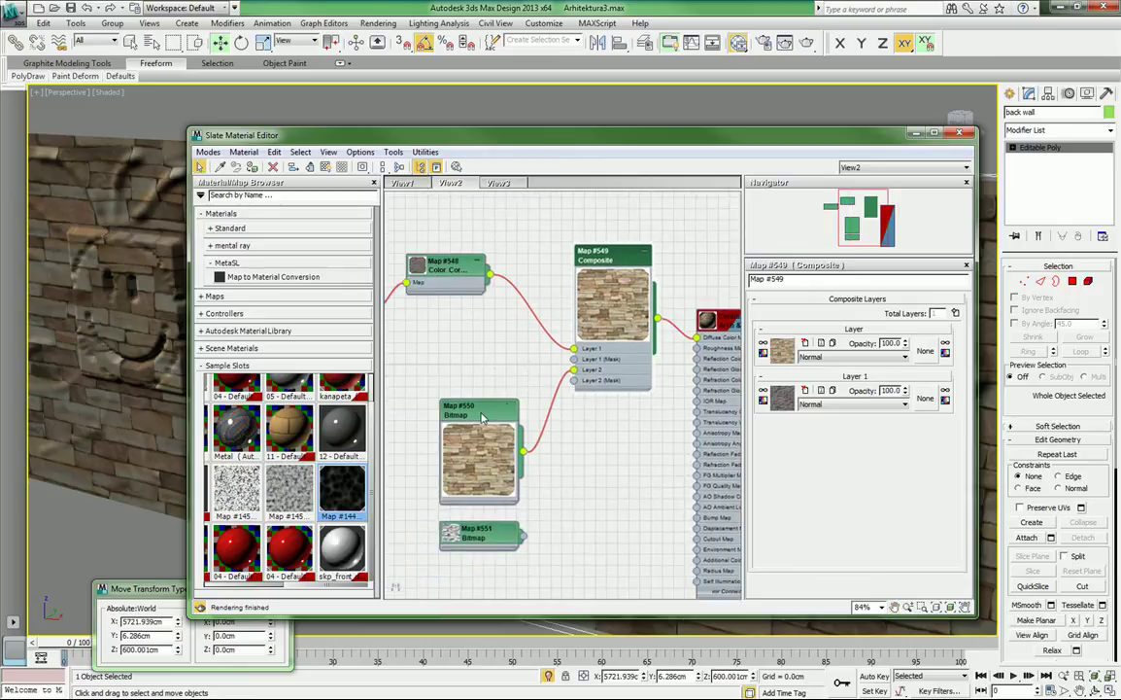
left_click_drag(481, 416, 438, 361)
middle_click_drag(566, 409, 551, 428)
left_click_drag(494, 555, 473, 512)
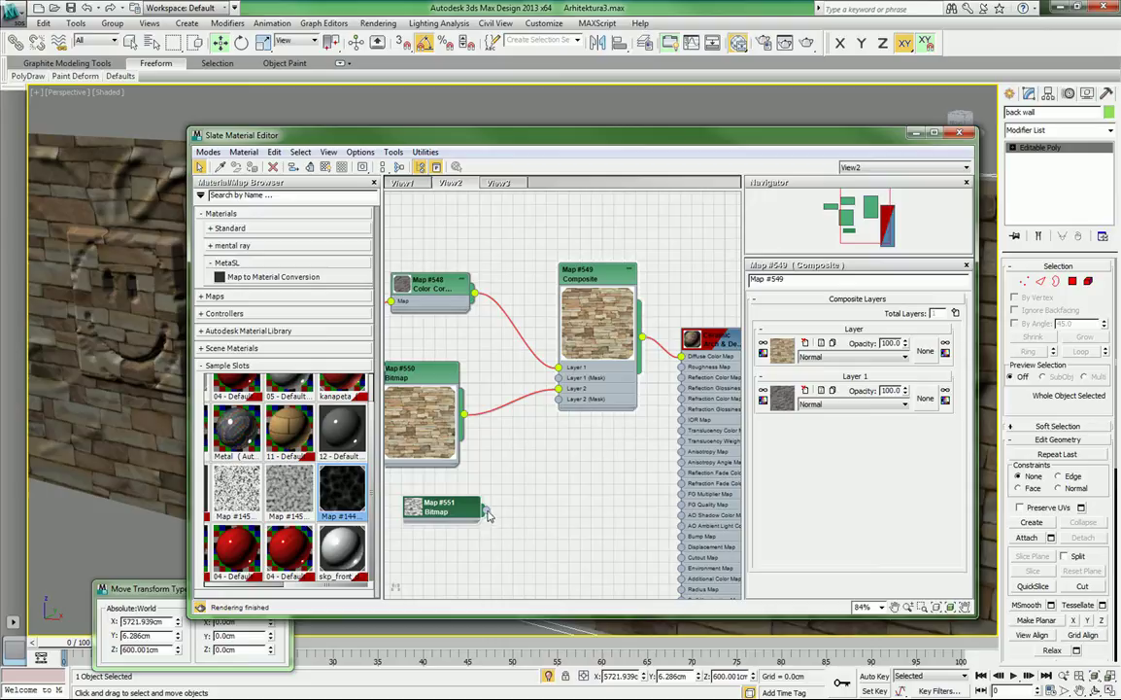
left_click_drag(485, 510, 559, 389)
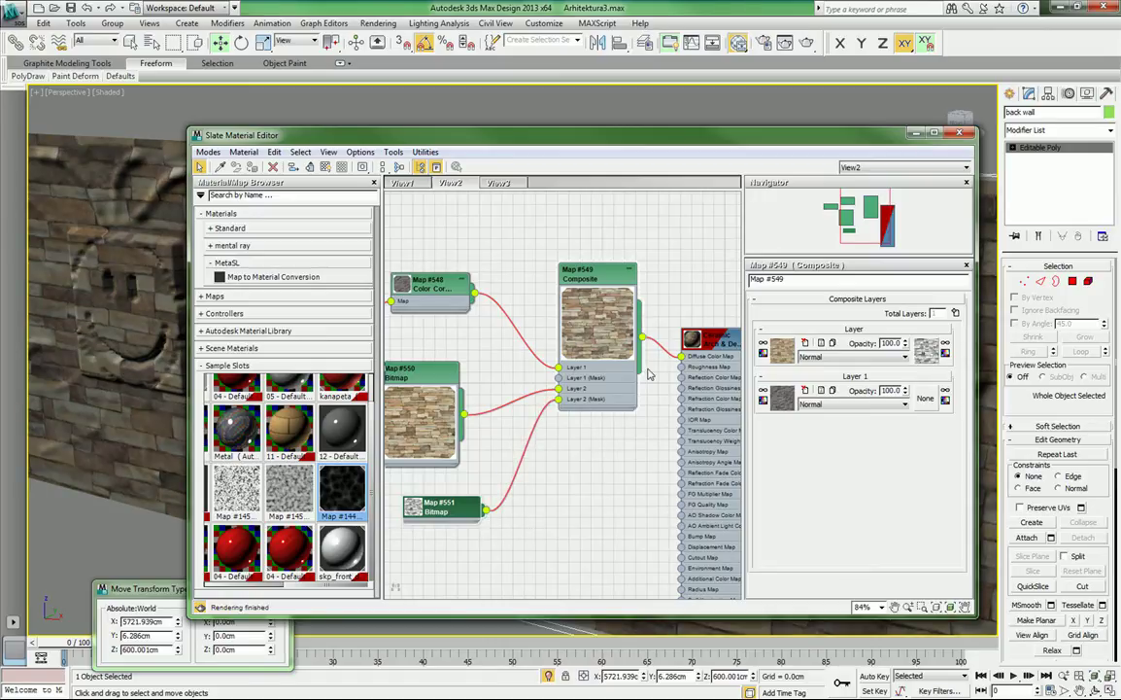
Examine the masked blend up close in the Composite node's preview and on the back wall in the viewport.
left_click_drag(614, 277, 596, 264)
scroll(593, 267, "up", 5)
scroll(586, 339, "up", 1)
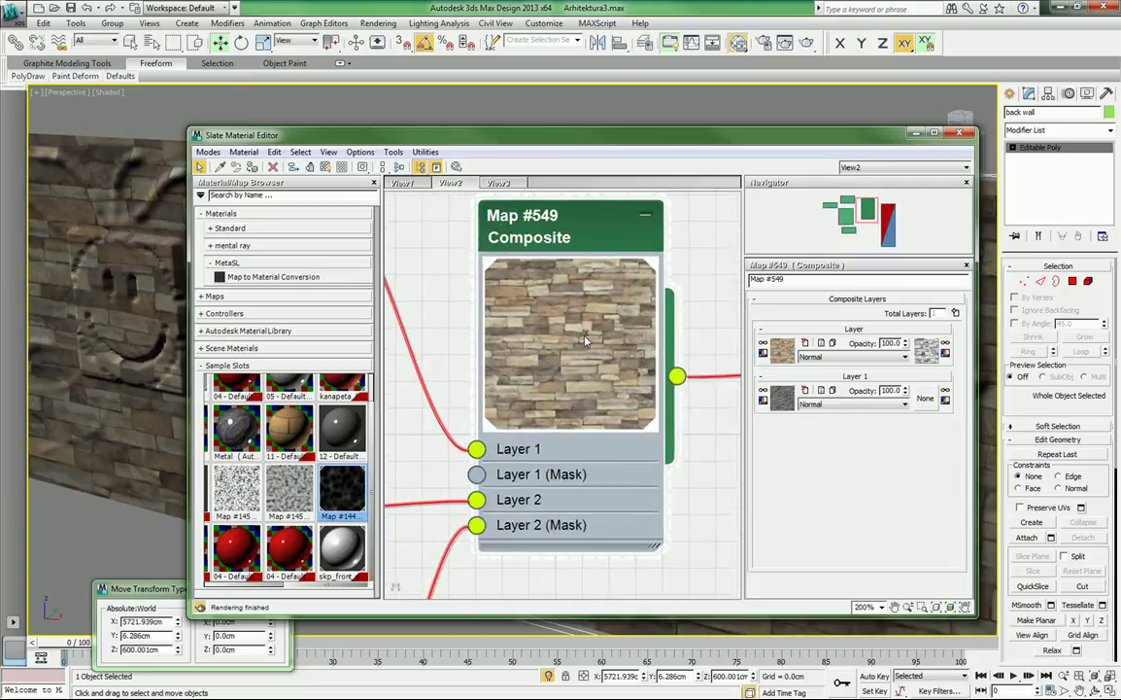
scroll(549, 335, "up", 1)
scroll(544, 329, "down", 2)
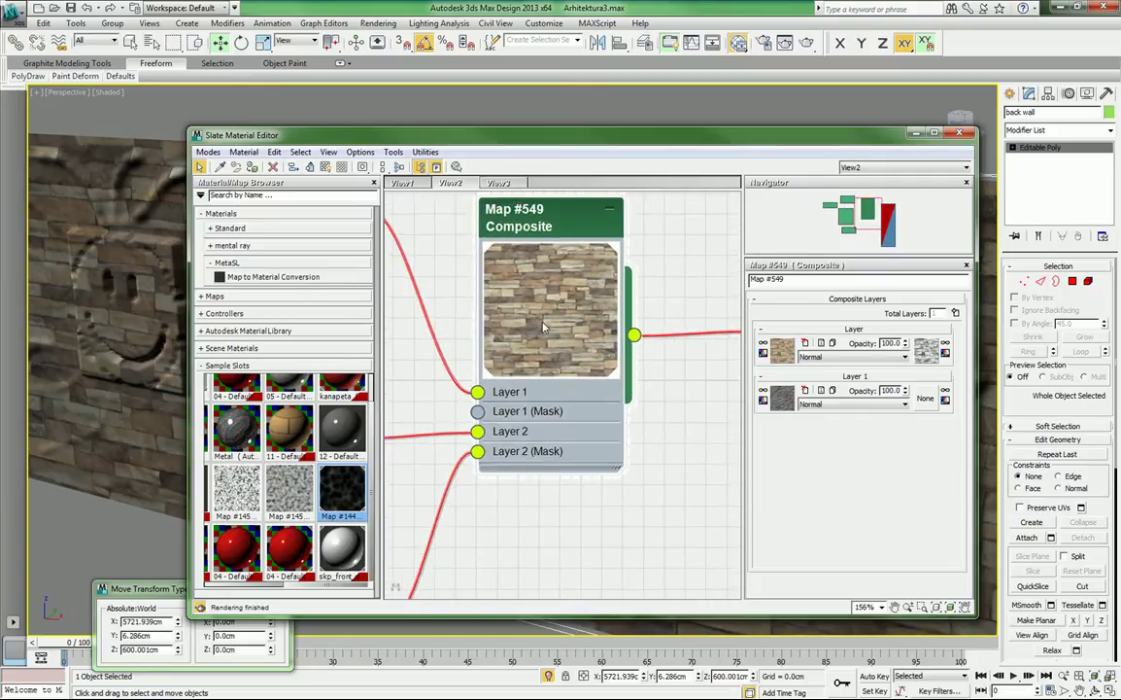
left_click_drag(461, 140, 727, 146)
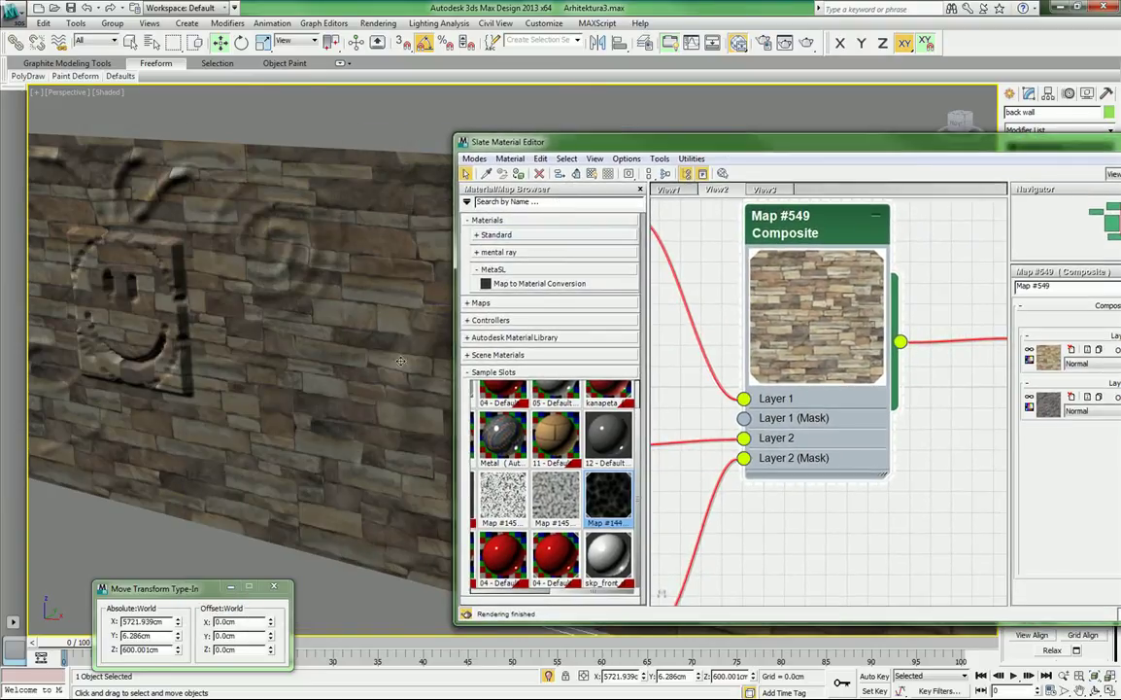
Collapse the previews of the stone bitmap and Composite nodes and line up the mask bitmap beneath the stone bitmap.
mouse_move(774, 531)
middle_mouse_down()
mouse_move(718, 513)
mouse_move(765, 543)
middle_mouse_up()
scroll(766, 543, "down", 5)
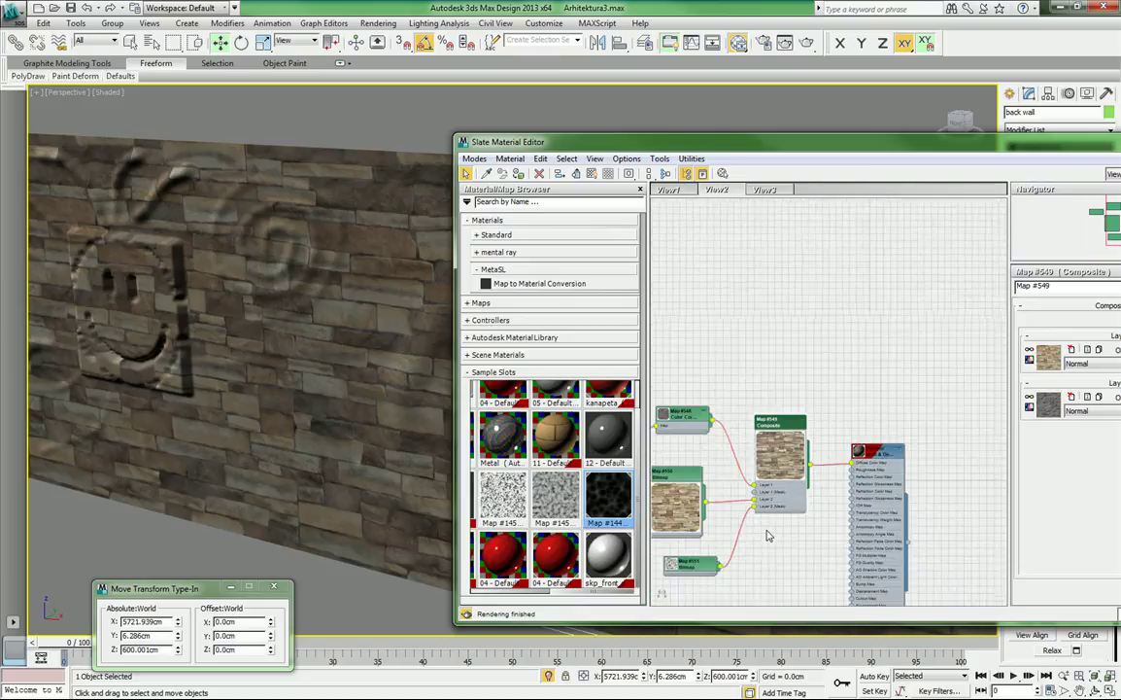
middle_click_drag(777, 551, 793, 505)
left_click_drag(792, 147, 498, 103)
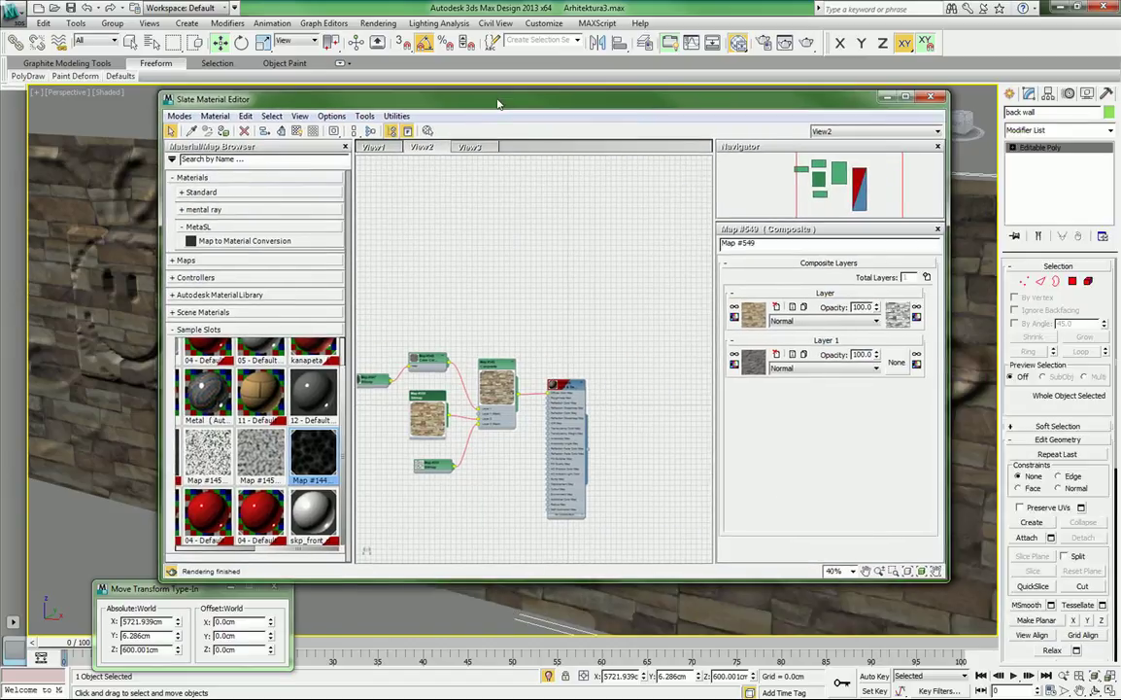
middle_click_drag(517, 239, 527, 267)
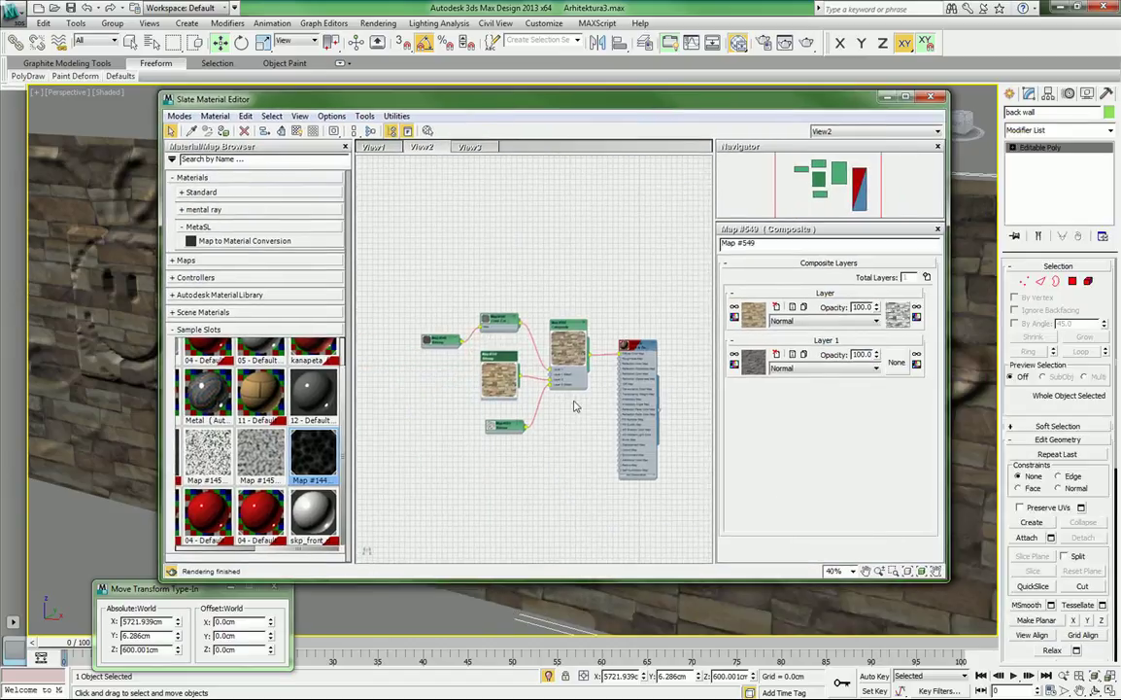
double_click(498, 379)
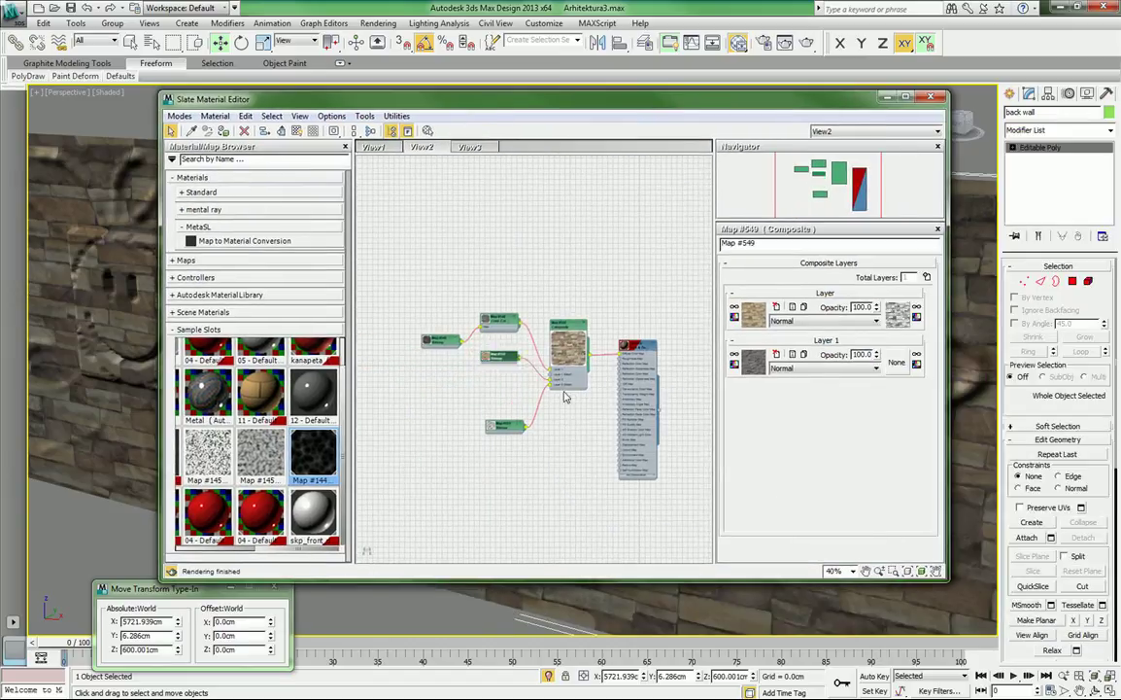
double_click(570, 348)
left_click_drag(573, 325, 573, 341)
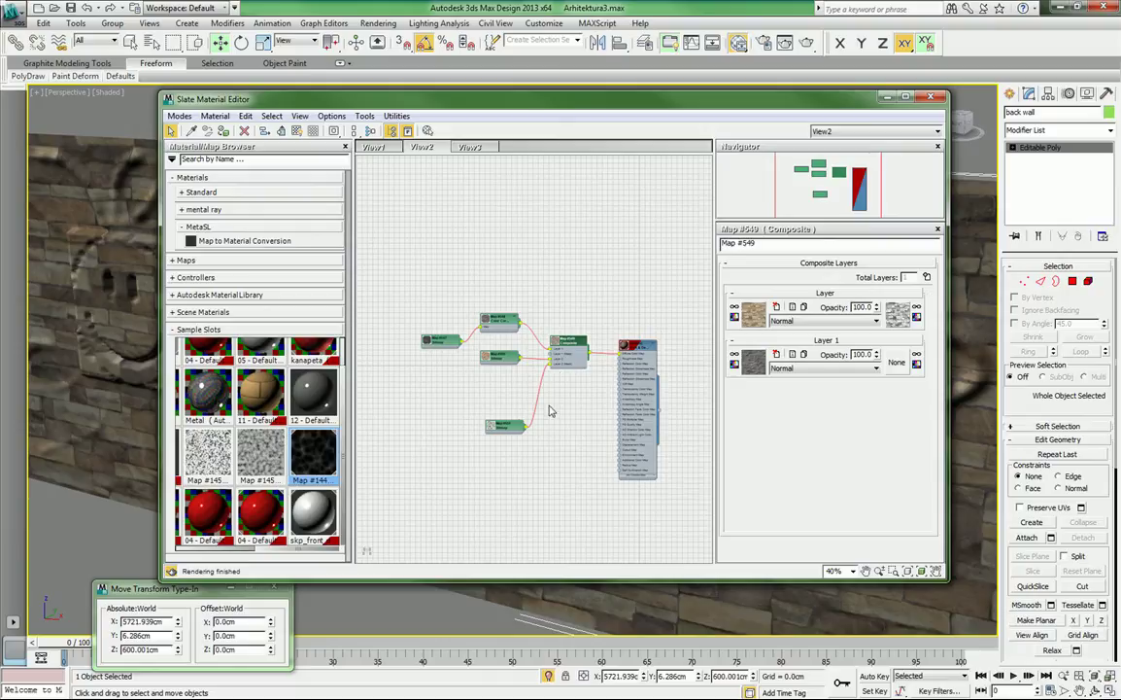
left_click_drag(503, 428, 501, 382)
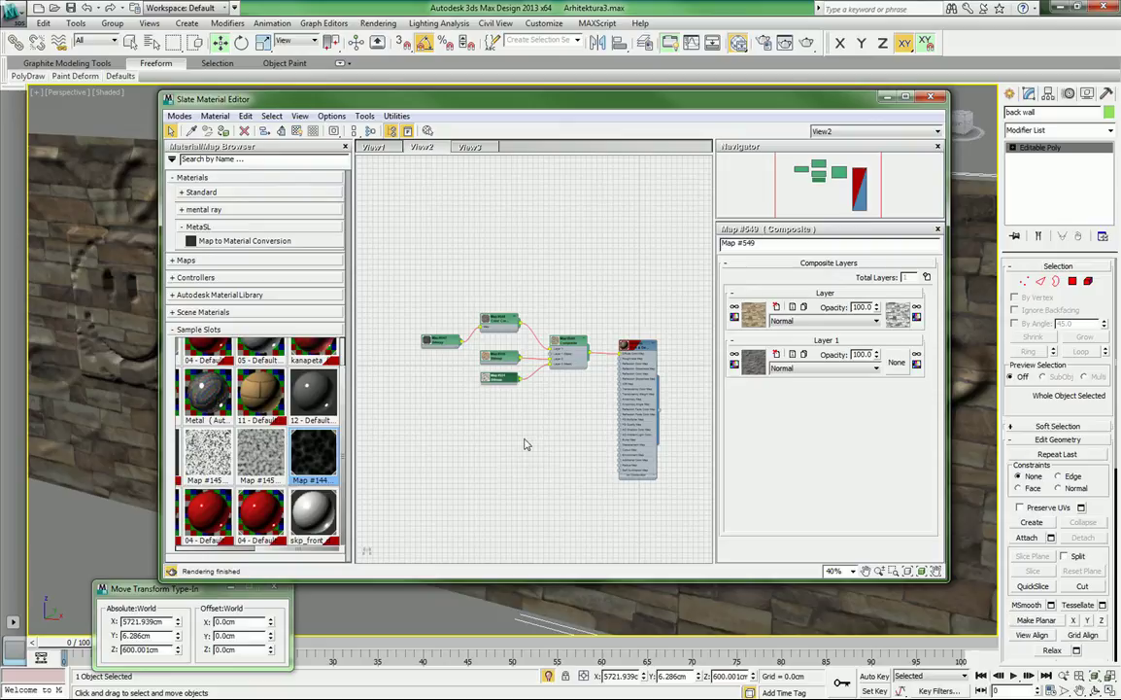
Minimize the Slate Material Editor and inspect the full textured back wall with its reliefs.
left_click(888, 98)
middle_click_drag(692, 408, 688, 390)
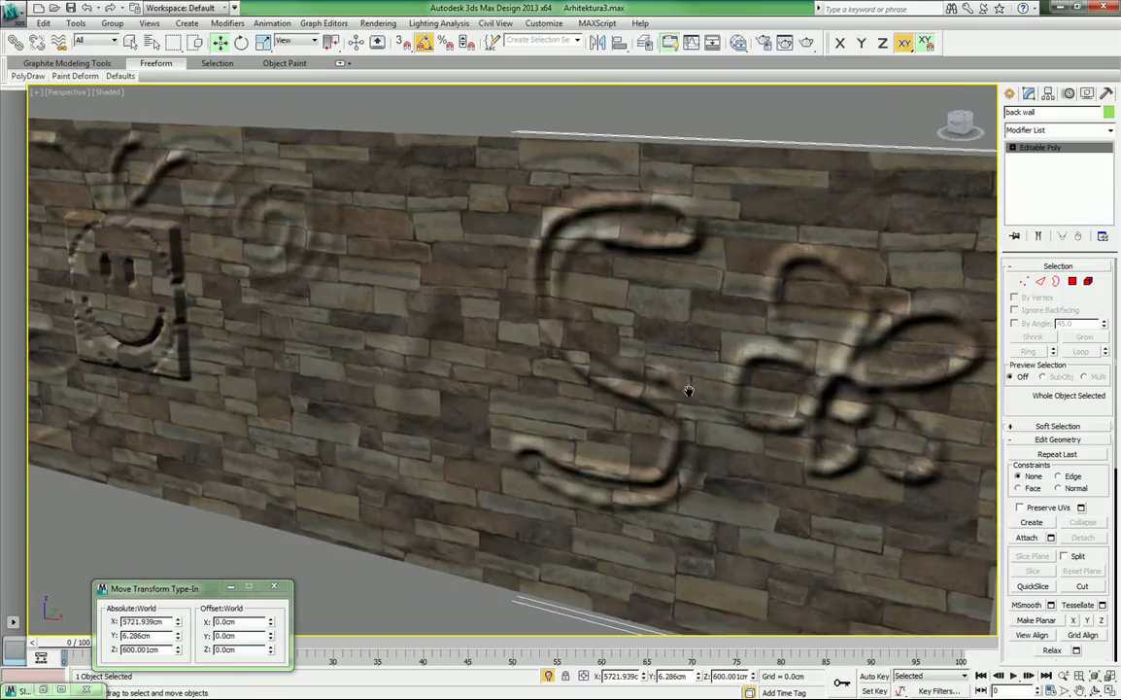
scroll(688, 391, "down", 5)
middle_click_drag(544, 395, 514, 387)
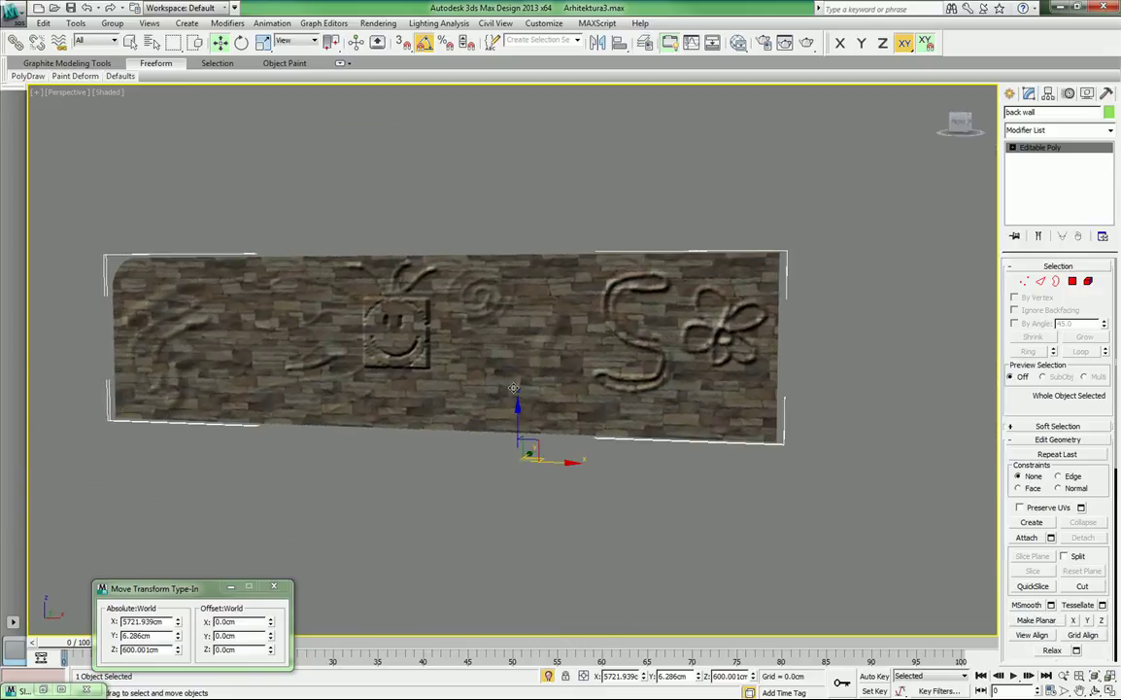
left_click_drag(185, 591, 142, 579)
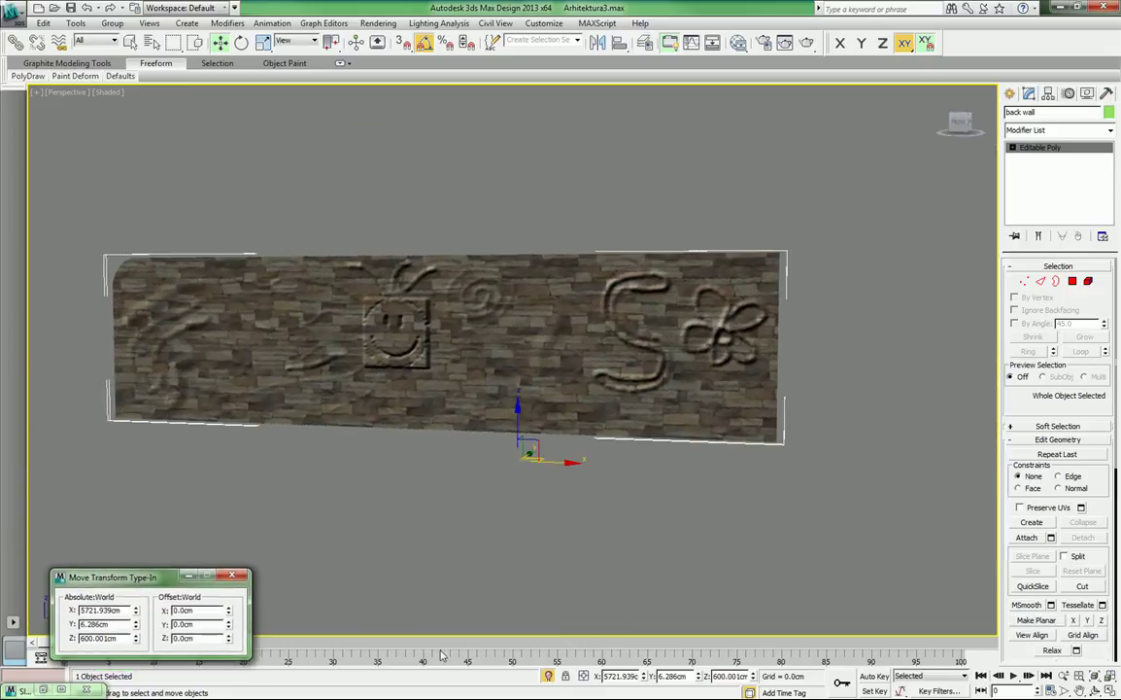
Exit isolation mode to restore the whole building scene and view the back wall within it from the front.
left_click(549, 676)
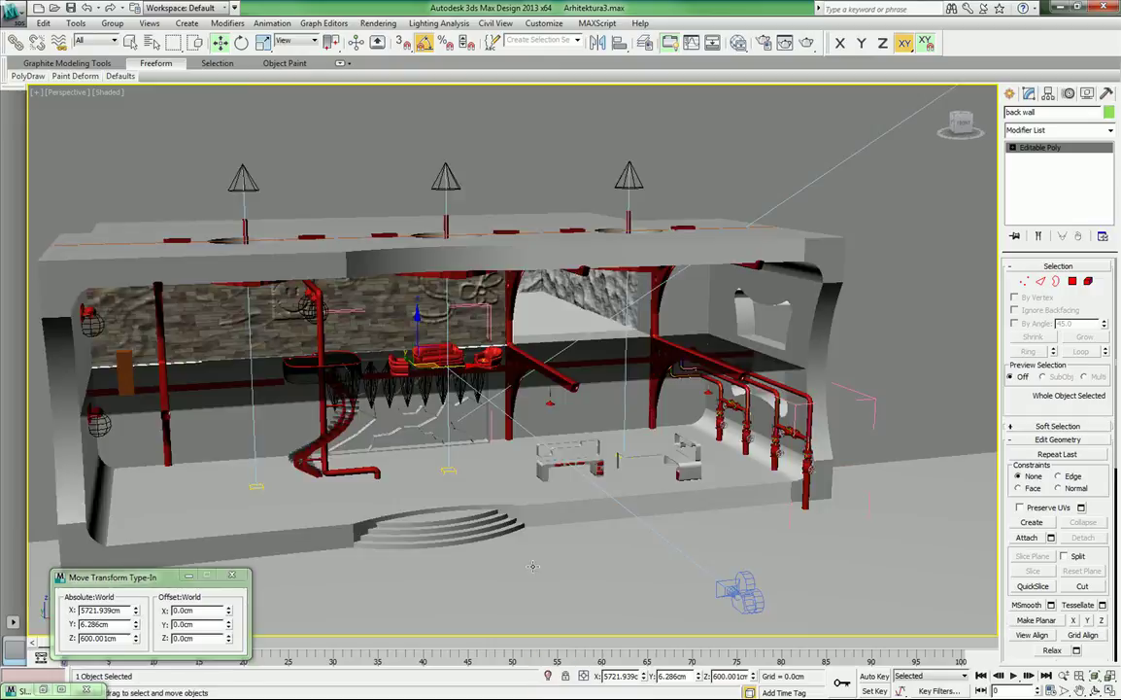
middle_click_drag(448, 443, 489, 448)
middle_click_drag(609, 477, 531, 467, "alt")
middle_click_drag(458, 434, 508, 410)
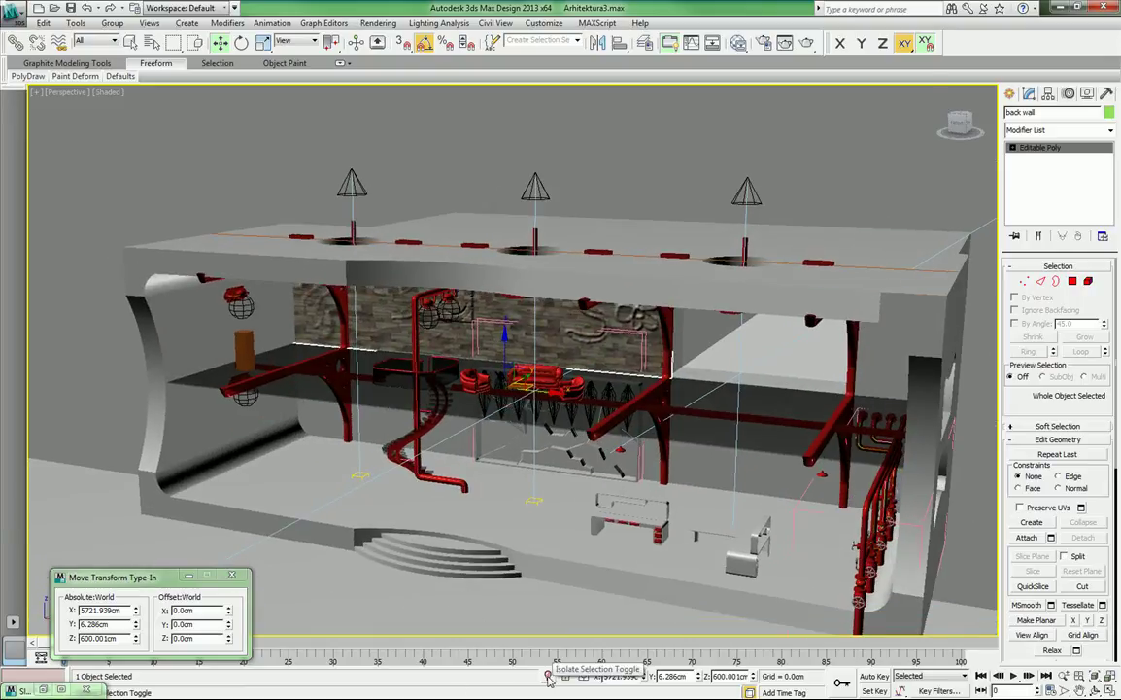
middle_click_drag(598, 461, 532, 428)
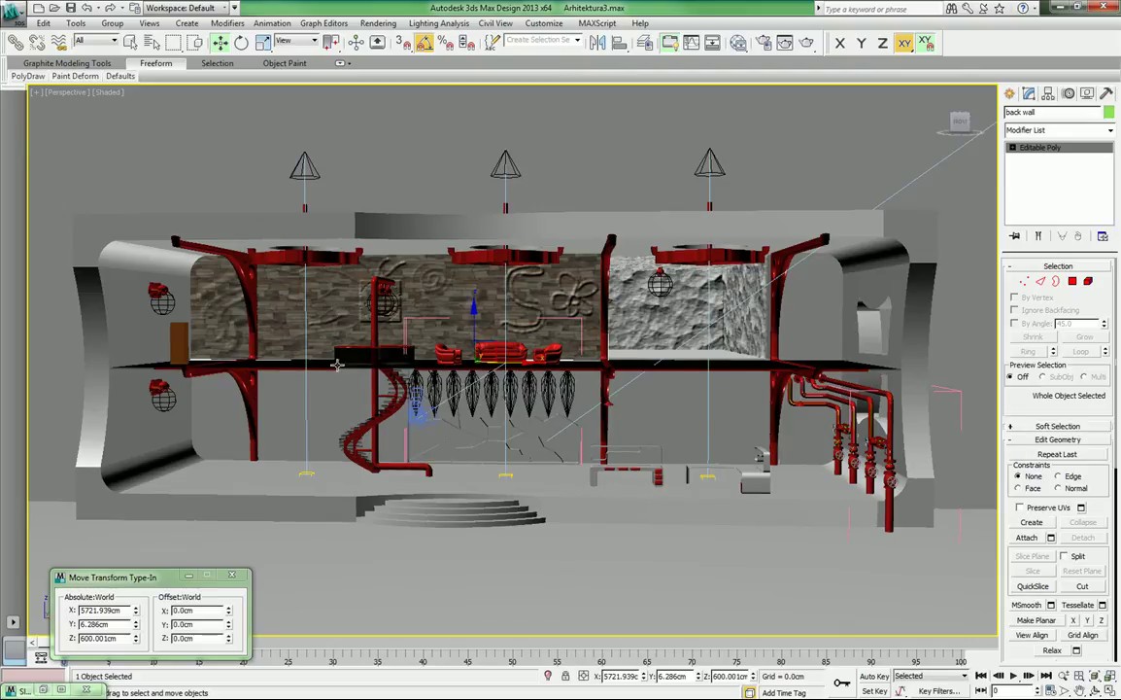
Switch the perspective viewport's shading from Shaded to Realistic.
left_click(109, 94)
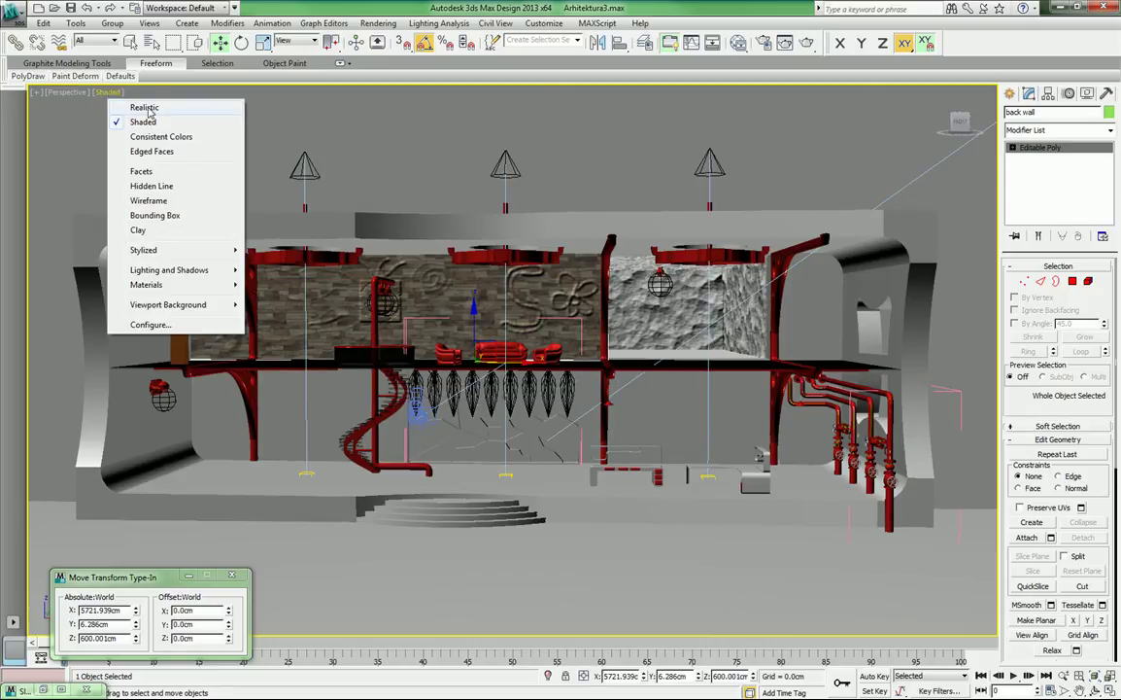
left_click(183, 114)
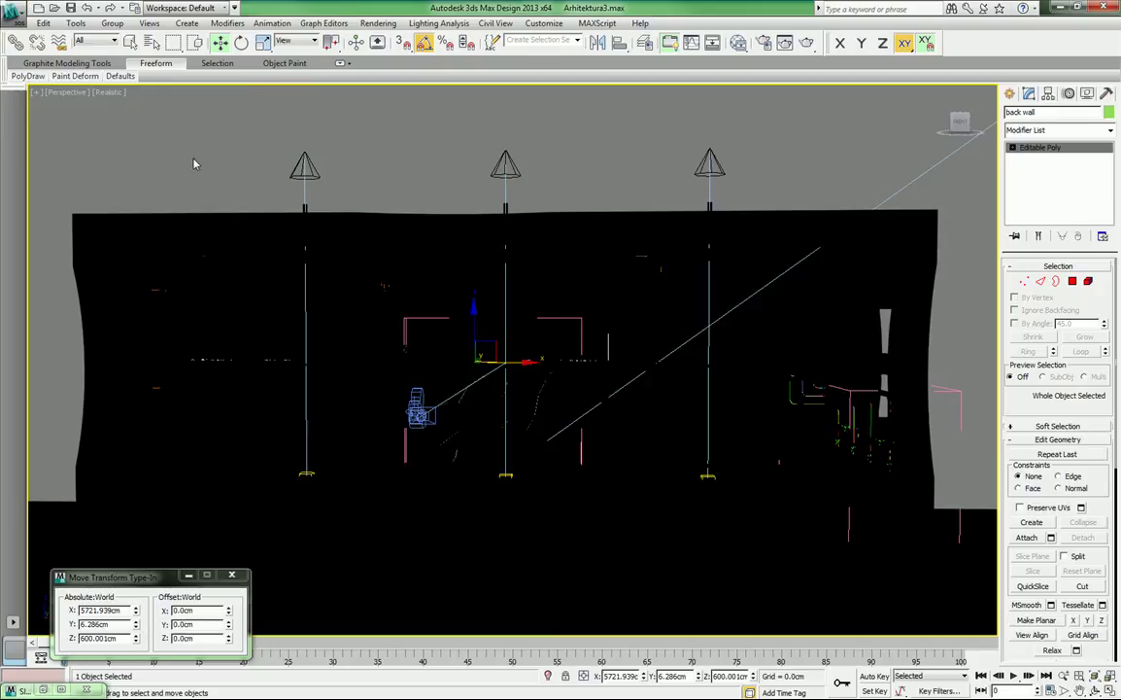
Open the Light Lister to access all the scene's lights.
left_click(75, 23)
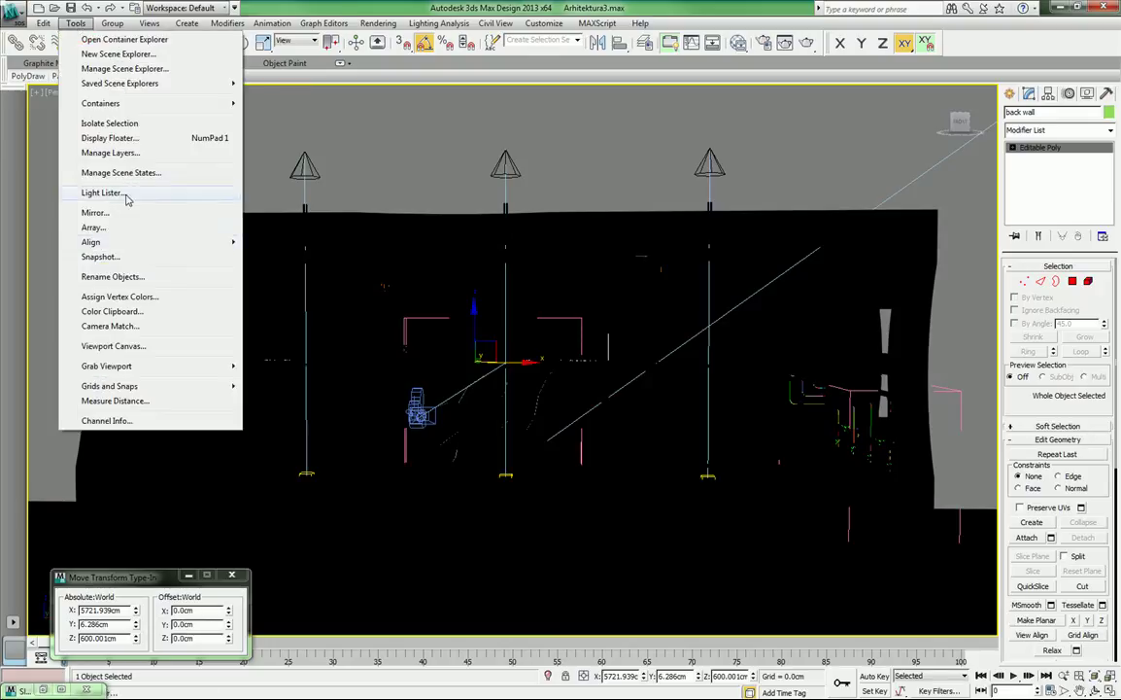
left_click(114, 193)
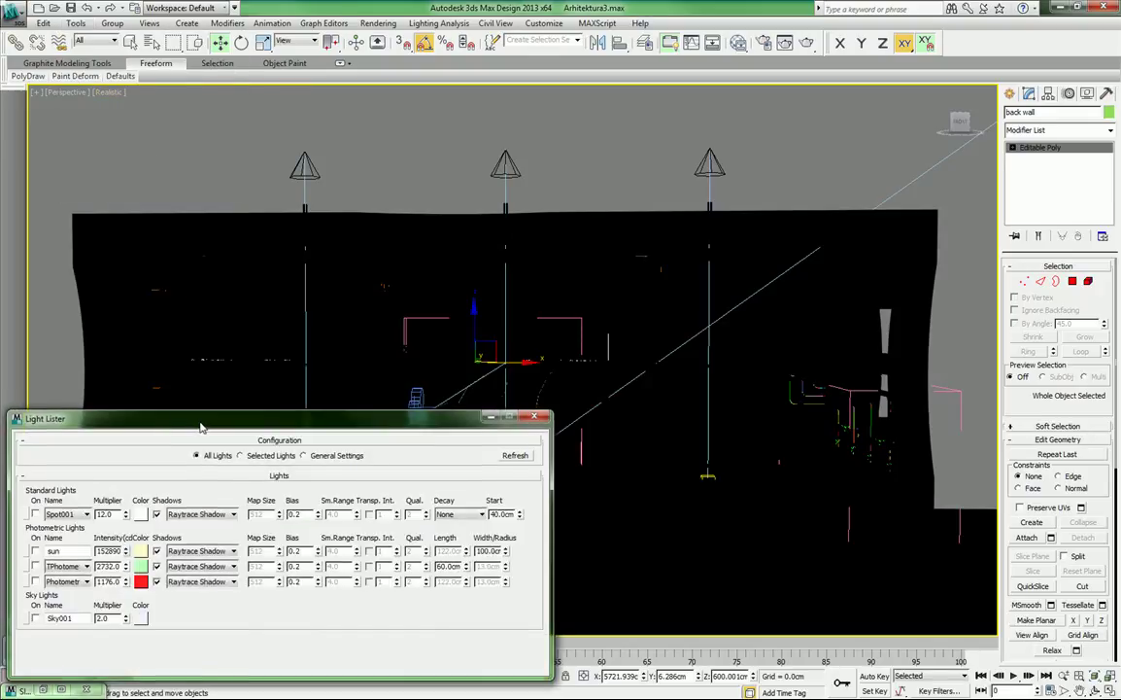
left_click_drag(201, 427, 198, 435)
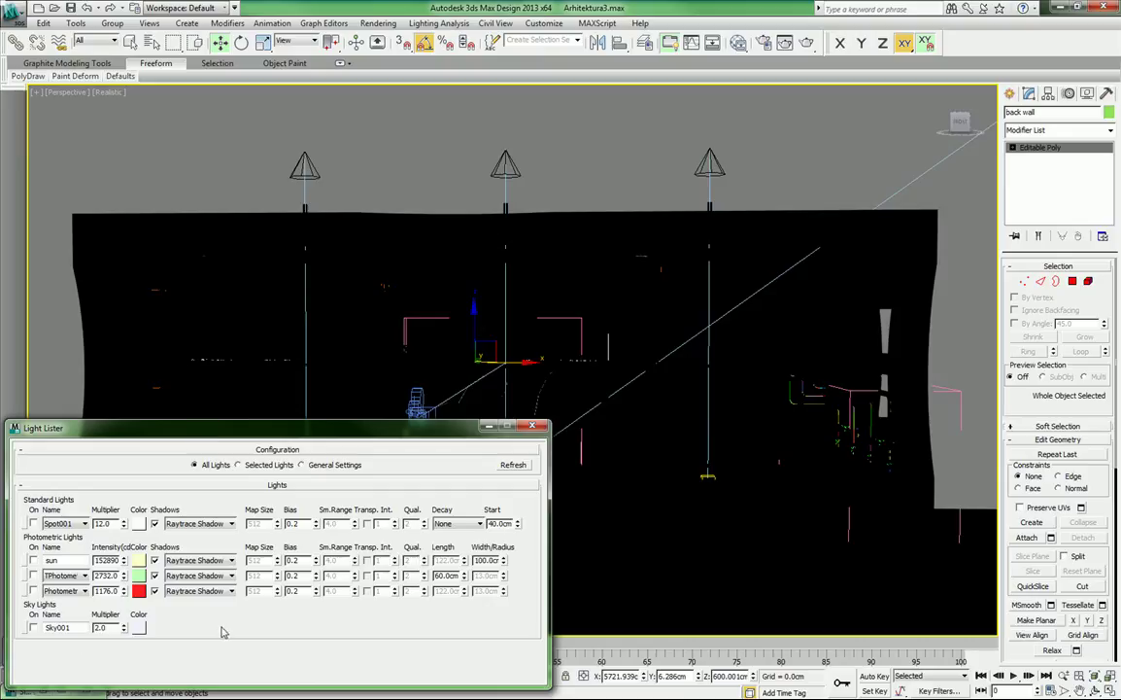
Turn on the red photometric lights and view the lit upper part of the back wall up close.
left_click(33, 589)
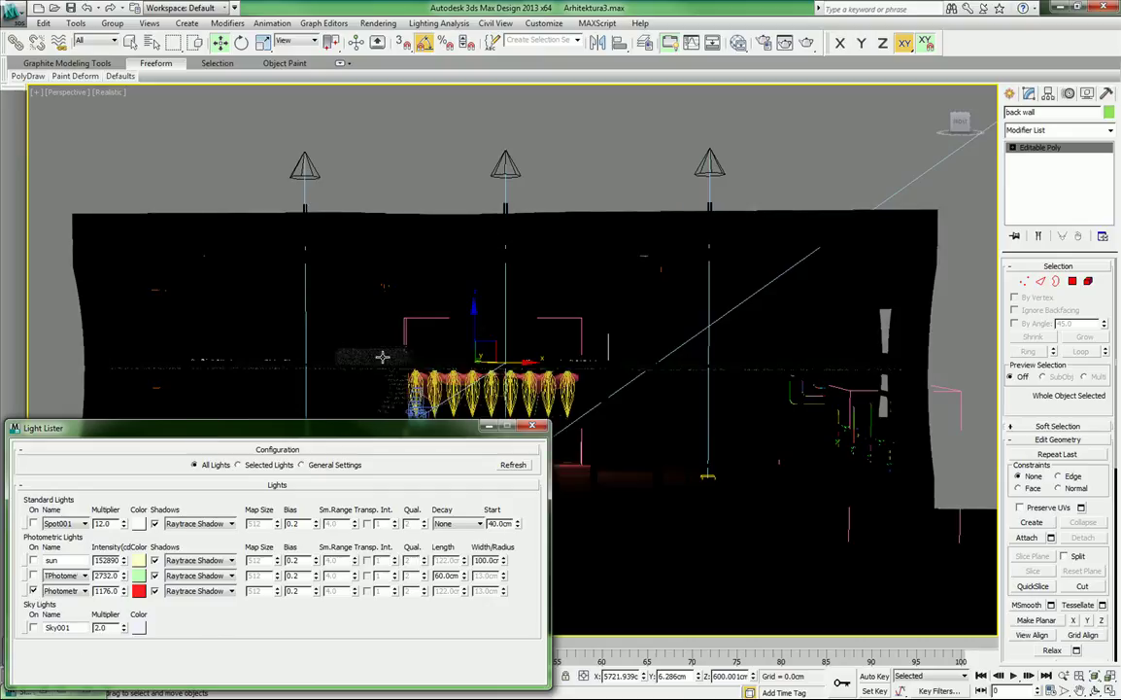
middle_click_drag(393, 371, 489, 282)
scroll(533, 321, "up", 4)
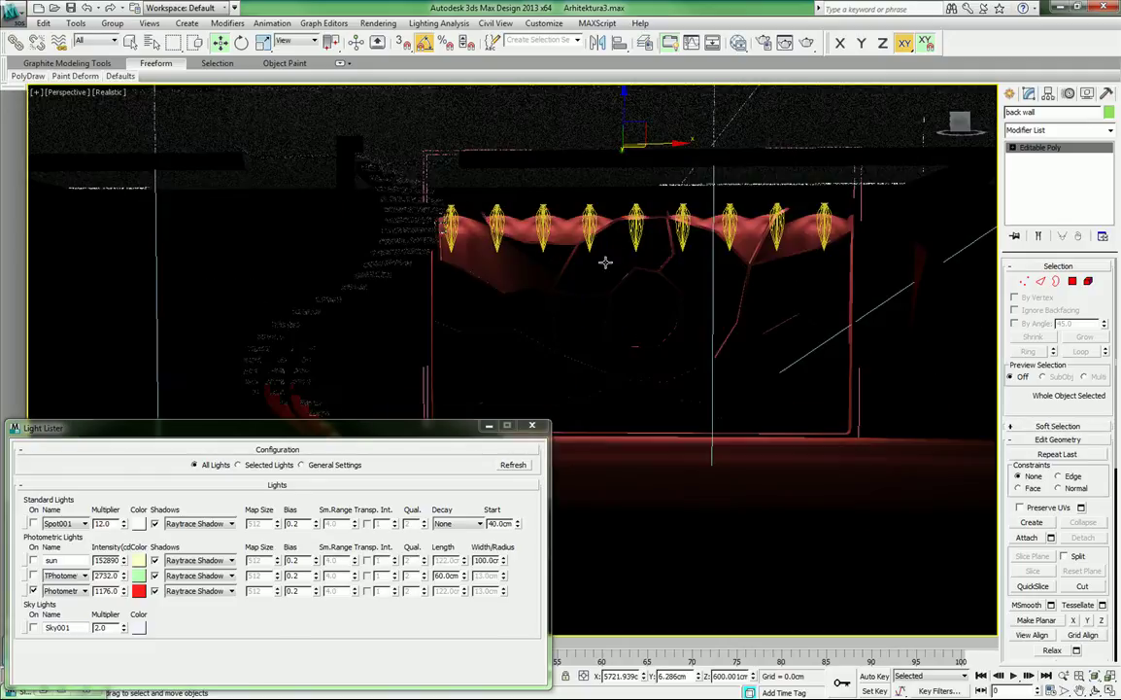
middle_click_drag(603, 263, 400, 275)
scroll(401, 260, "up", 3)
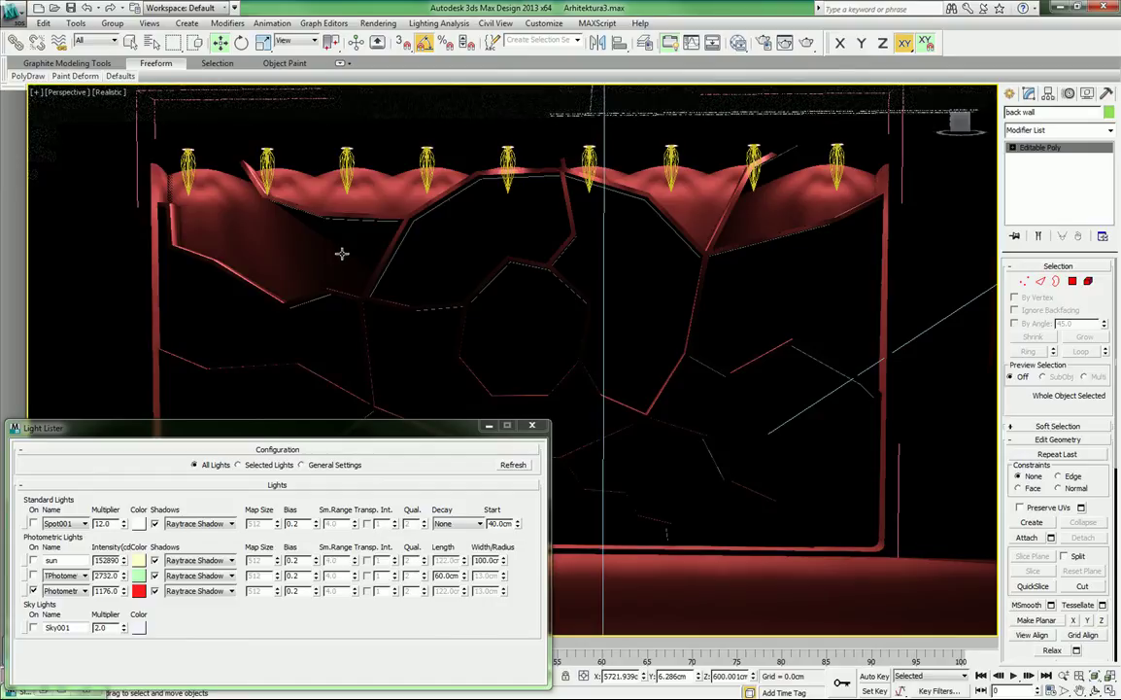
Select the third photometric light above the back wall and review its distribution, color and intensity parameters.
left_click(345, 165)
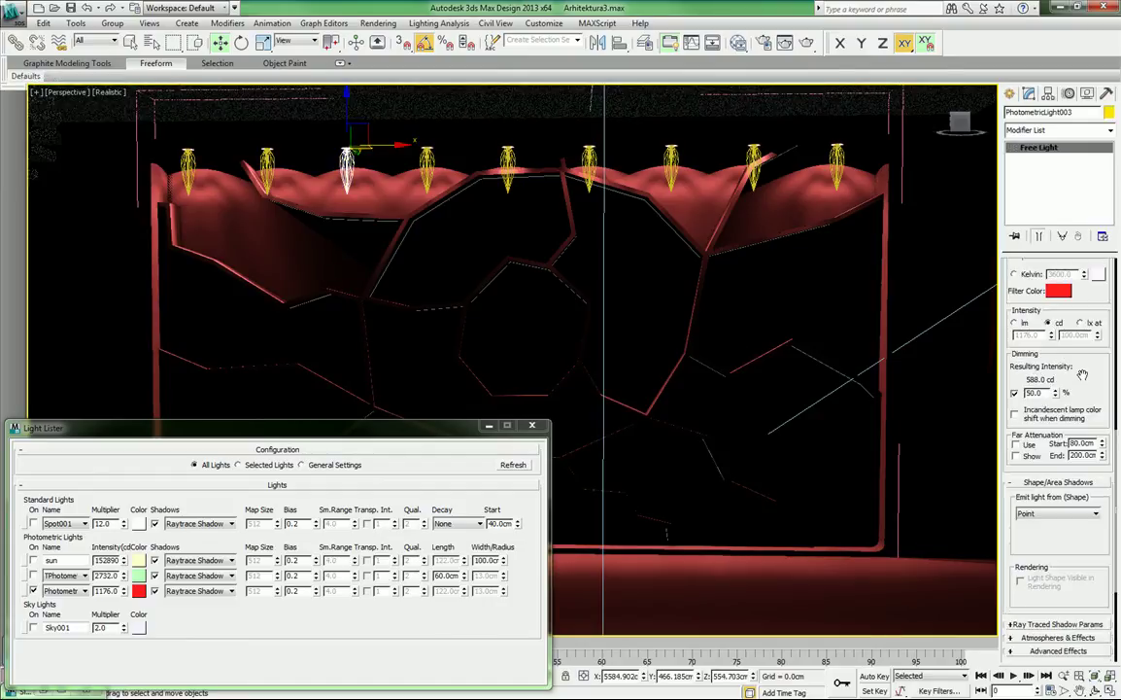
left_click_drag(1089, 309, 1084, 628)
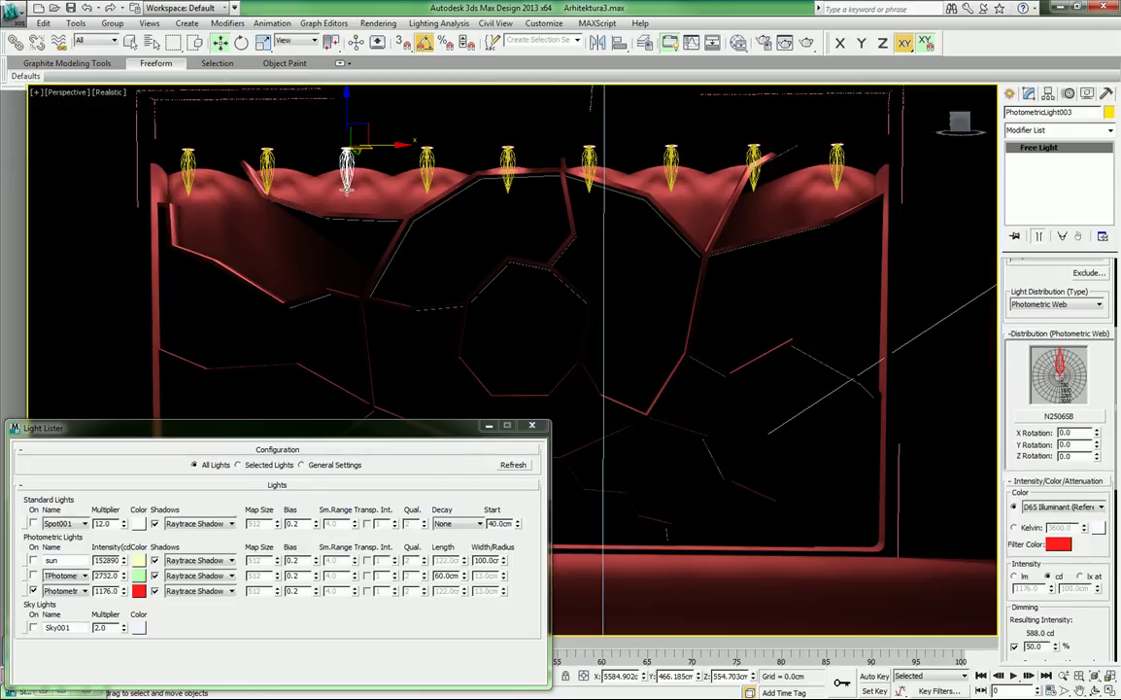
middle_click_drag(318, 189, 563, 248)
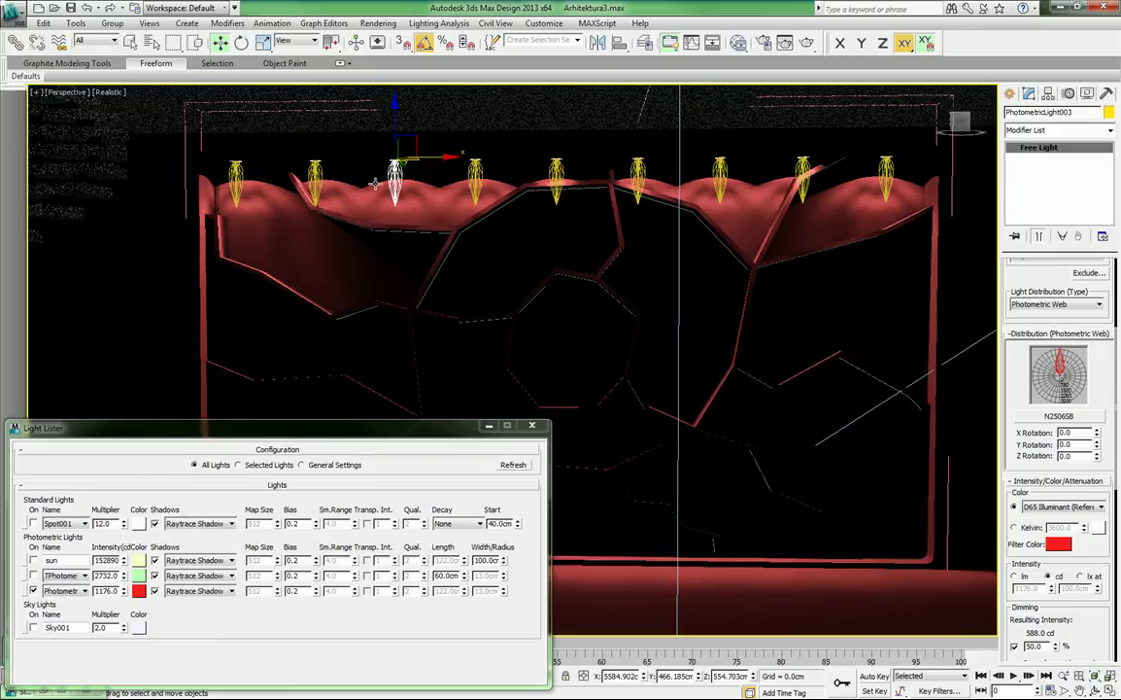
scroll(376, 184, "up", 2)
middle_click_drag(361, 161, 493, 278)
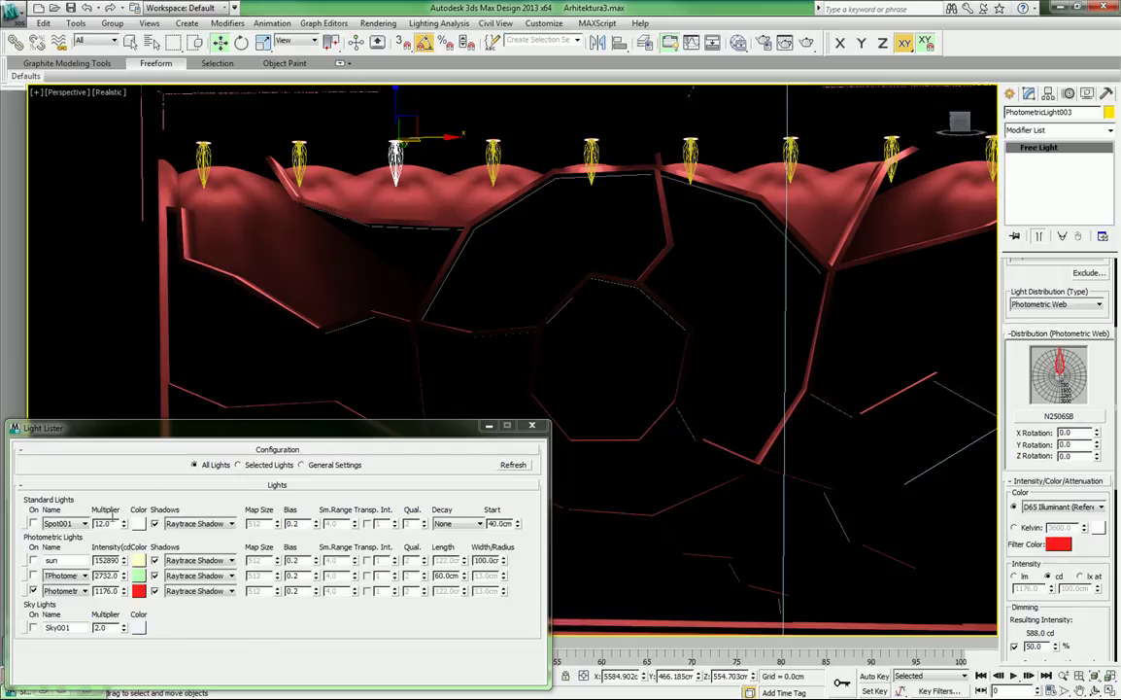
Select all nine red photometric lights together and move them slightly down and sideways along X in front of the wall.
left_click(26, 590)
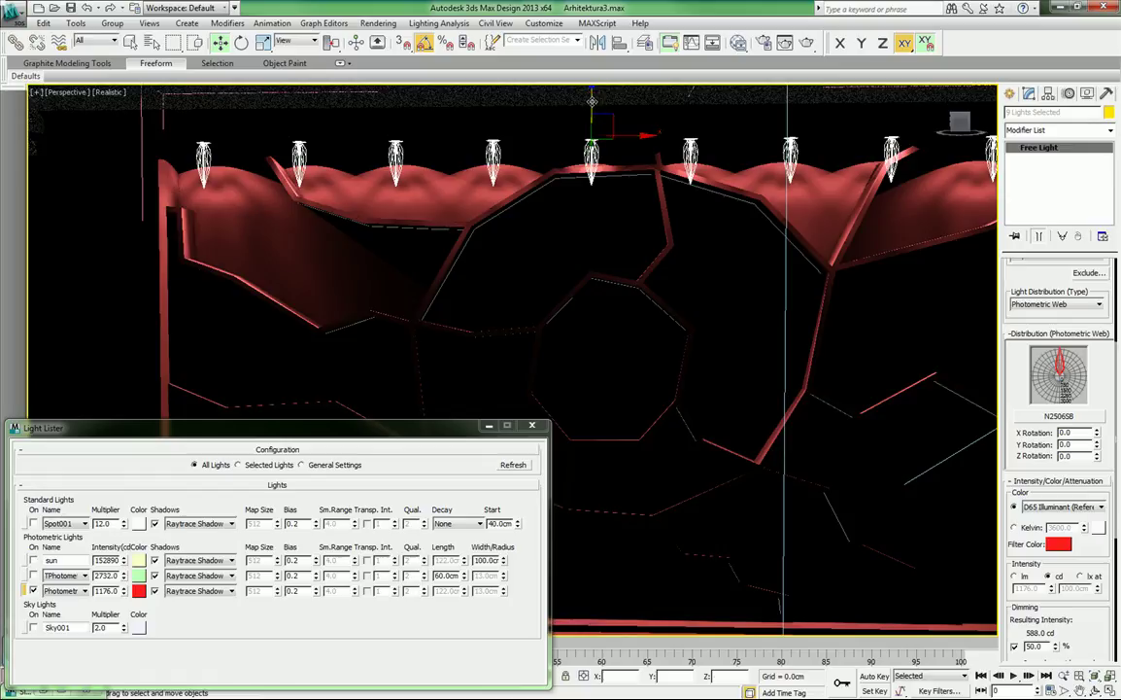
left_click_drag(590, 97, 588, 121)
left_click_drag(627, 156, 670, 153)
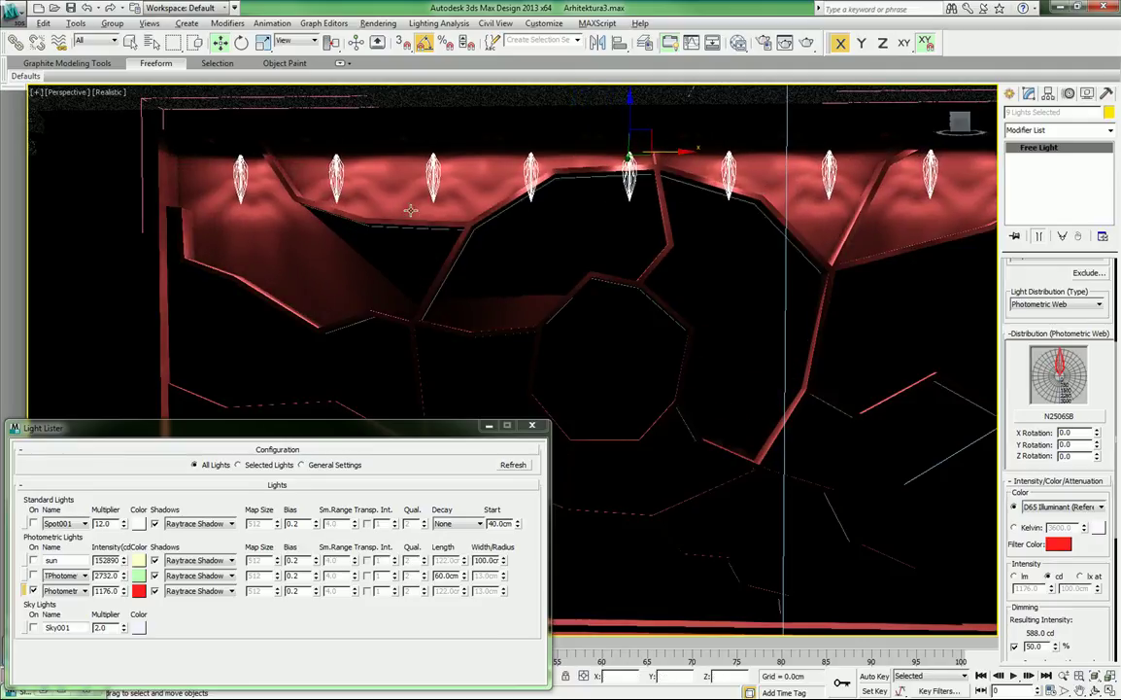
middle_click_drag(379, 191, 427, 199, "alt")
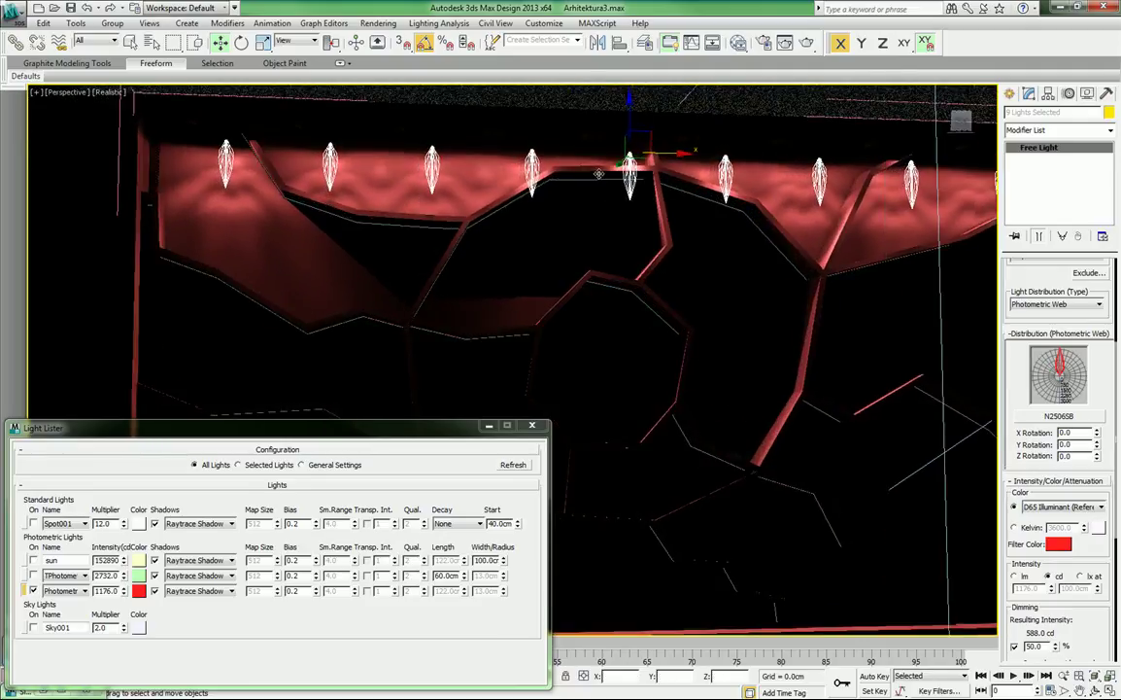
Try a pale yellow color of about RGB 253, 254, 136 on the nine red photometric lights and discard it.
left_click(139, 589)
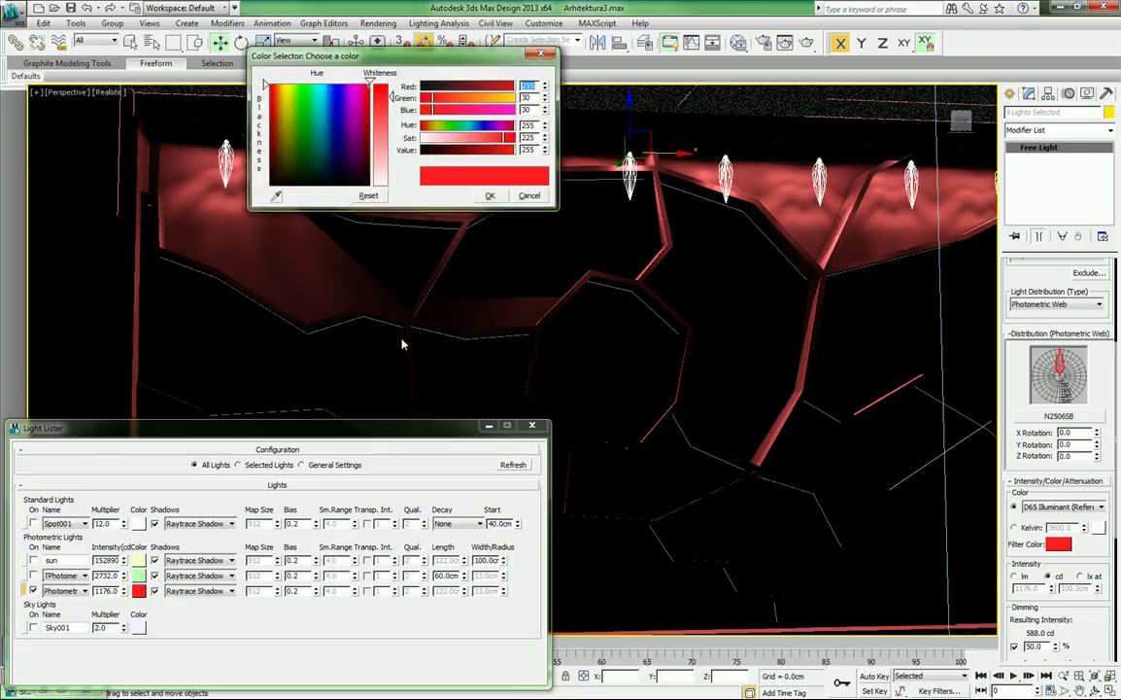
mouse_move(387, 139)
left_mouse_down()
mouse_move(389, 127)
mouse_move(362, 115)
left_mouse_up()
left_click_drag(283, 96, 287, 88)
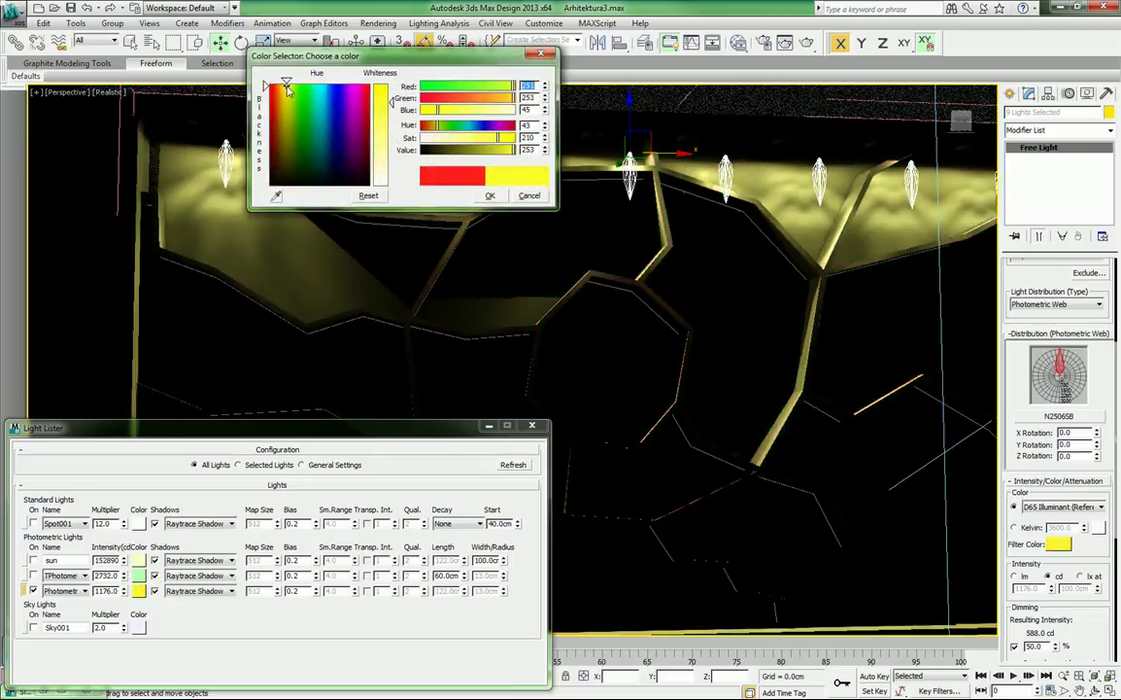
left_click(396, 138)
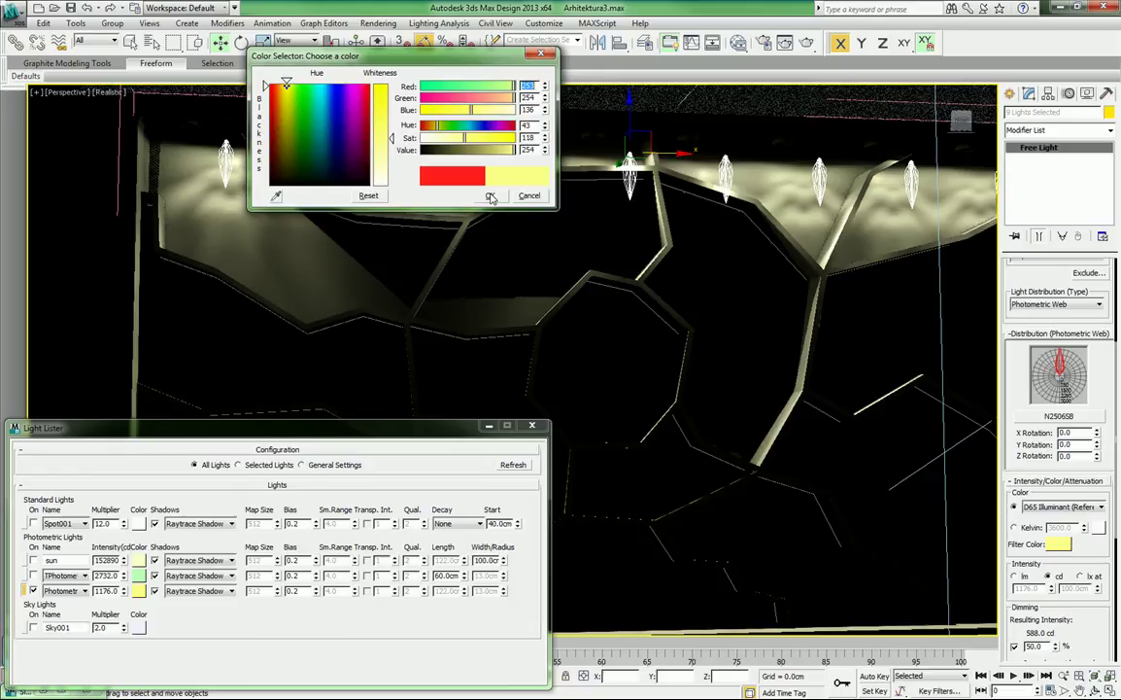
left_click(529, 195)
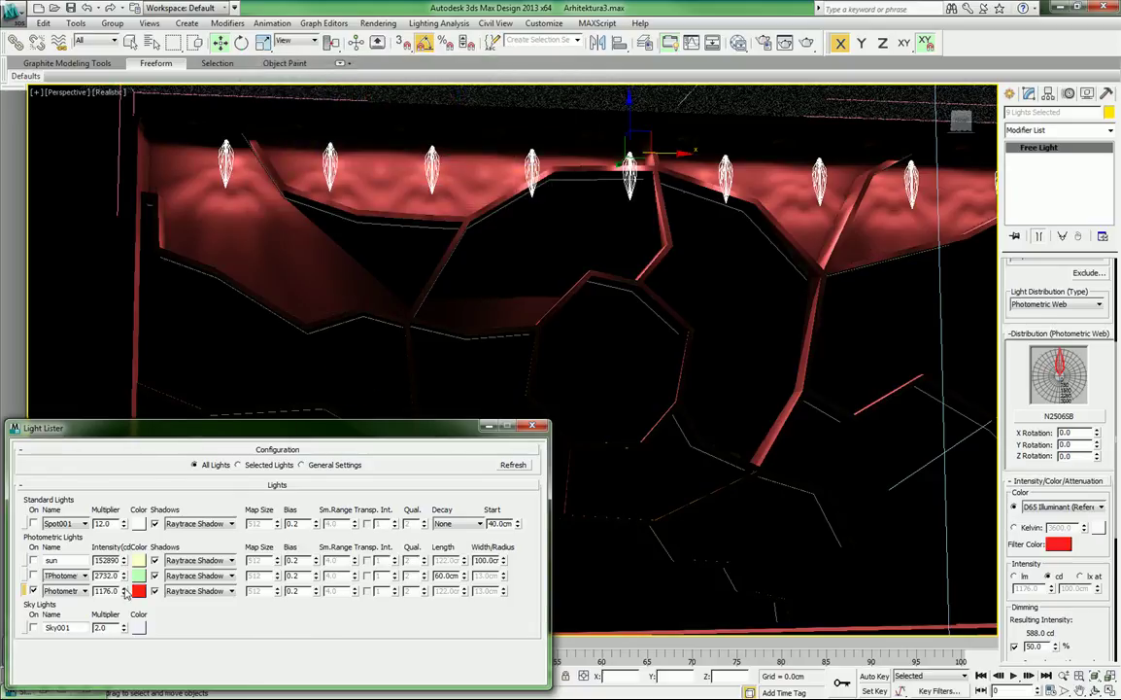
Raise the intensity of the nine red photometric lights to 2000 and on to 3000.
left_click_drag(125, 591, 147, 328)
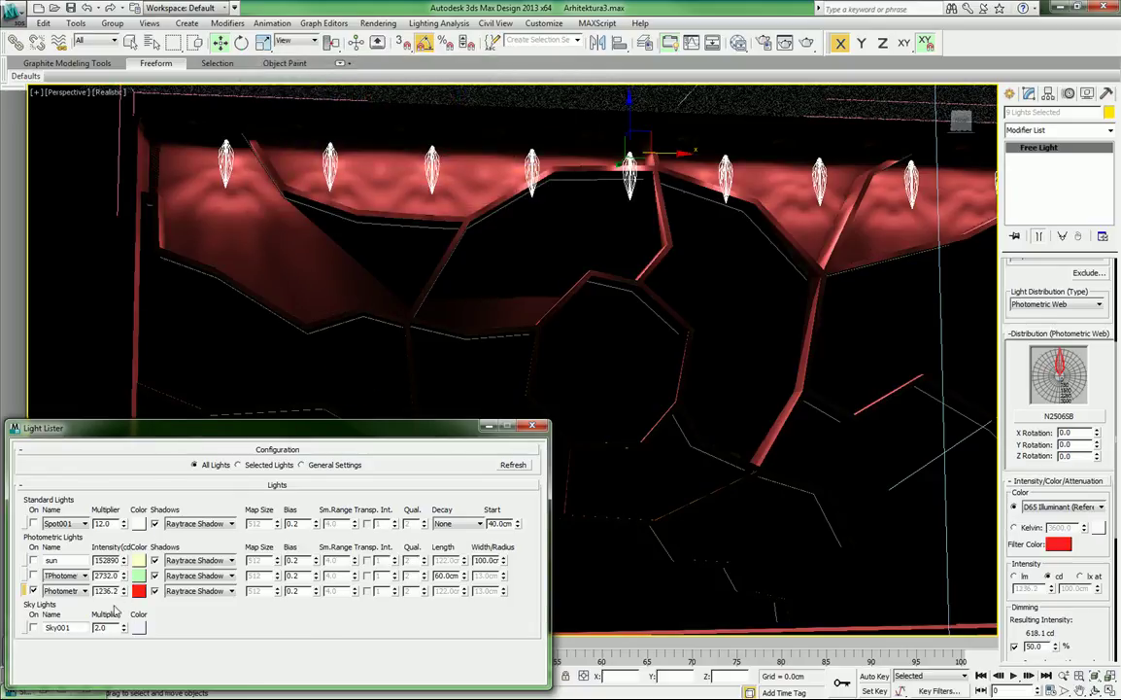
left_click_drag(118, 591, 76, 591)
type("2000")
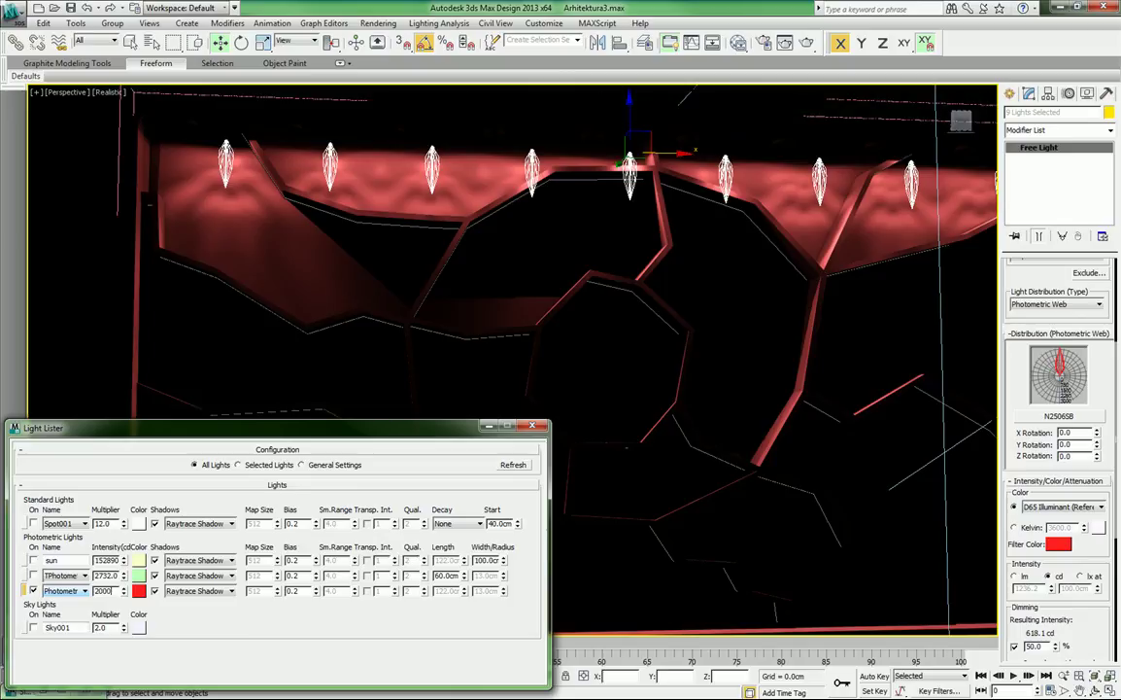
key("Return")
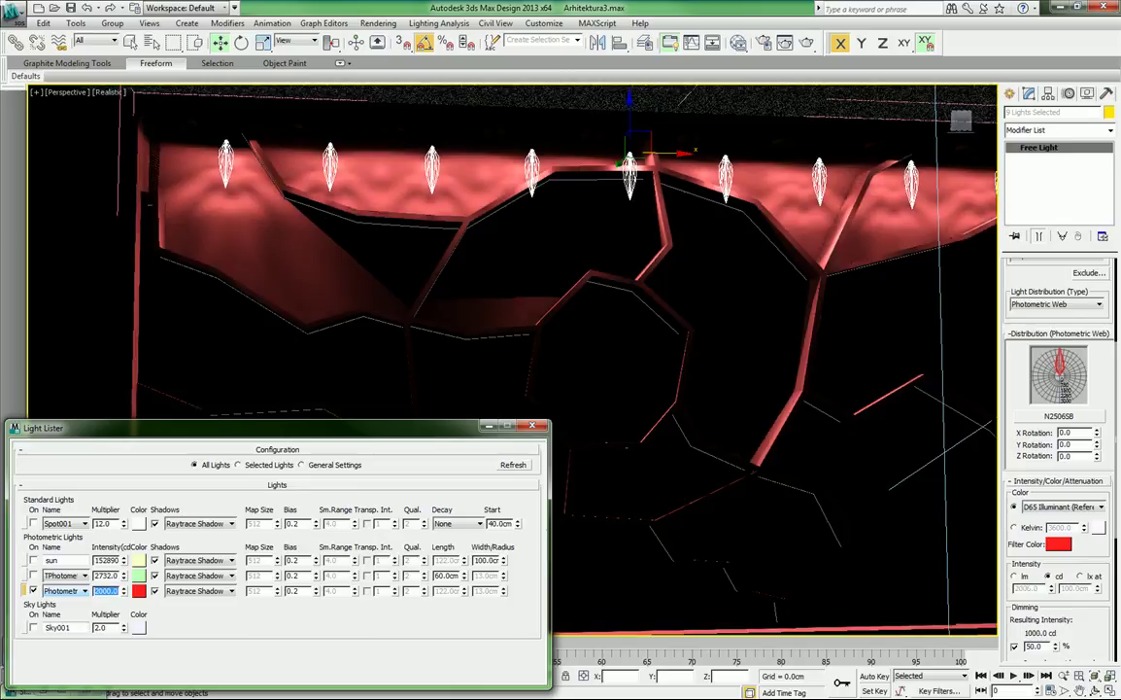
type("30")
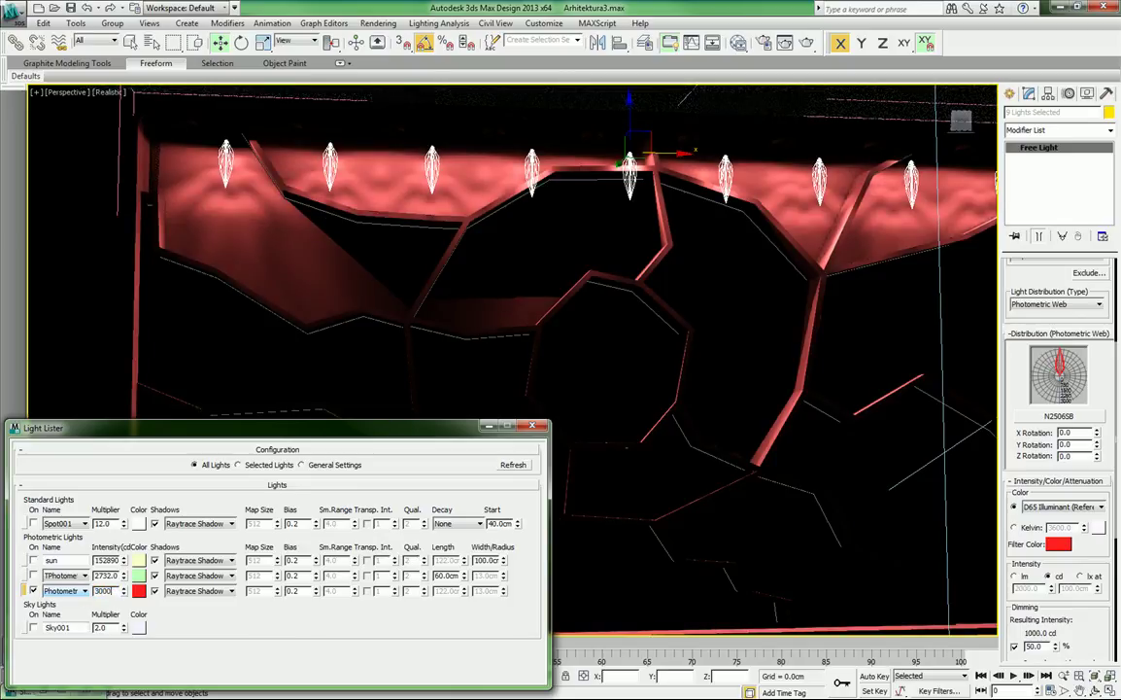
key("Return")
Move the nine photometric lights slightly up along Z and check how they light the wall from other angles.
middle_click_drag(463, 293, 632, 253, "alt")
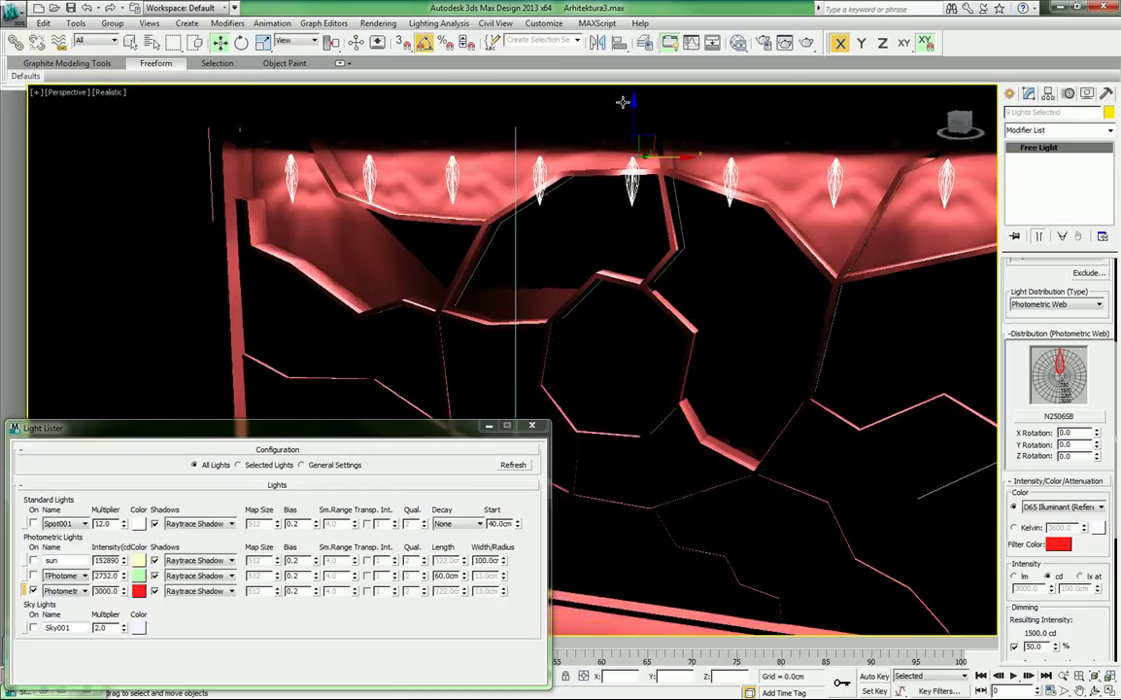
left_click_drag(635, 110, 634, 99)
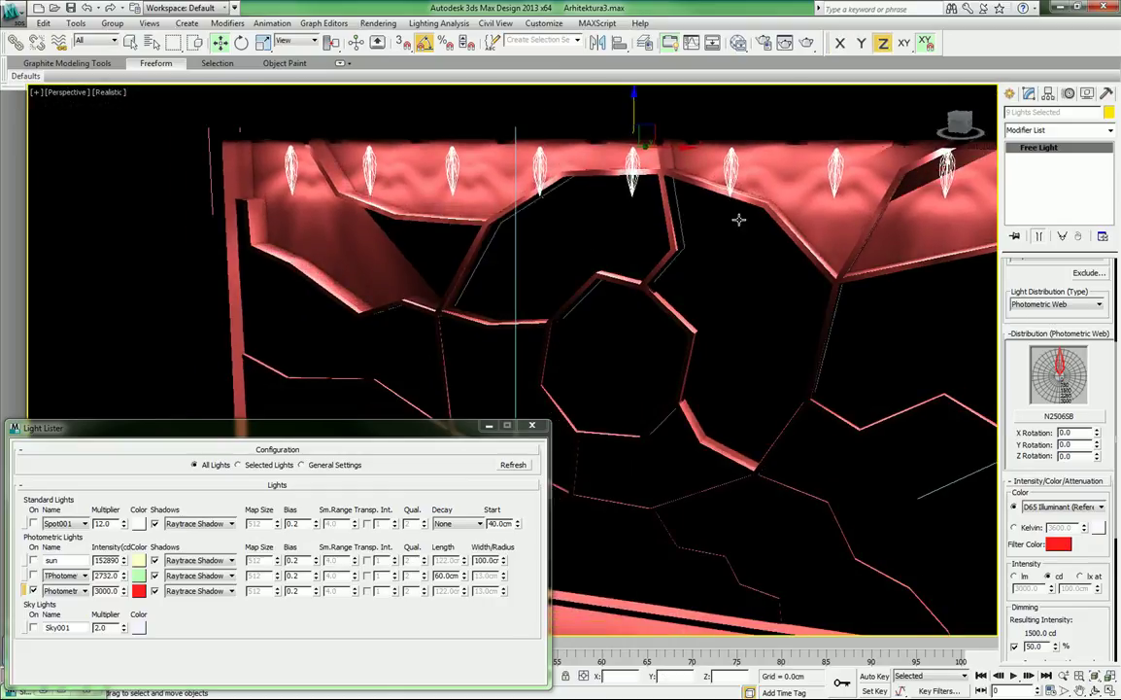
middle_click_drag(738, 219, 584, 195, "alt")
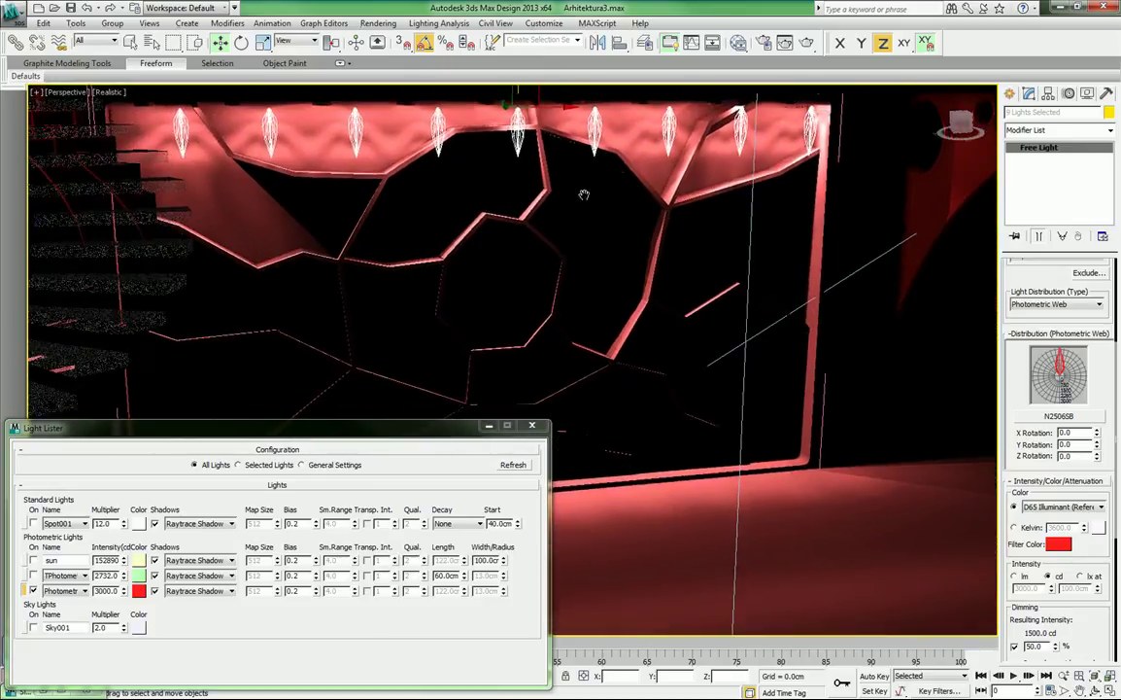
scroll(493, 323, "down", 2)
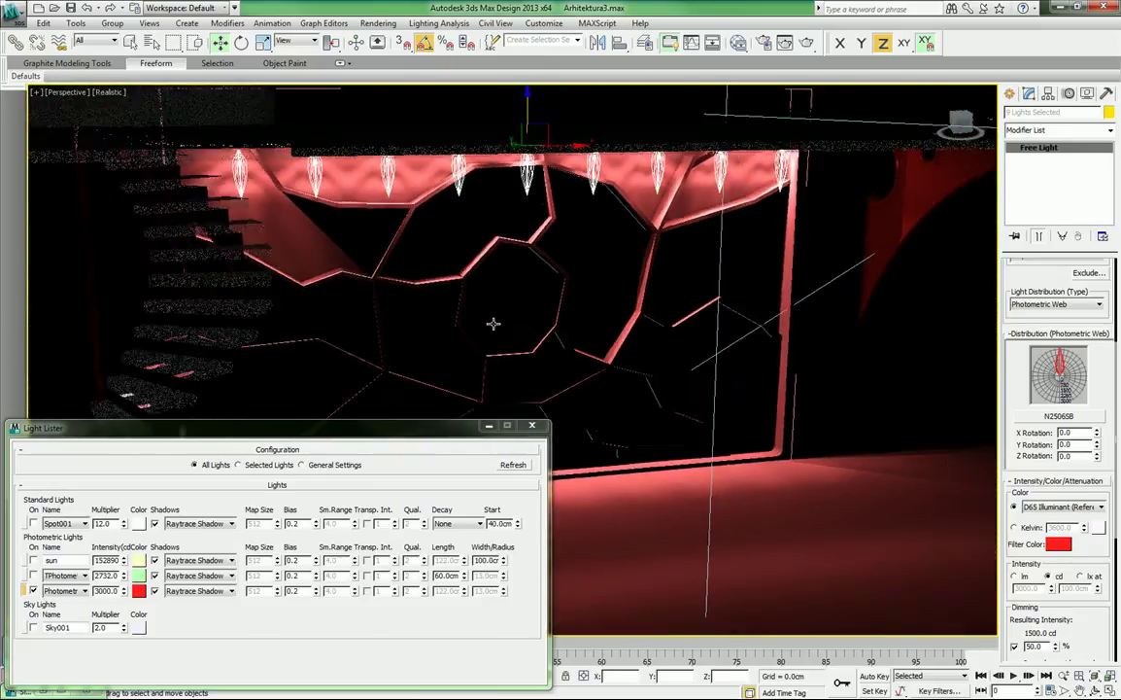
Turn on the sun light and examine its shadows across the benches, floor and pipes.
scroll(494, 324, "down", 4)
middle_click_drag(594, 343, 312, 302, "alt")
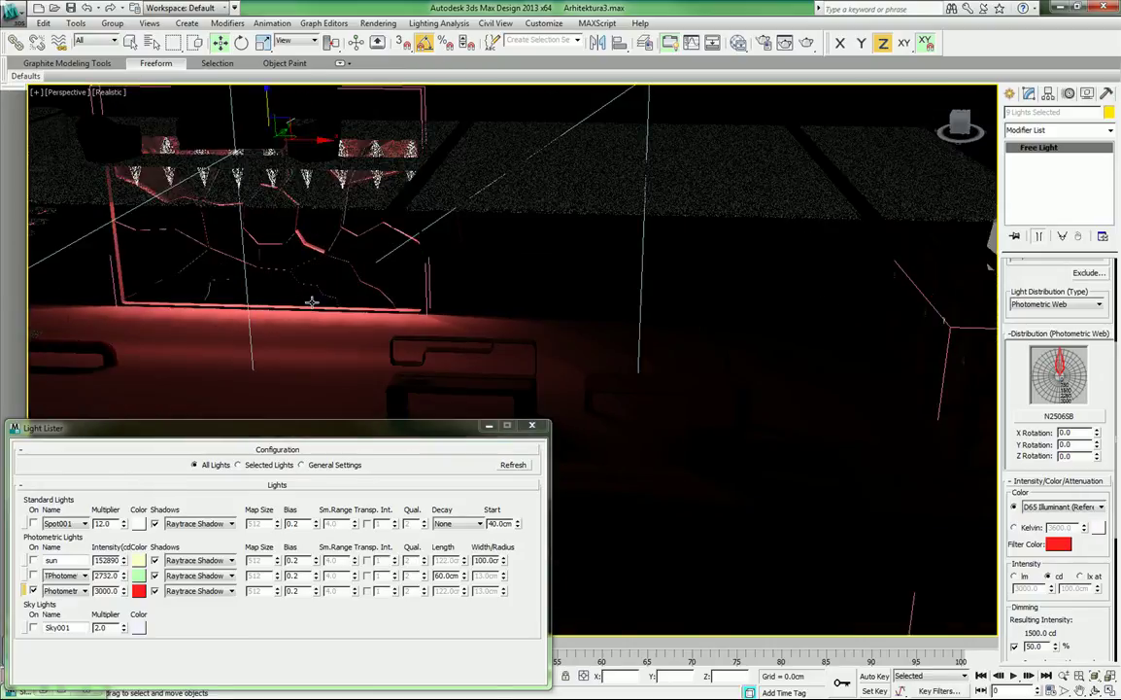
left_click(34, 560)
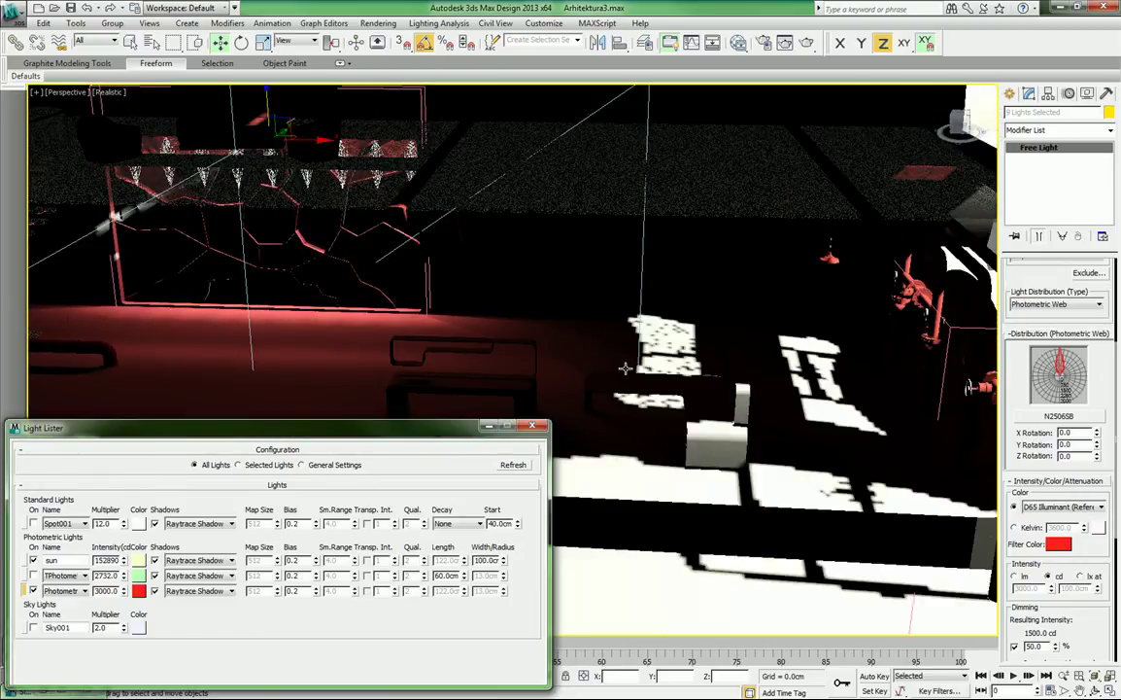
middle_click_drag(661, 381, 451, 245, "alt")
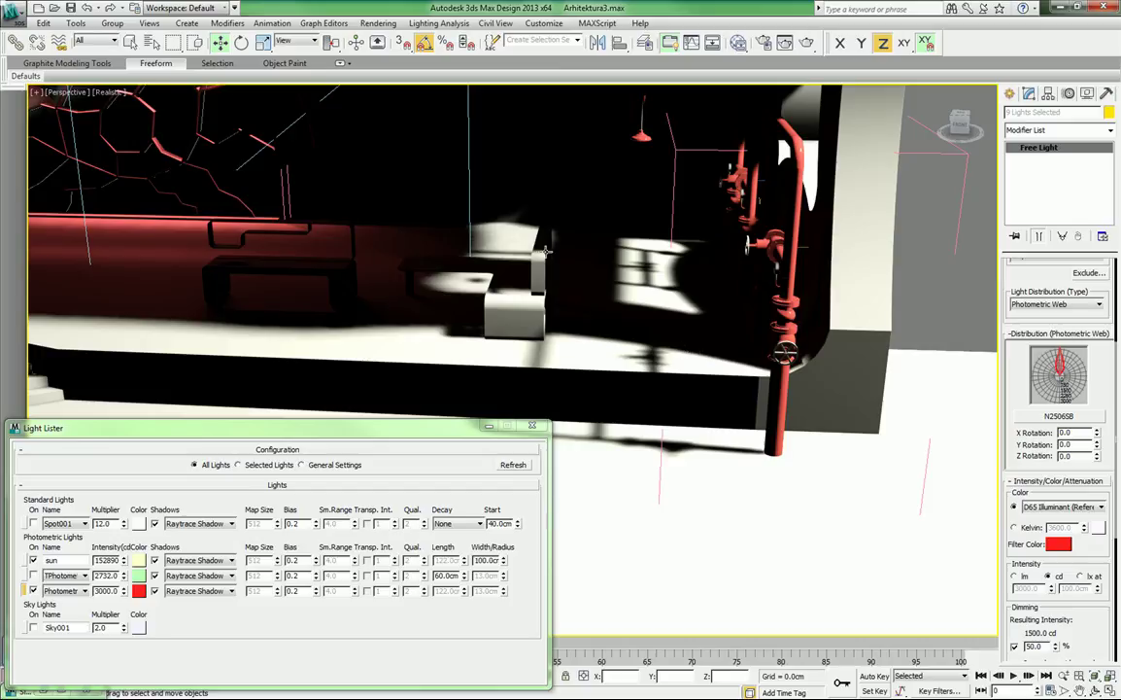
mouse_move(546, 252)
middle_mouse_down()
mouse_move(626, 300)
mouse_move(613, 297)
middle_mouse_up()
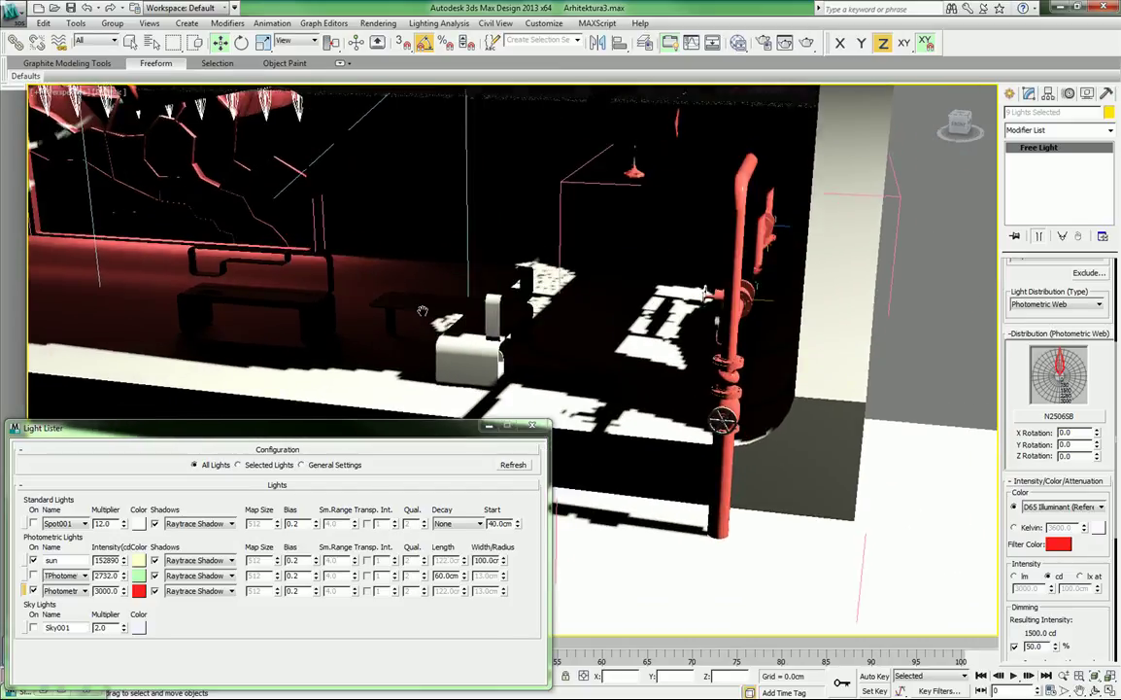
middle_click_drag(423, 311, 484, 288, "alt")
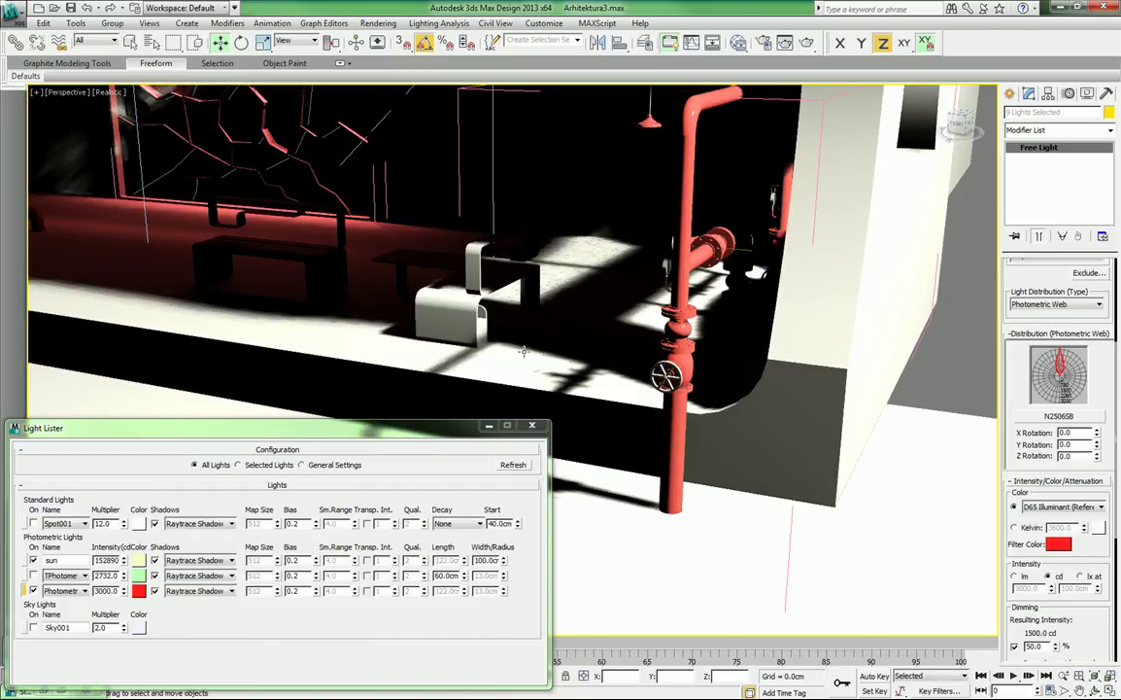
Select the sun light and shift it along world Y to about -1425.84 cm with the Move Transform Type-In.
left_click(26, 560)
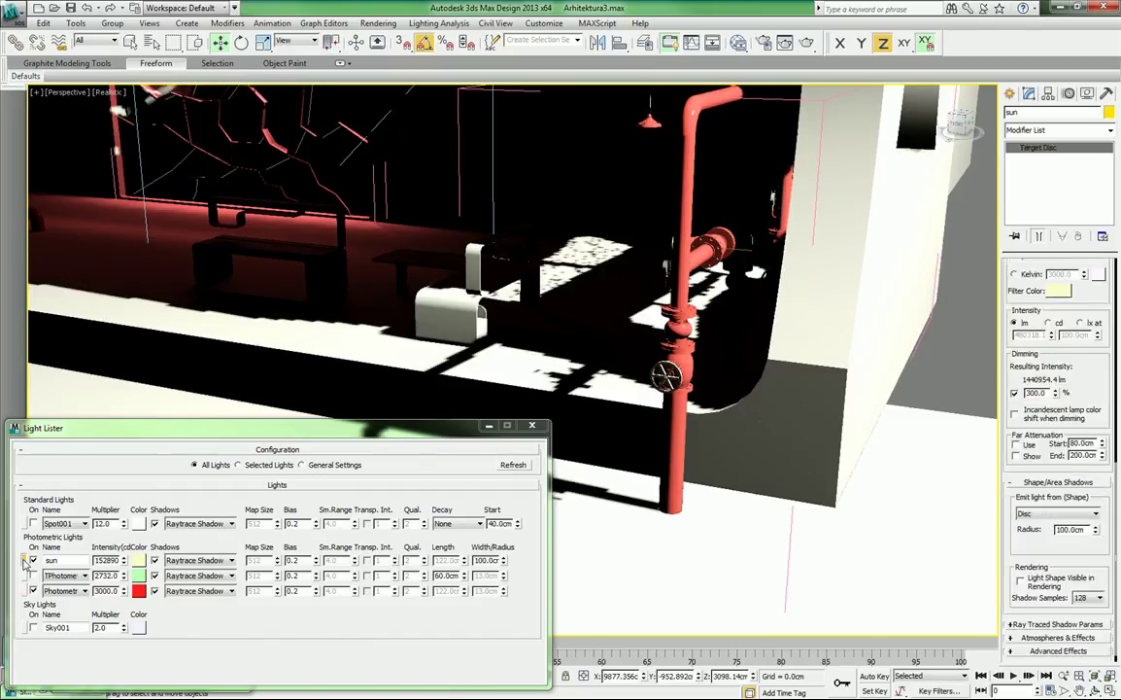
key("F12")
left_click_drag(299, 430, 566, 489)
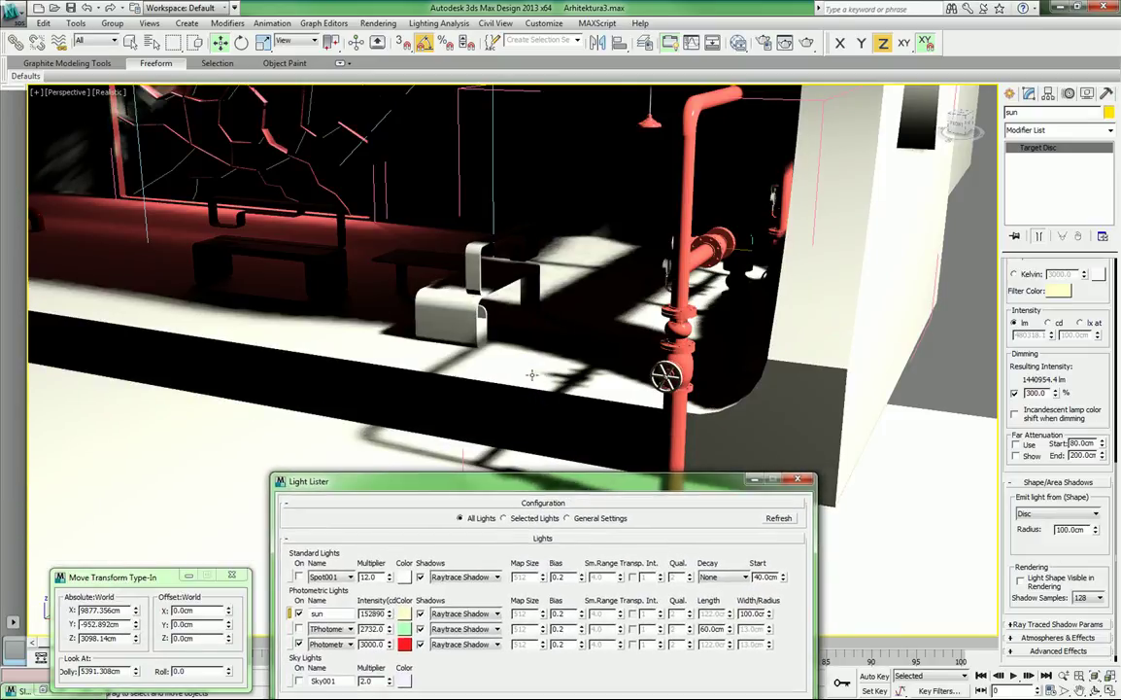
left_click_drag(146, 577, 111, 567)
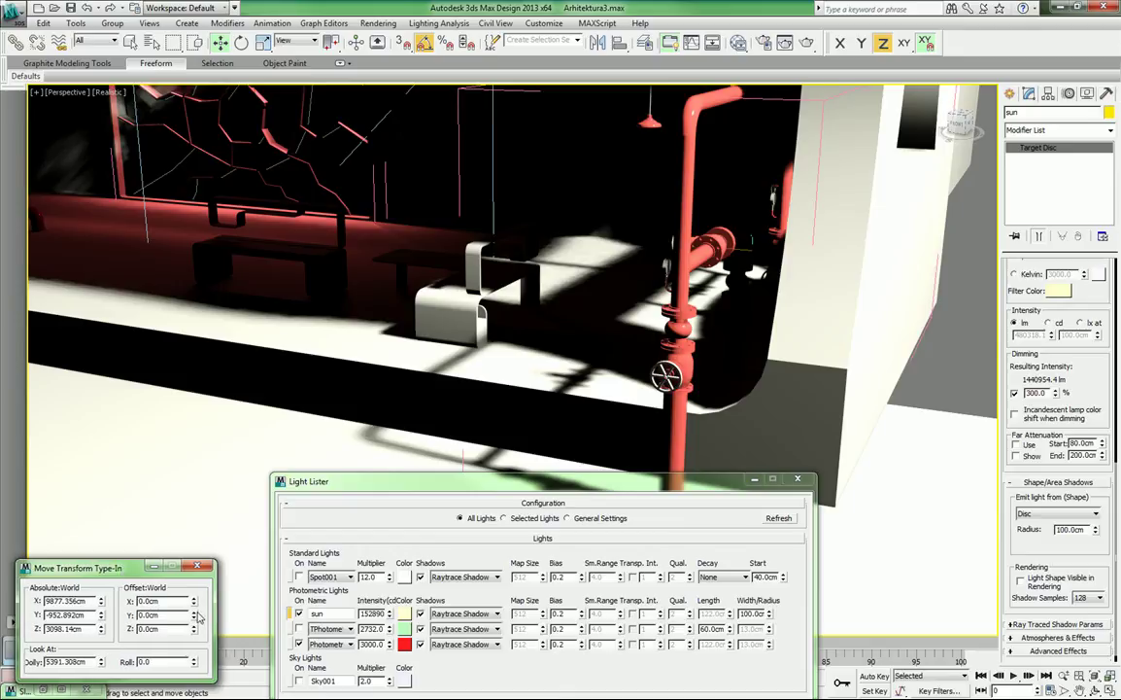
left_click_drag(194, 618, 225, 443)
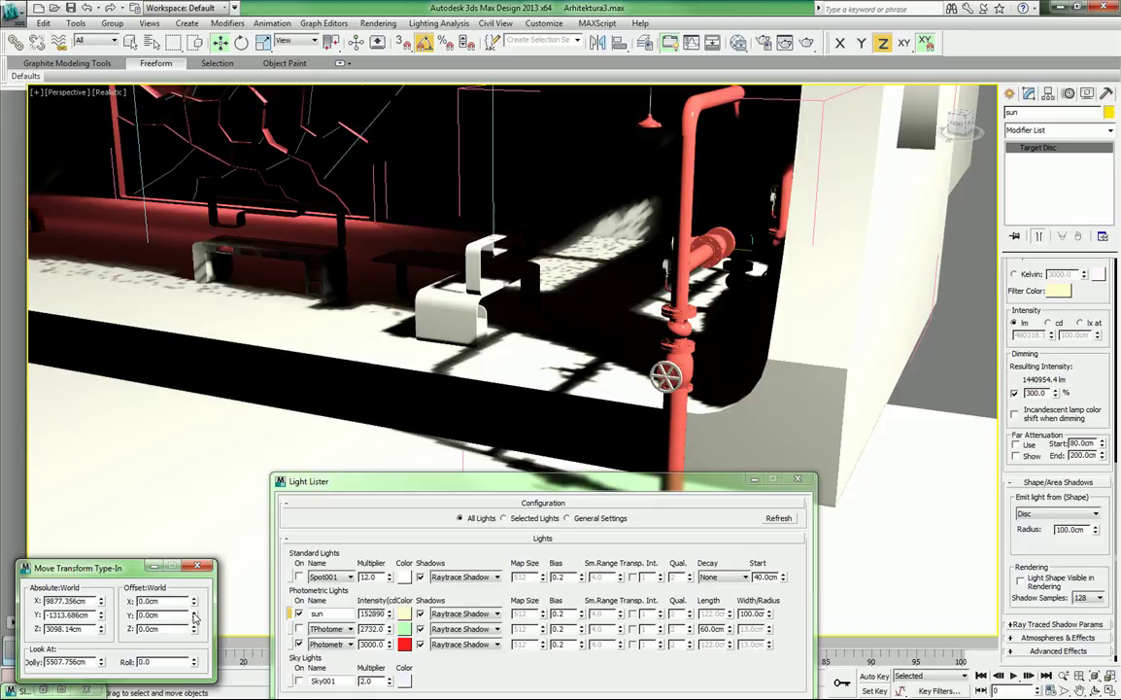
middle_click_drag(413, 392, 376, 373)
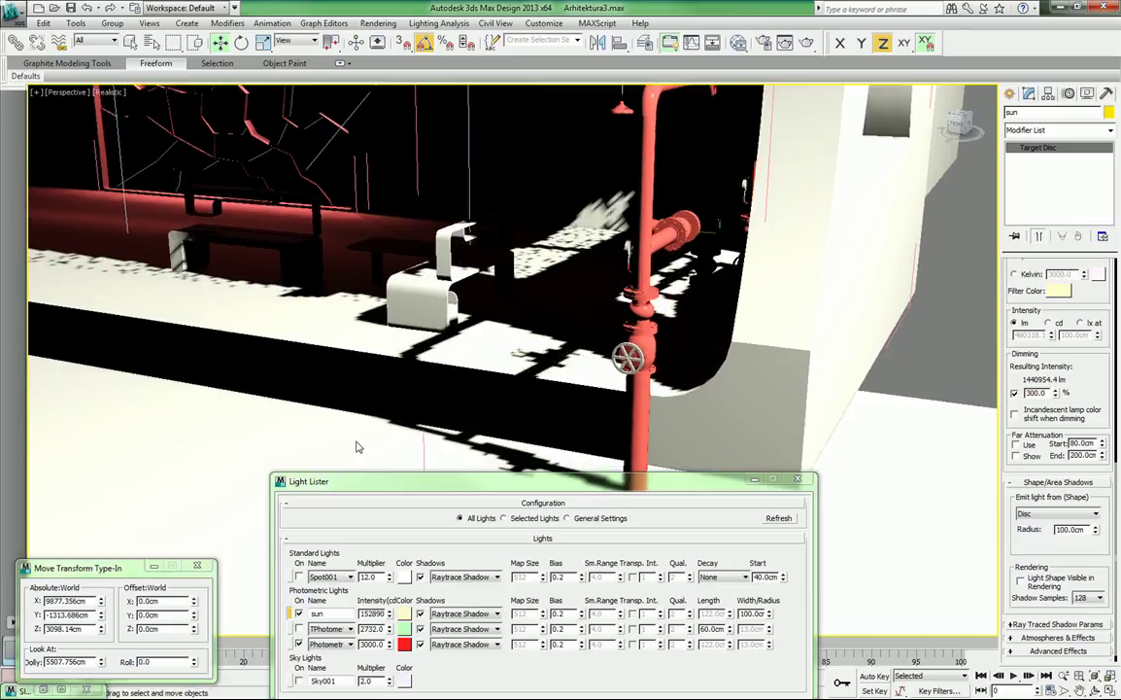
left_click_drag(196, 615, 195, 643)
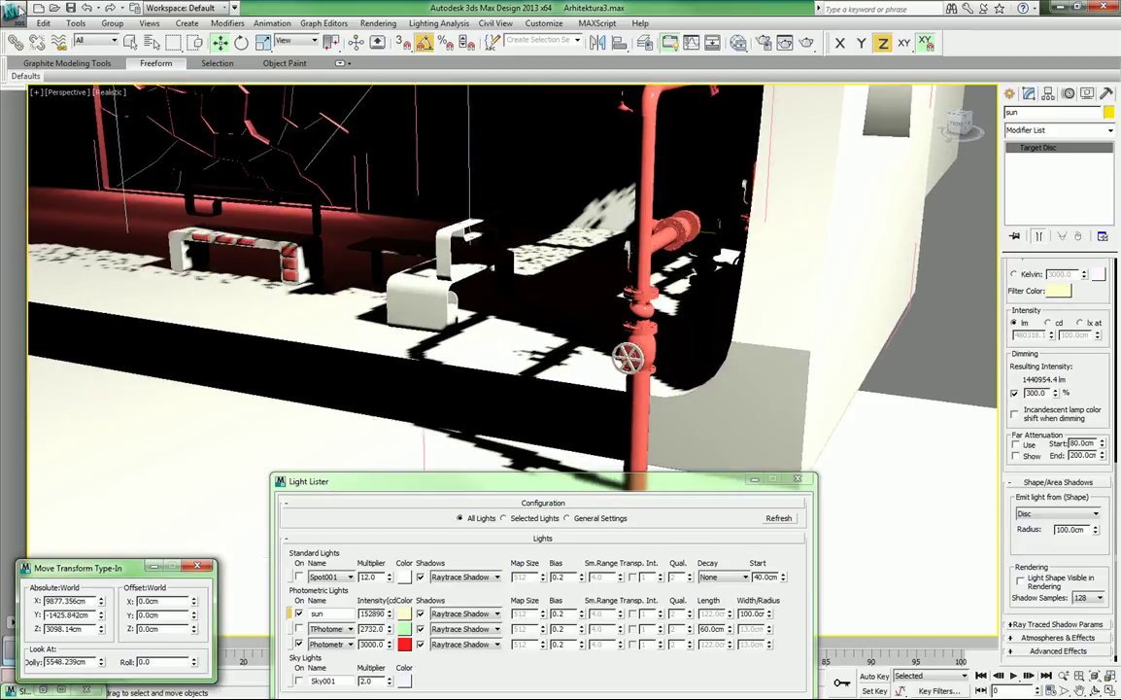
Turn on the Spot001 lights to project their patterns onto the floor around the benches.
middle_click_drag(273, 412, 436, 390, "alt")
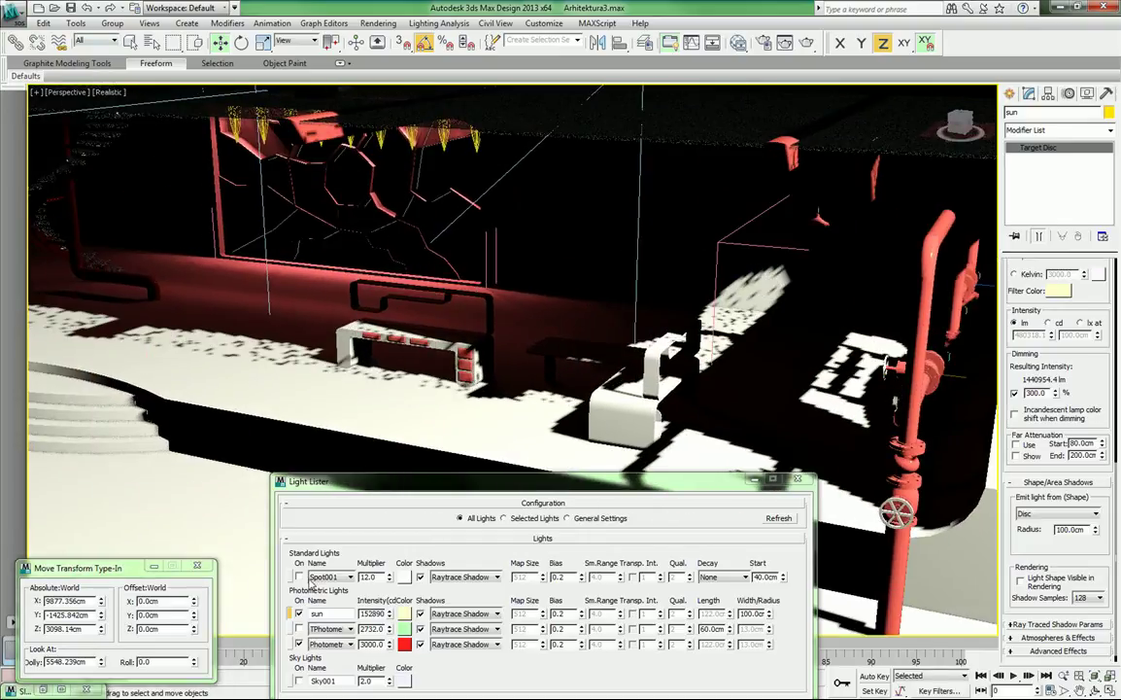
left_click(299, 577)
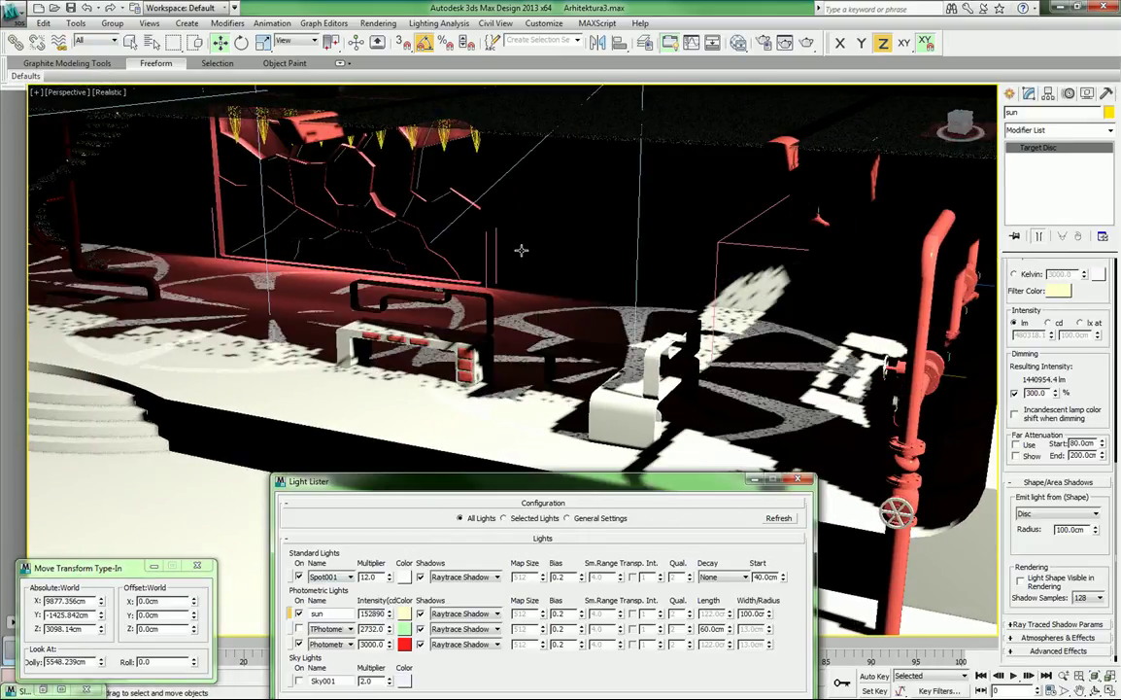
Rotate the blades of the middle roof fan about world Z to -0.5 degrees to shift the pattern they cast.
middle_click_drag(435, 299, 493, 328)
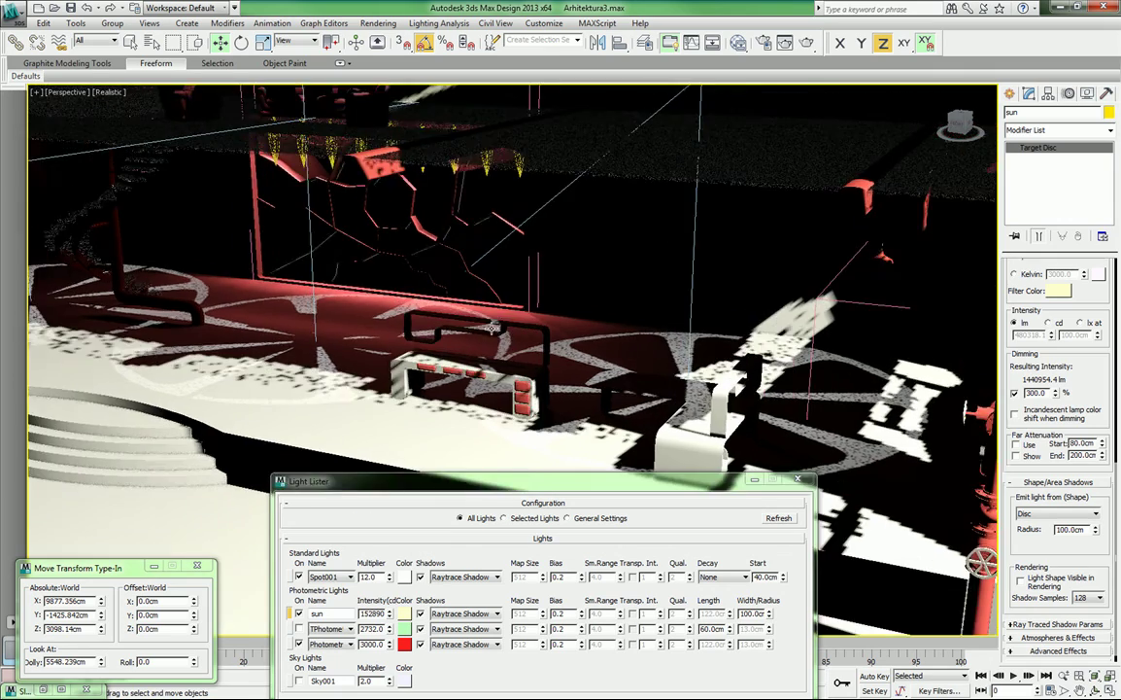
scroll(441, 296, "down", 3)
middle_click_drag(436, 290, 442, 306, "alt")
middle_click_drag(353, 198, 651, 520)
middle_click_drag(464, 309, 459, 345, "alt")
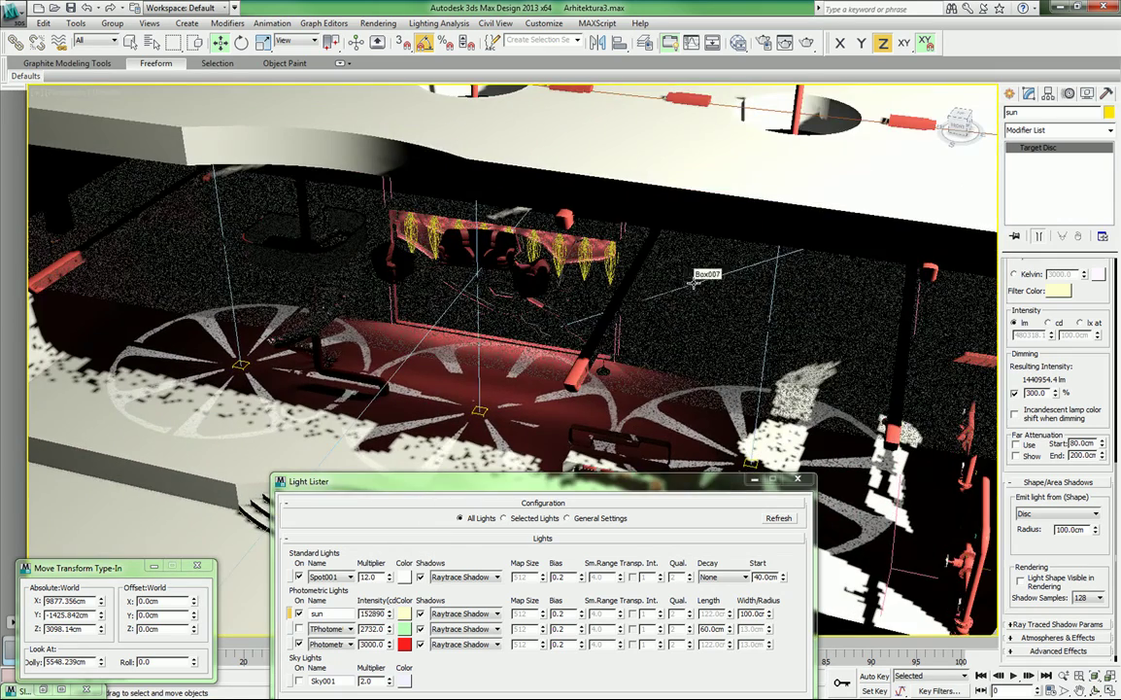
left_click(755, 480)
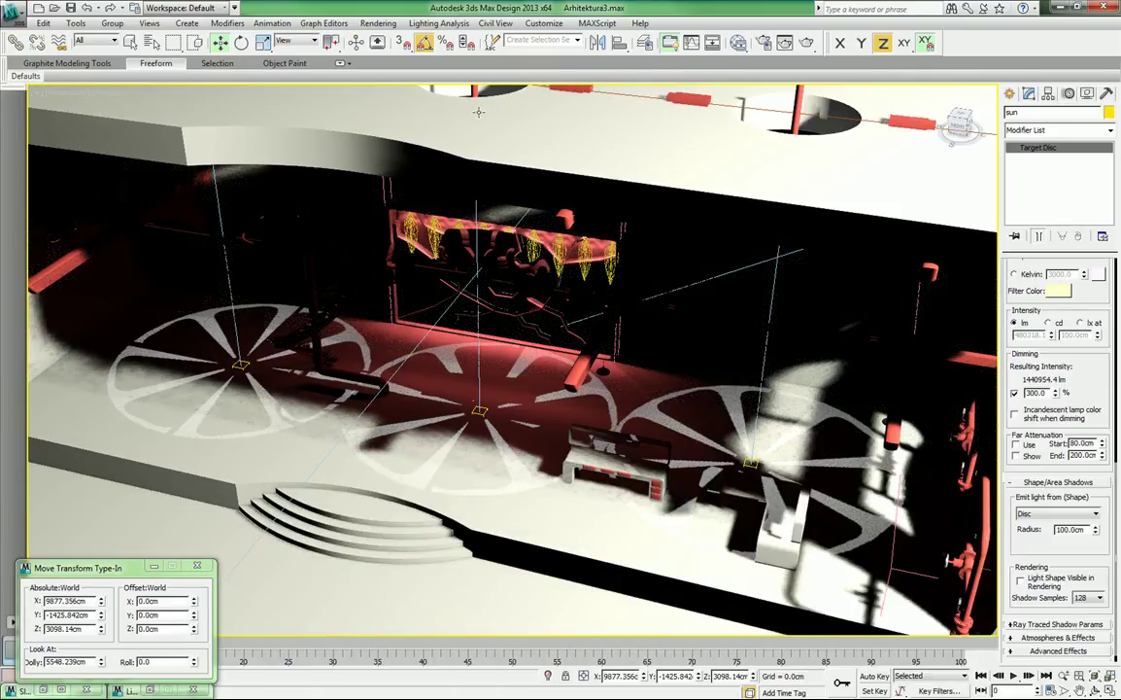
middle_click_drag(443, 155, 535, 129)
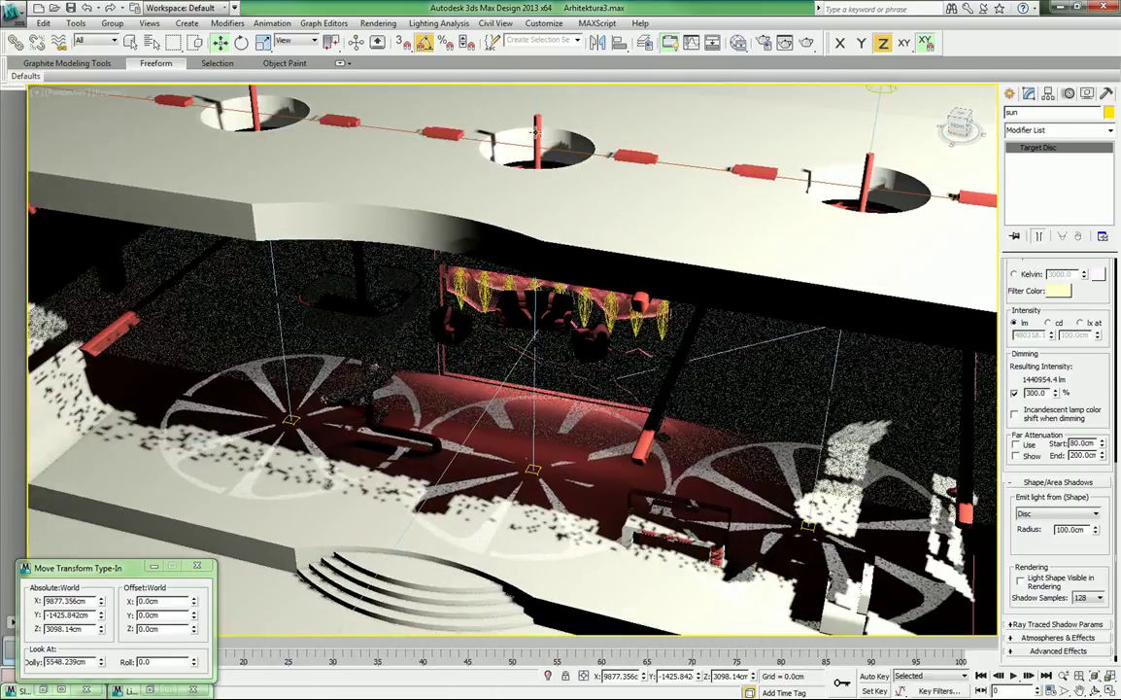
left_click(537, 131)
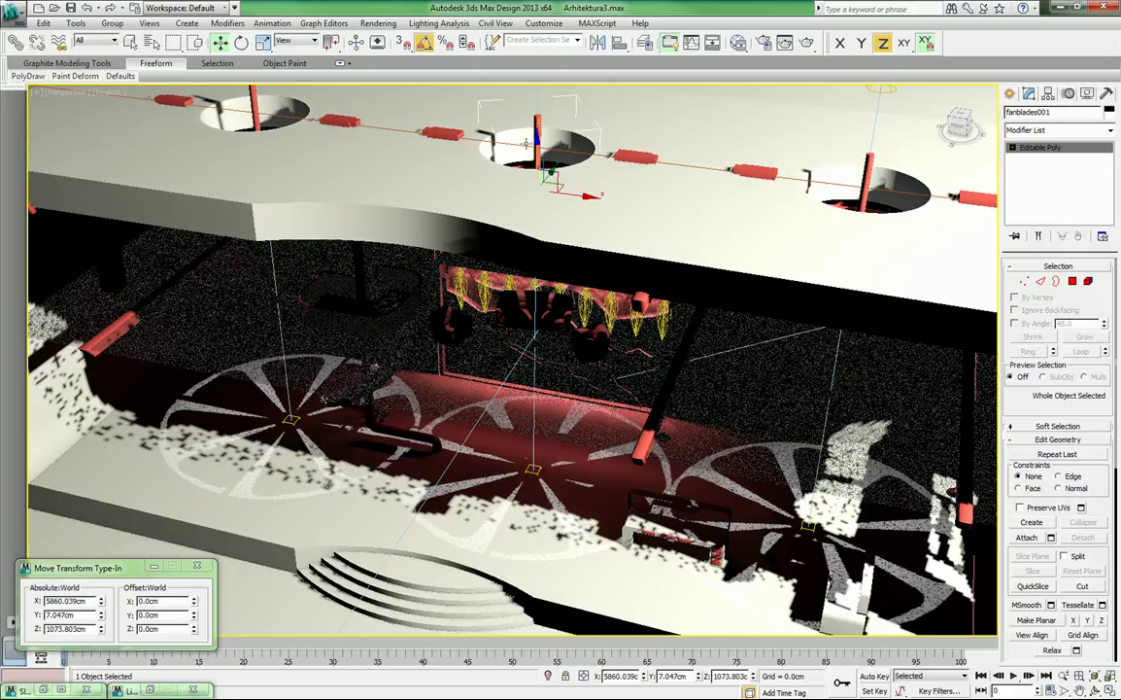
left_click(241, 42)
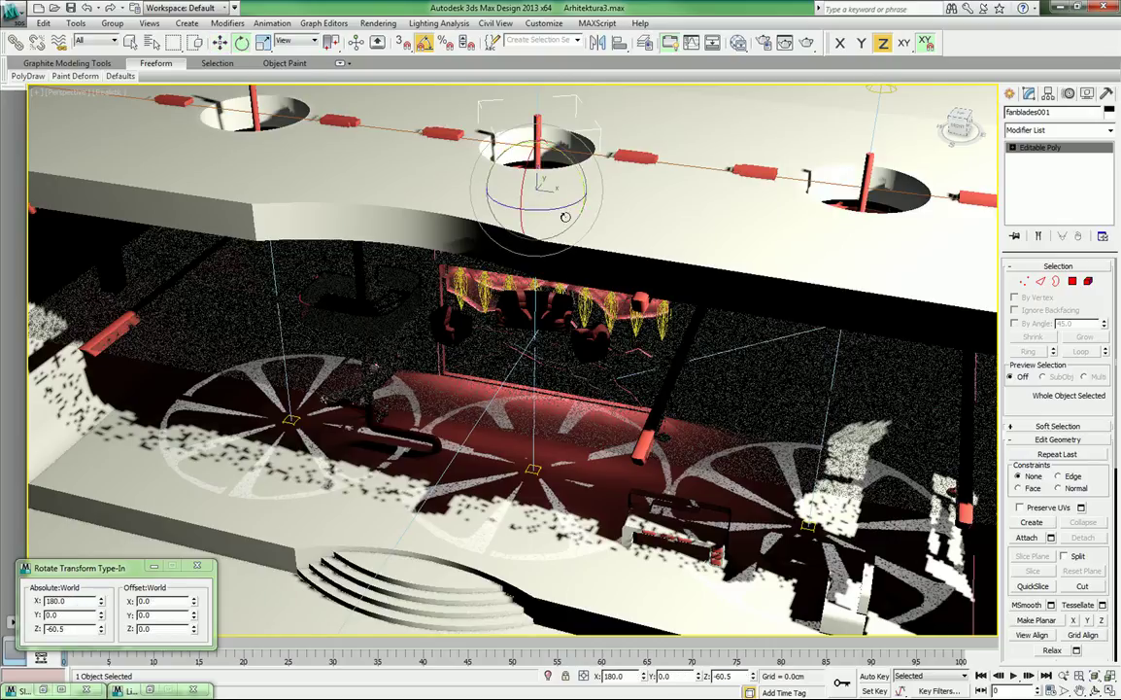
left_click_drag(493, 191, 607, 207)
middle_click_drag(573, 382, 565, 373, "alt")
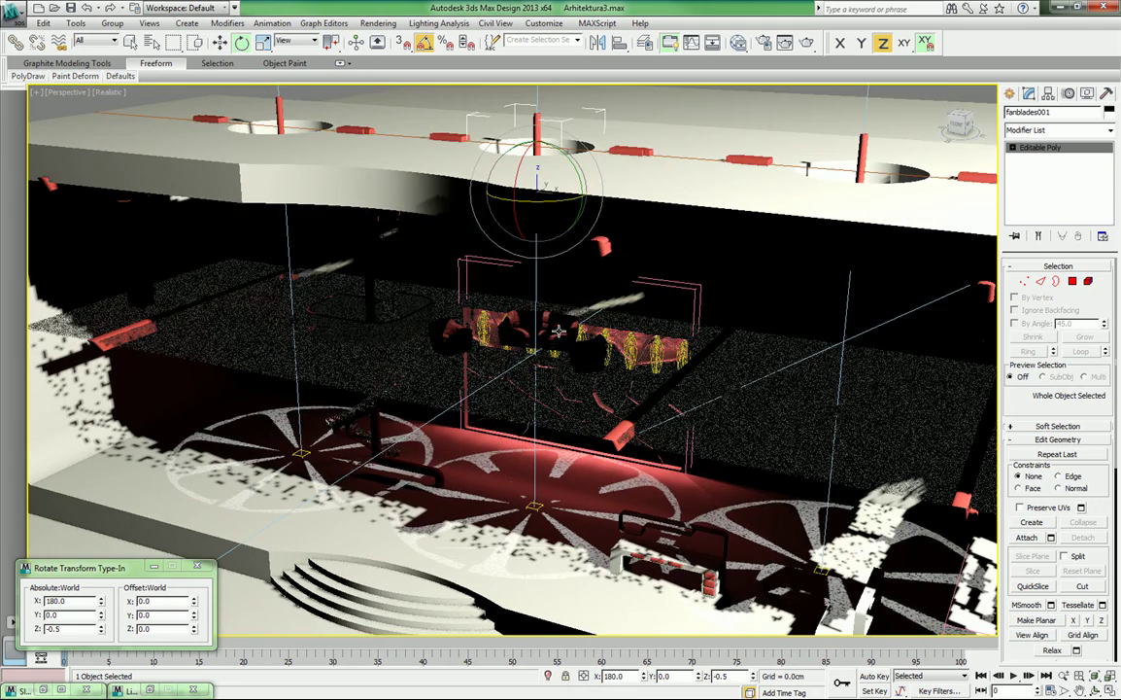
Turn on the target photometric lights and examine the radial shadows they cast on the stone wall and around the sofas.
left_click(559, 330)
scroll(516, 363, "up", 4)
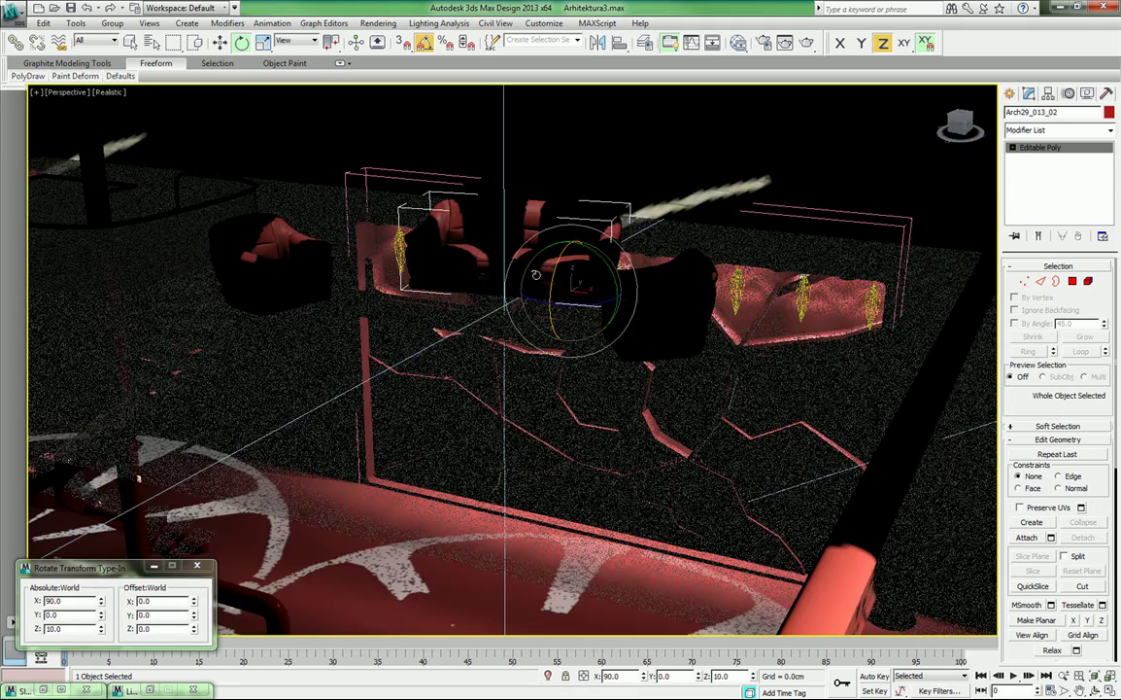
middle_click_drag(435, 299, 641, 240)
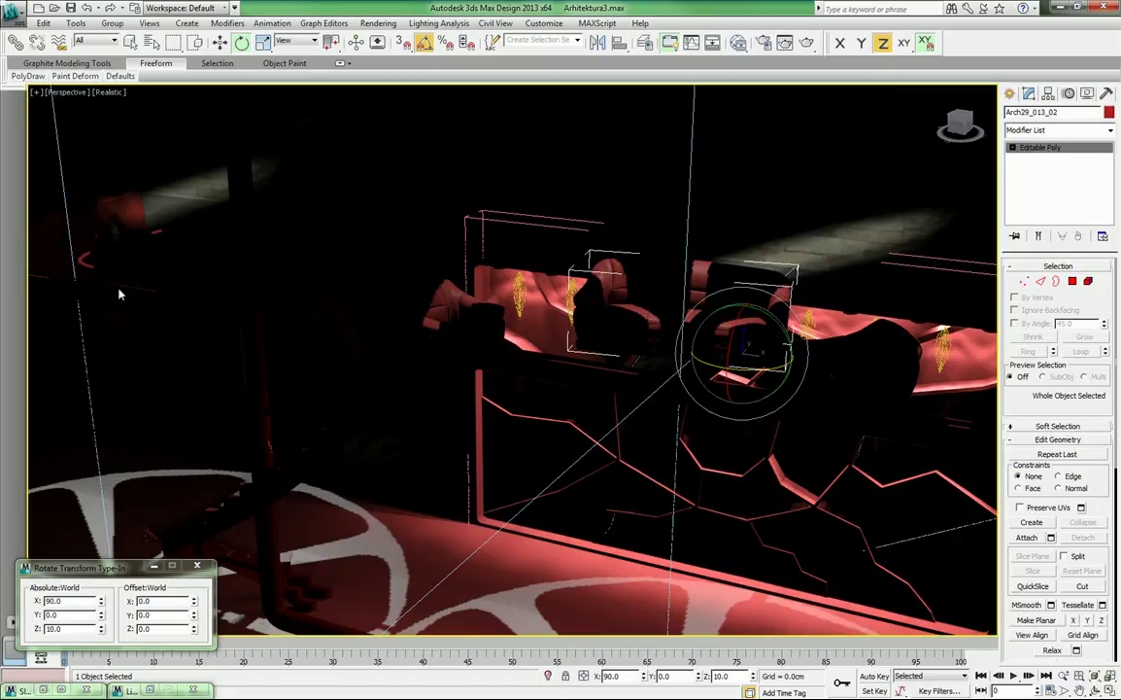
left_click(169, 687)
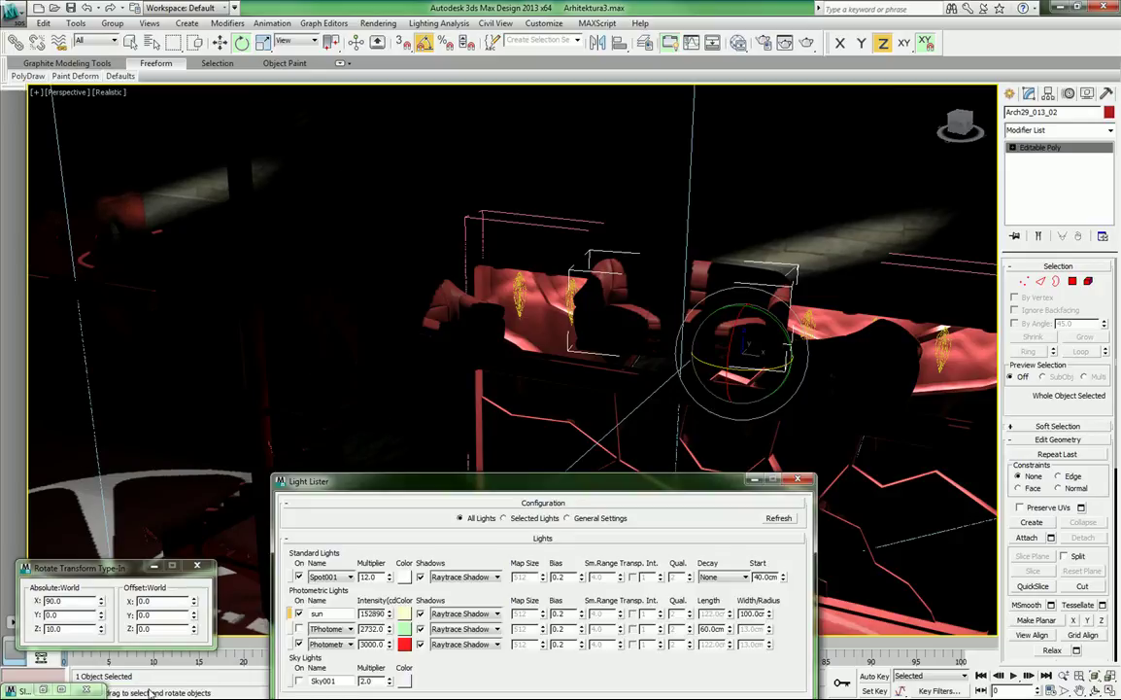
left_click(298, 628)
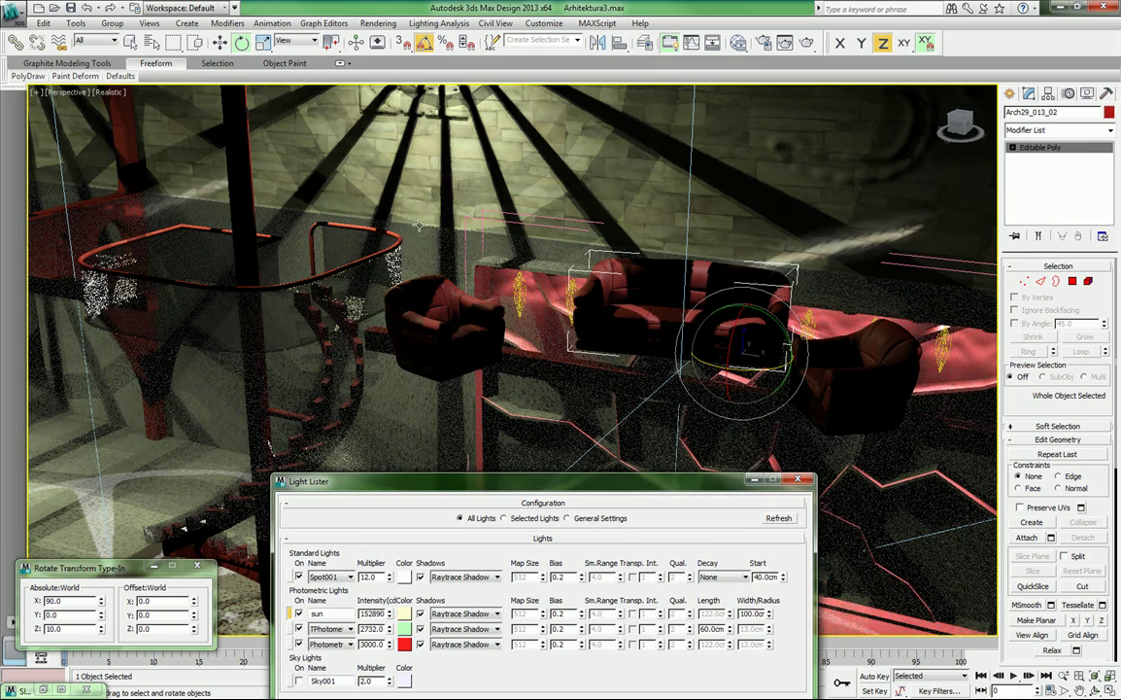
middle_click_drag(489, 211, 670, 334, "alt")
left_click(754, 478)
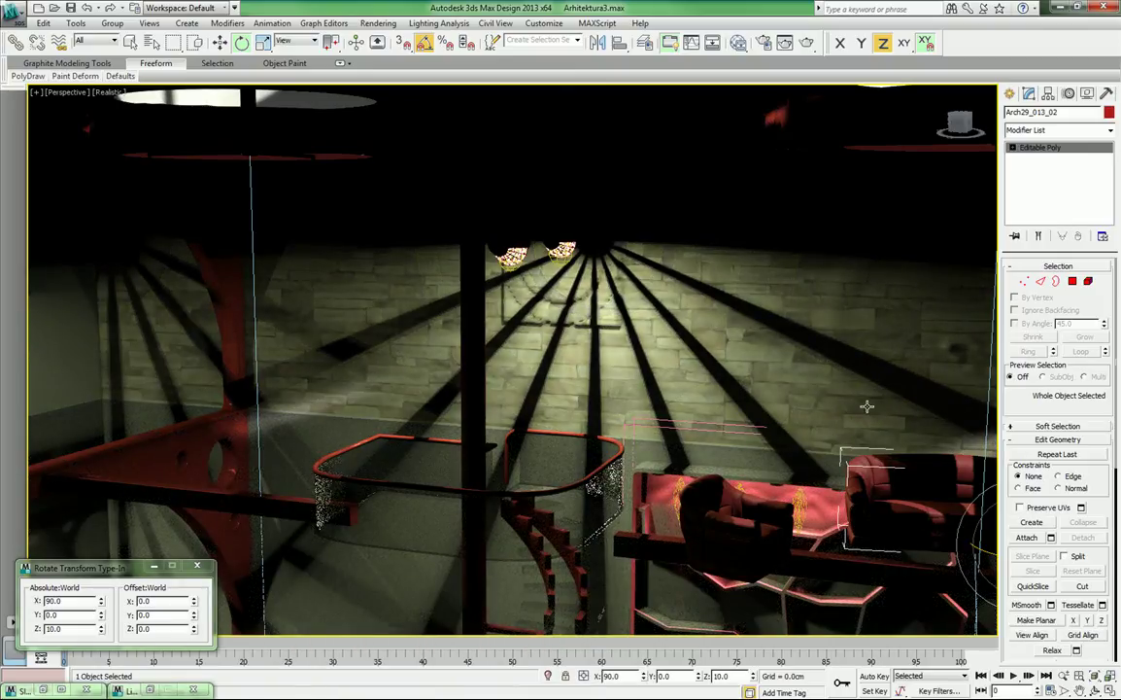
middle_click_drag(867, 406, 353, 281, "alt")
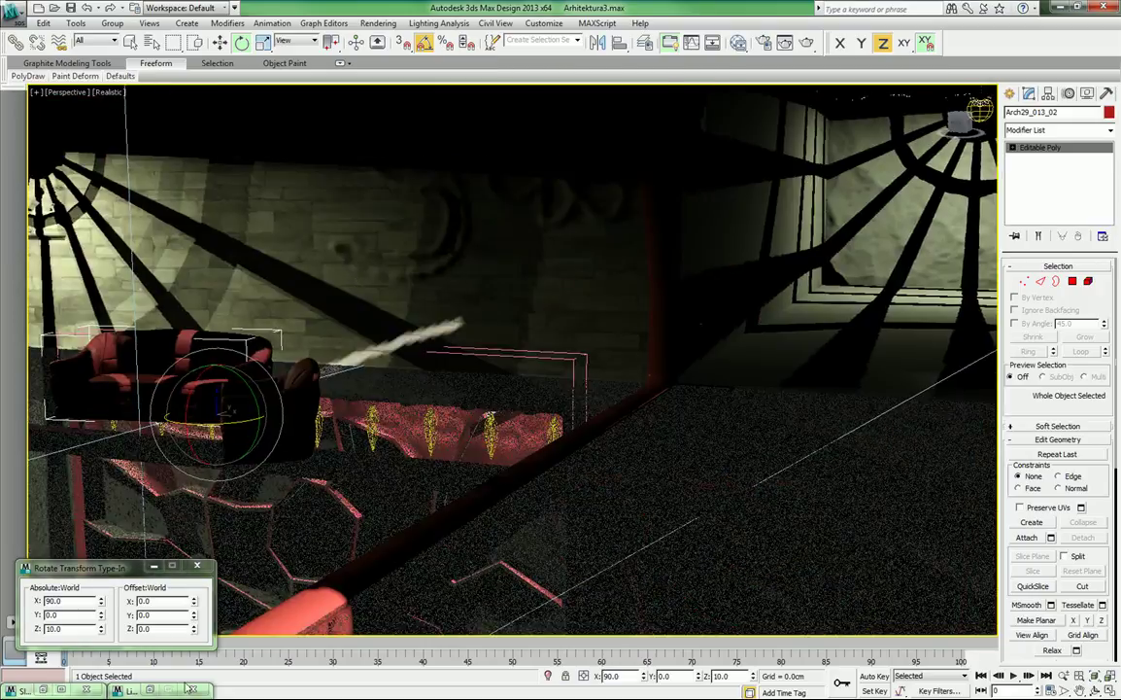
Turn on the Sky001 light and check its fill lighting over the whole interior.
left_click(150, 690)
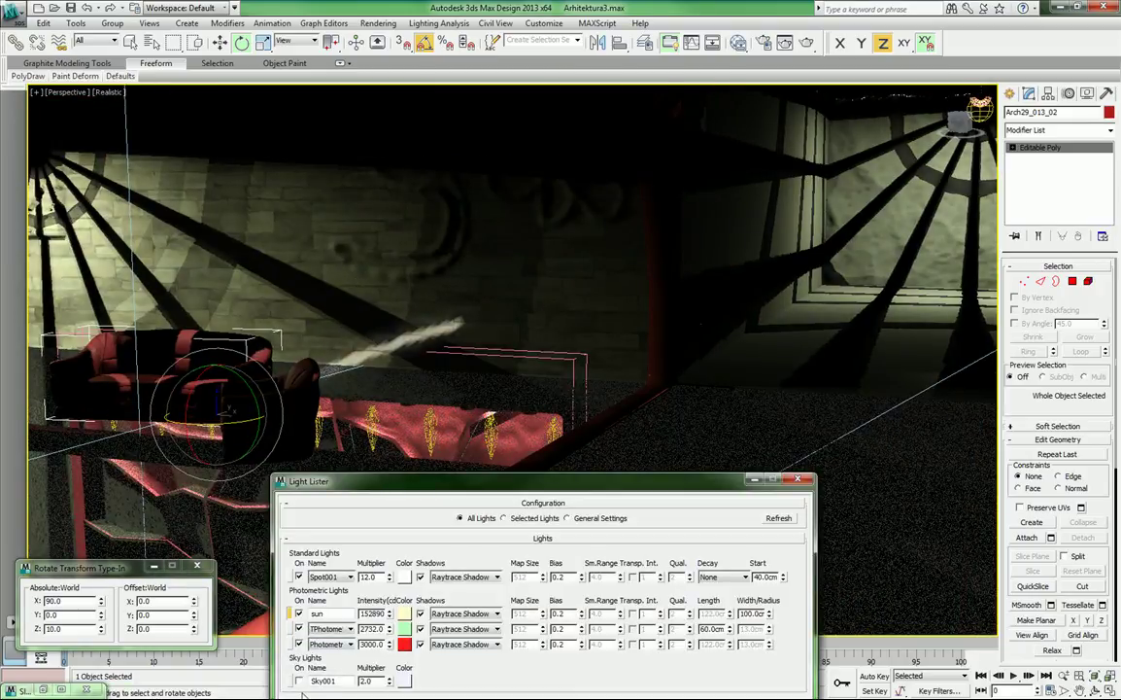
left_click(299, 680)
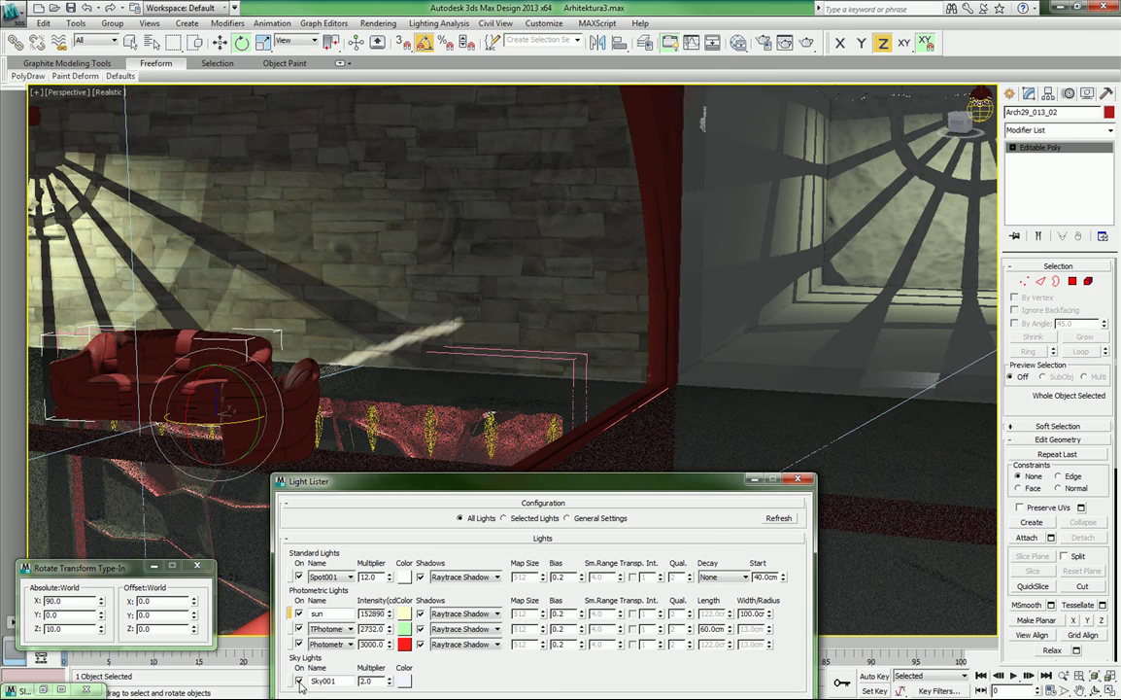
middle_click_drag(744, 247, 712, 237)
scroll(696, 230, "down", 3)
scroll(487, 309, "down", 6)
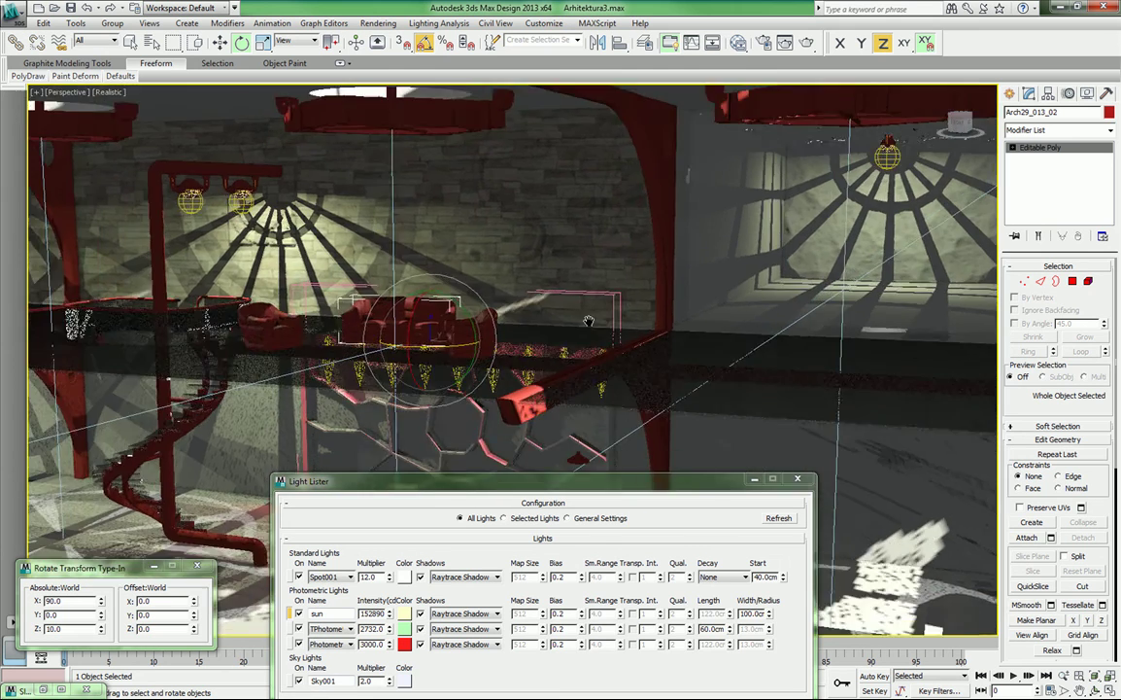
mouse_move(531, 395)
middle_mouse_down()
mouse_move(572, 391)
mouse_move(526, 413)
middle_mouse_up()
left_click(754, 480)
scroll(526, 413, "up", 2)
scroll(530, 442, "up", 4)
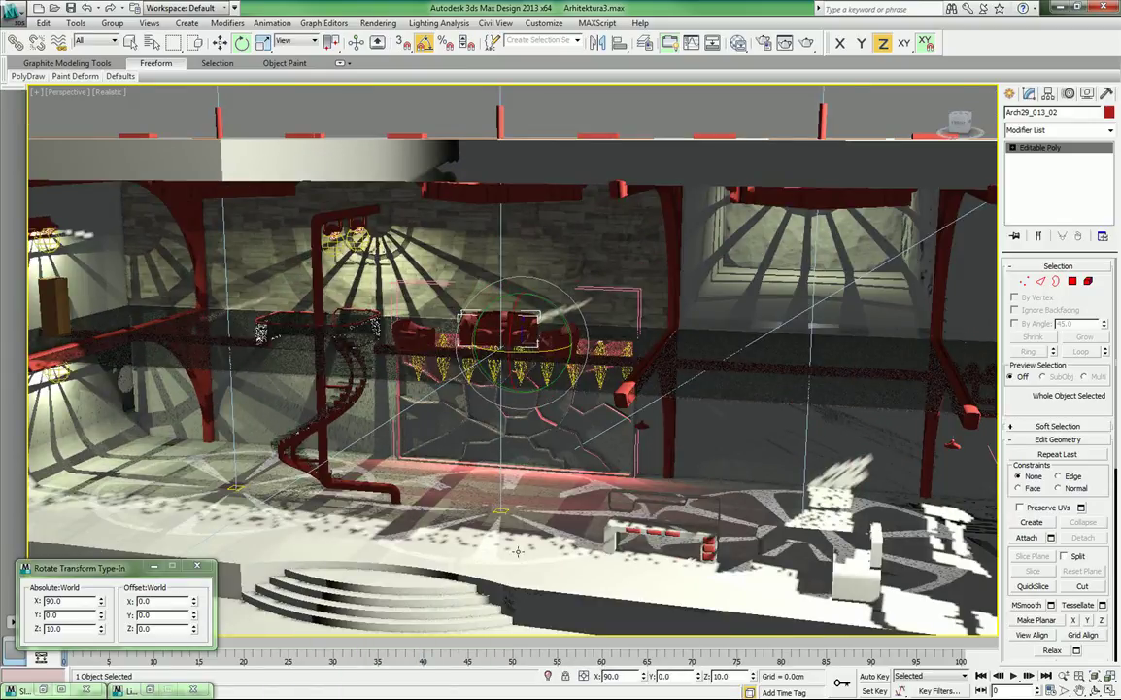
Select the desk group and frame it to examine its shading and shadows up close, then return to the overall view.
left_click(692, 537)
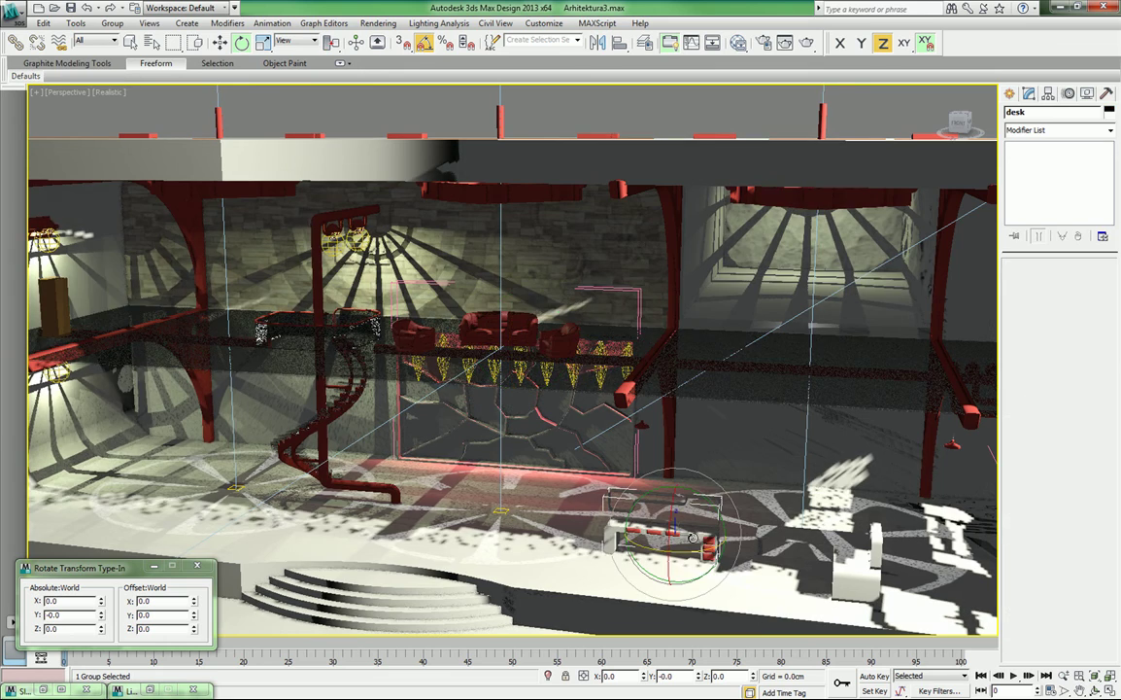
middle_click_drag(461, 505, 562, 548, "alt")
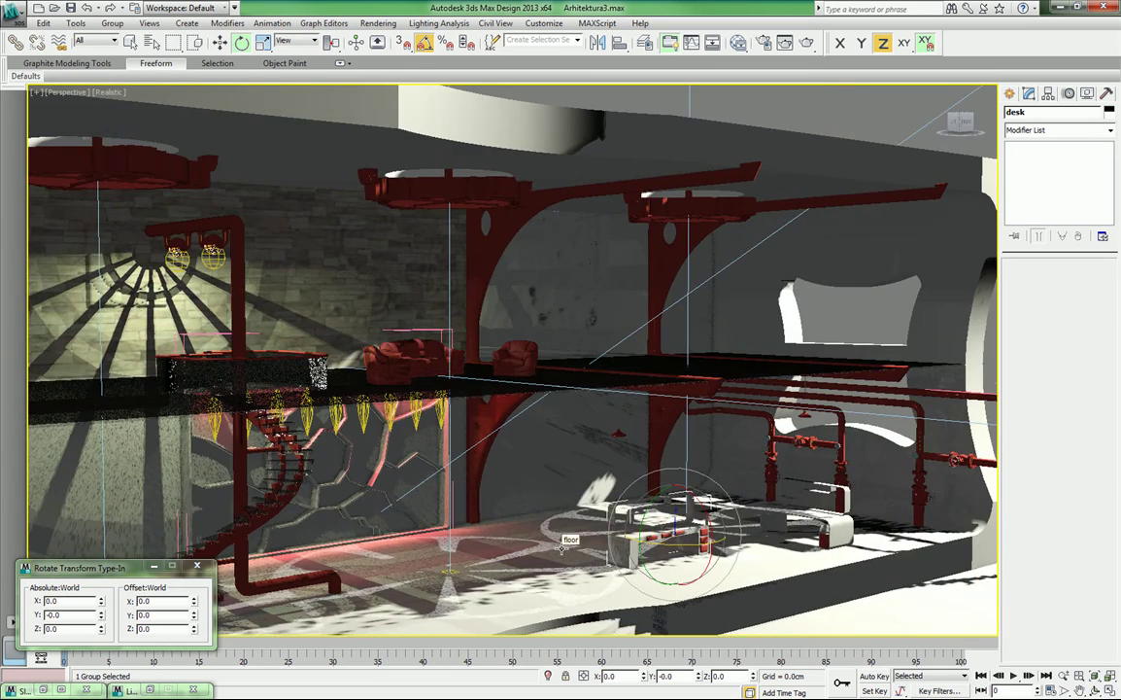
key("z")
middle_click_drag(674, 530, 706, 551, "alt")
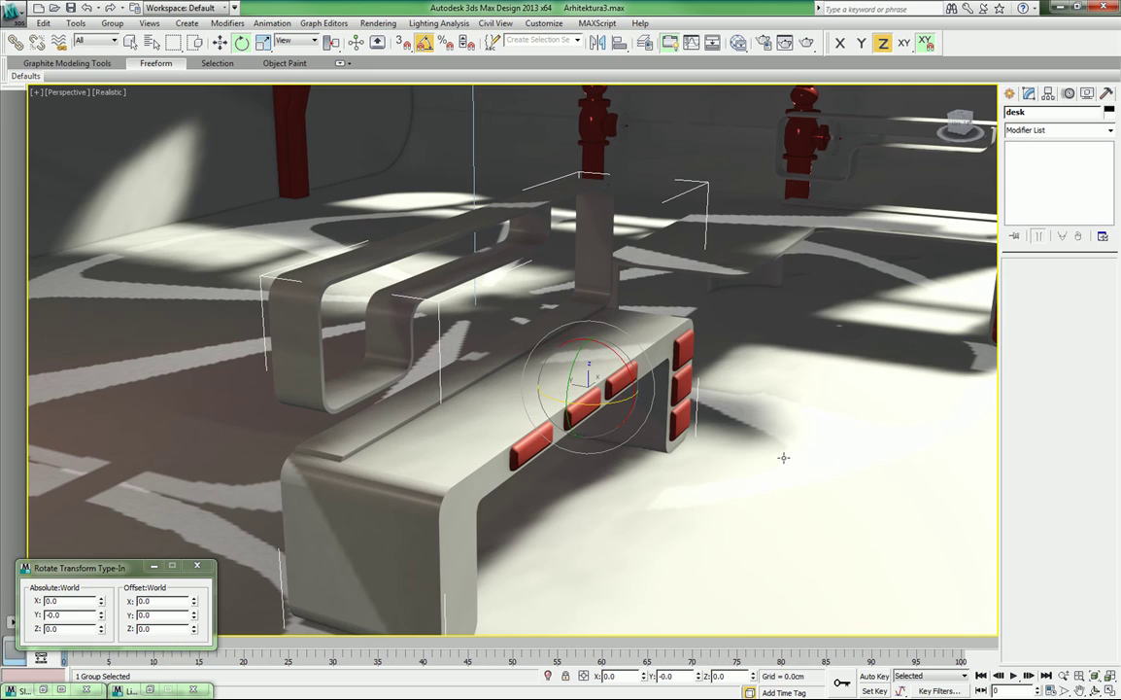
middle_click_drag(867, 471, 766, 485, "alt")
scroll(766, 486, "down", 5)
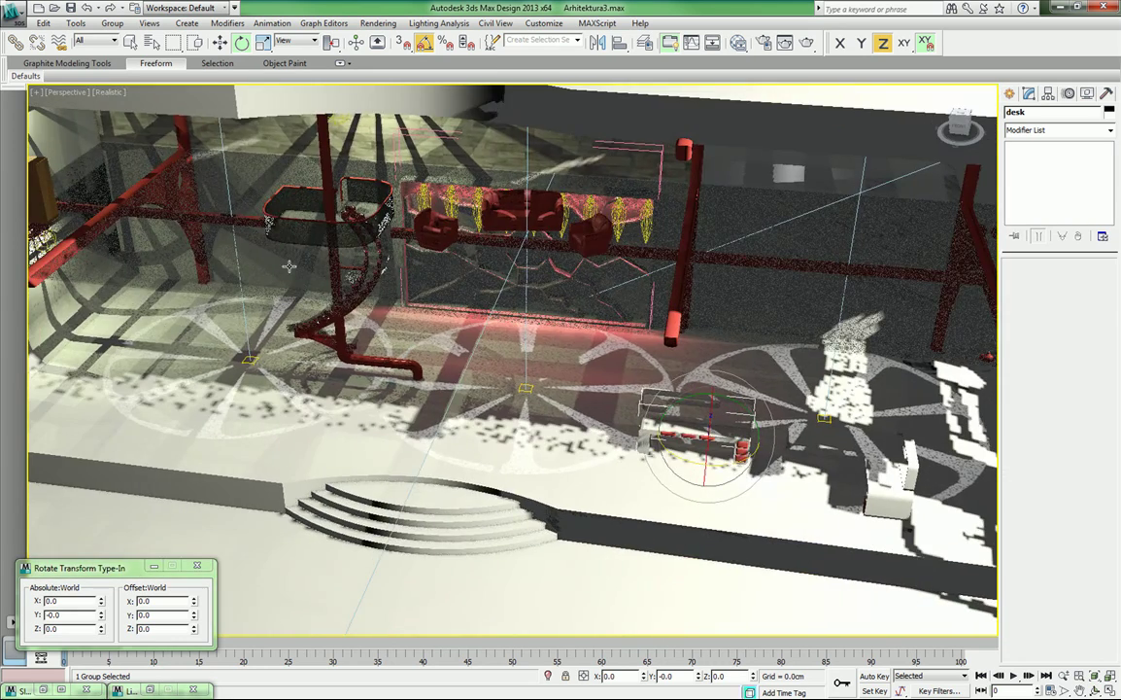
middle_click_drag(303, 285, 457, 367)
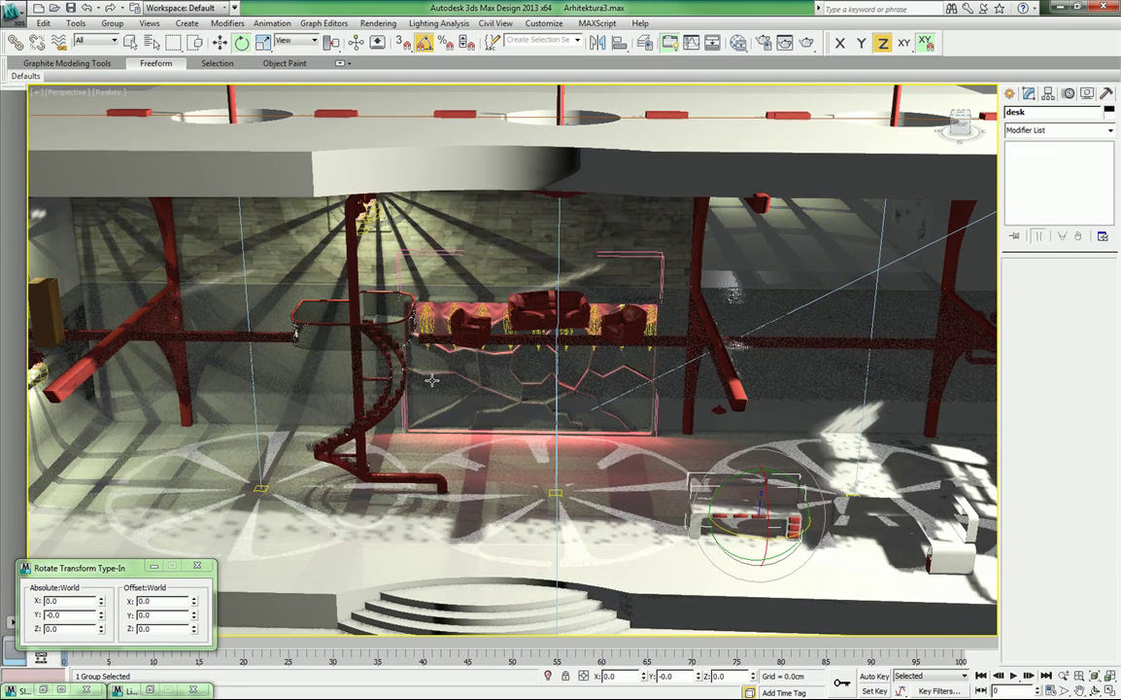
Display the perspective viewport in the Graphite stylized mode and examine the scene from several angles.
left_click(116, 93)
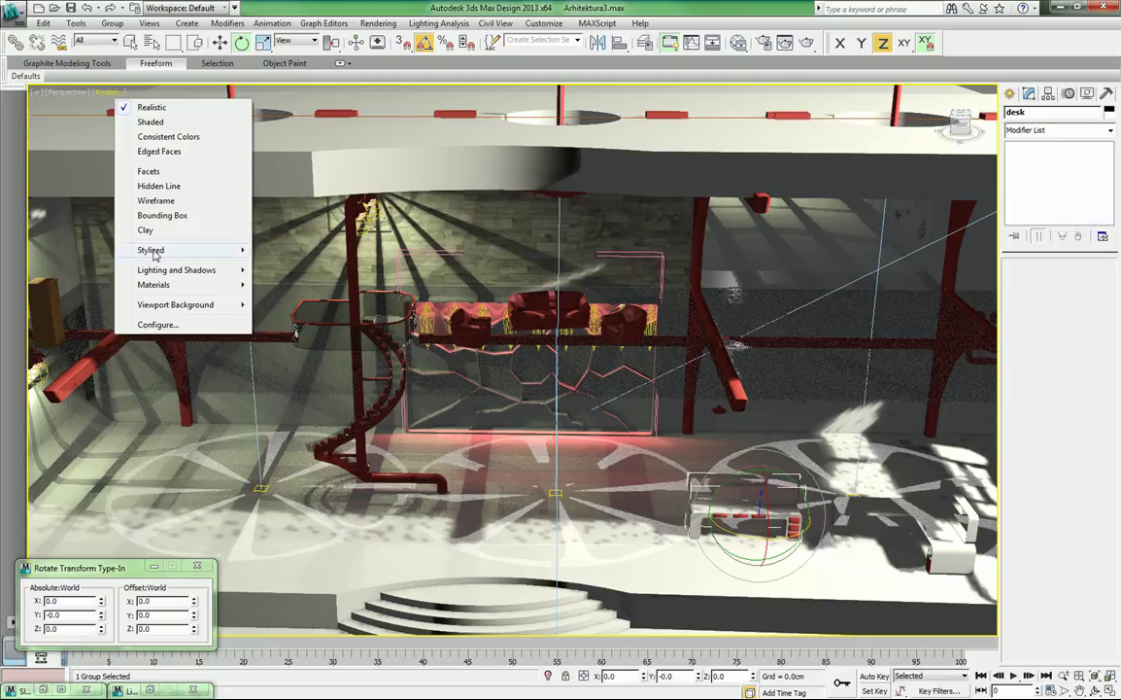
mouse_move(154, 255)
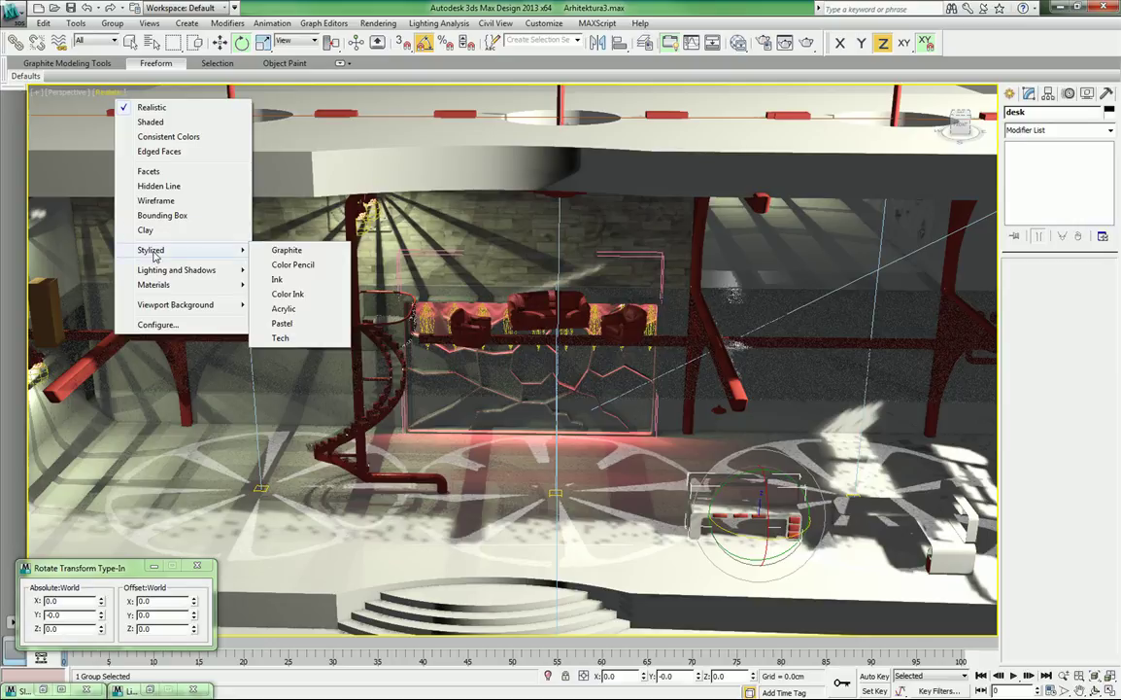
left_click(287, 252)
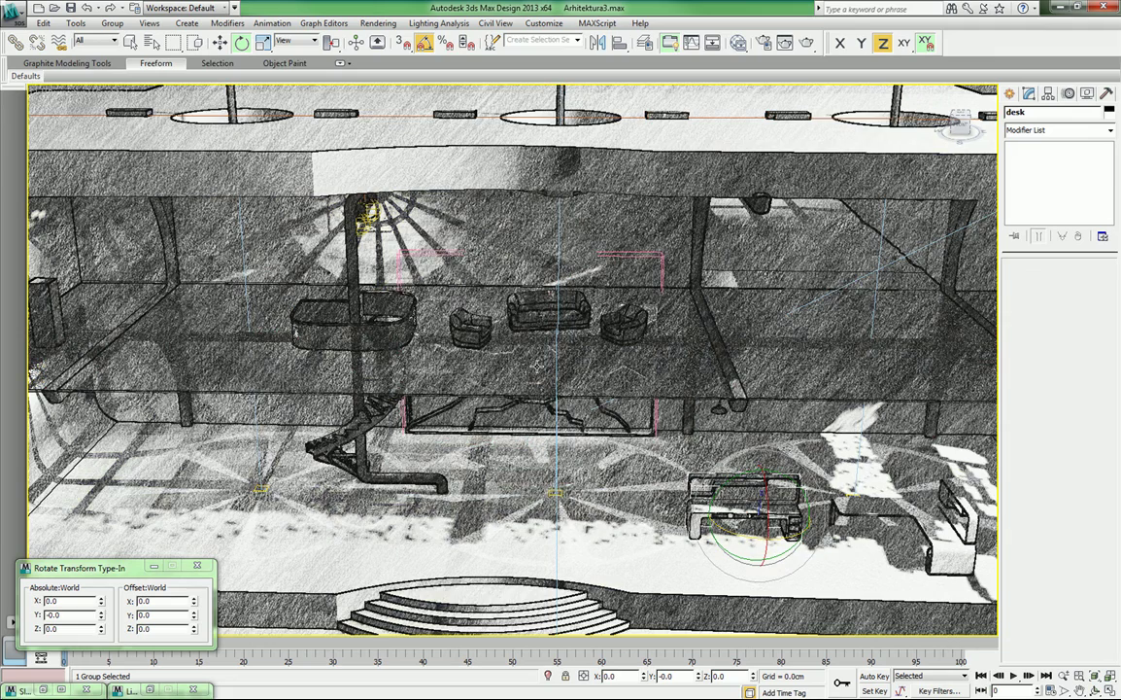
middle_click_drag(537, 365, 452, 360, "alt")
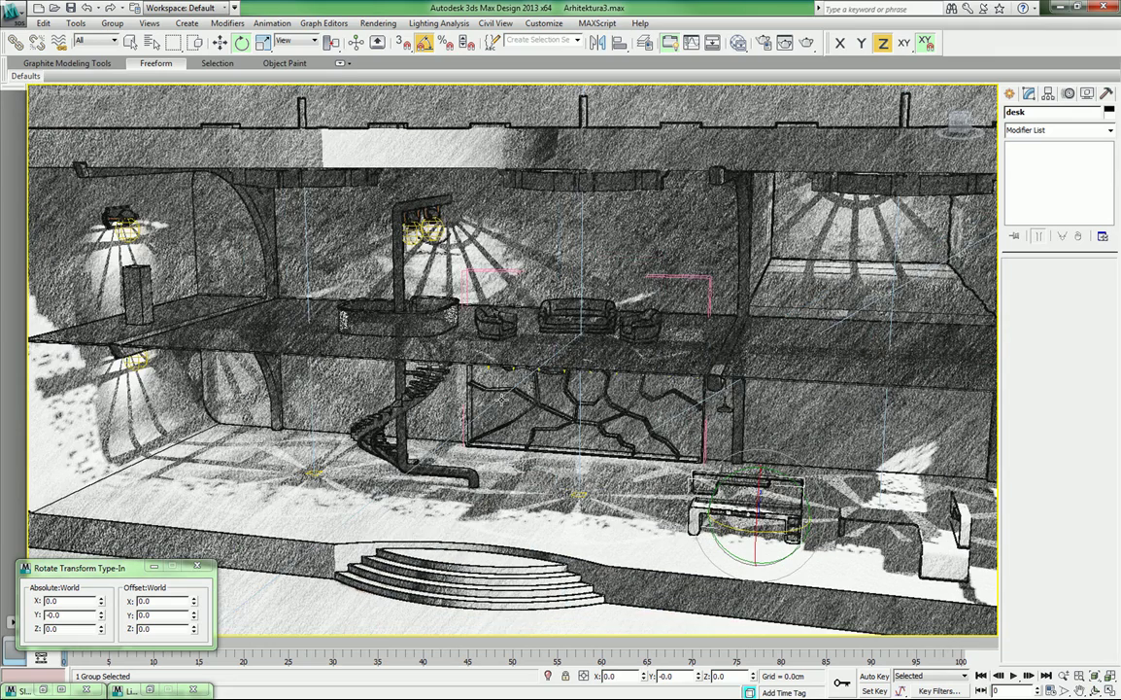
middle_click_drag(671, 298, 595, 308, "alt")
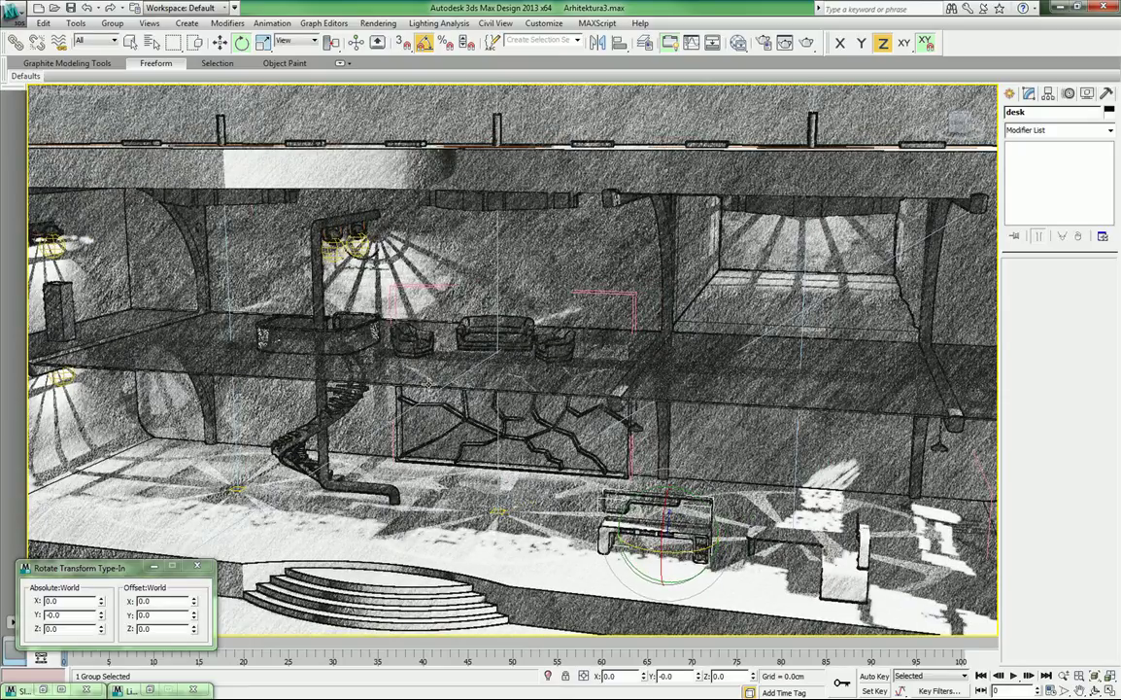
middle_click_drag(469, 379, 528, 397, "alt")
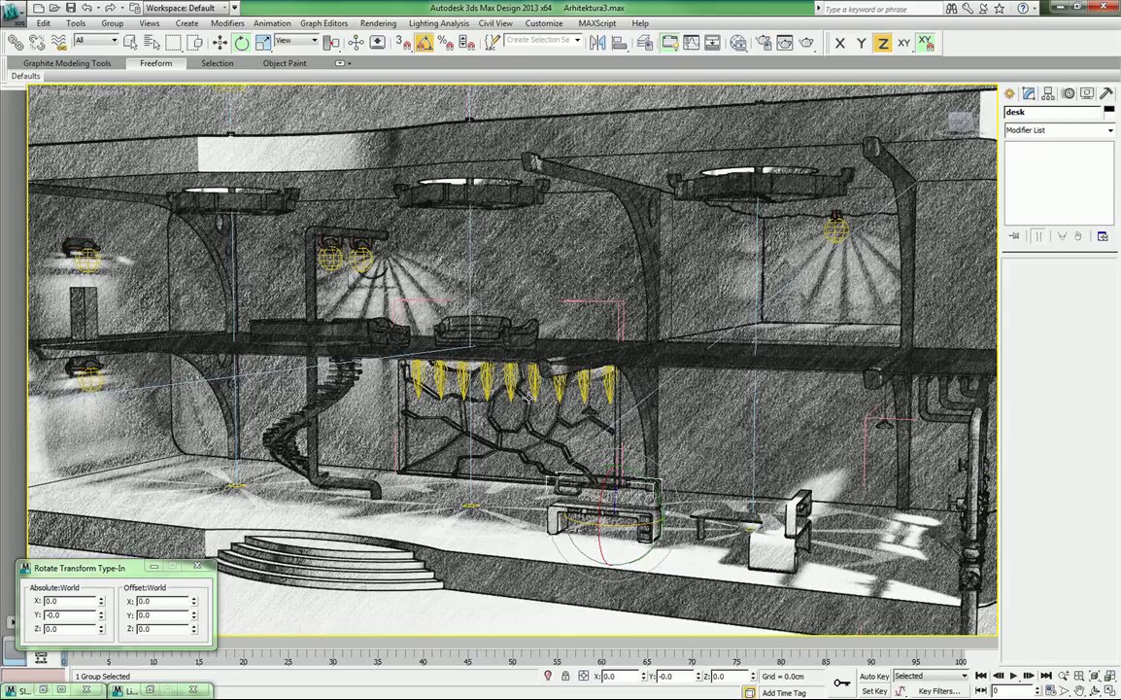
Display the perspective viewport in the Color Ink stylized mode.
left_click(110, 95)
mouse_move(195, 251)
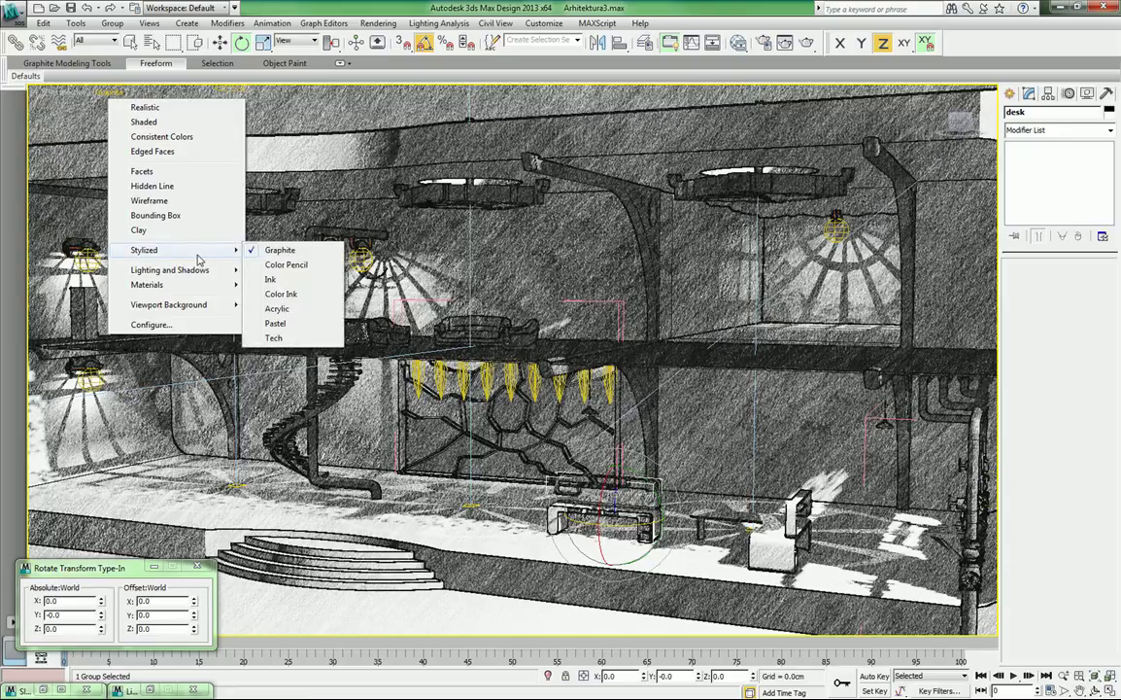
left_click(282, 293)
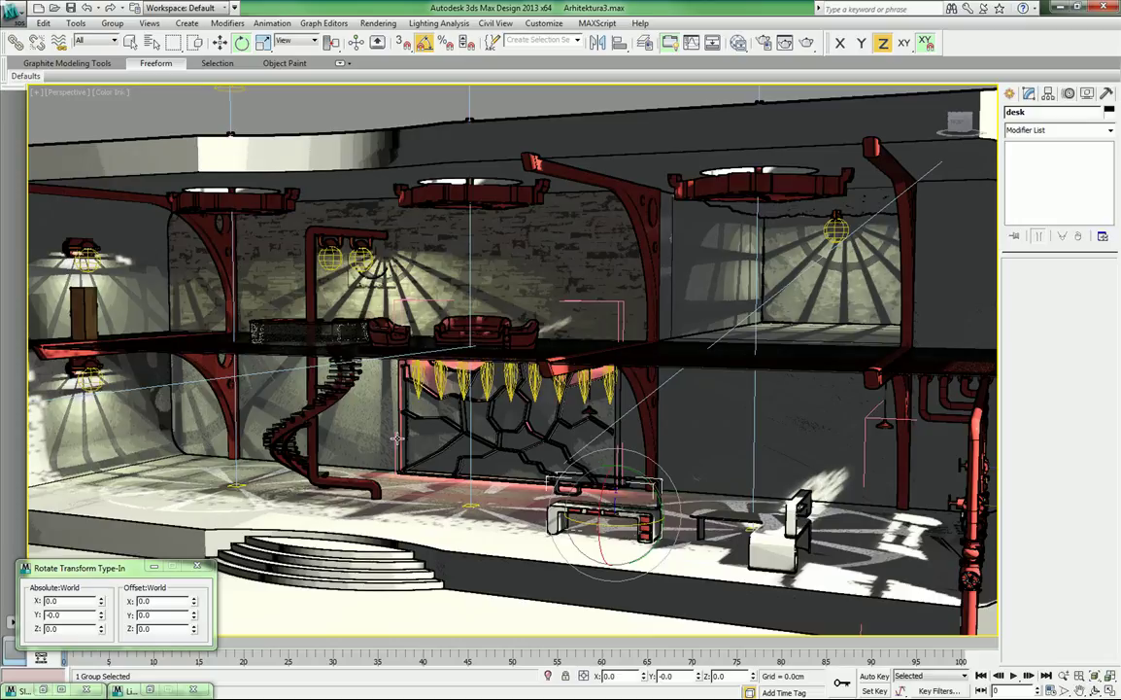
Display the perspective viewport in the Acrylic stylized mode.
left_click(117, 95)
mouse_move(214, 251)
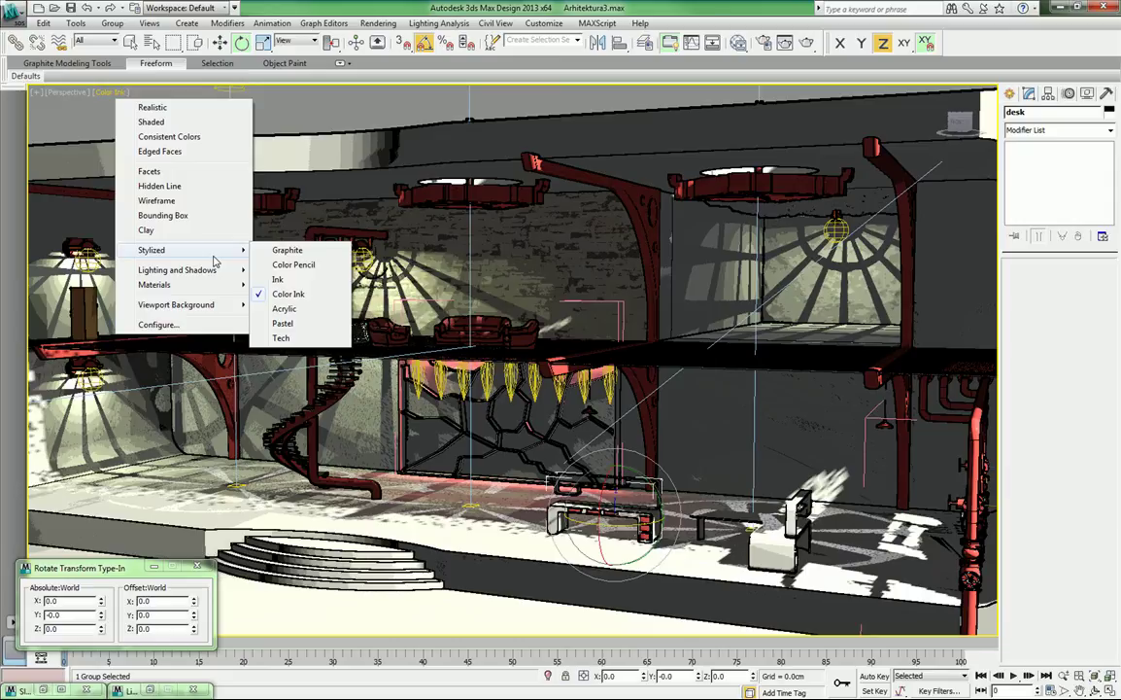
left_click(287, 309)
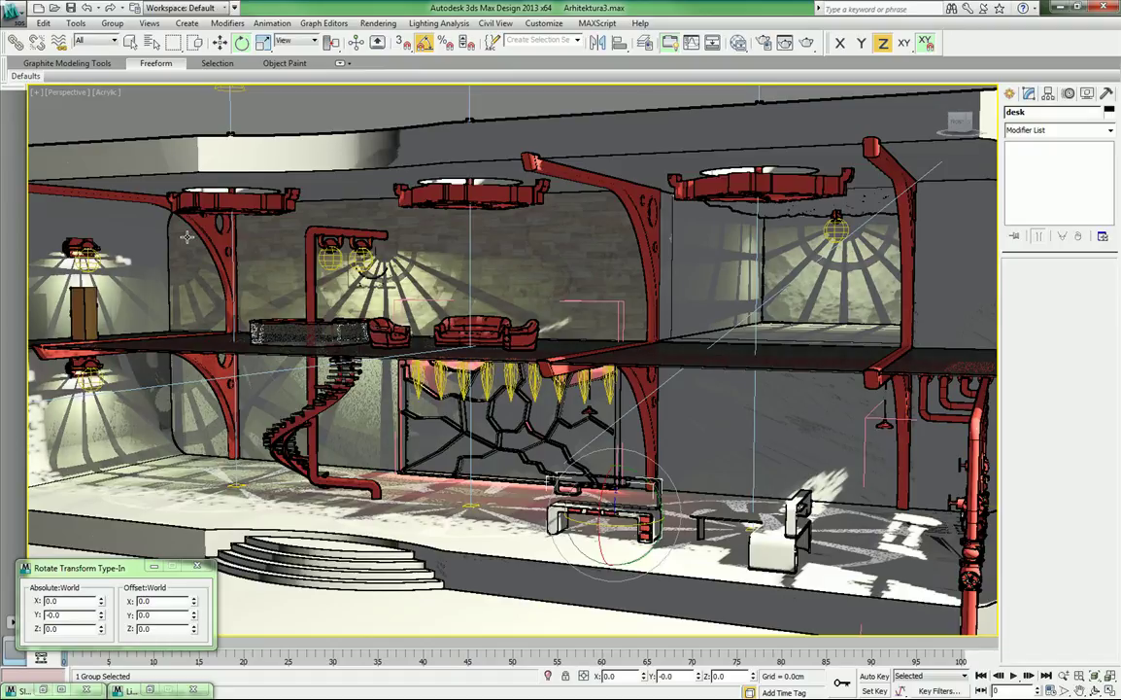
Grab the active Acrylic-style perspective viewport as a still image labelled "1" and reposition its window so the whole image shows.
left_click(76, 24)
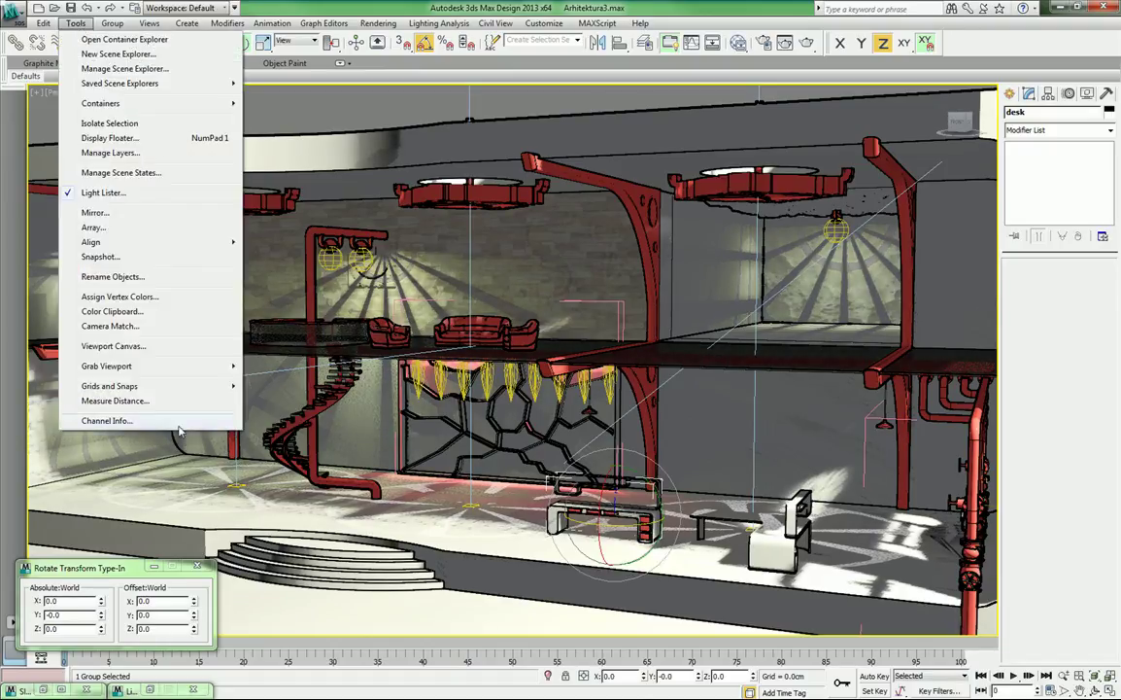
mouse_move(173, 372)
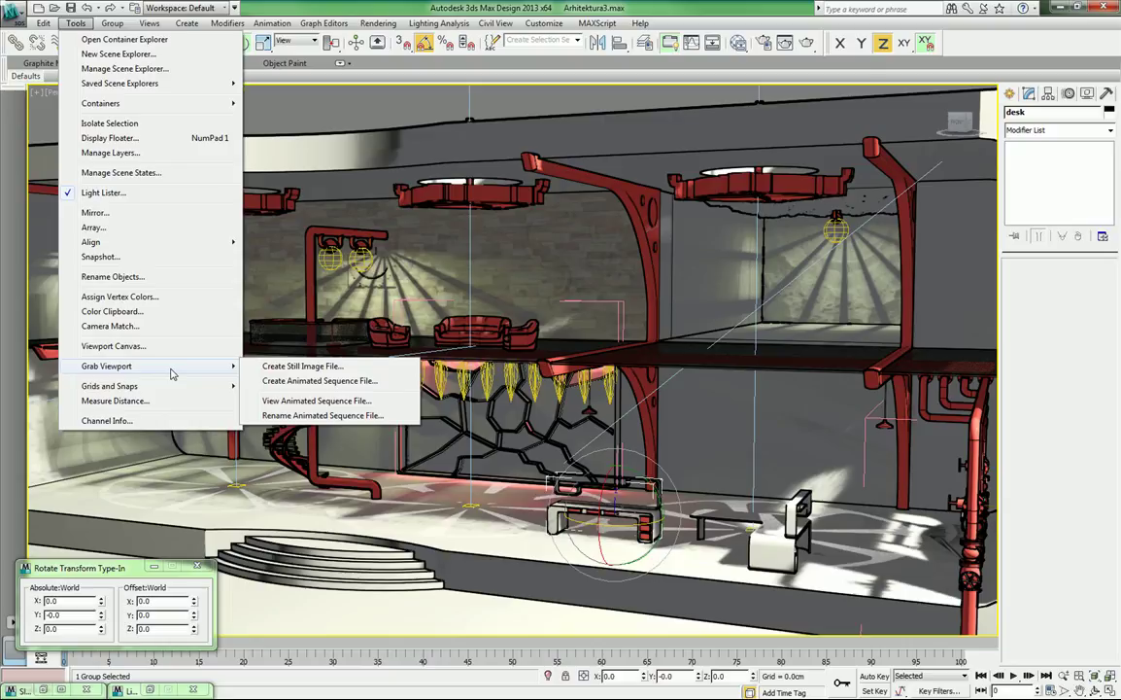
left_click(291, 366)
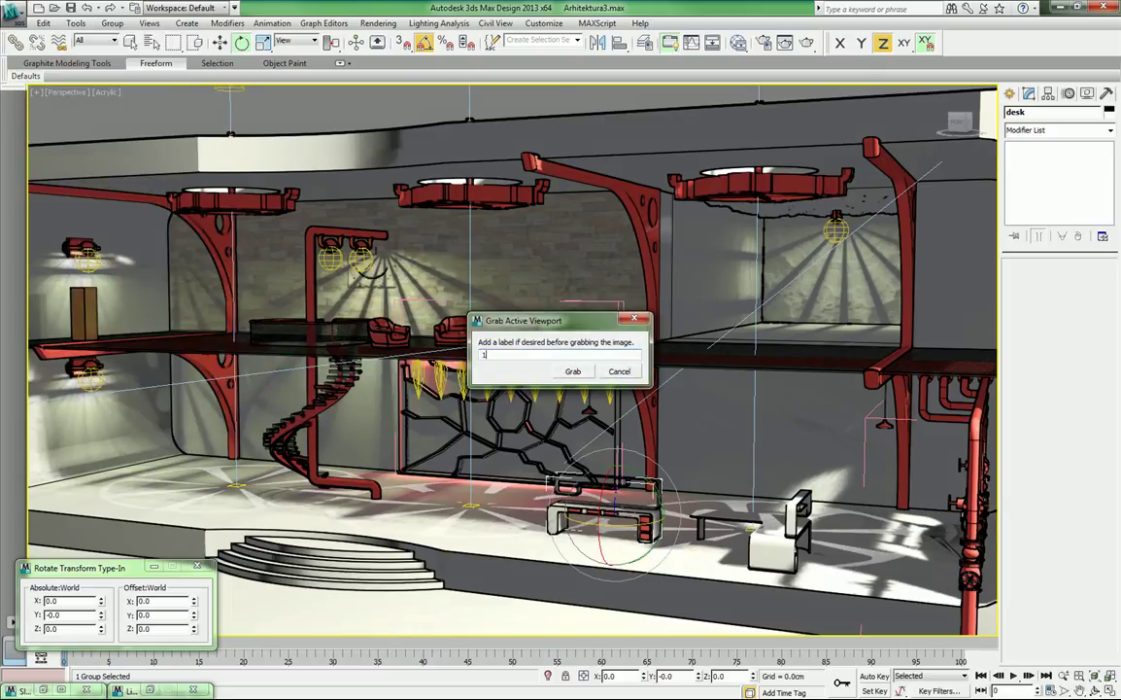
key("Return")
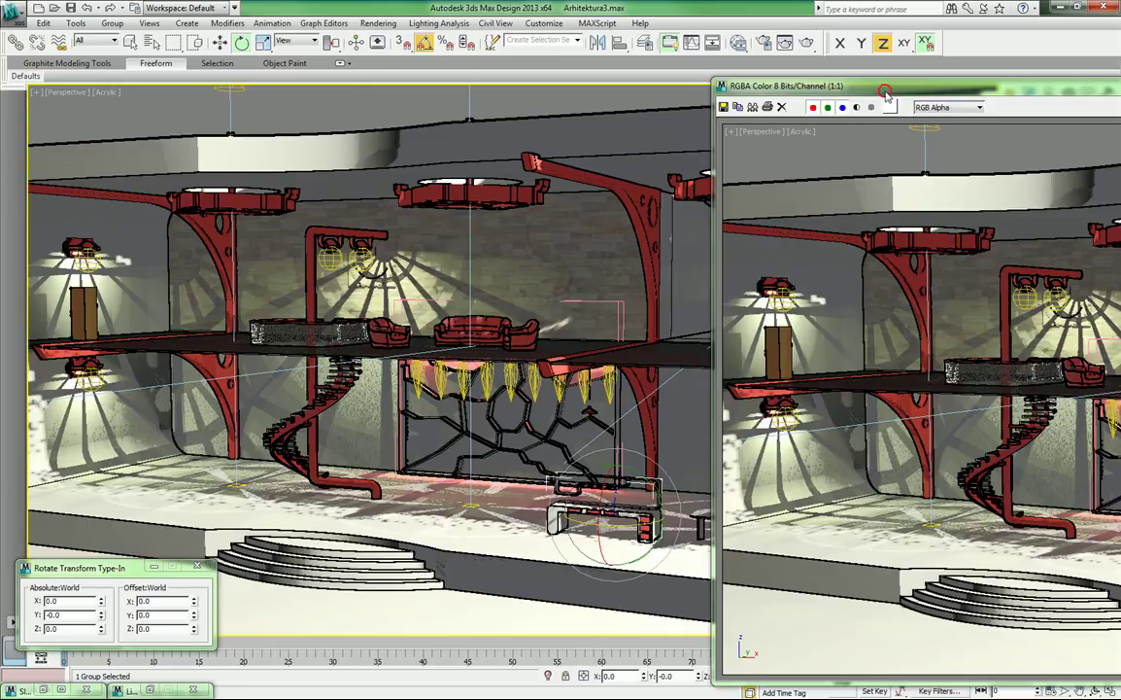
left_click_drag(886, 94, 434, 53)
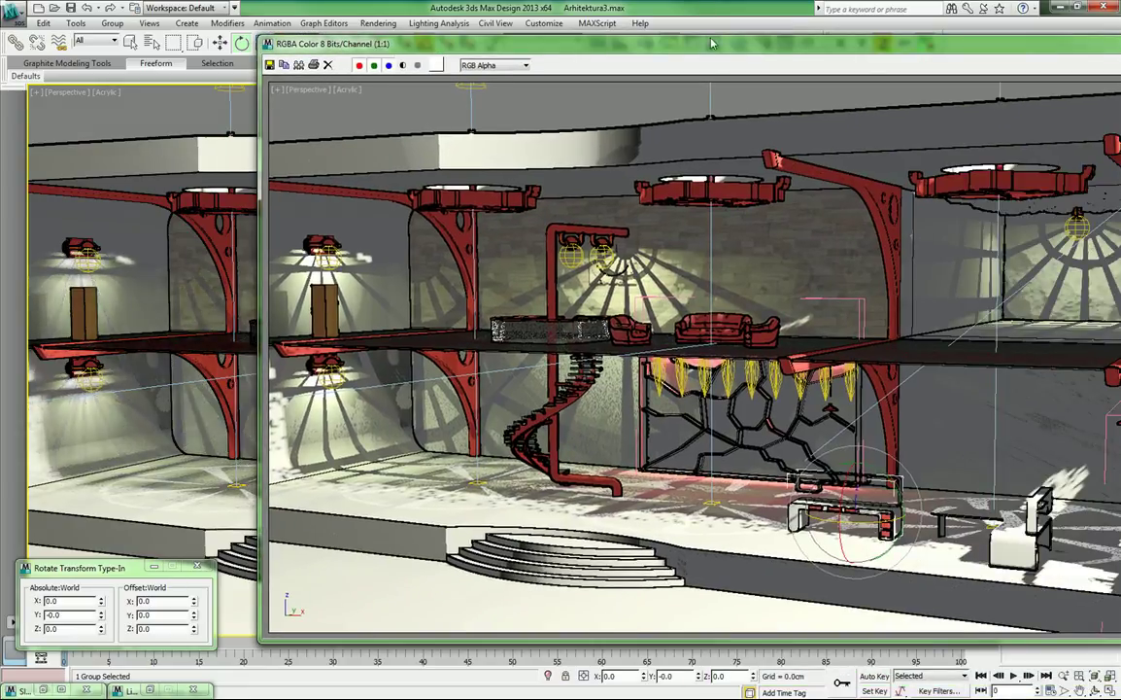
left_click_drag(647, 49, 456, 35)
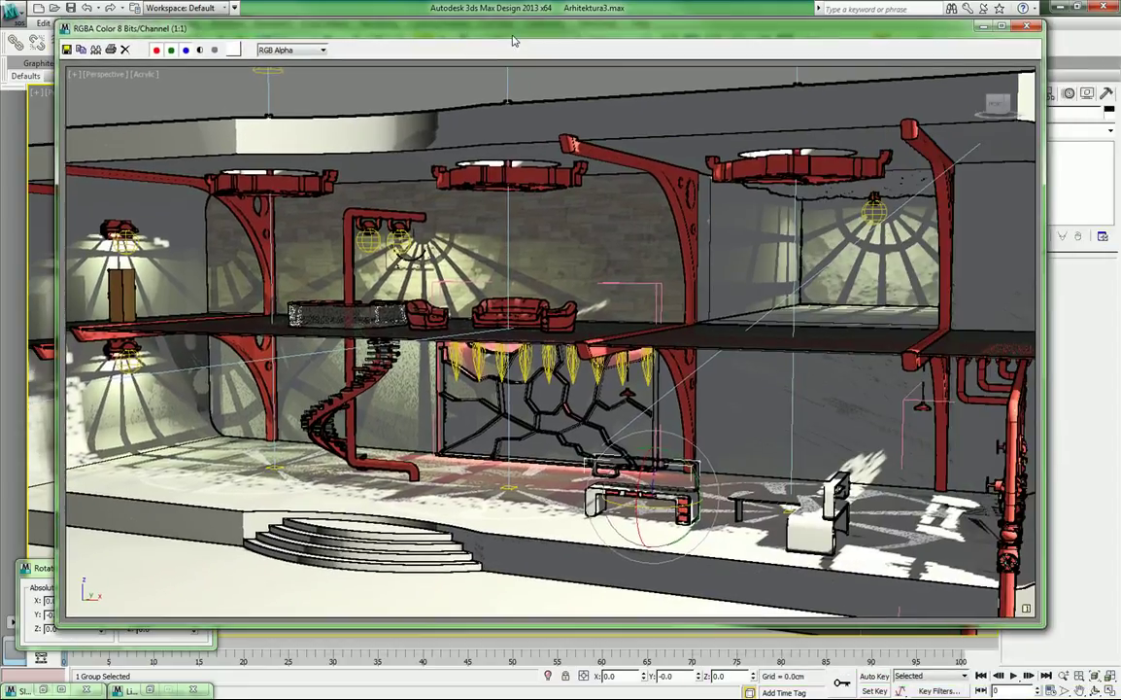
Open the save dialog for the grabbed image, cancel it without saving, and close the image window.
left_click(67, 51)
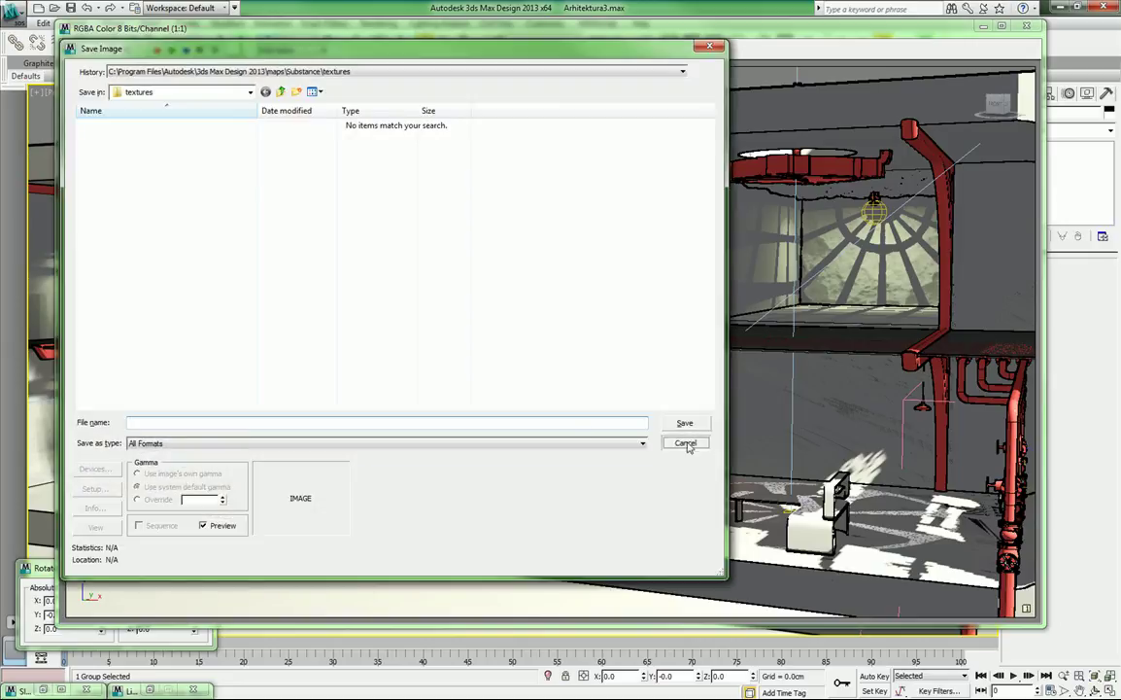
left_click(686, 443)
left_click_drag(552, 36, 541, 42)
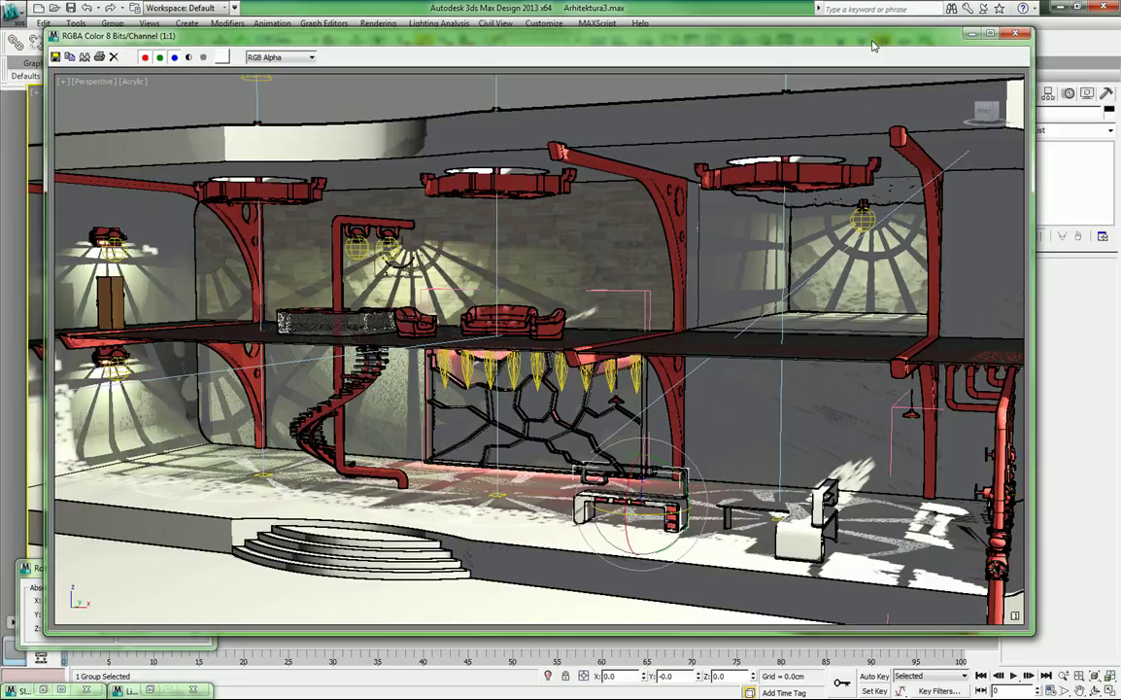
left_click(1016, 34)
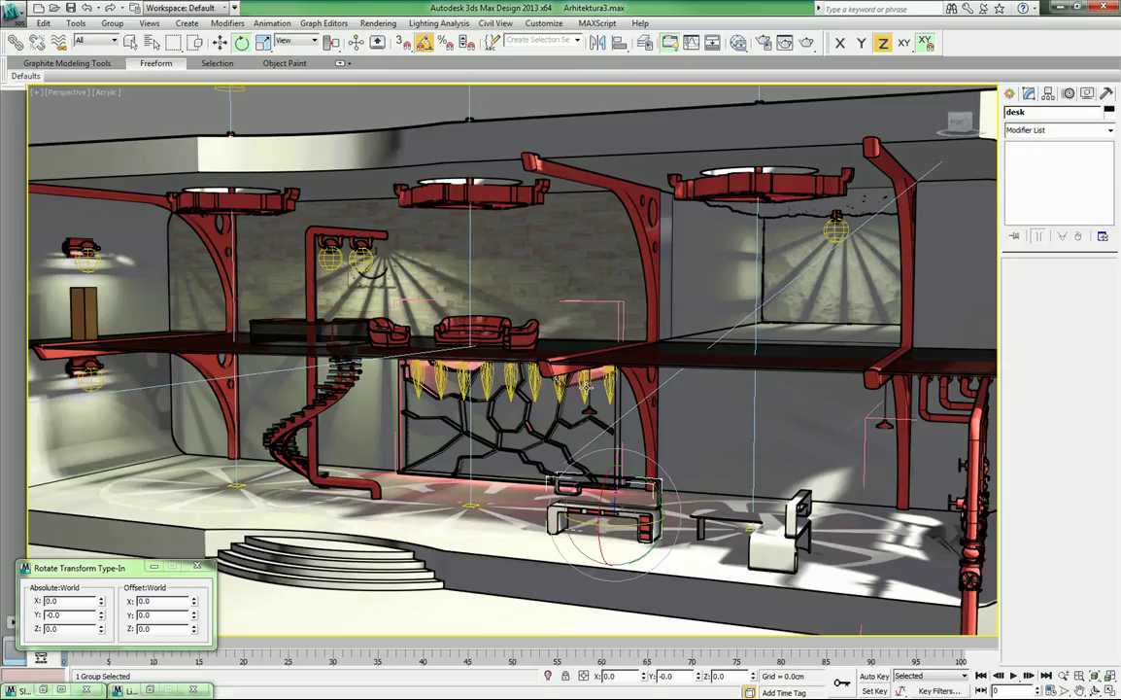
Switch to the running PowerPoint slide show of Web.ppt.
key("alt+Tab")
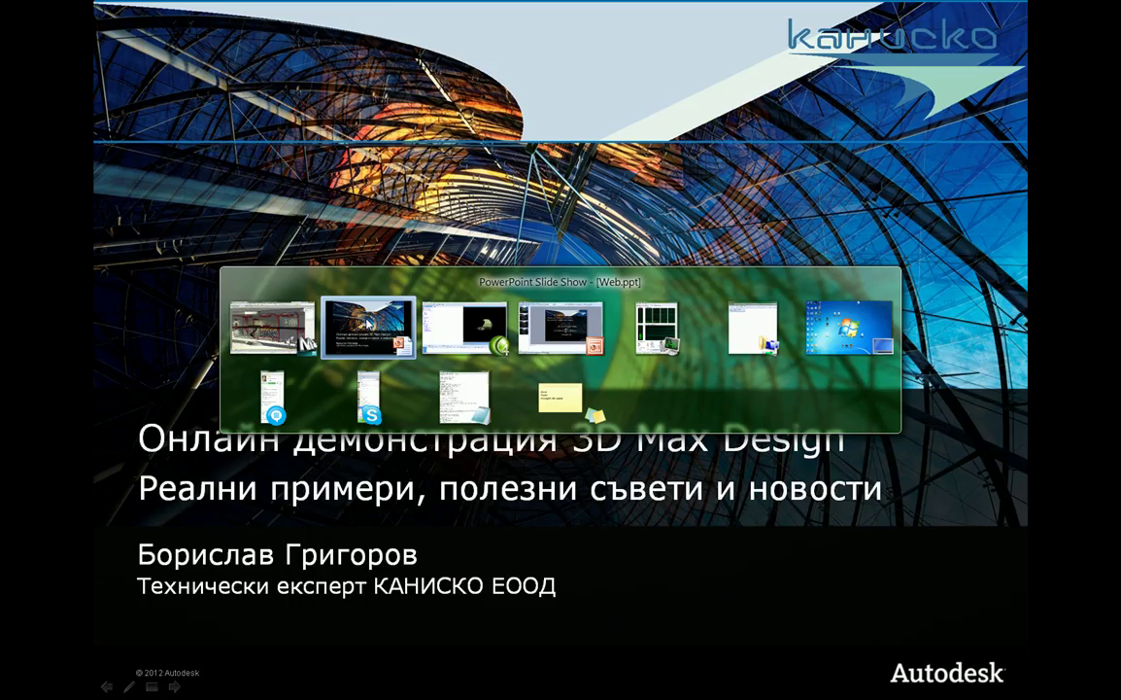
left_click(367, 324)
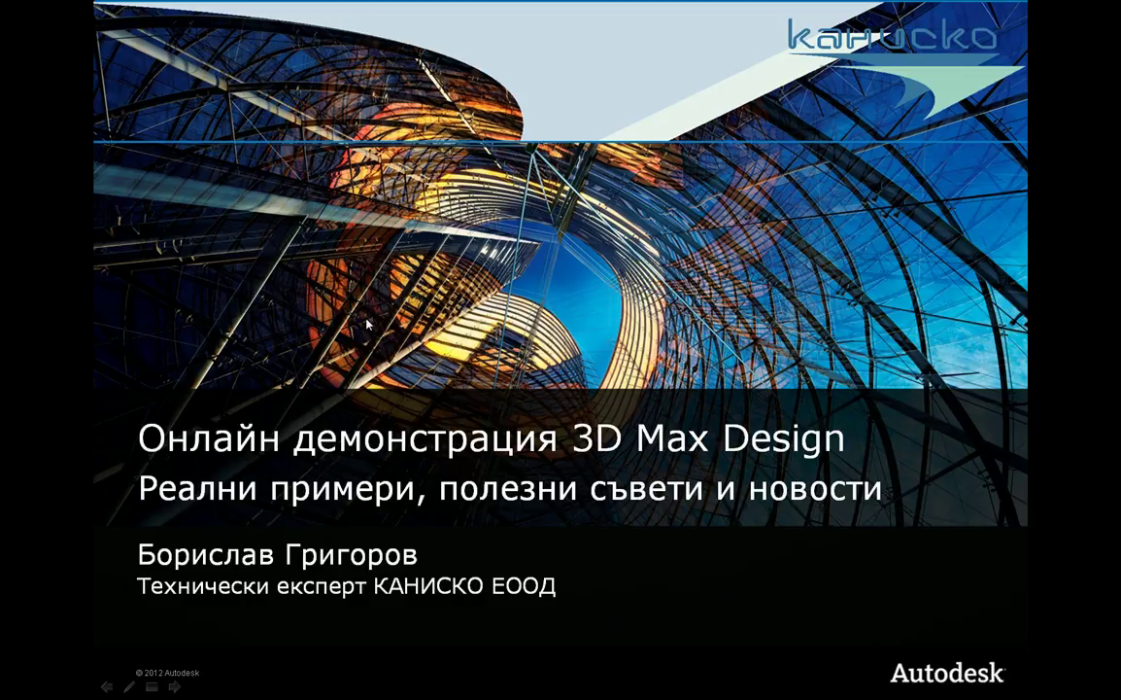